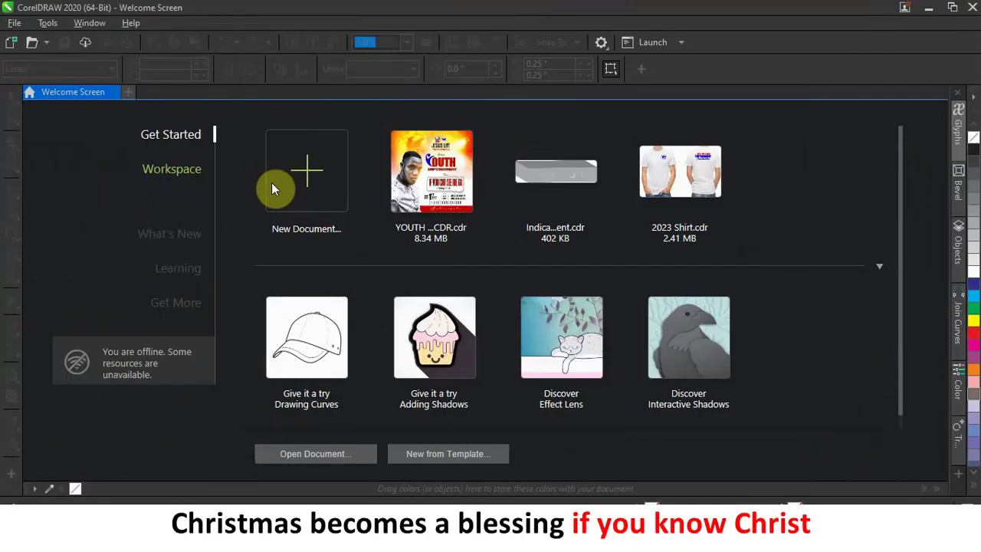
# Create a new RGB document 5 inches wide and 5 inches high at 300 dpi
pyautogui.click(308, 184)
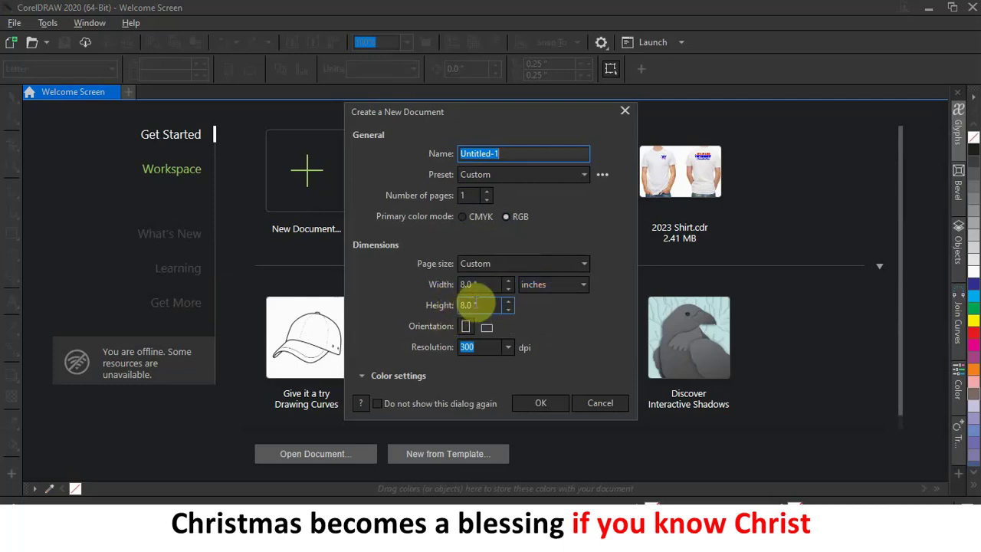
pyautogui.moveTo(482, 284); pyautogui.dragTo(412, 285)
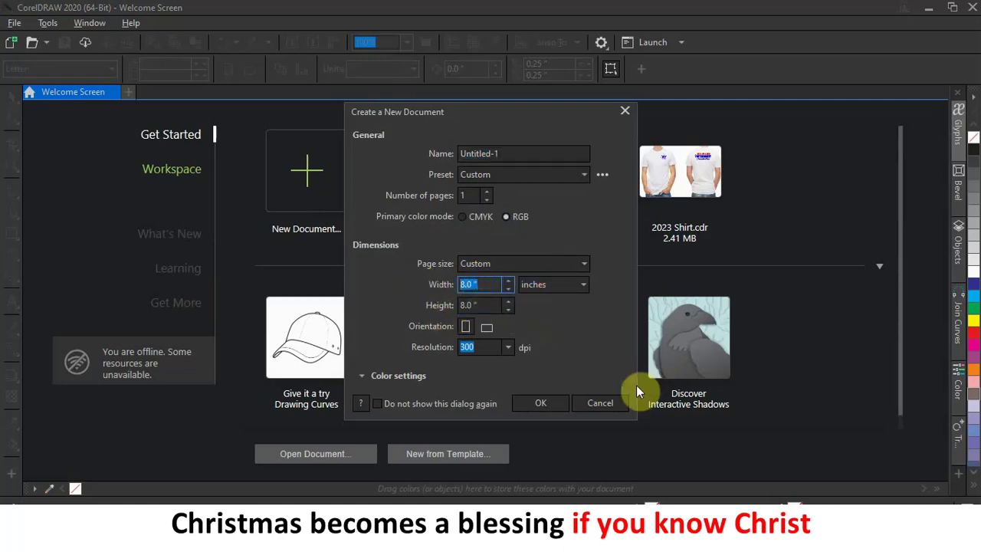
pyautogui.write('5')
pyautogui.click(479, 305)
pyautogui.write('5')
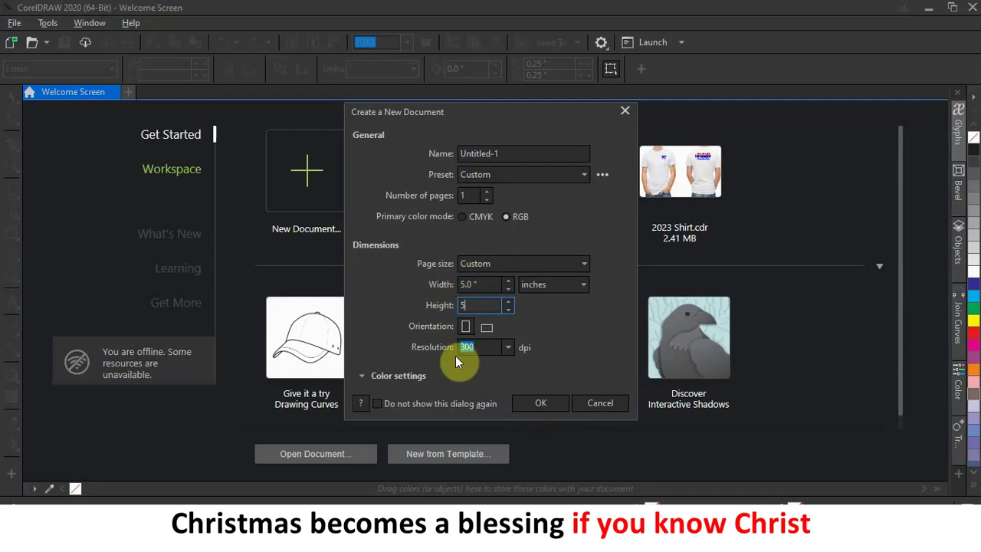
pyautogui.click(547, 403)
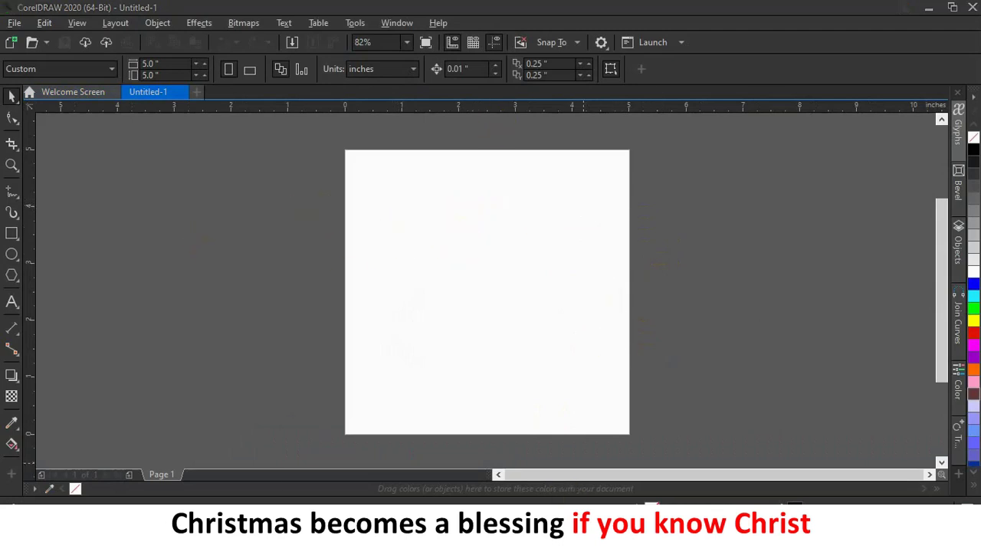
# Import the "christmas snow background" image from the CHT folder and place it beside the page
pyautogui.moveTo(440, 536)
pyautogui.moveTo(444, 456)
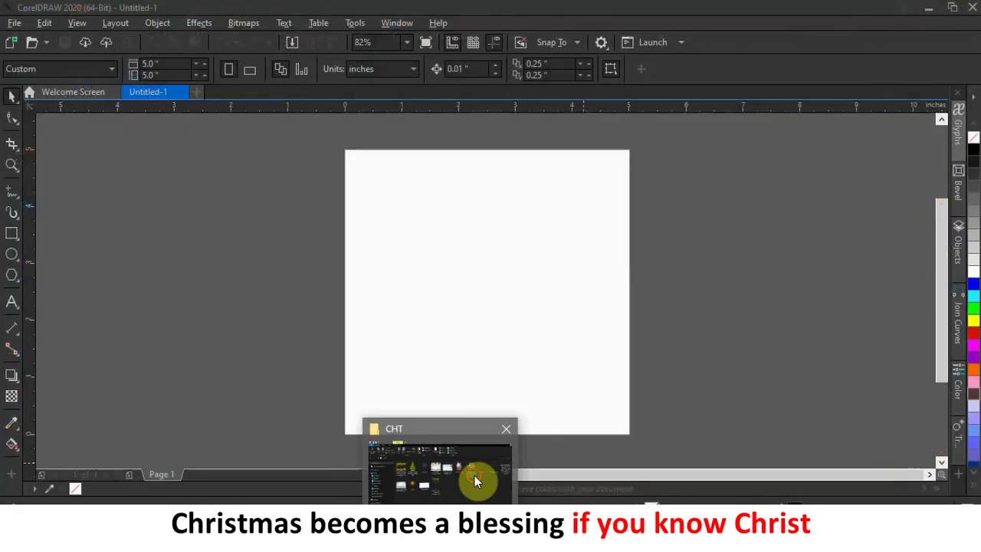
pyautogui.click(476, 472)
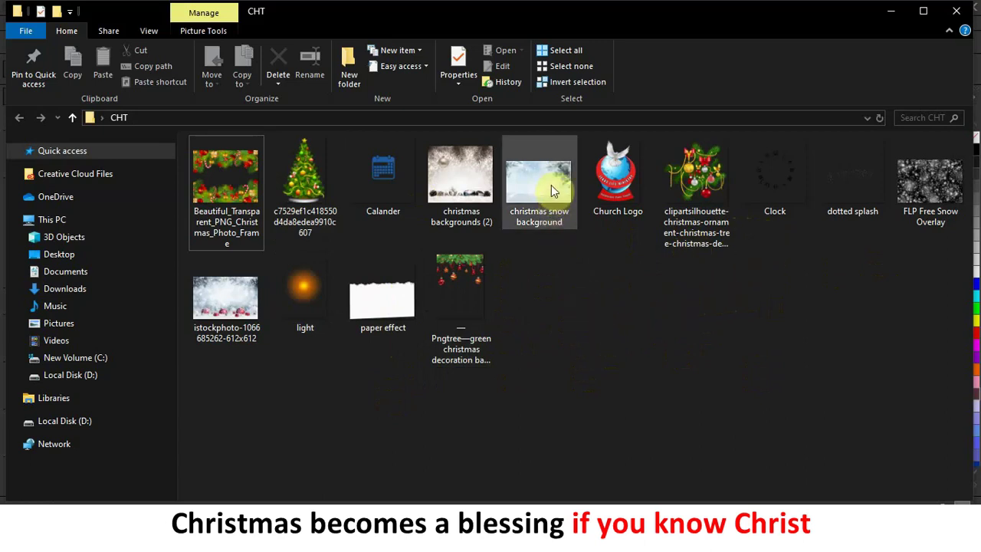
pyautogui.moveTo(546, 187)
pyautogui.moveTo(535, 190); pyautogui.dragTo(746, 268)
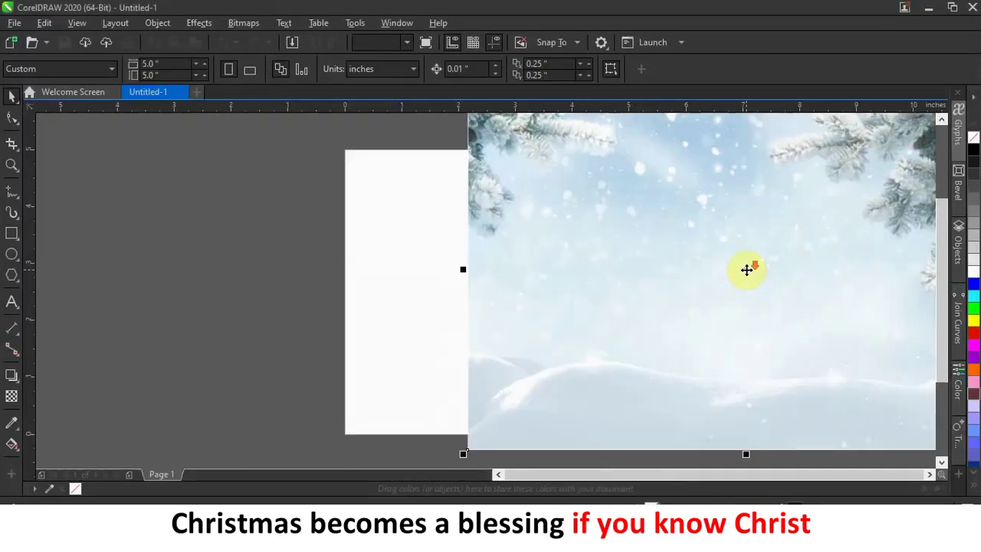
pyautogui.scroll(-3, 746, 269)
pyautogui.moveTo(772, 254); pyautogui.dragTo(366, 255)
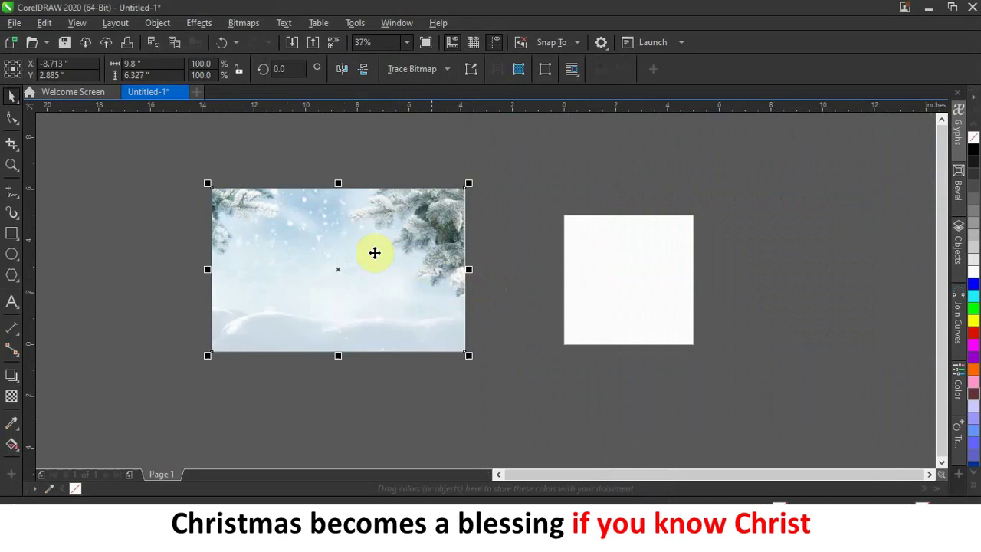
# Apply a Gaussian Blur with a radius of about 25.5 pixels to the snow background image
pyautogui.click(201, 23)
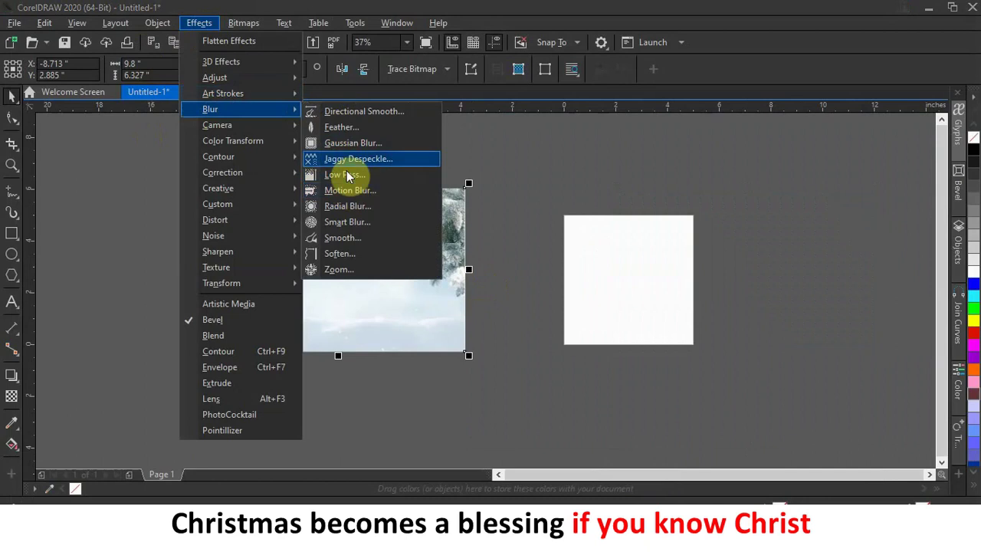
pyautogui.click(353, 142)
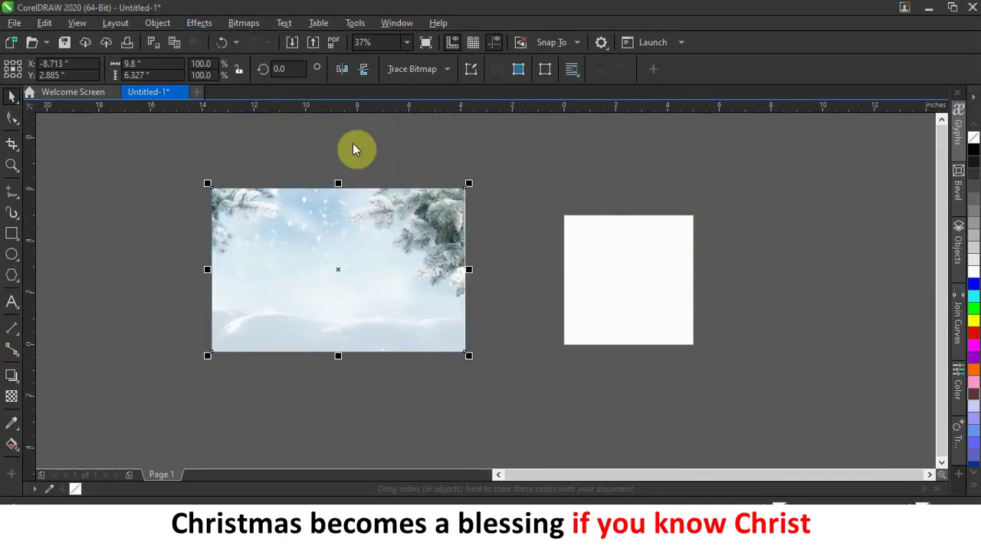
pyautogui.moveTo(473, 228); pyautogui.dragTo(667, 238)
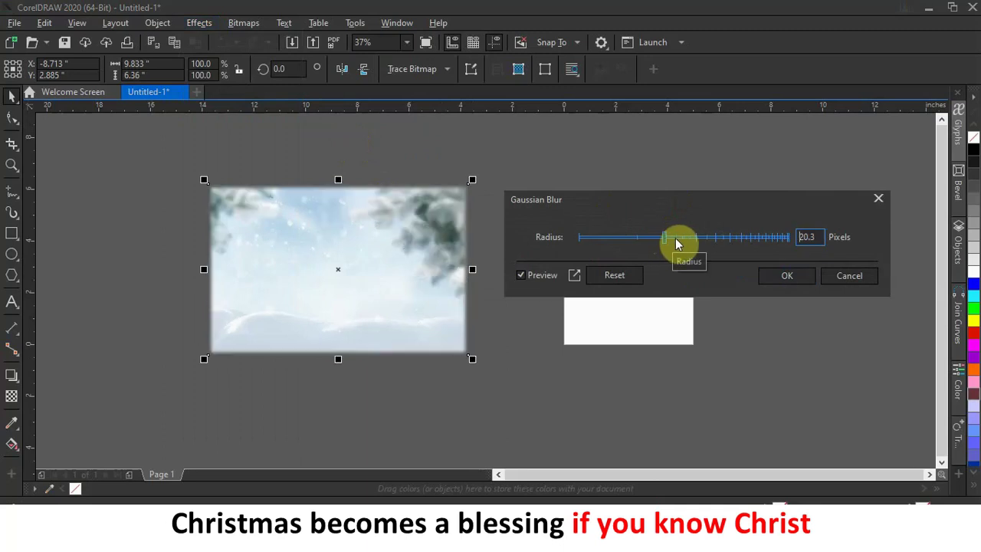
pyautogui.click(677, 239)
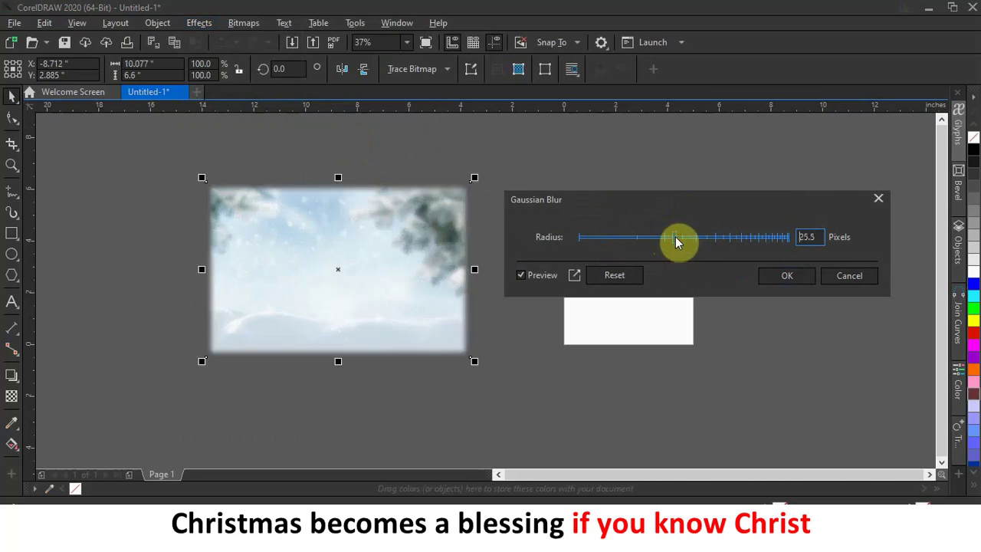
pyautogui.click(786, 277)
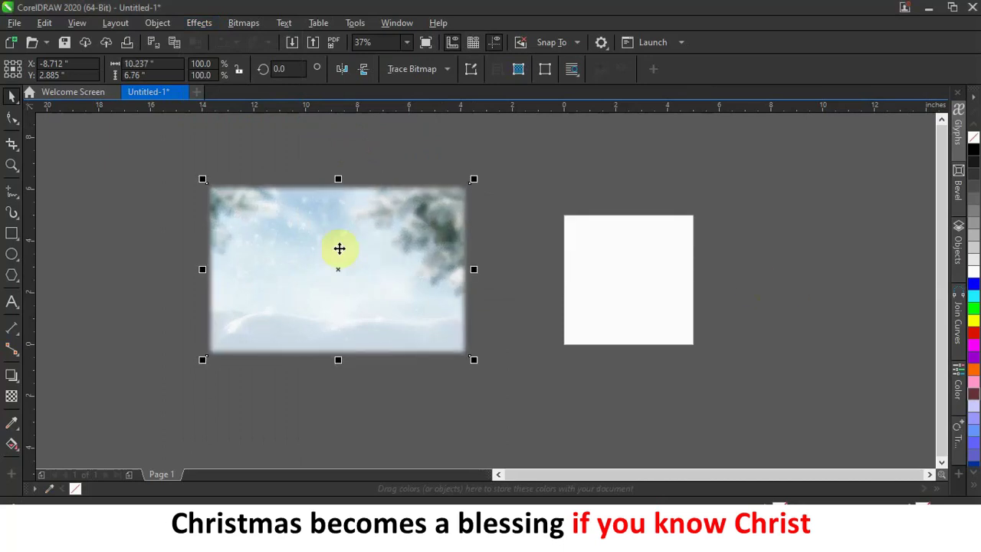
# Add a page-sized rectangle, fill it white and remove its outline
pyautogui.click(578, 247)
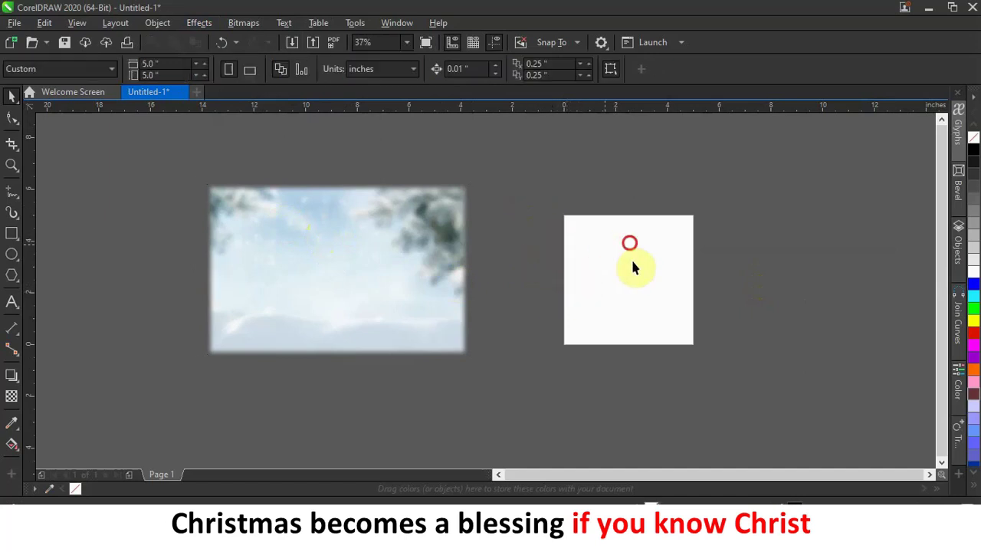
pyautogui.moveTo(627, 258); pyautogui.dragTo(640, 323)
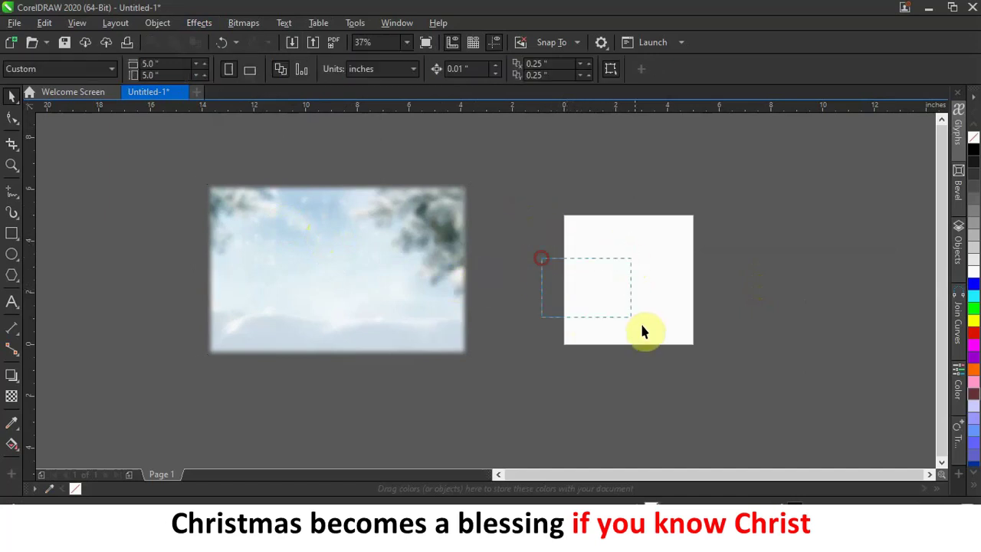
pyautogui.doubleClick(11, 232)
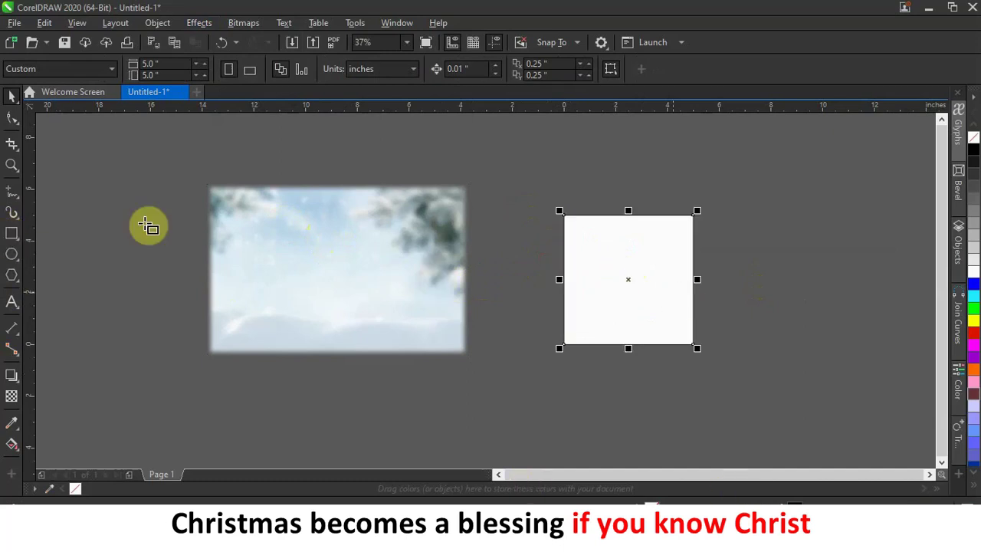
pyautogui.click(12, 96)
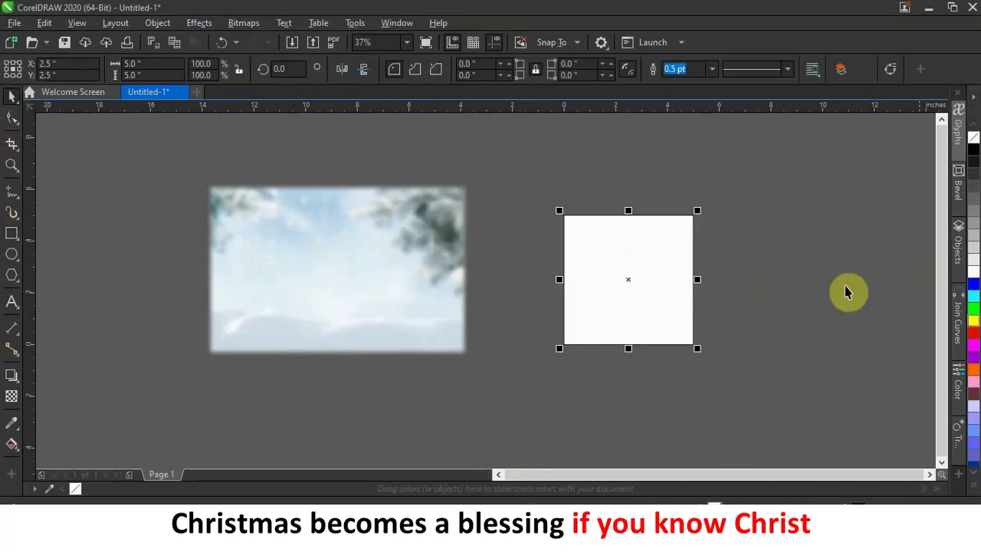
pyautogui.click(974, 274)
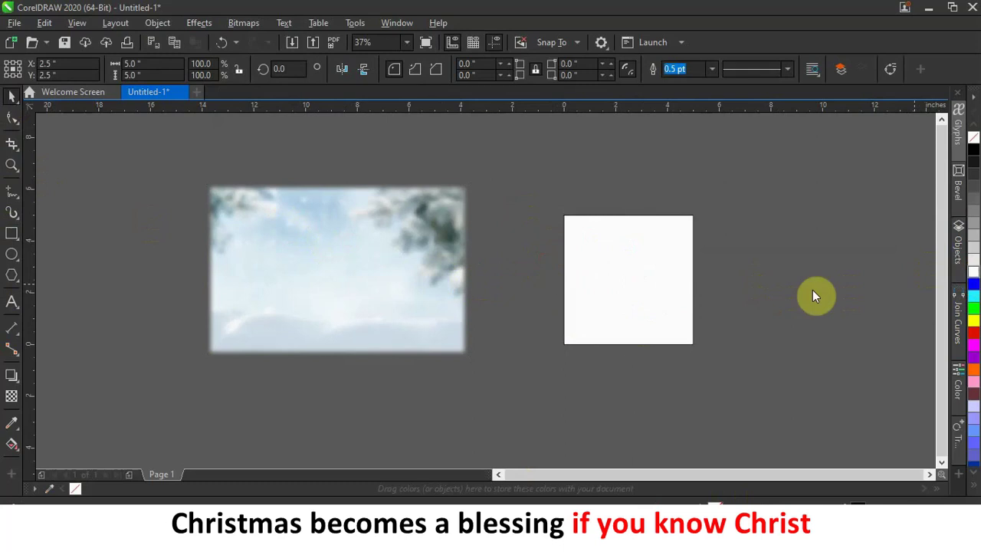
pyautogui.scroll(2, 629, 216)
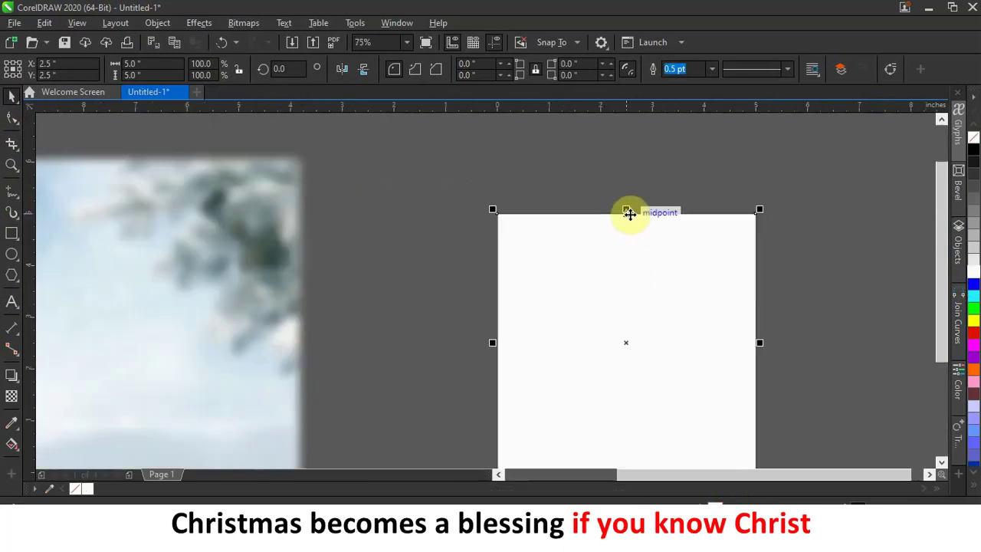
pyautogui.scroll(8, 618, 212)
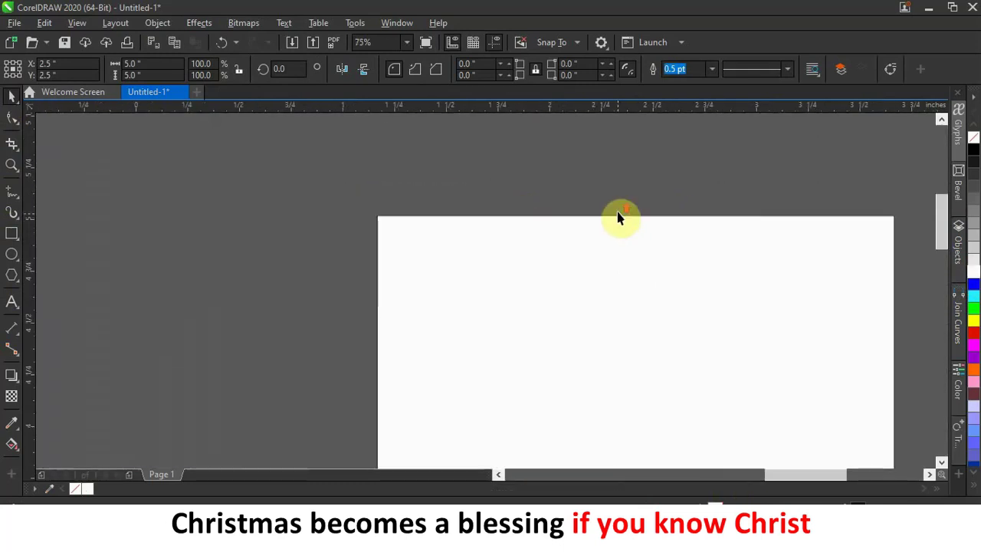
pyautogui.scroll(-10, 587, 226)
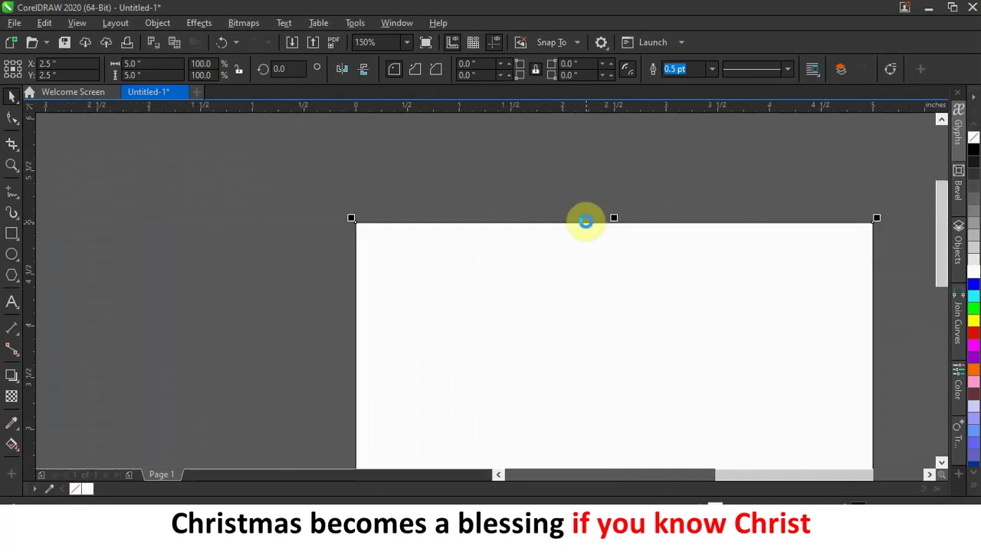
pyautogui.rightClick(972, 137)
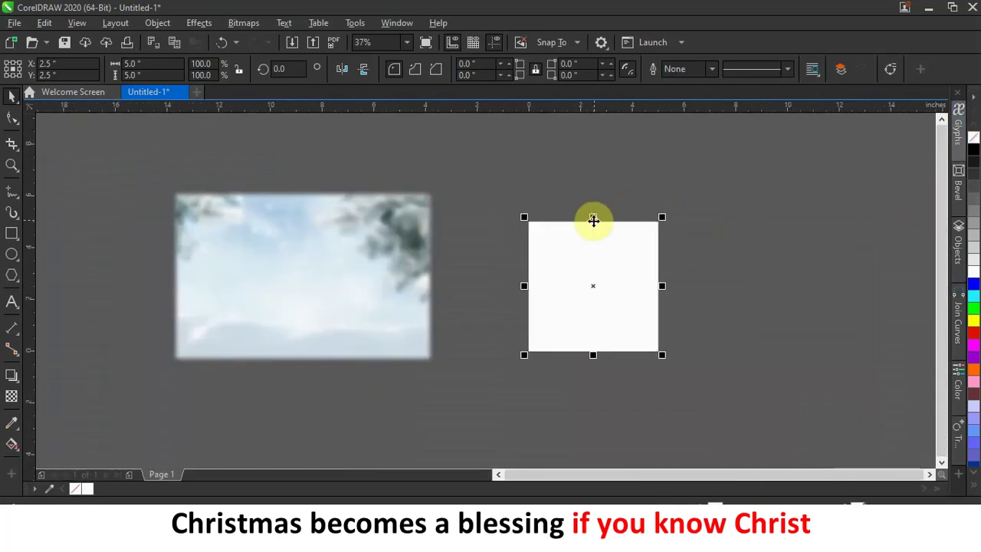
# PowerClip the blurred snow background inside the white page-sized rectangle
pyautogui.click(429, 191)
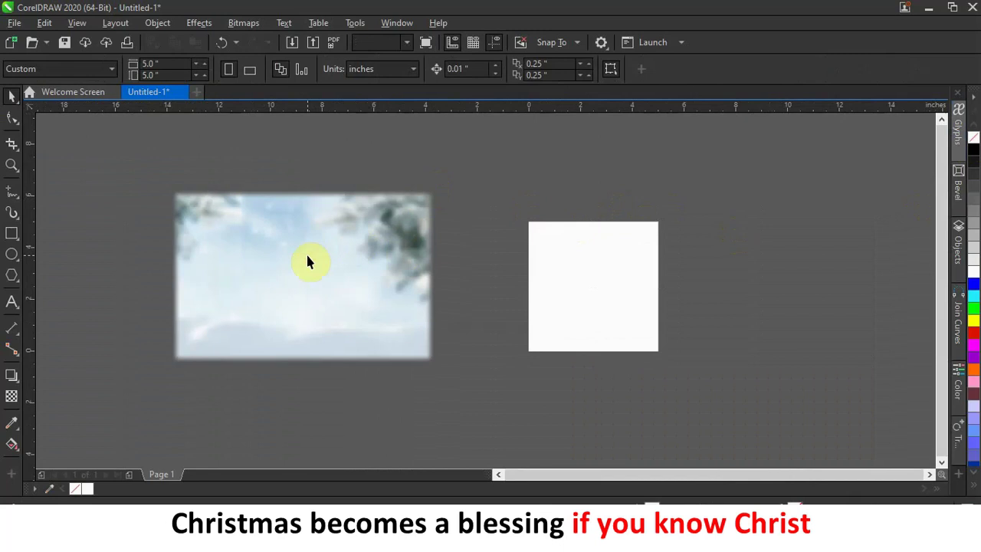
pyautogui.moveTo(307, 255); pyautogui.dragTo(594, 263)
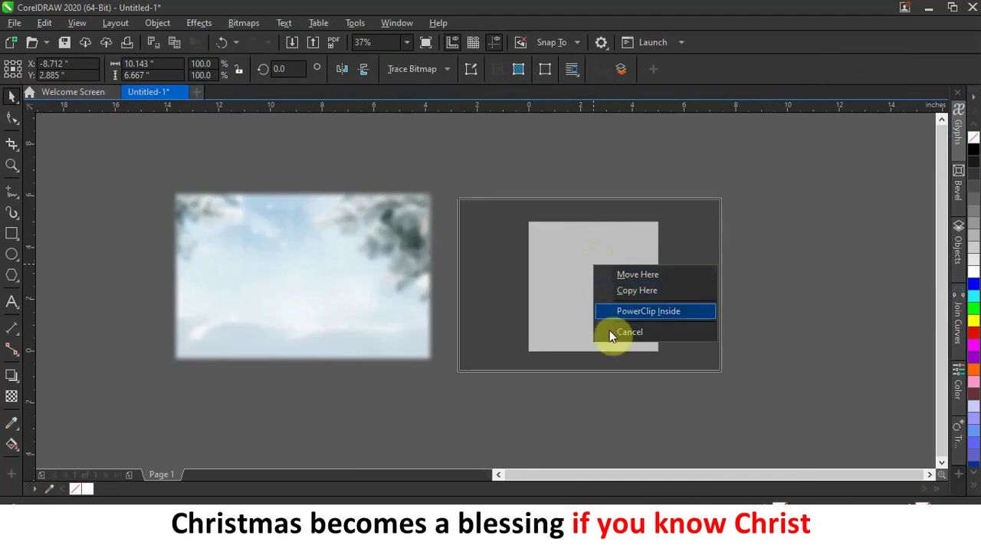
pyautogui.click(660, 311)
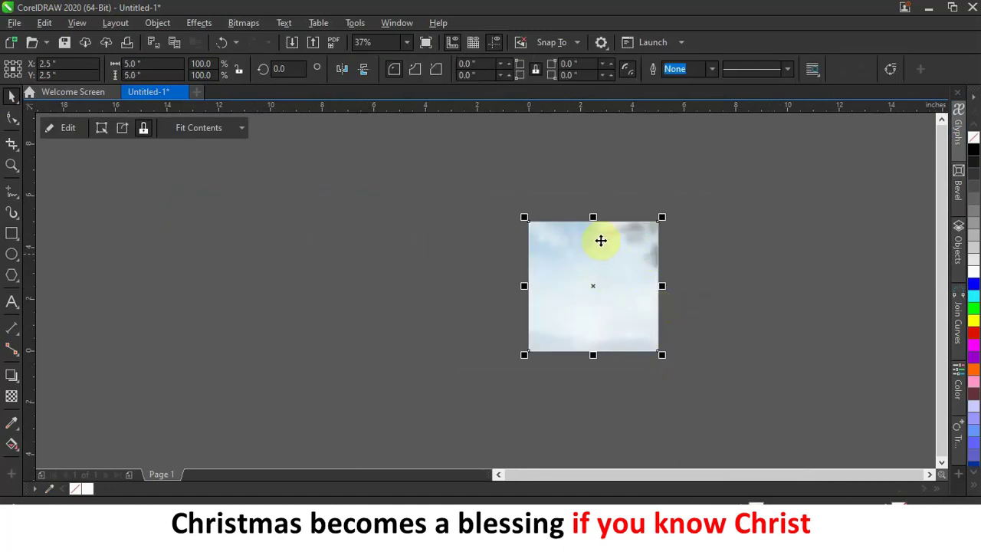
pyautogui.click(582, 191)
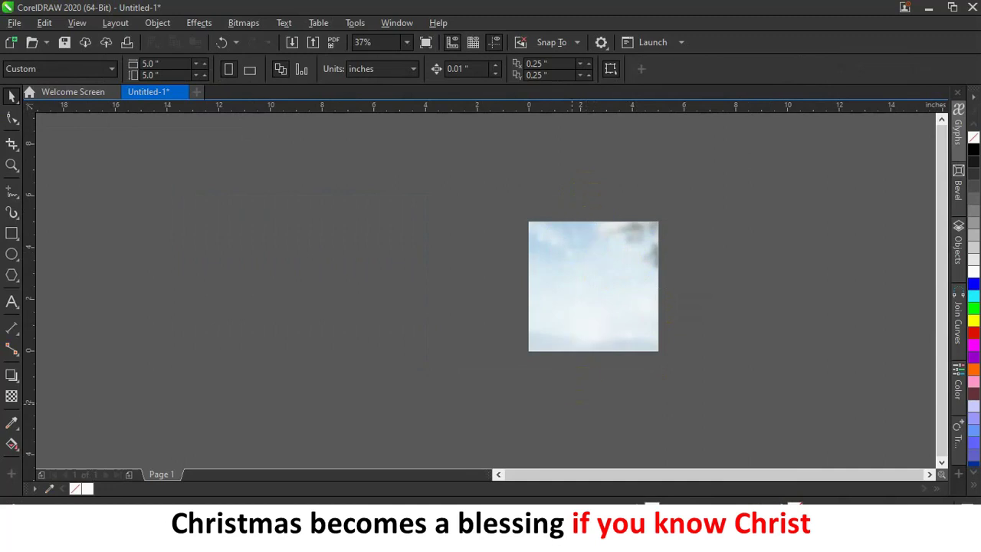
pyautogui.click(364, 541)
pyautogui.click(463, 415)
pyautogui.moveTo(234, 303); pyautogui.dragTo(812, 340)
pyautogui.moveTo(788, 284); pyautogui.dragTo(458, 280)
pyautogui.scroll(2, 464, 277)
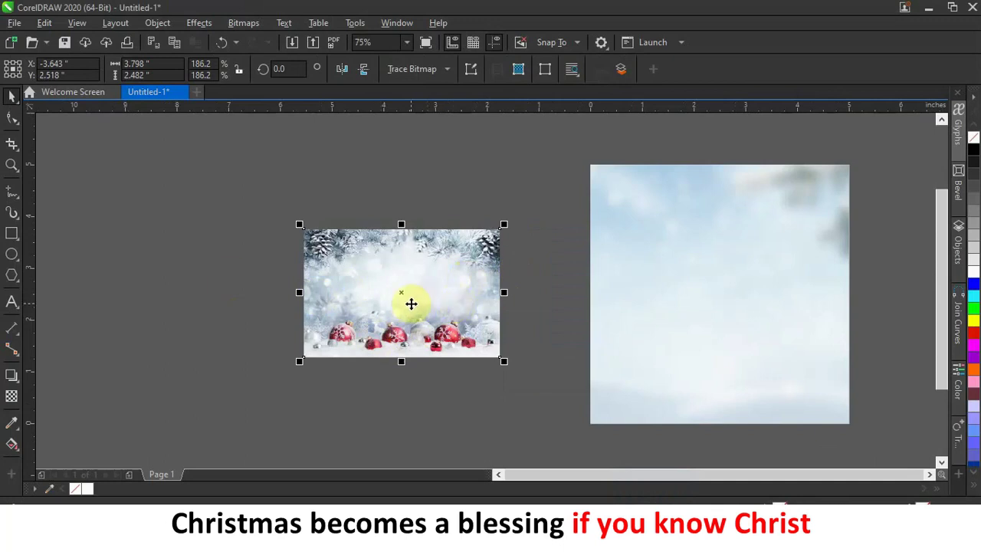
# Fade out the ornament image's lower part with a linear transparency and convert it to a 300 dpi RGB bitmap with transparent background
pyautogui.click(12, 395)
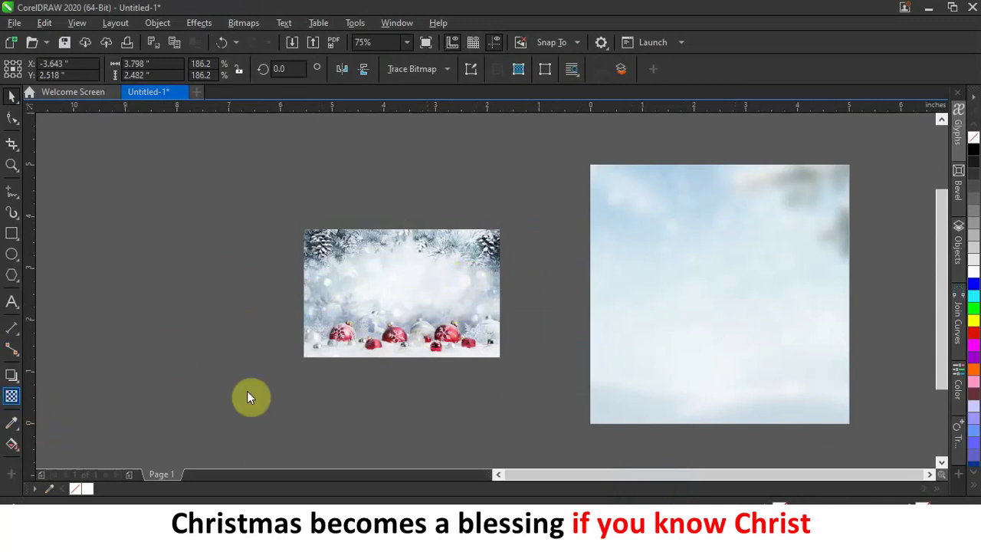
pyautogui.click(394, 334)
pyautogui.moveTo(398, 292); pyautogui.dragTo(396, 328)
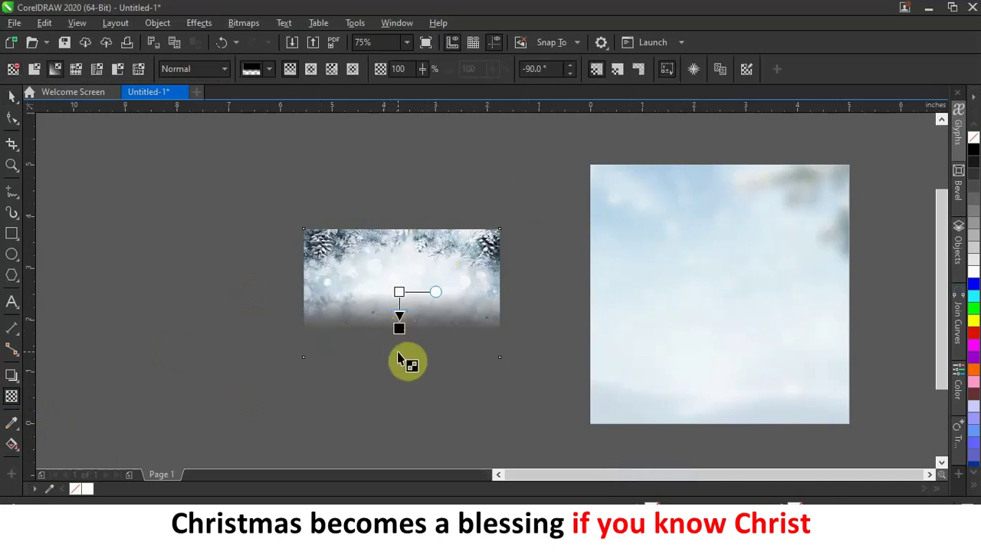
pyautogui.click(243, 23)
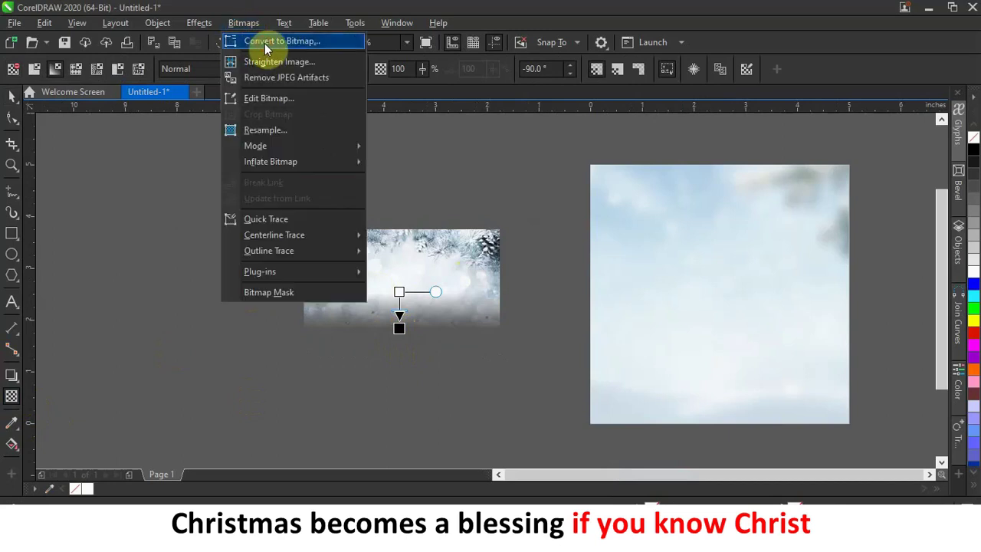
pyautogui.click(264, 43)
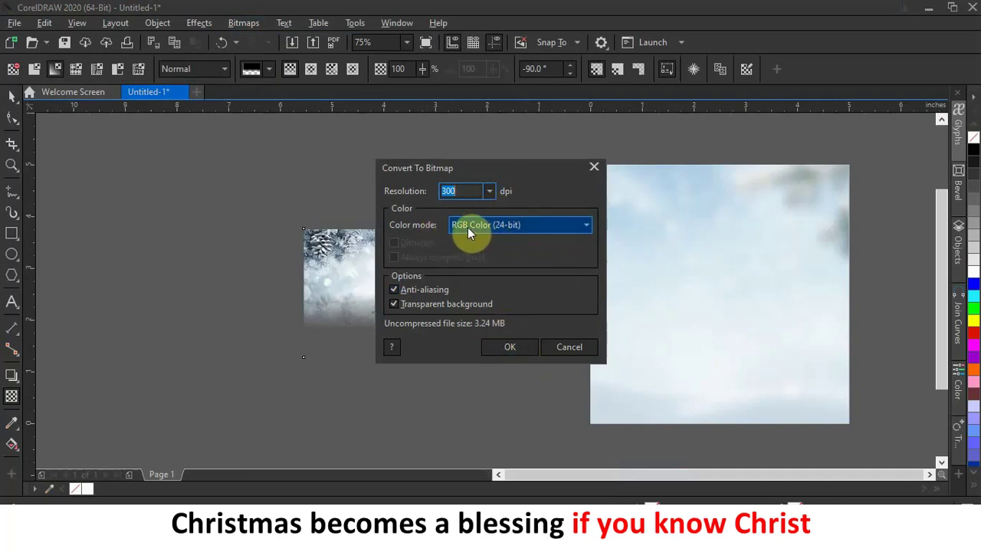
pyautogui.click(506, 345)
# Fade out the image's right edge with a linear transparency and convert the result to a bitmap
pyautogui.moveTo(453, 285); pyautogui.dragTo(490, 284)
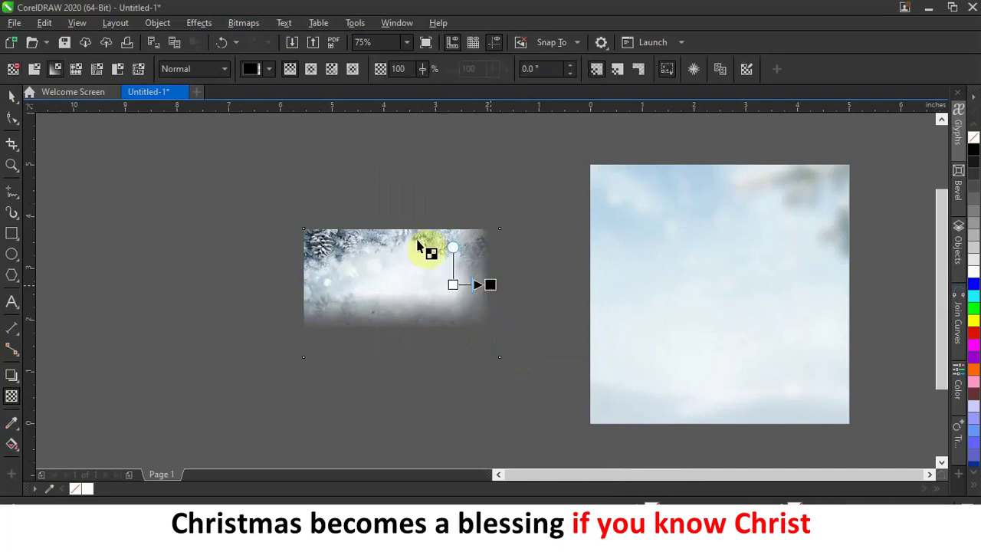
pyautogui.click(251, 24)
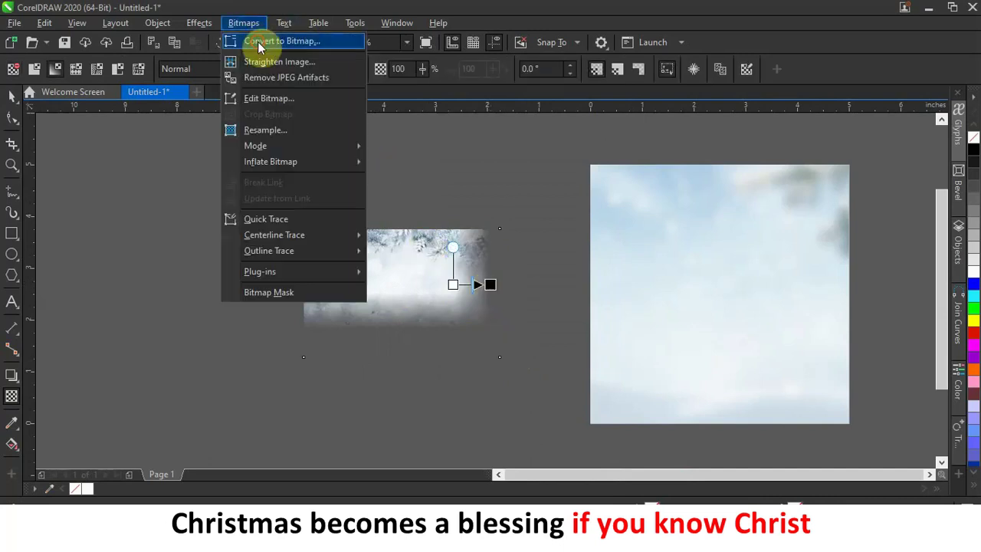
pyautogui.click(257, 41)
pyautogui.click(509, 347)
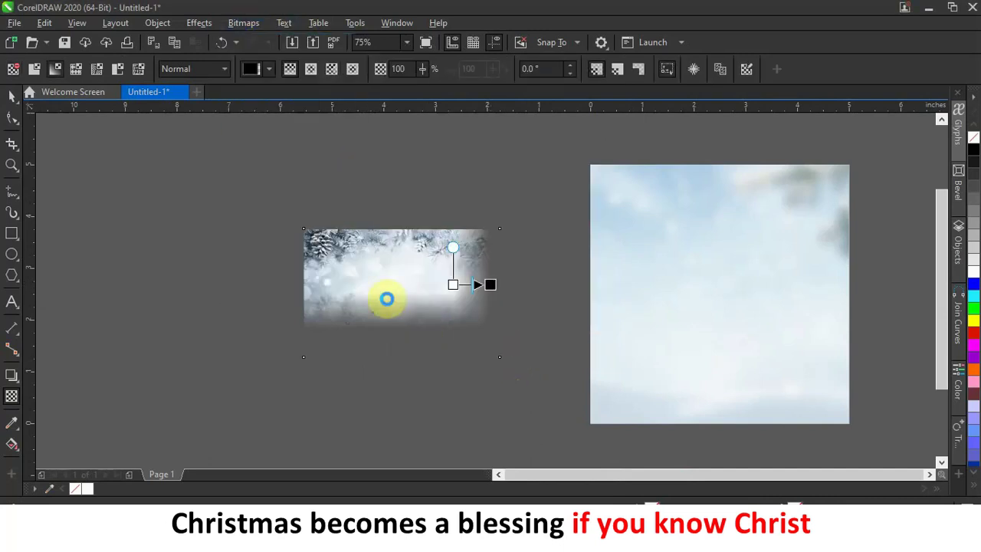
# Fade out the pine image's left edge with a linear transparency and convert it to a 300 dpi RGB bitmap with transparent background
pyautogui.moveTo(350, 290); pyautogui.dragTo(304, 289)
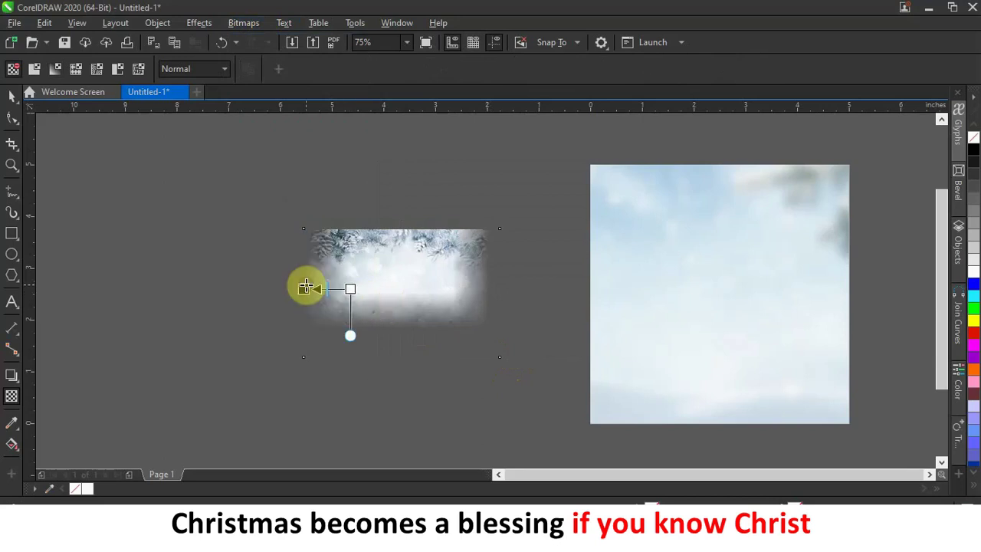
pyautogui.click(239, 23)
pyautogui.click(284, 38)
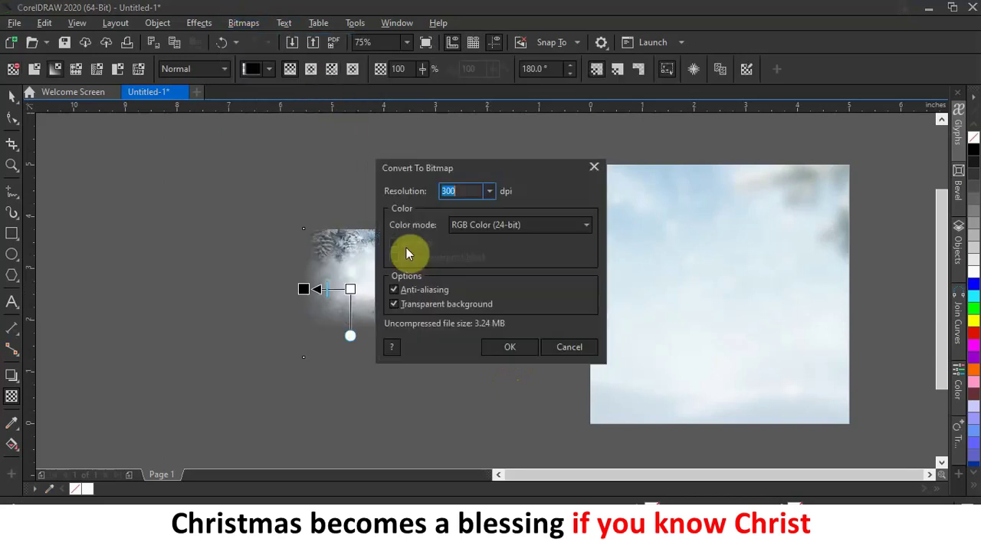
pyautogui.click(506, 347)
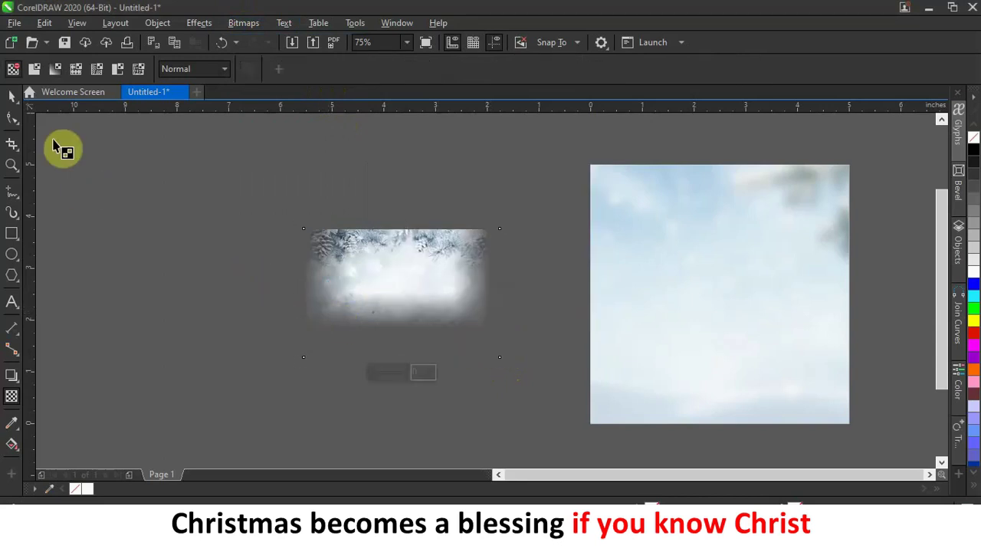
# Apply a Gaussian Blur with a radius of 17.8 pixels to the edge-faded pine image
pyautogui.click(12, 96)
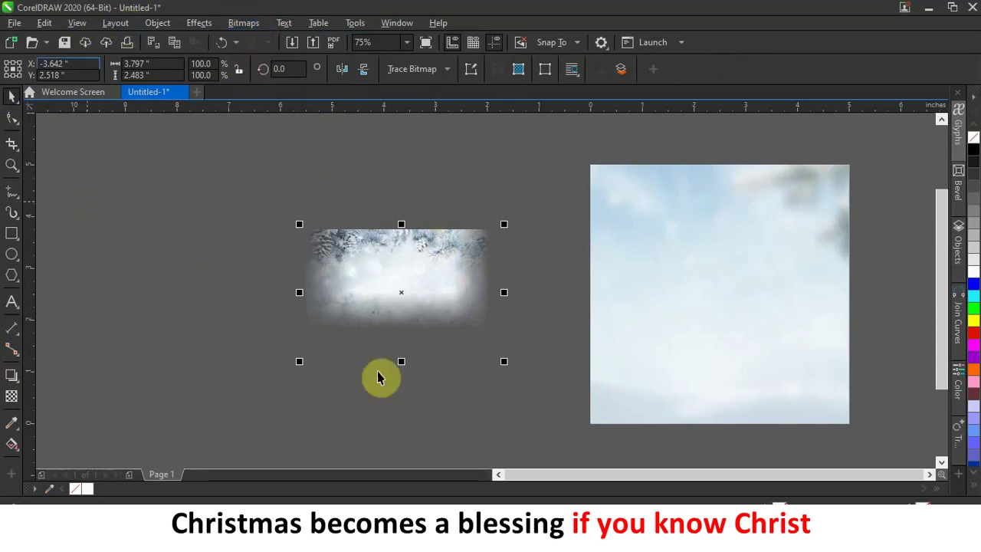
pyautogui.click(201, 23)
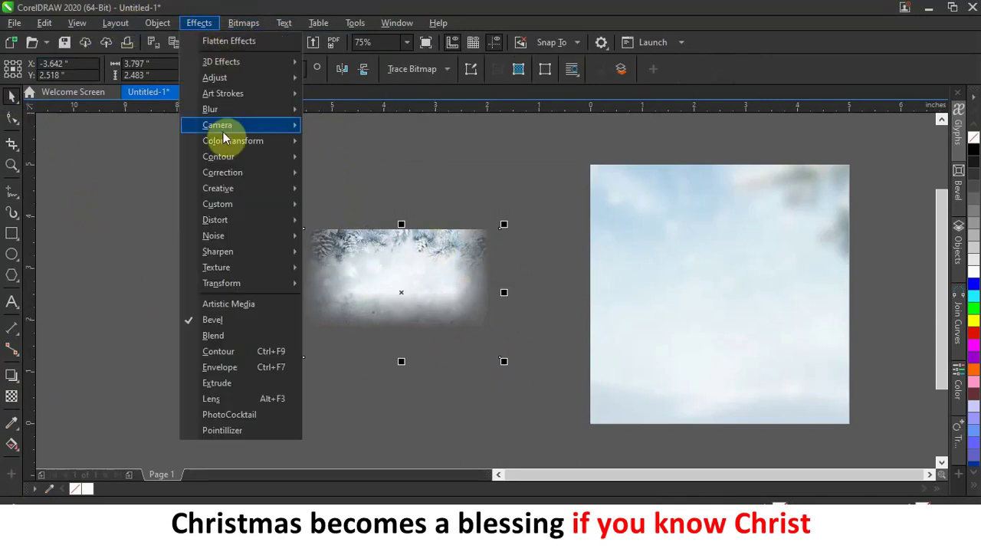
pyautogui.moveTo(287, 110)
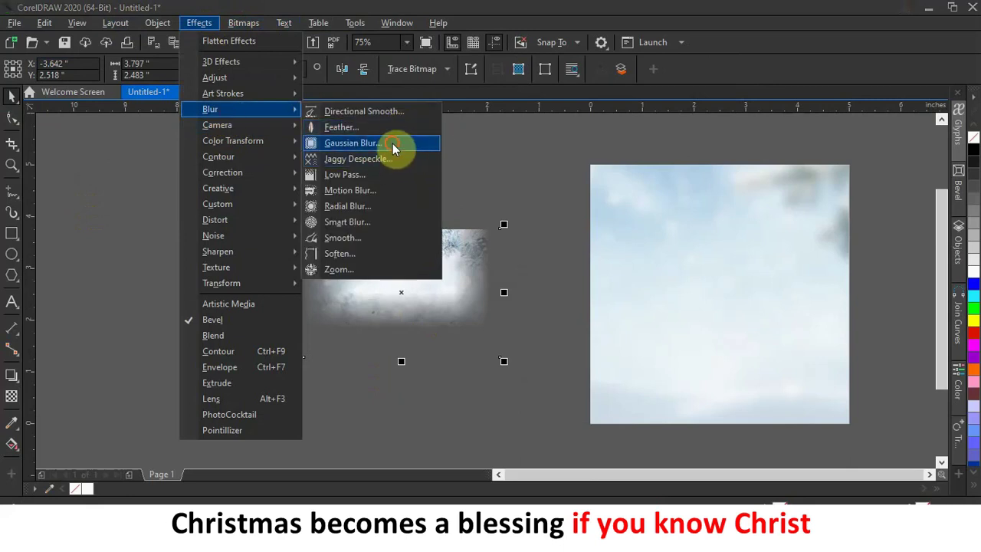
pyautogui.click(392, 143)
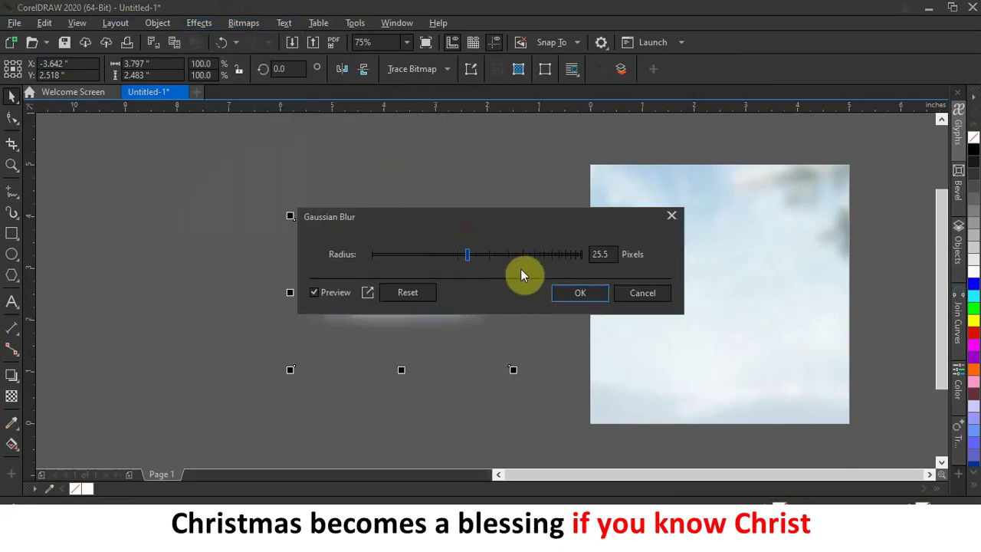
pyautogui.moveTo(525, 223)
pyautogui.mouseDown()
pyautogui.moveTo(530, 259)
pyautogui.moveTo(631, 356)
pyautogui.mouseUp()
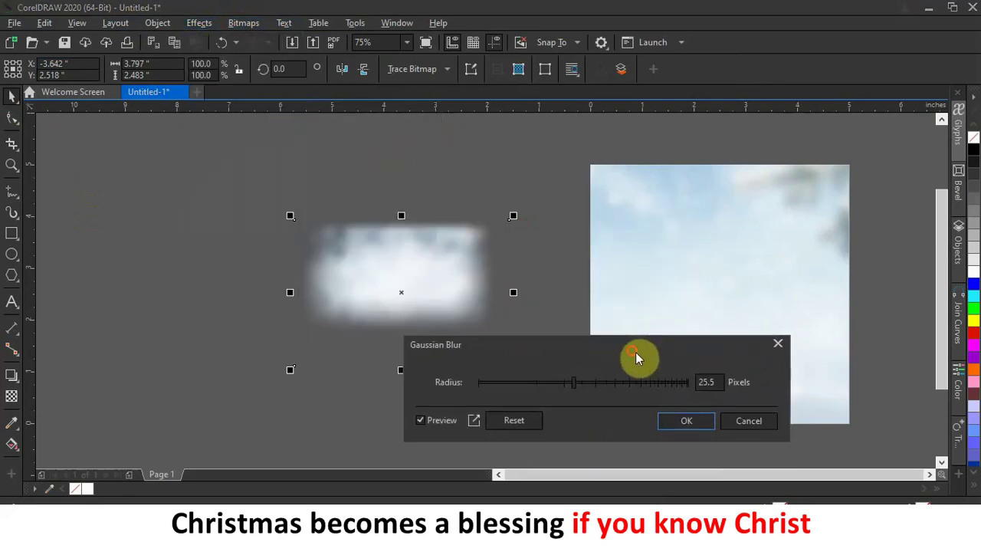
pyautogui.click(559, 383)
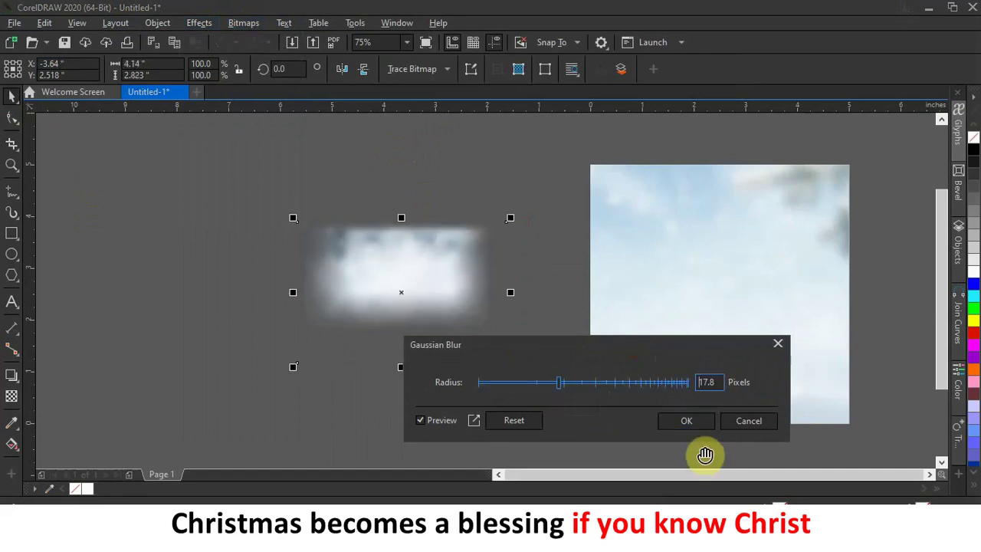
pyautogui.click(693, 424)
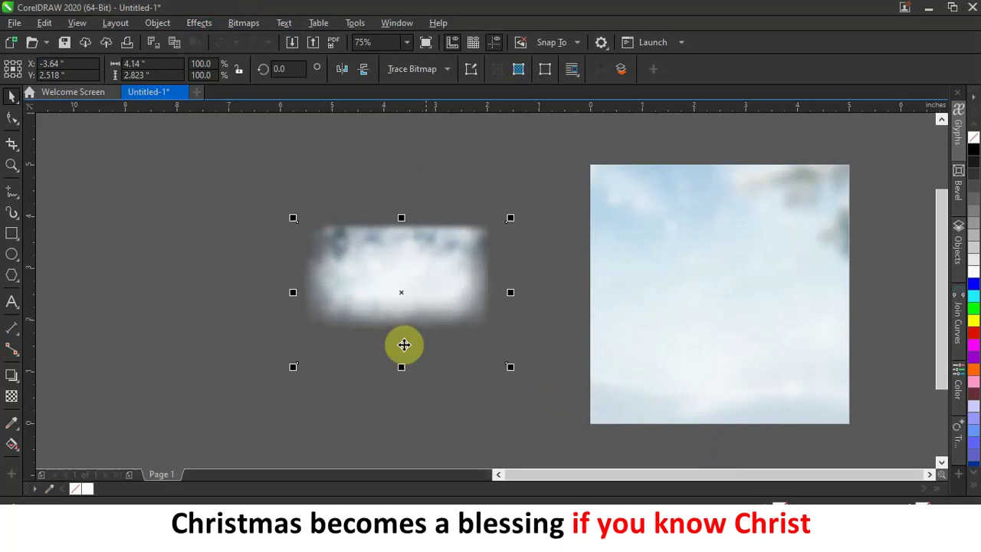
# Enlarge the blurred pine image to about 6.3 x 4.3 inches and move it clear of the page
pyautogui.moveTo(510, 367); pyautogui.dragTo(628, 446)
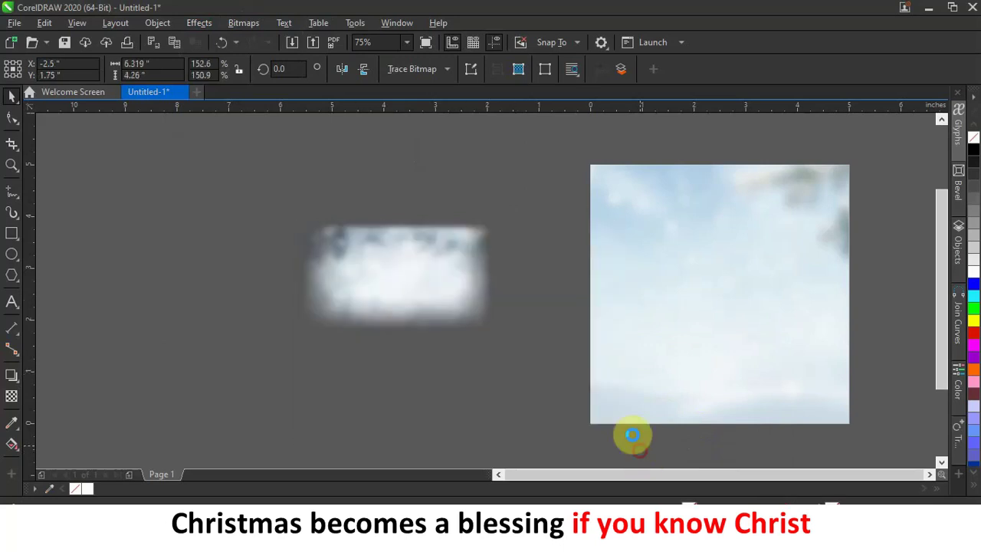
pyautogui.rightClick(452, 280)
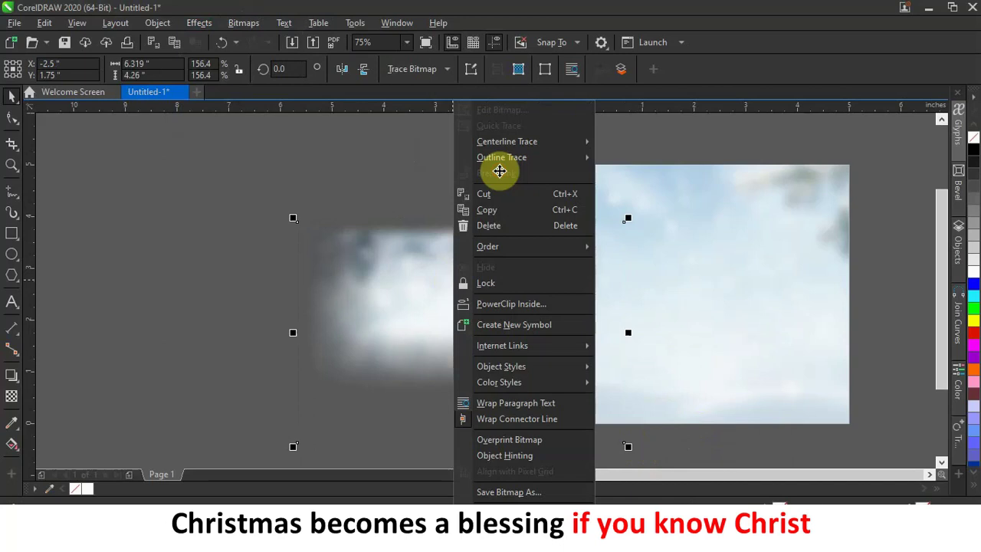
pyautogui.click(341, 164)
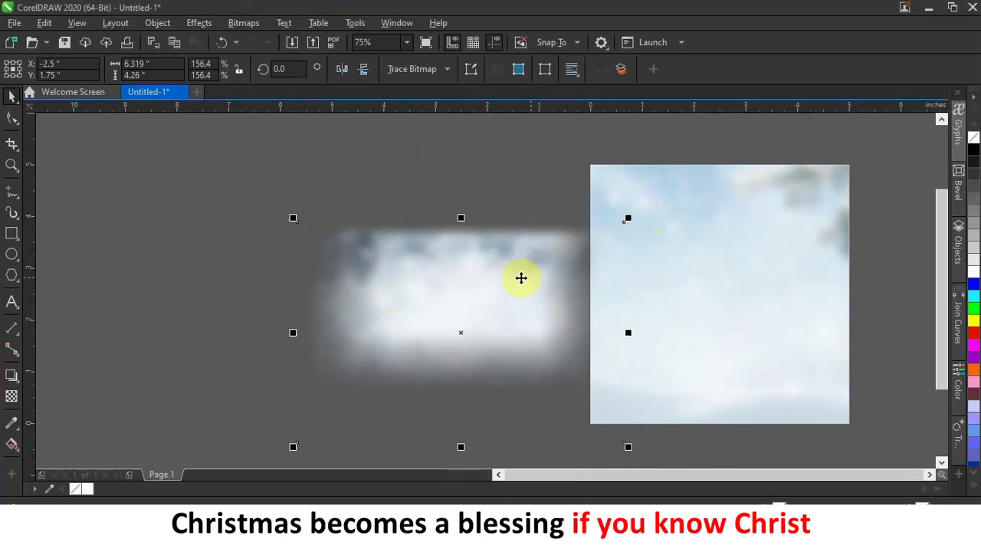
pyautogui.moveTo(512, 278); pyautogui.dragTo(434, 264)
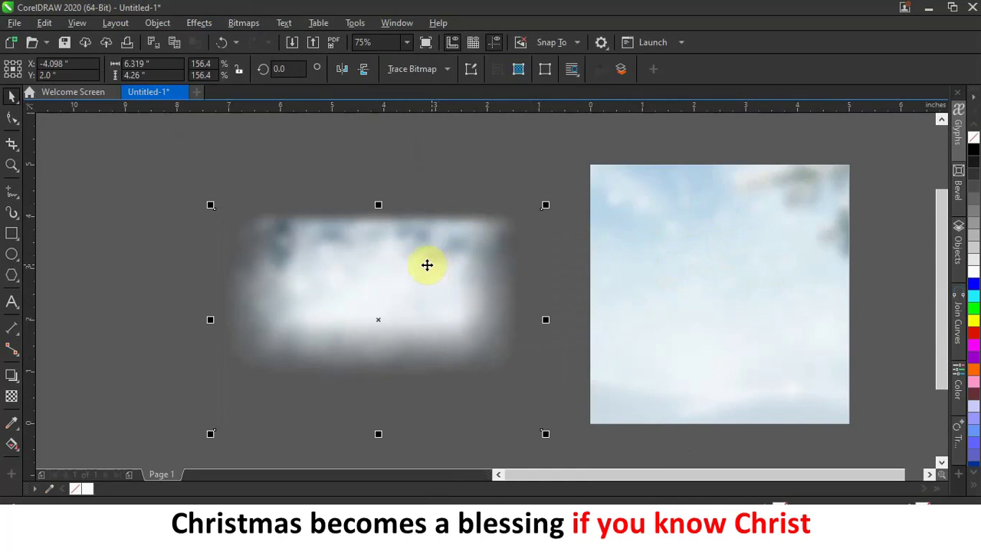
# PowerClip the enlarged blurred pine image inside the snow background square
pyautogui.moveTo(352, 267); pyautogui.dragTo(706, 205)
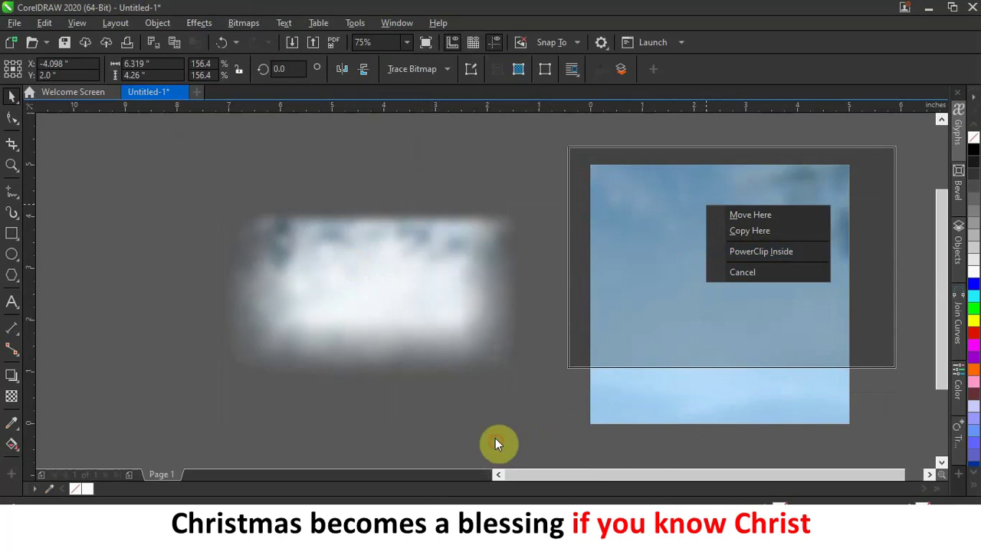
pyautogui.press('Escape')
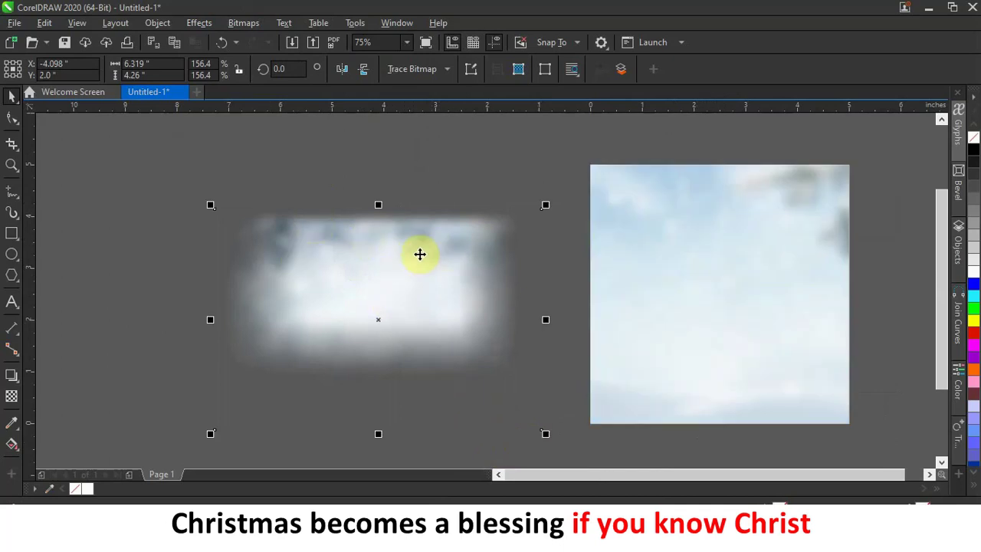
pyautogui.rightClick(420, 254)
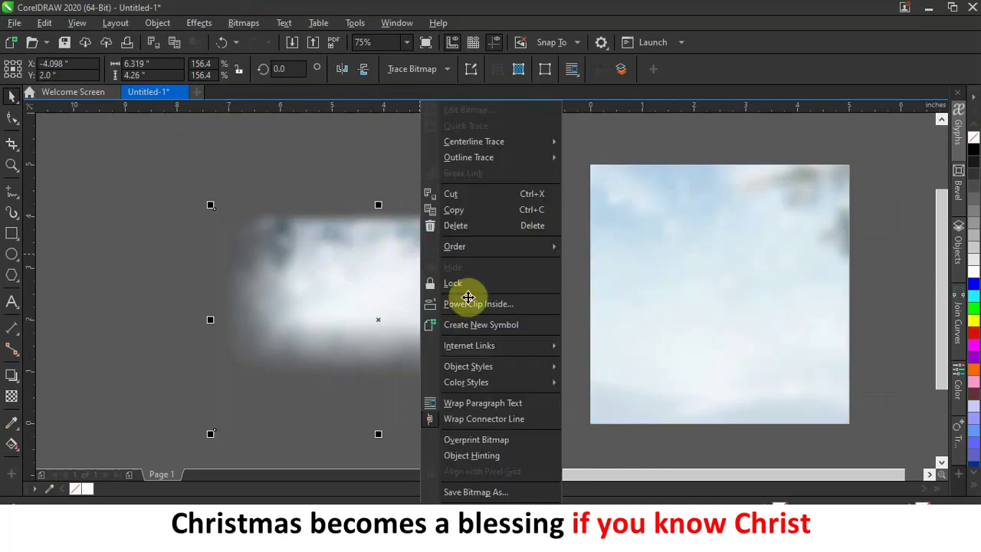
pyautogui.click(502, 310)
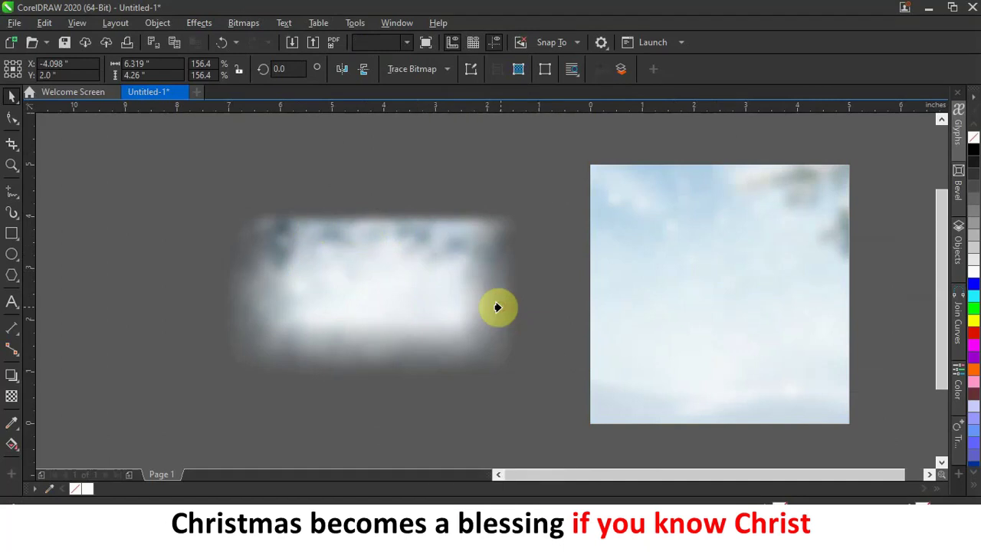
pyautogui.click(716, 198)
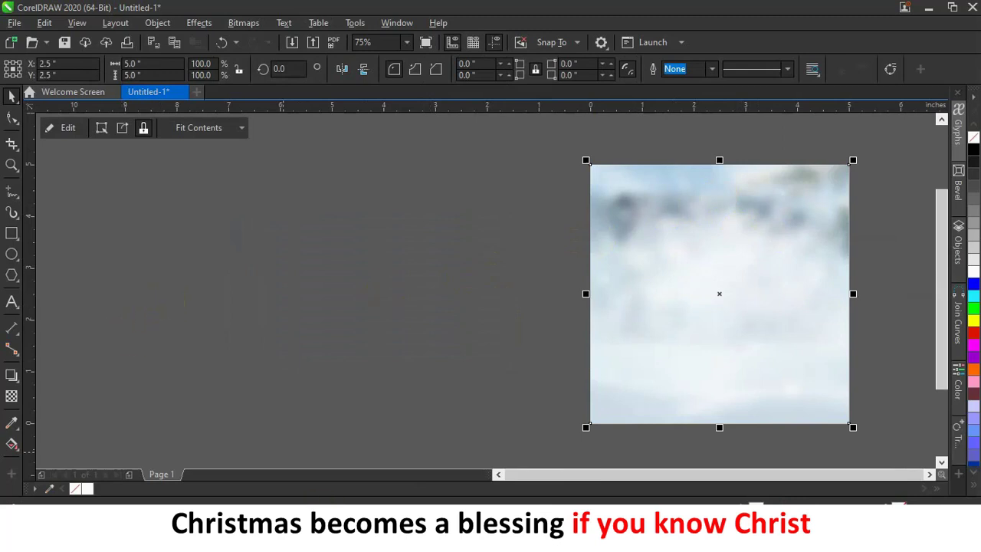
# Import the image "Beautiful_Transparent_PNG_Christmas_Photo_Frame" from the CHT folder into the drawing
pyautogui.hotkey('alt', 'Tab')
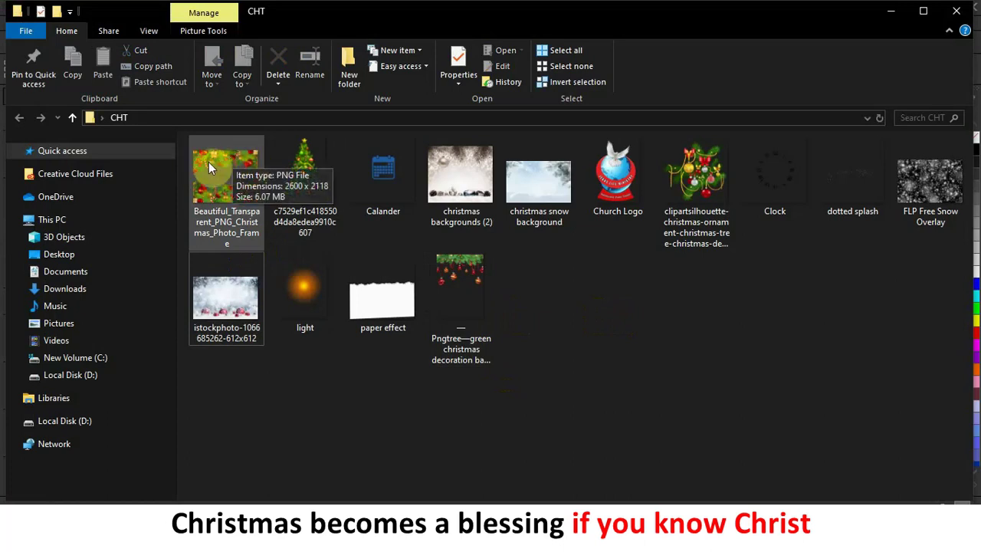
pyautogui.click(230, 157)
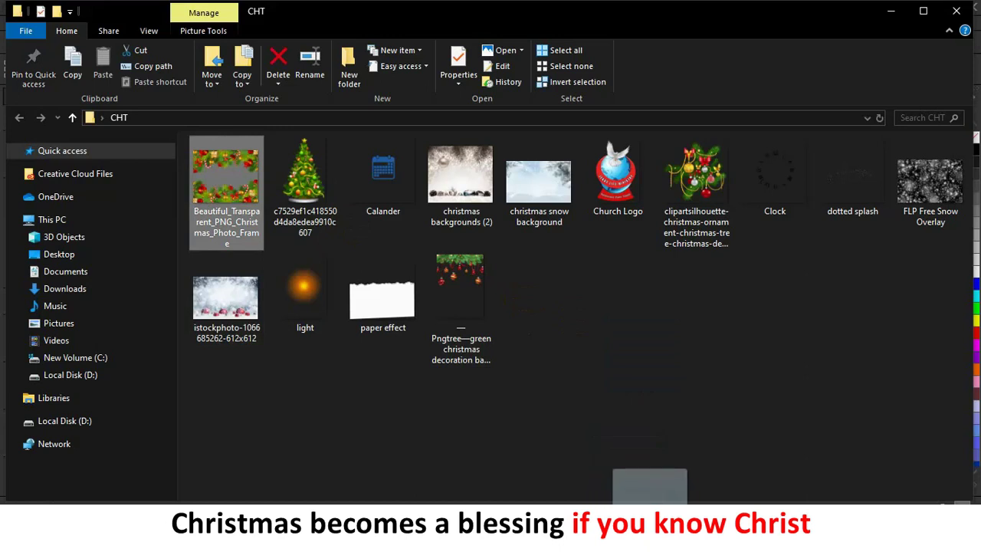
pyautogui.click(640, 490)
pyautogui.click(393, 285)
# Scale the Christmas photo frame down to about 7 x 5.7 inches and place it beside the page
pyautogui.scroll(-5, 393, 285)
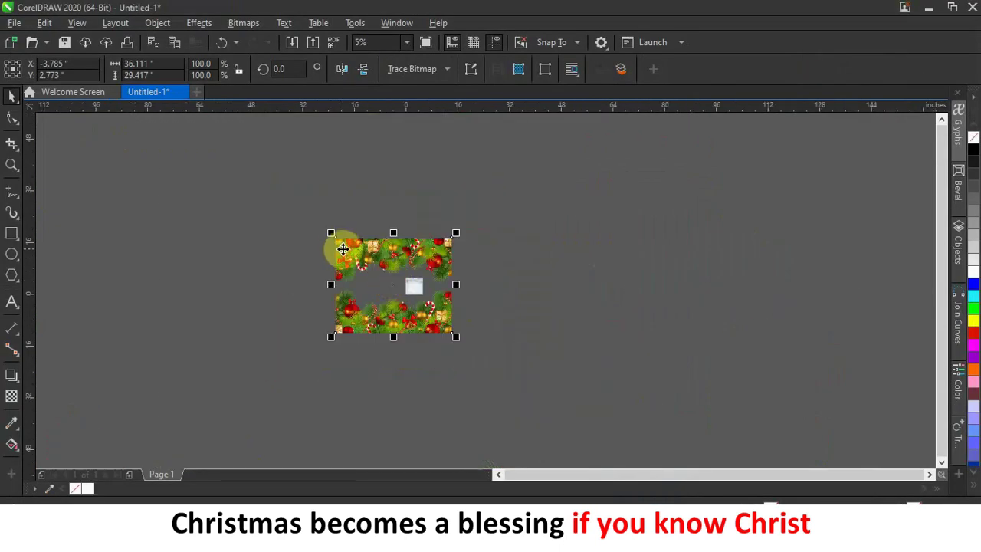
pyautogui.moveTo(330, 232); pyautogui.dragTo(438, 285)
pyautogui.scroll(5, 439, 284)
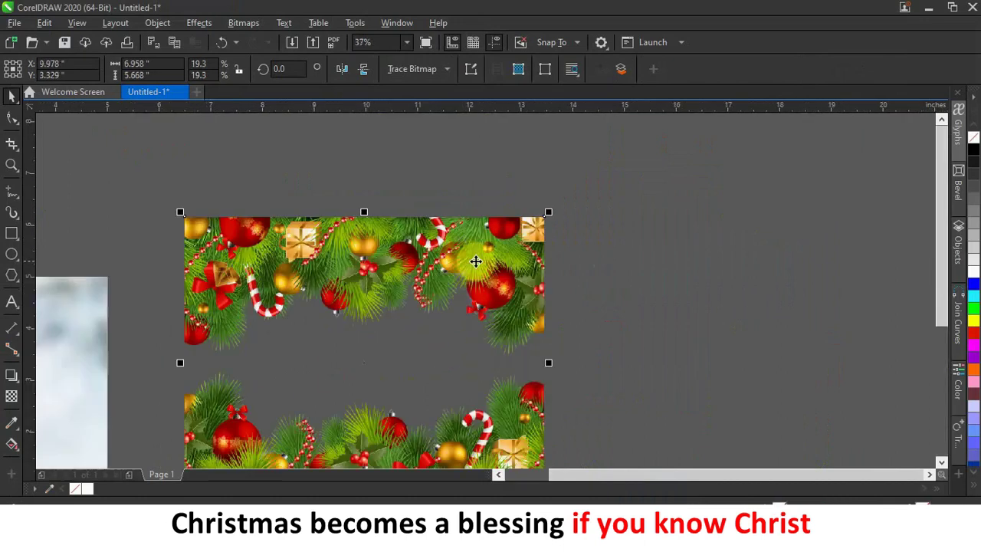
pyautogui.scroll(-2, 525, 255)
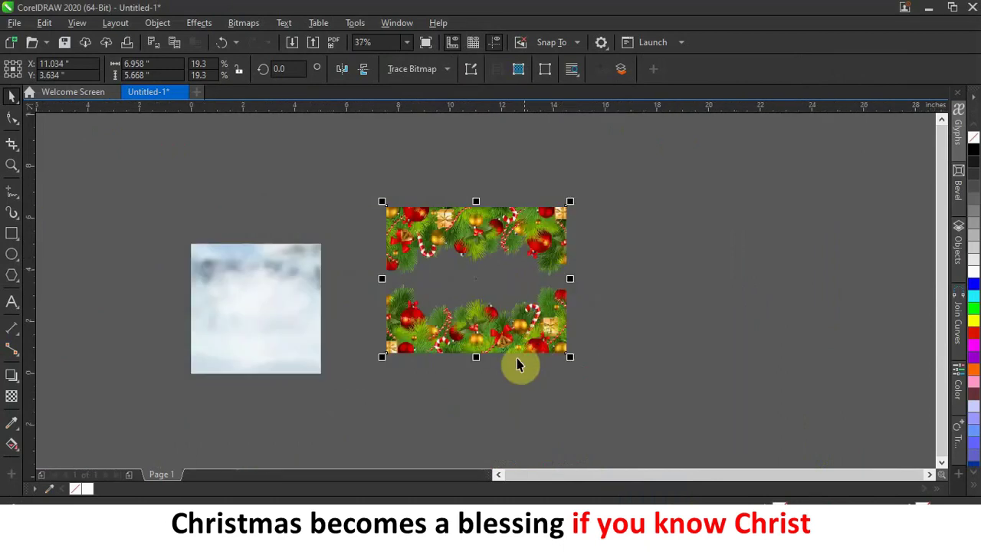
pyautogui.scroll(2, 503, 355)
pyautogui.scroll(-2, 499, 345)
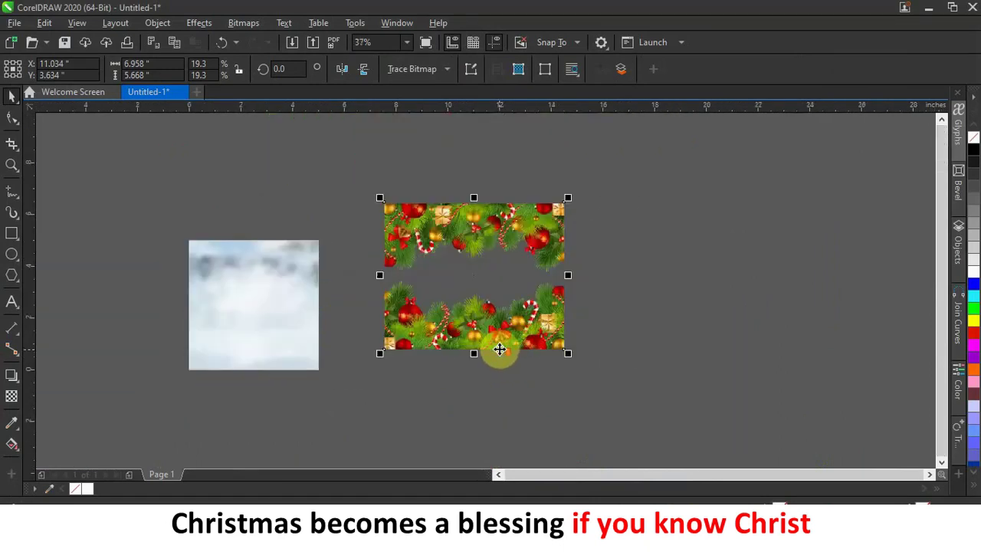
# Copy the Christmas frame to the empty area beside it and crop the copy to its lower garland with the Shape tool
pyautogui.moveTo(507, 331); pyautogui.dragTo(746, 320)
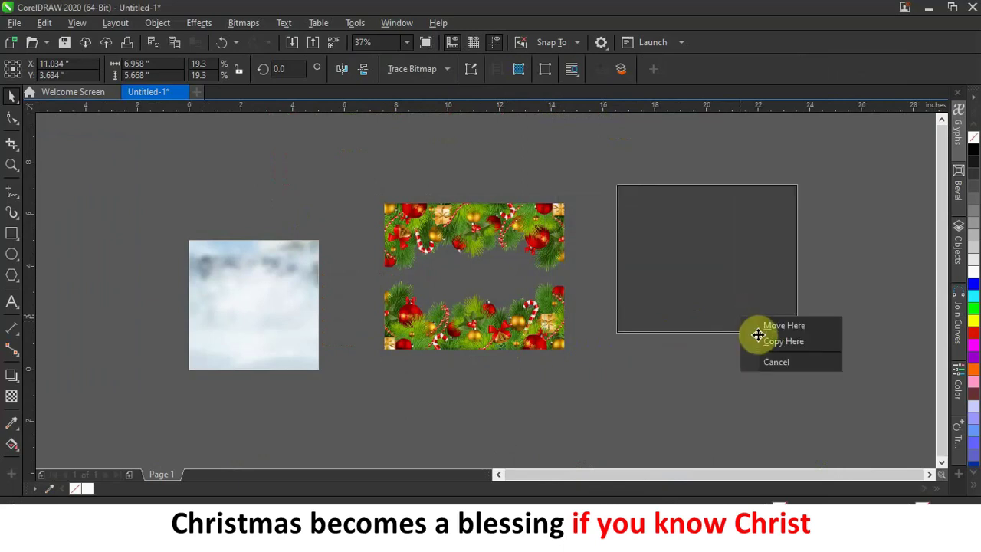
pyautogui.click(782, 341)
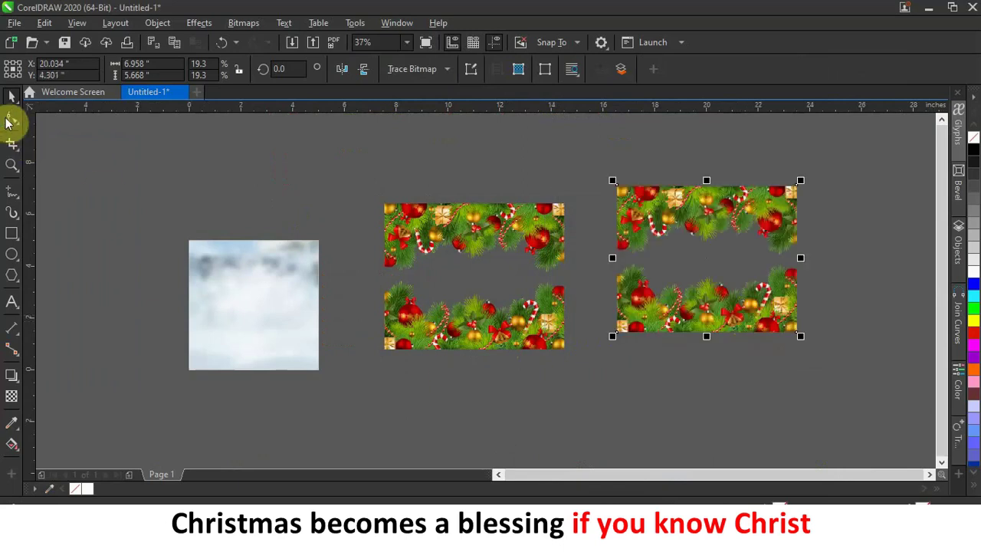
pyautogui.click(11, 120)
pyautogui.moveTo(582, 167); pyautogui.dragTo(809, 197)
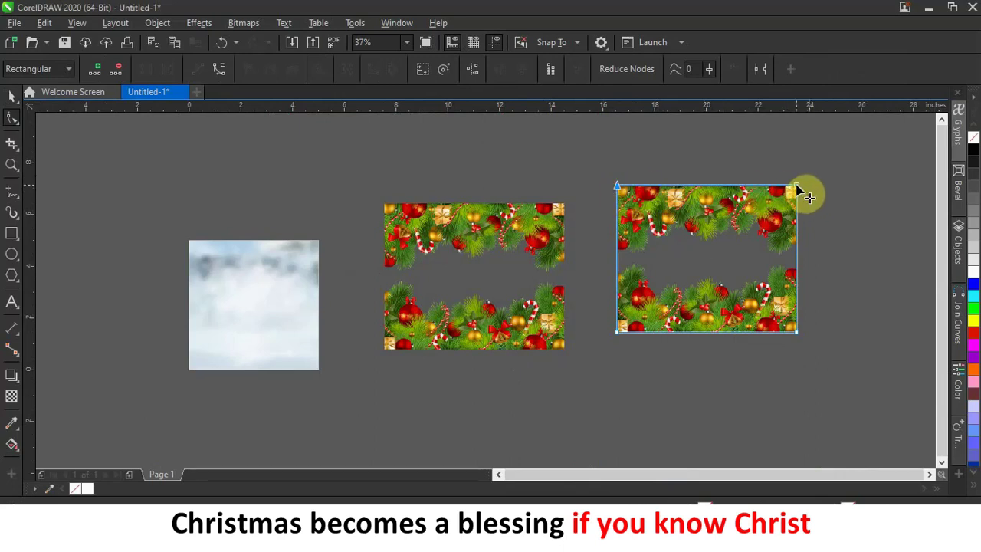
pyautogui.moveTo(796, 187); pyautogui.dragTo(798, 261)
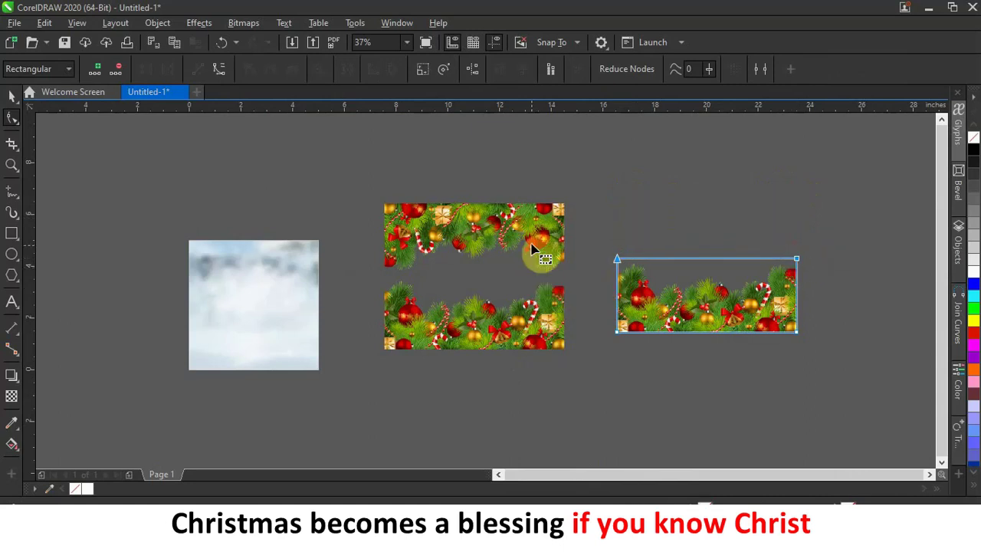
# Crop the original Christmas frame to its upper garland by moving its two lower corner nodes up
pyautogui.click(536, 238)
pyautogui.moveTo(470, 314); pyautogui.dragTo(564, 377)
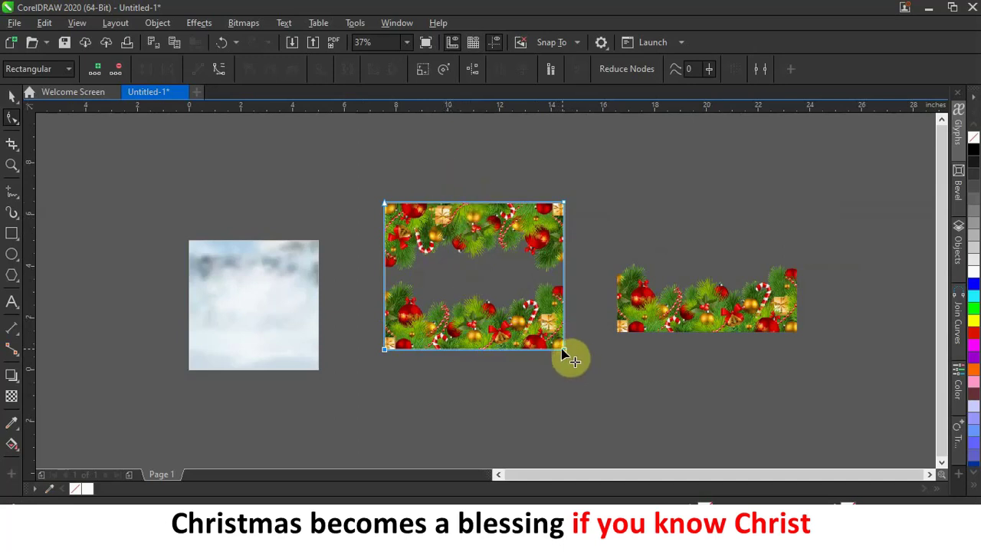
pyautogui.moveTo(562, 352); pyautogui.dragTo(563, 285)
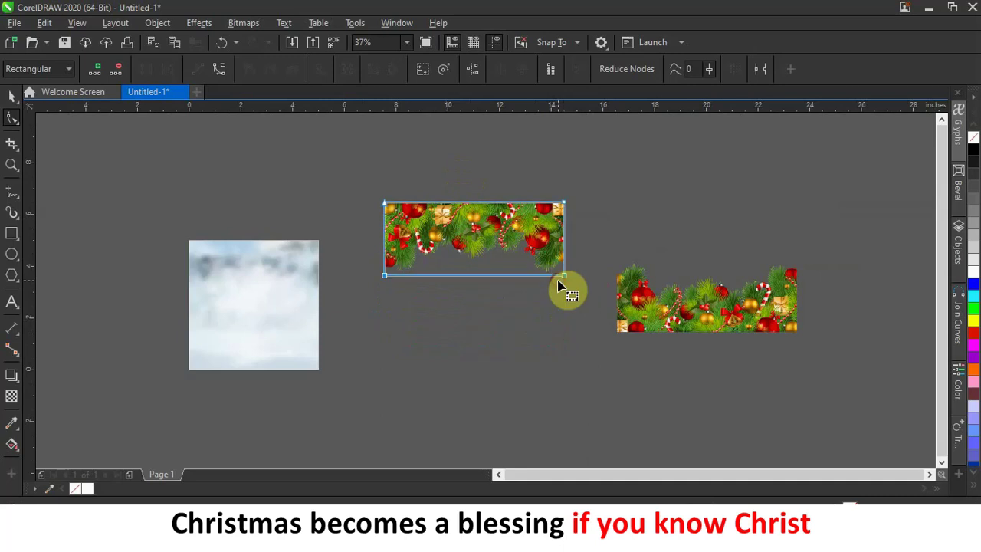
# Scale the upper garland down to about 5.8 x 2.4 inches and PowerClip it inside the snow background square
pyautogui.click(15, 98)
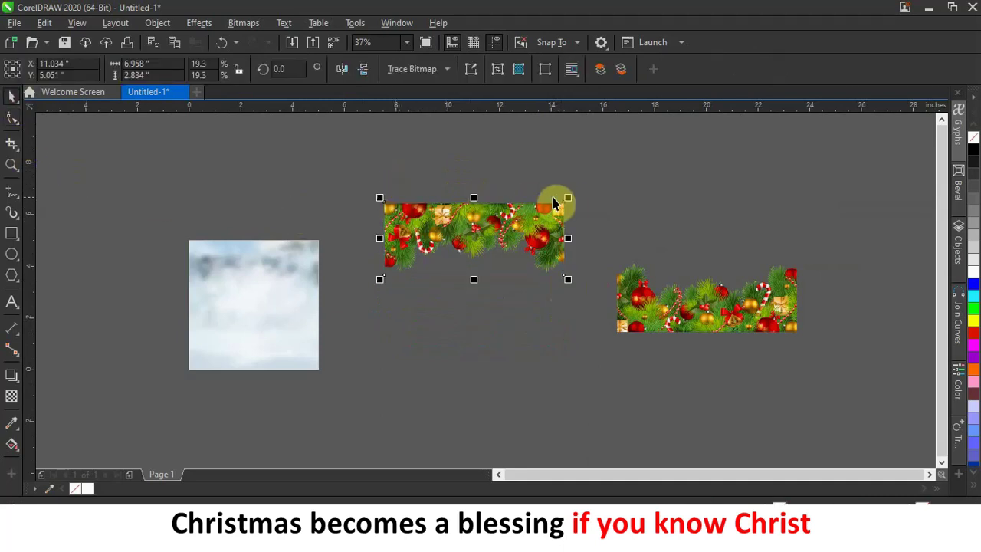
pyautogui.moveTo(565, 198); pyautogui.dragTo(539, 210)
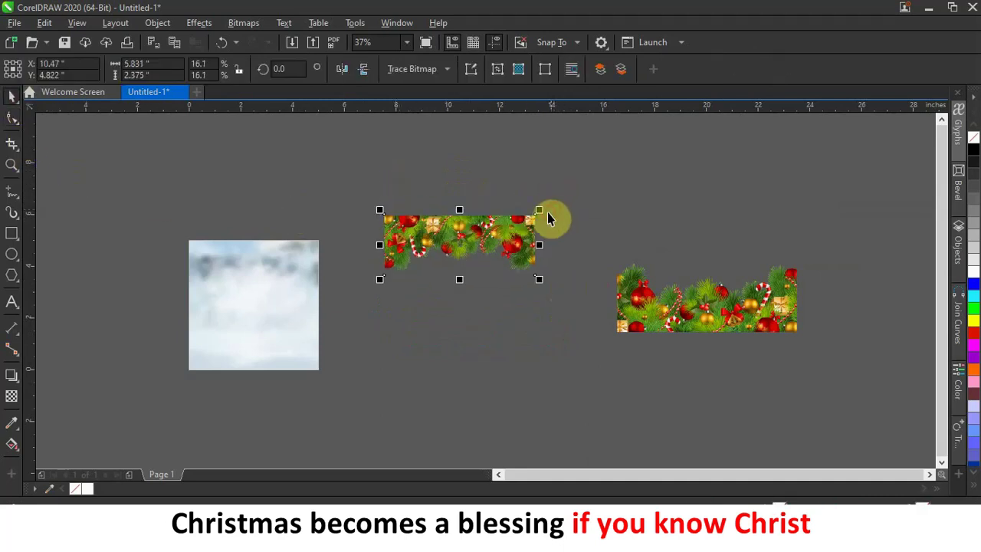
pyautogui.rightClick(496, 222)
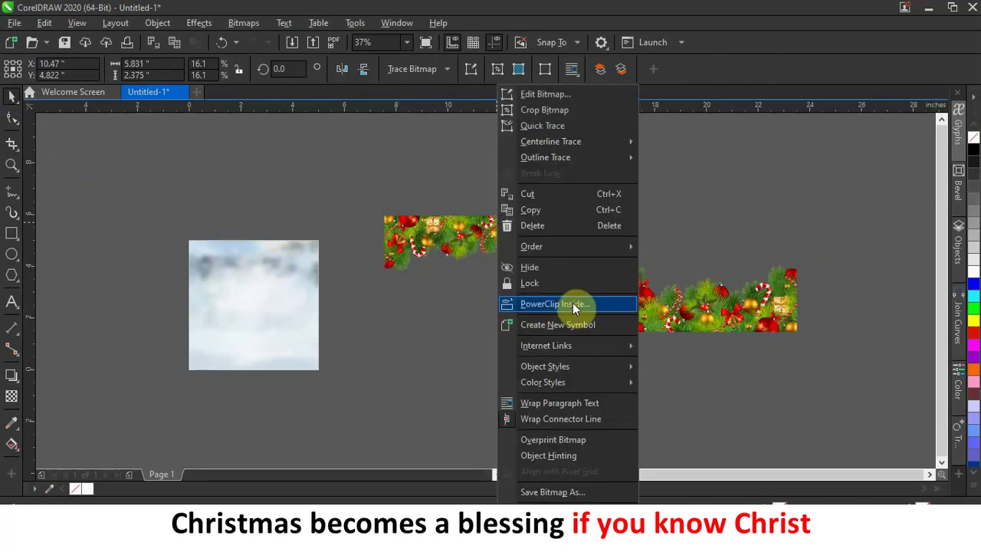
pyautogui.click(572, 303)
pyautogui.click(249, 249)
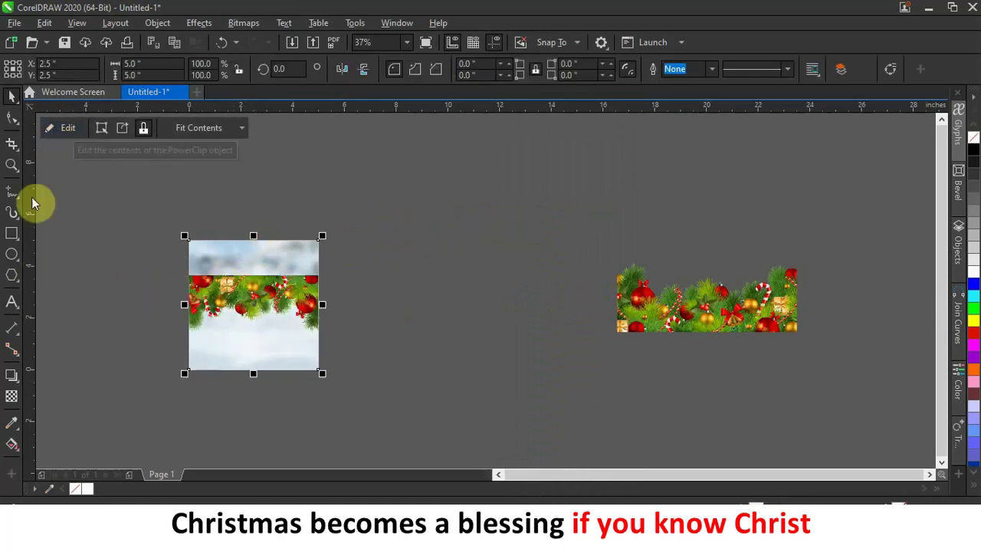
# Edit the snow background's PowerClip contents and move the upper garland up so it overlaps the page's upper edge
pyautogui.rightClick(294, 296)
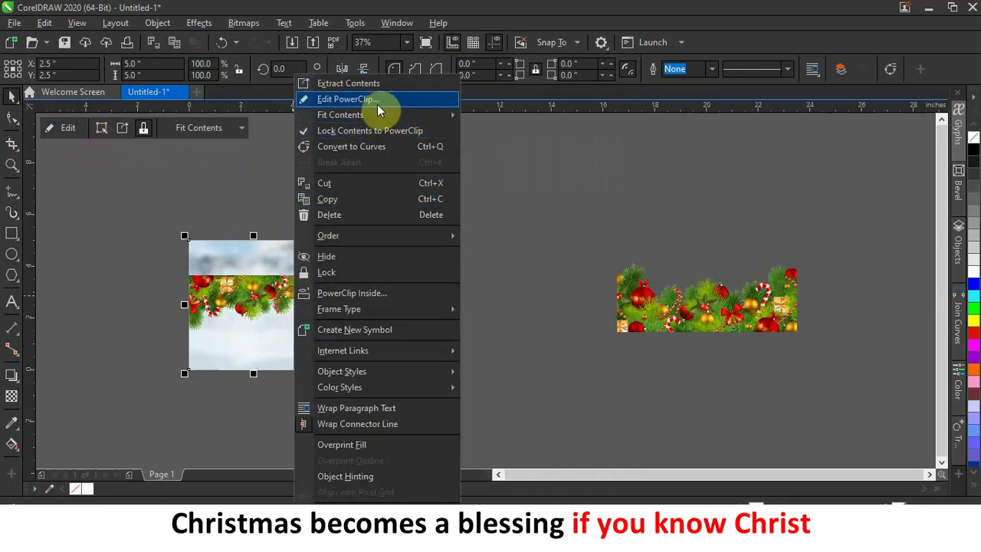
pyautogui.click(377, 100)
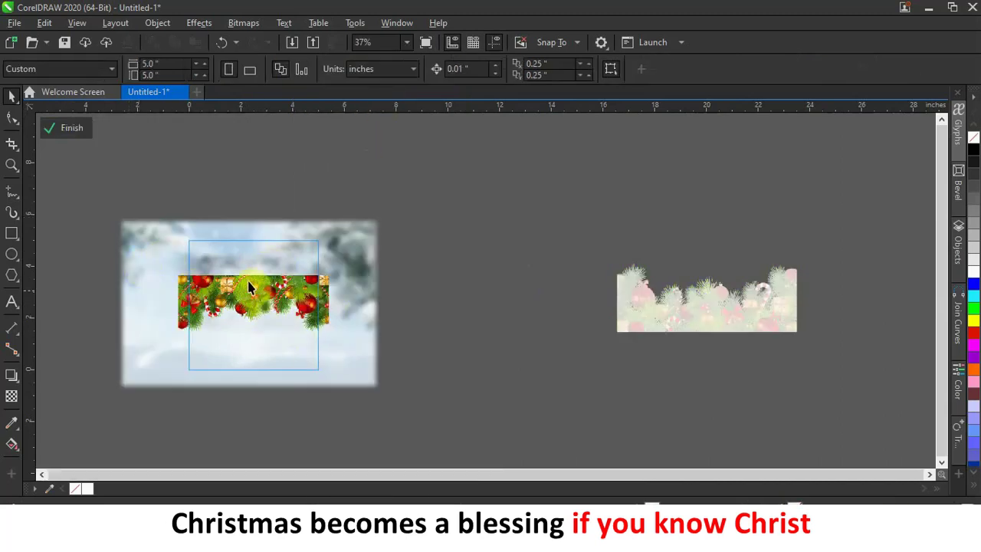
pyautogui.moveTo(249, 286); pyautogui.dragTo(246, 222)
pyautogui.scroll(2, 248, 234)
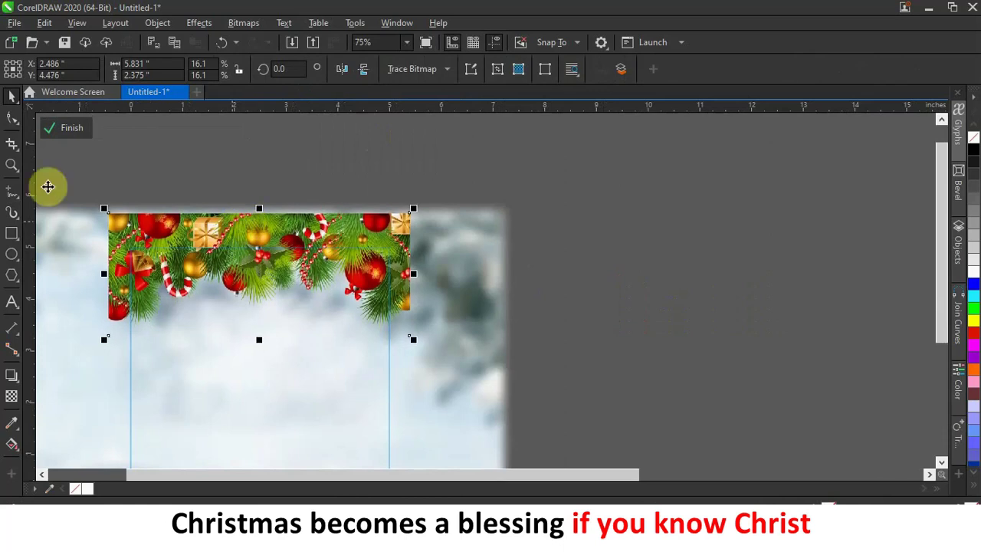
pyautogui.click(68, 127)
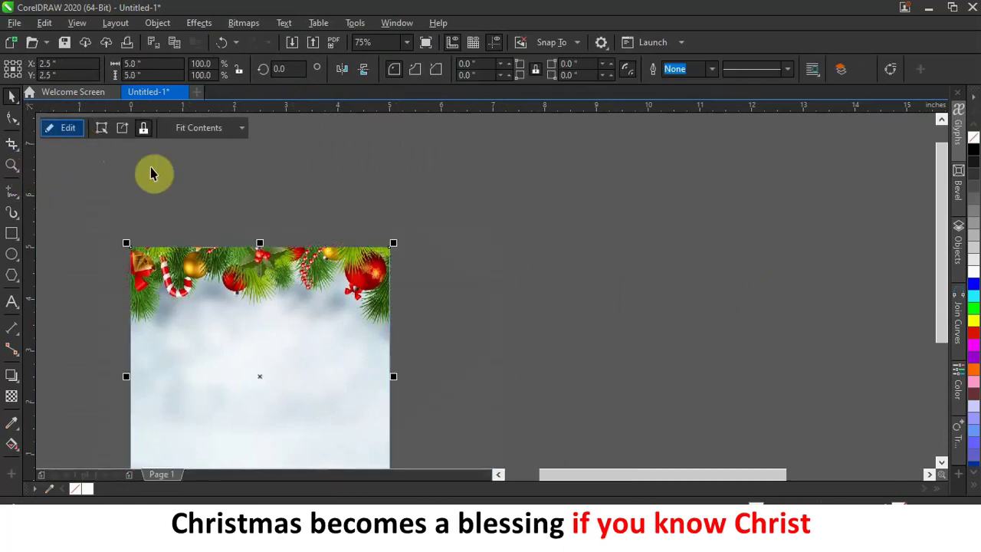
pyautogui.click(548, 216)
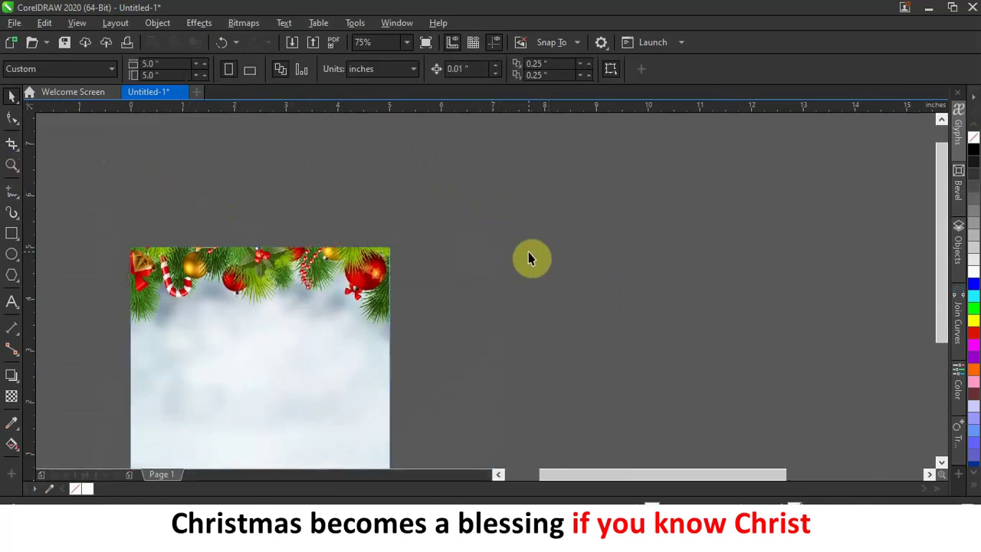
pyautogui.scroll(2, 88, 308)
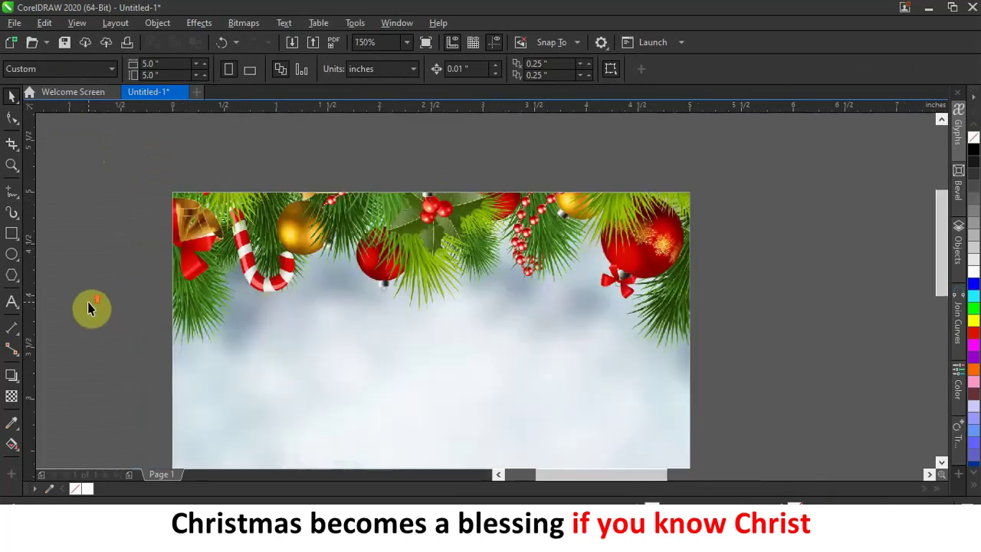
# Bring the Church Logo image from the CHT folder onto the flyer page
pyautogui.click(393, 499)
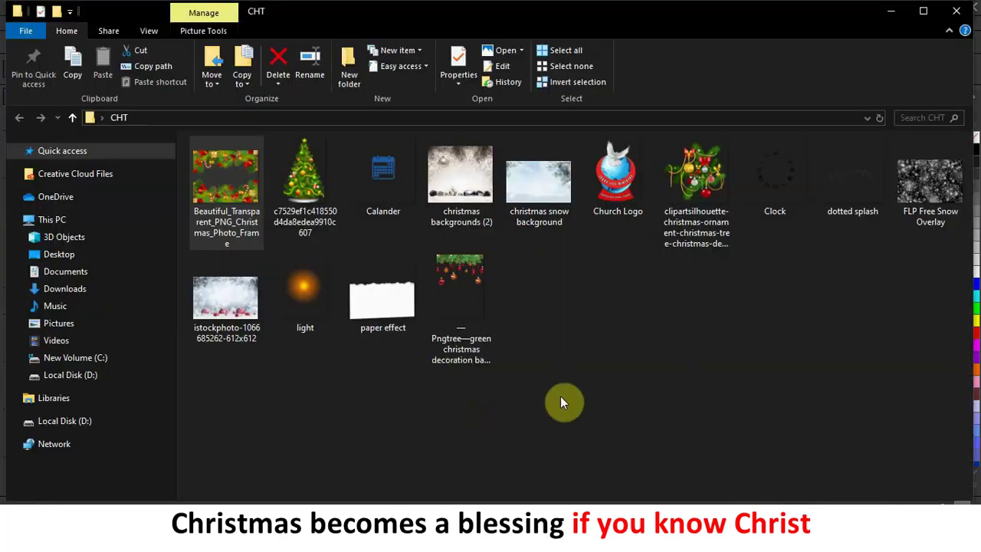
pyautogui.moveTo(613, 184); pyautogui.dragTo(457, 367)
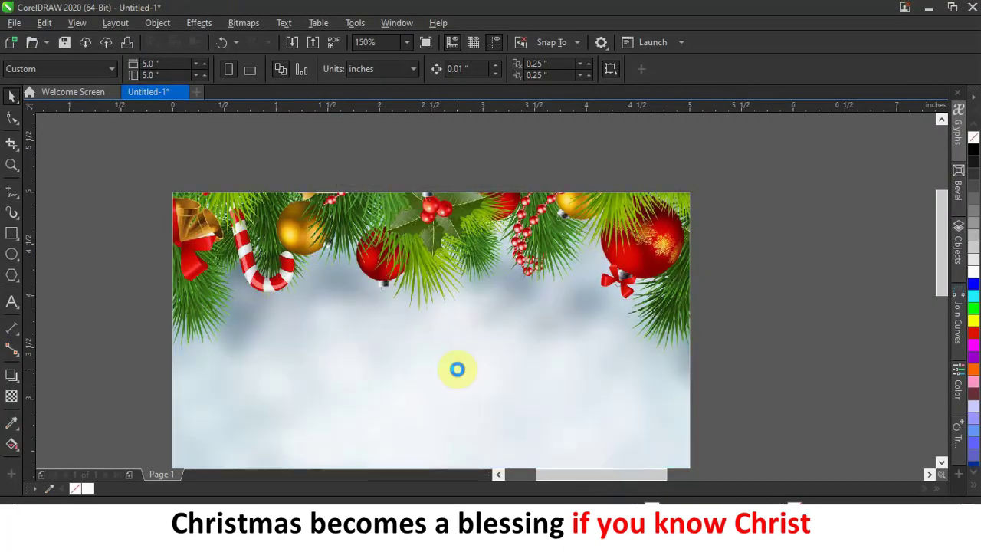
pyautogui.scroll(-4, 494, 270)
pyautogui.click(519, 344)
pyautogui.click(483, 313)
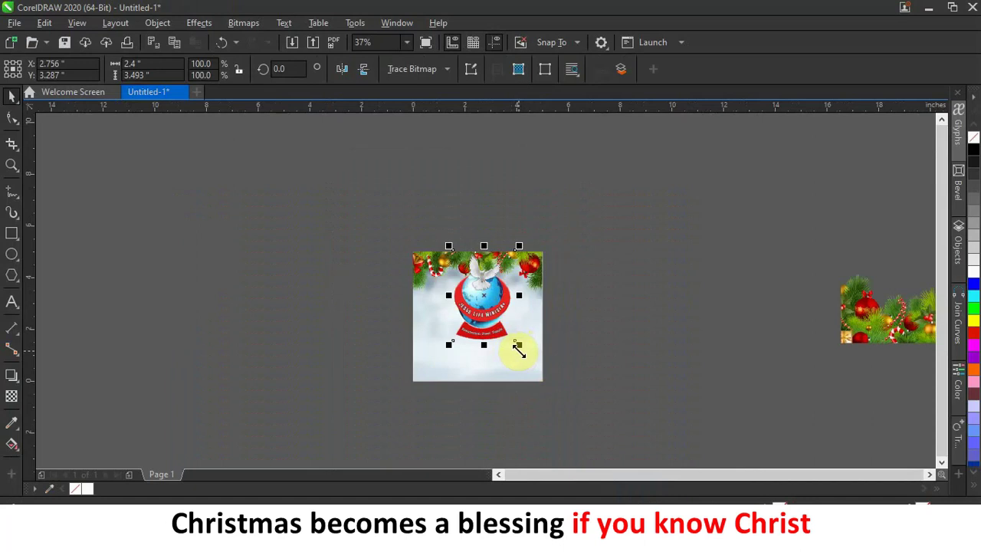
# Scale the church logo down to about 0.31 x 0.45 inches and place it just below the upper garland
pyautogui.moveTo(519, 346); pyautogui.dragTo(458, 346)
pyautogui.scroll(4, 461, 246)
pyautogui.scroll(-2, 463, 295)
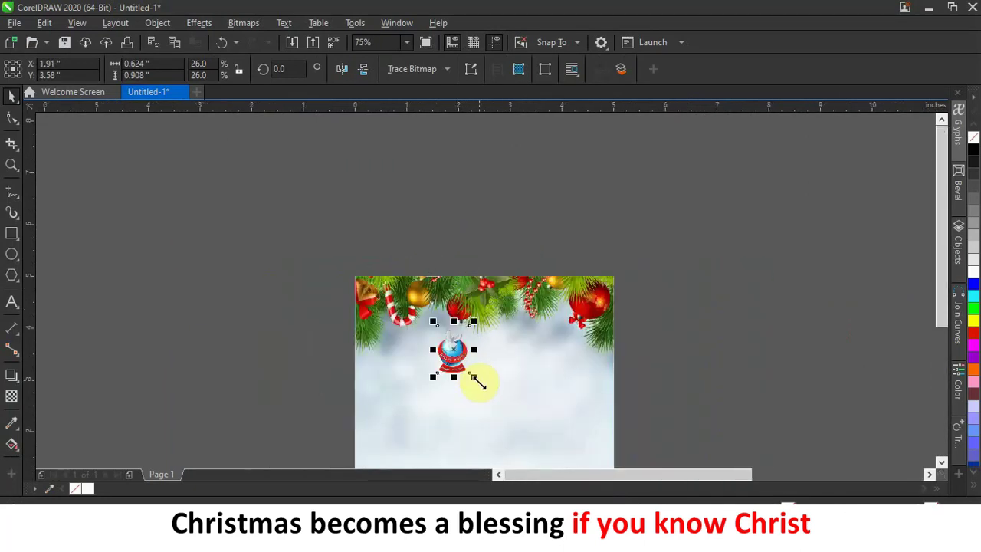
pyautogui.moveTo(475, 380); pyautogui.dragTo(457, 352)
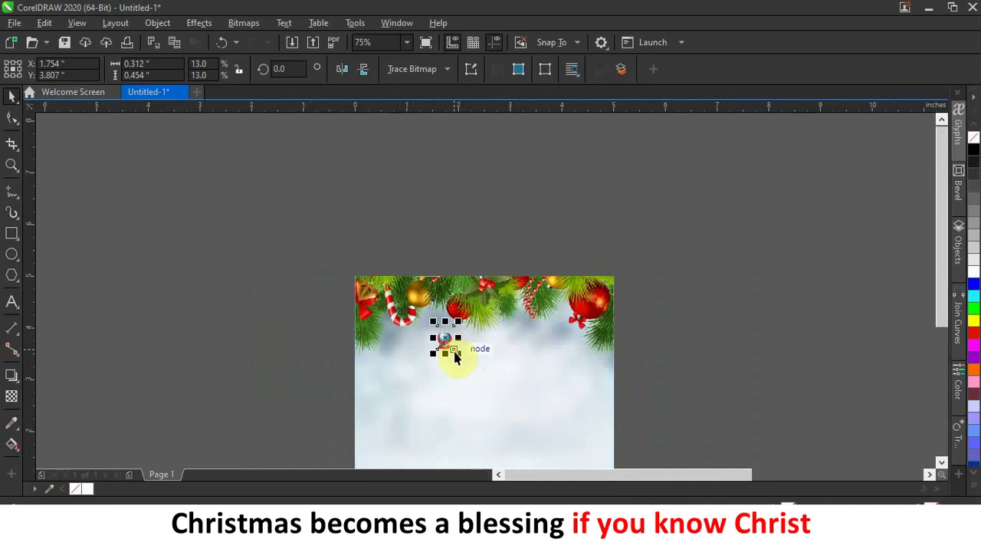
pyautogui.click(485, 242)
pyautogui.click(448, 340)
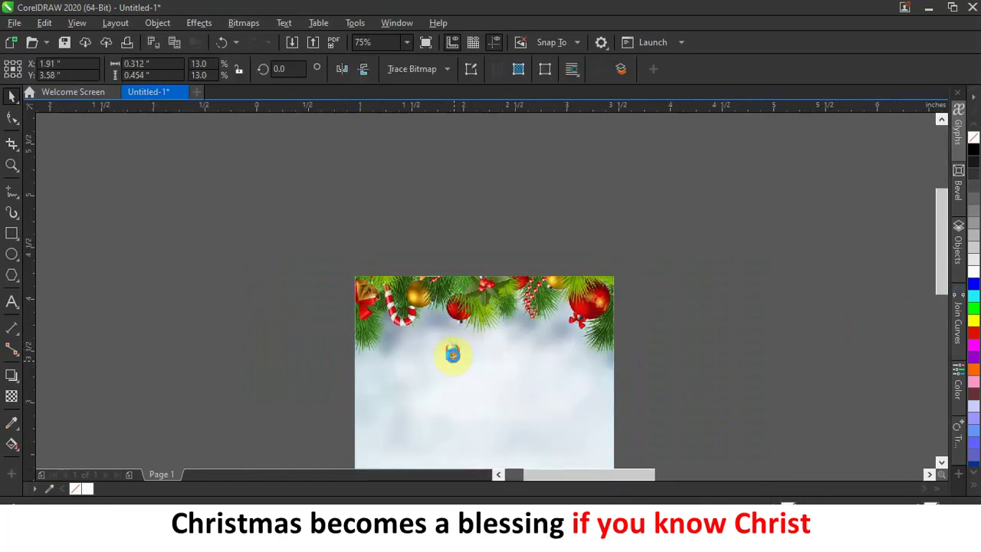
pyautogui.scroll(3, 443, 342)
pyautogui.scroll(-2, 428, 334)
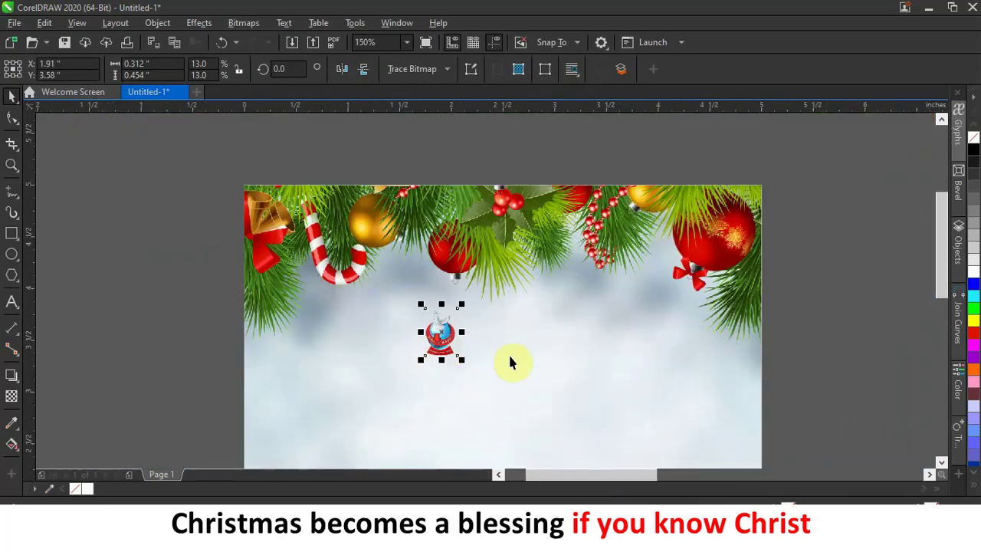
# Add the text JESUS LIFE MINISTRY beside the church logo in Kenyan Coffee Rg at 24 pt
pyautogui.click(11, 301)
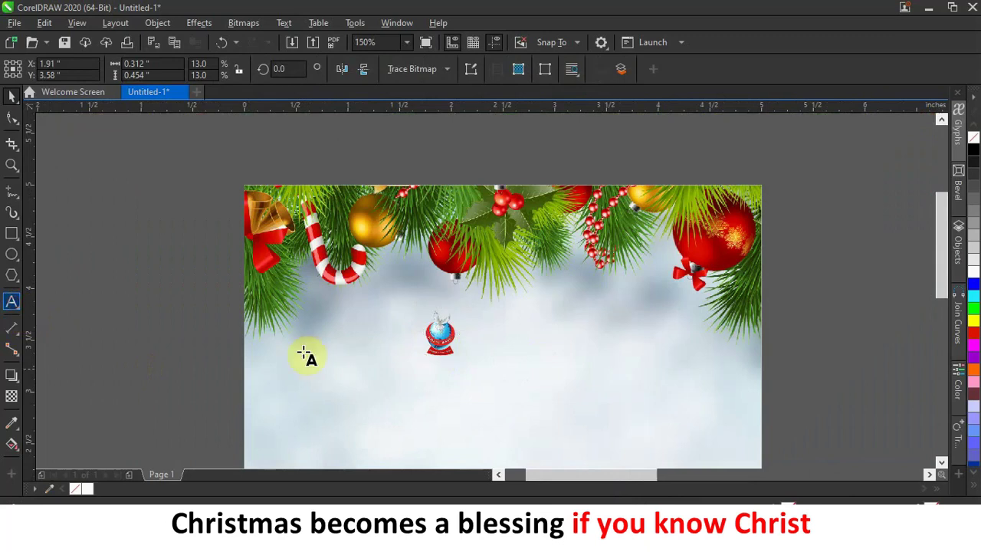
pyautogui.click(507, 364)
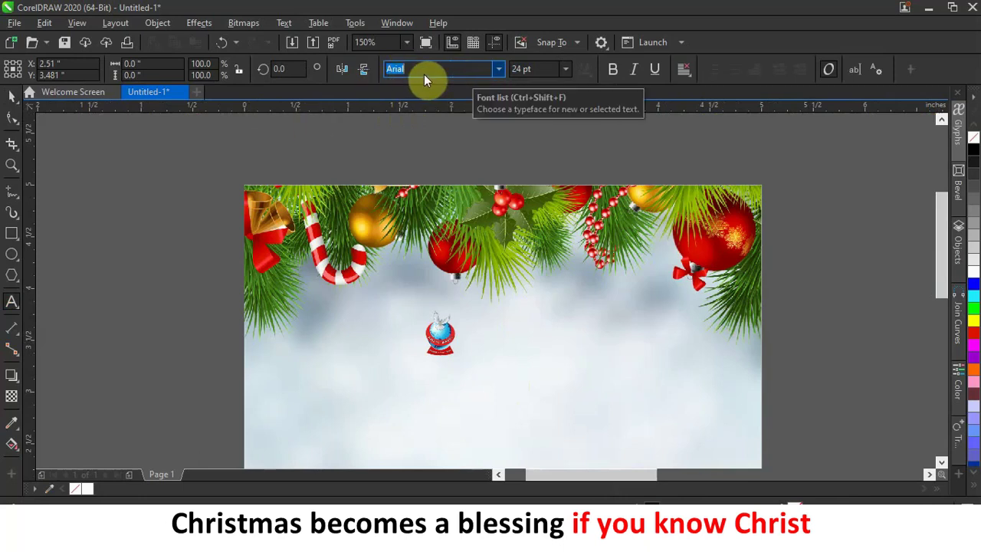
pyautogui.write('k')
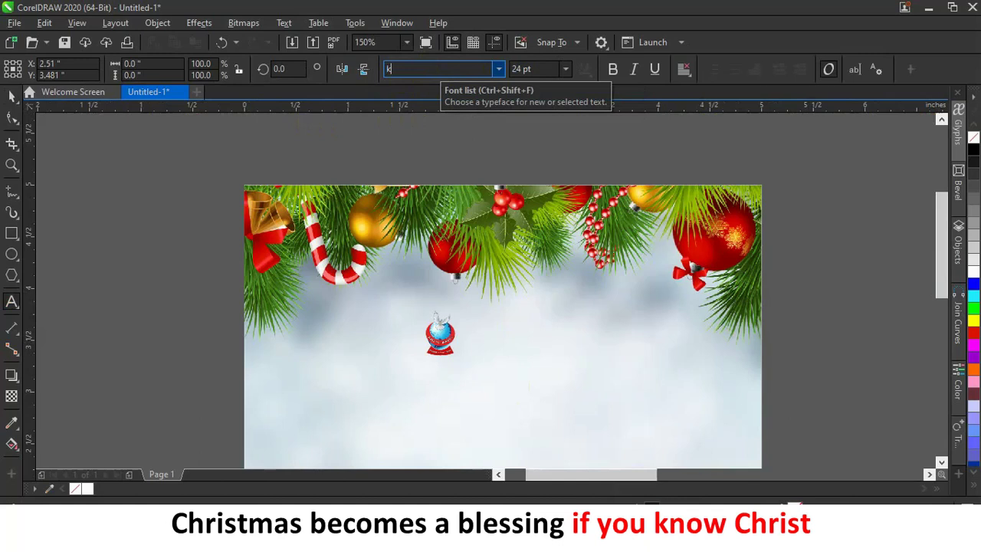
pyautogui.write('enyan Coffee Rg')
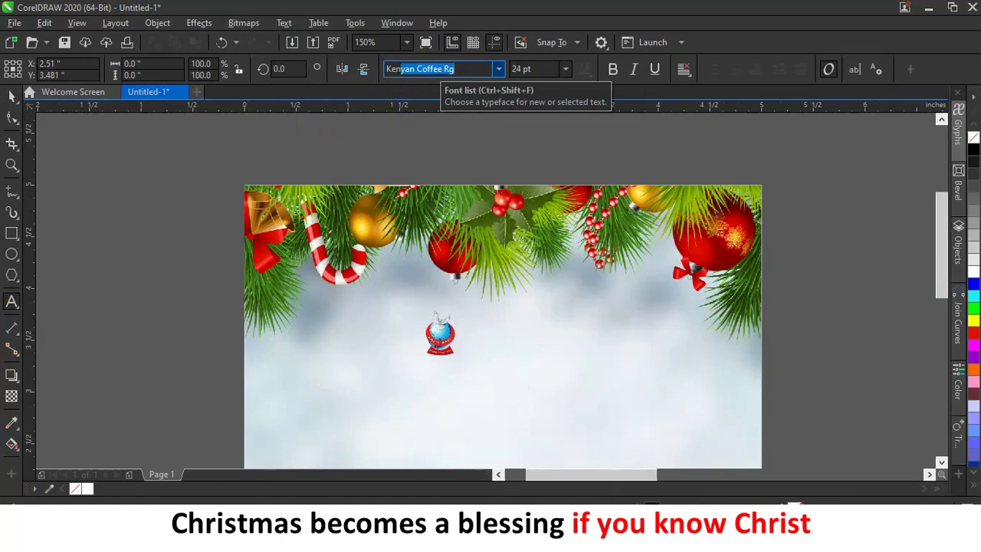
pyautogui.press('Return')
pyautogui.write('ESUS LIFE MINISTRY')
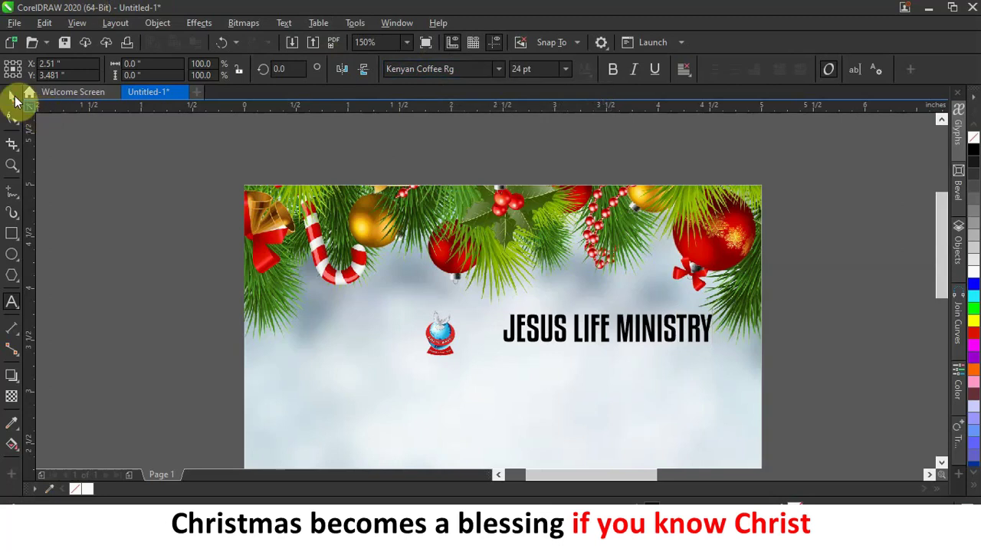
# Fill the JESUS LIFE MINISTRY title with red and move it close beside the church logo
pyautogui.click(13, 97)
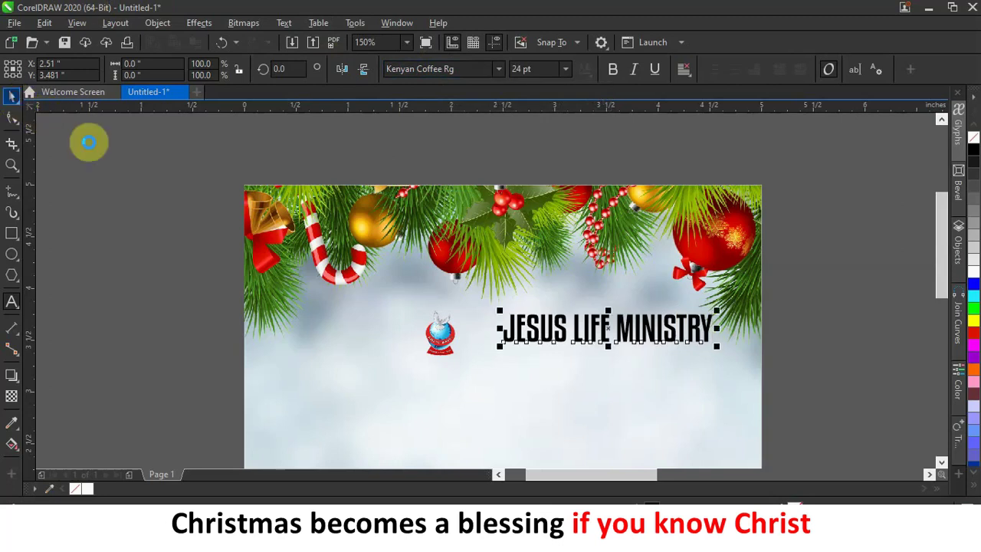
pyautogui.click(973, 332)
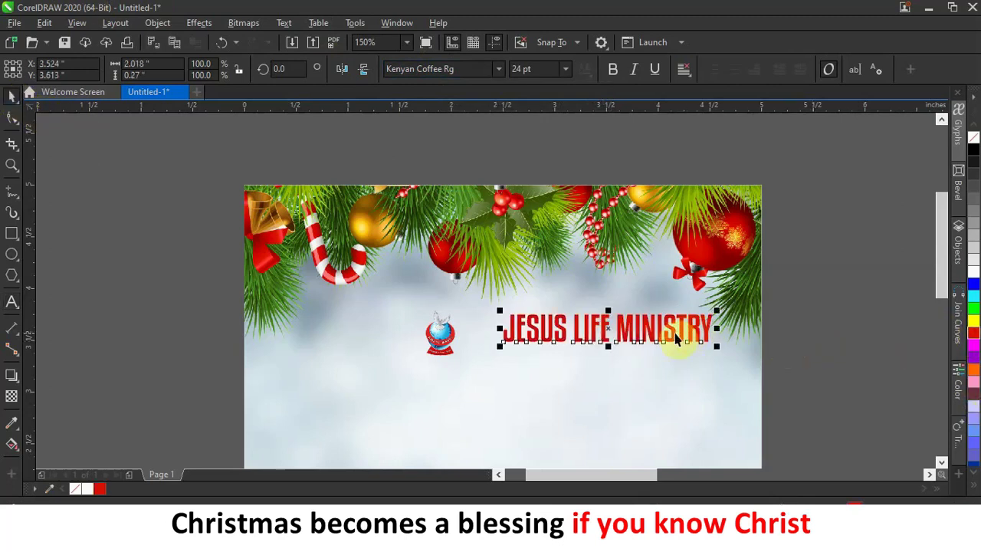
pyautogui.moveTo(670, 334); pyautogui.dragTo(635, 340)
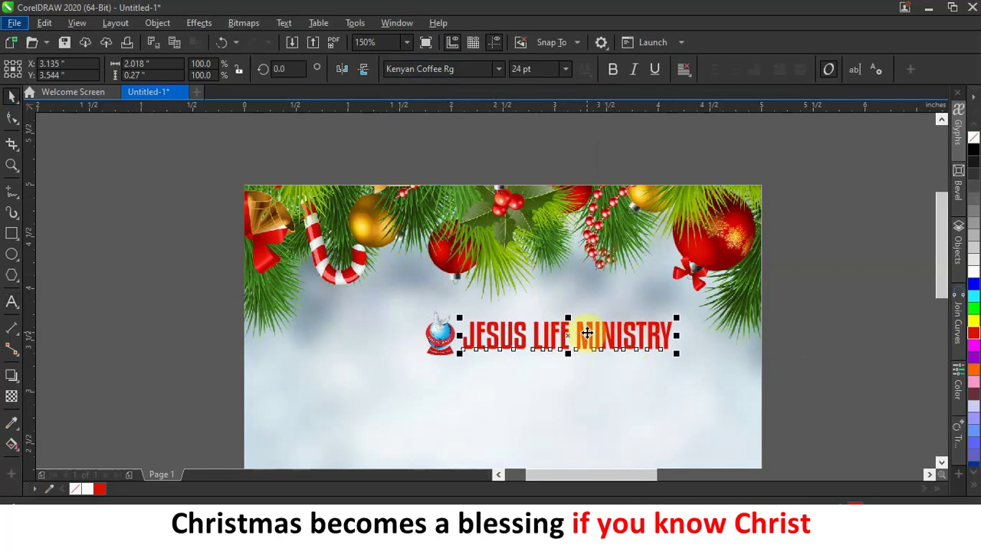
# Copy the JESUS LIFE MINISTRY title to the space below it and scale the copy down to about 12 pt
pyautogui.moveTo(586, 331); pyautogui.dragTo(584, 386)
pyautogui.click(658, 253)
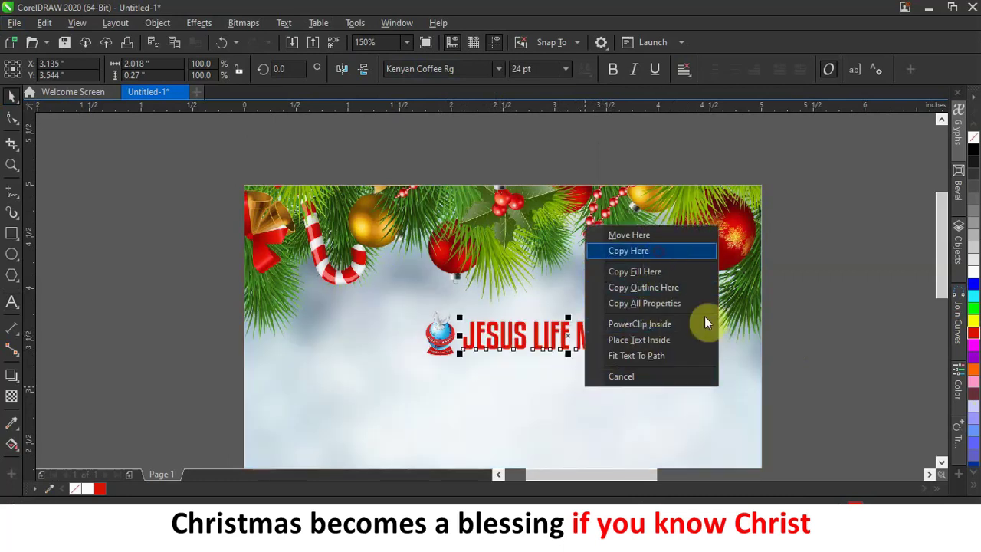
pyautogui.moveTo(675, 371); pyautogui.dragTo(617, 383)
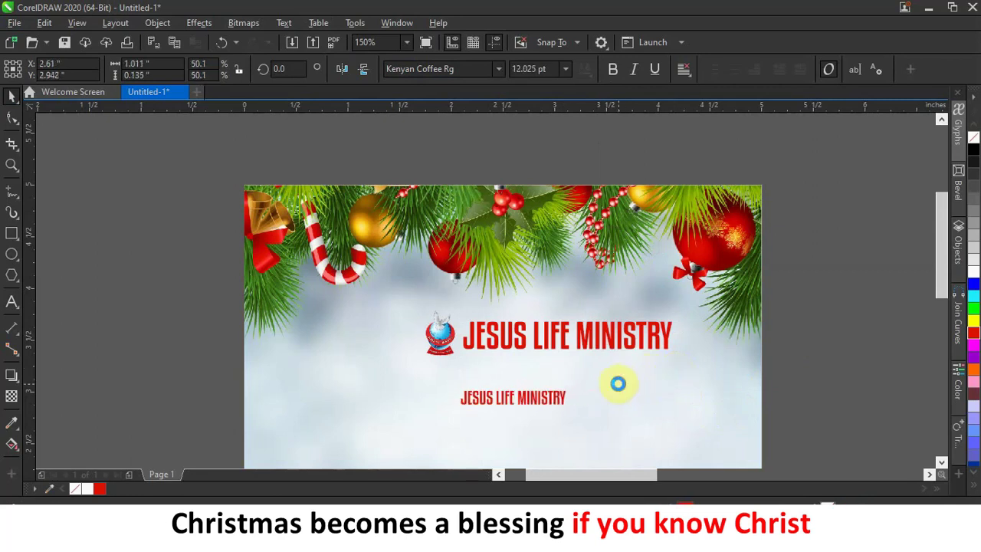
# Set the copied text's font to Sequel Sans Semi Bold Head and shrink it to about 5.5 pt below the title
pyautogui.click(498, 68)
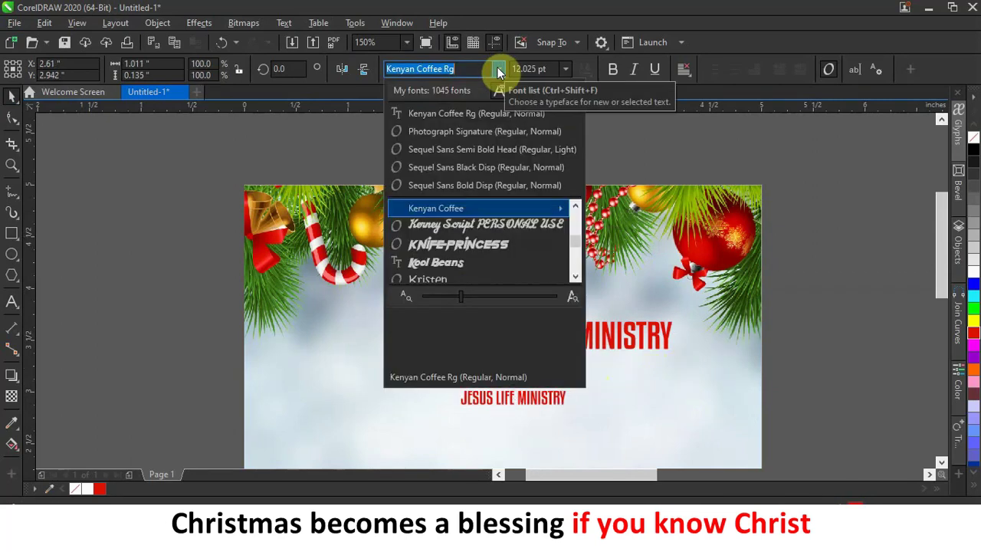
pyautogui.click(517, 151)
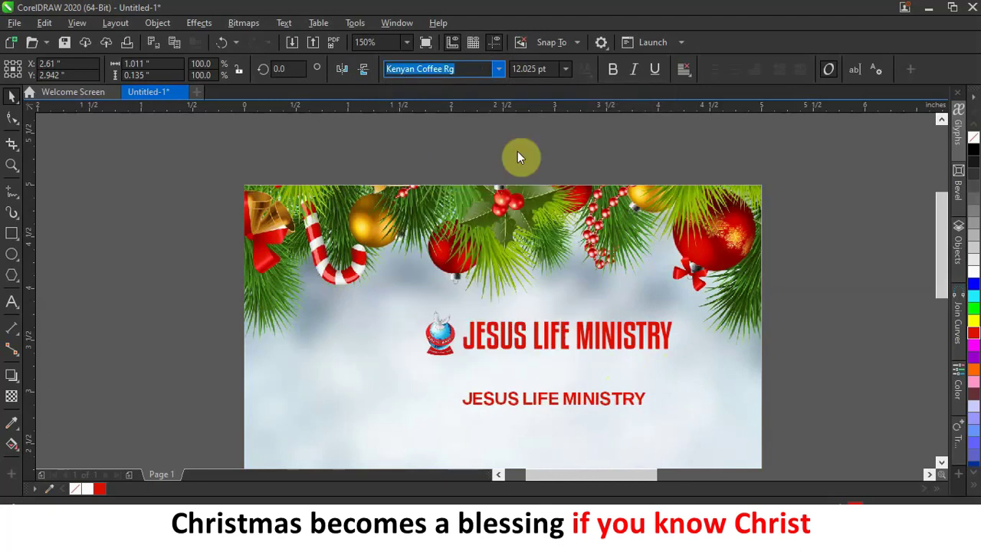
pyautogui.moveTo(649, 386); pyautogui.dragTo(622, 346)
pyautogui.scroll(2, 496, 404)
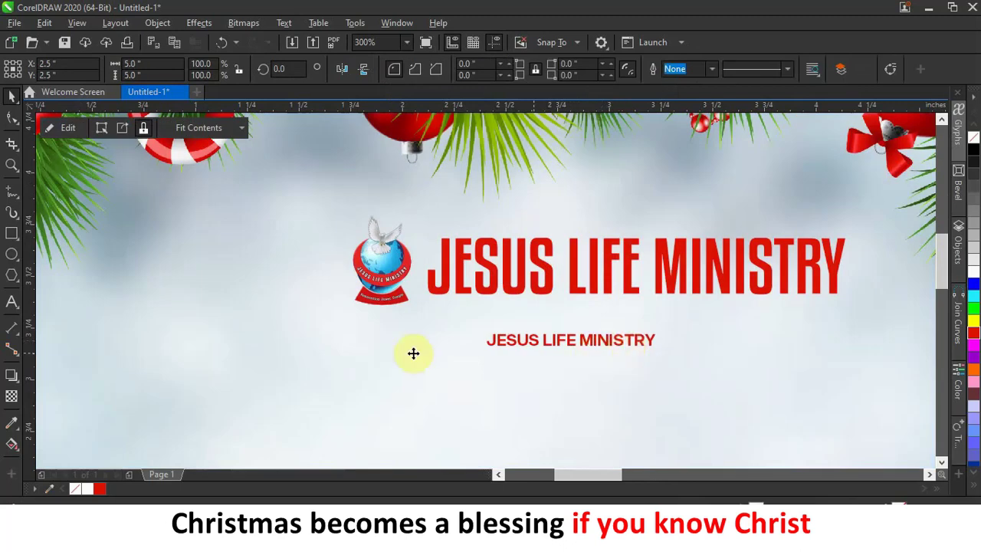
# Replace the wording of the small copied line with RESURRECTION POWER TWEMPLE
pyautogui.doubleClick(591, 341)
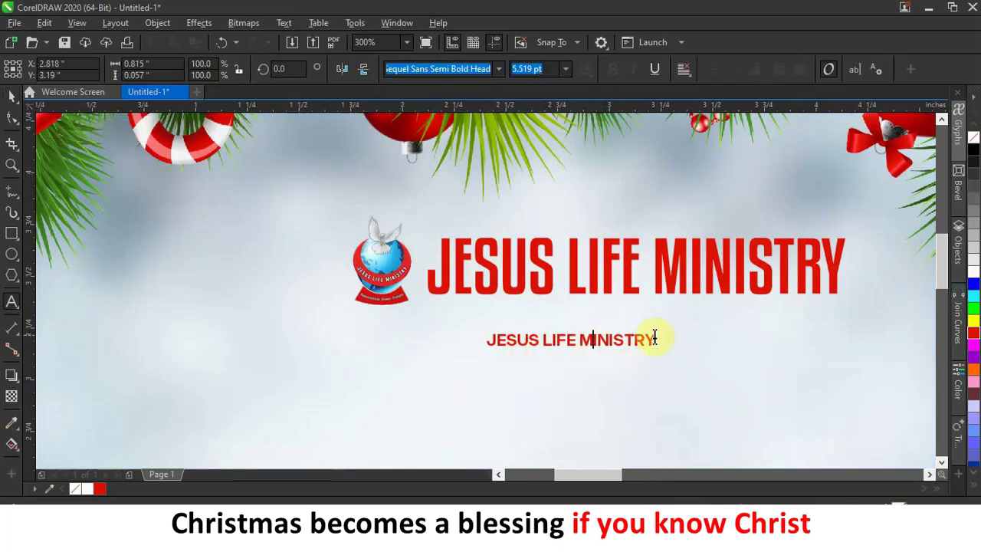
pyautogui.hotkey('ctrl', 'a')
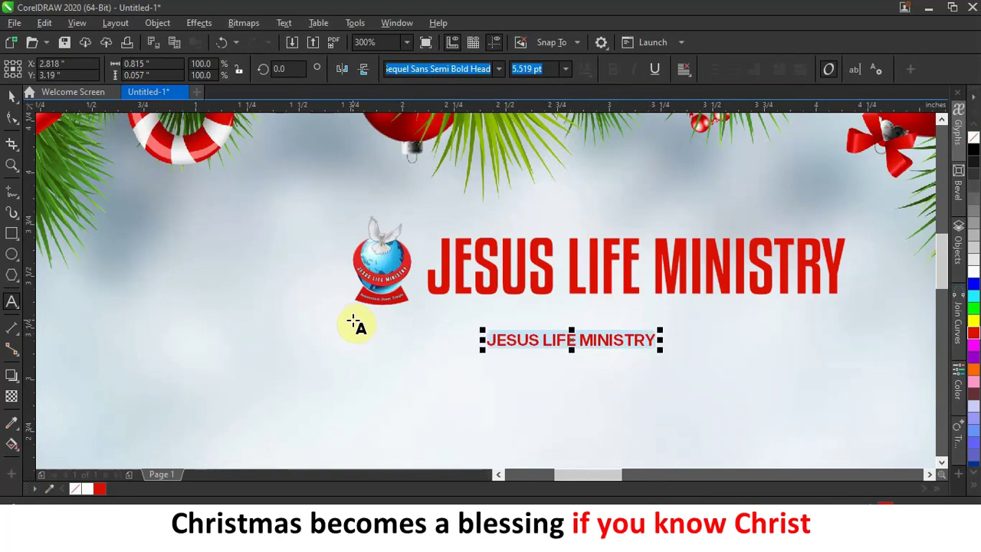
pyautogui.write('RESURRECTION POWER TWEMPLE')
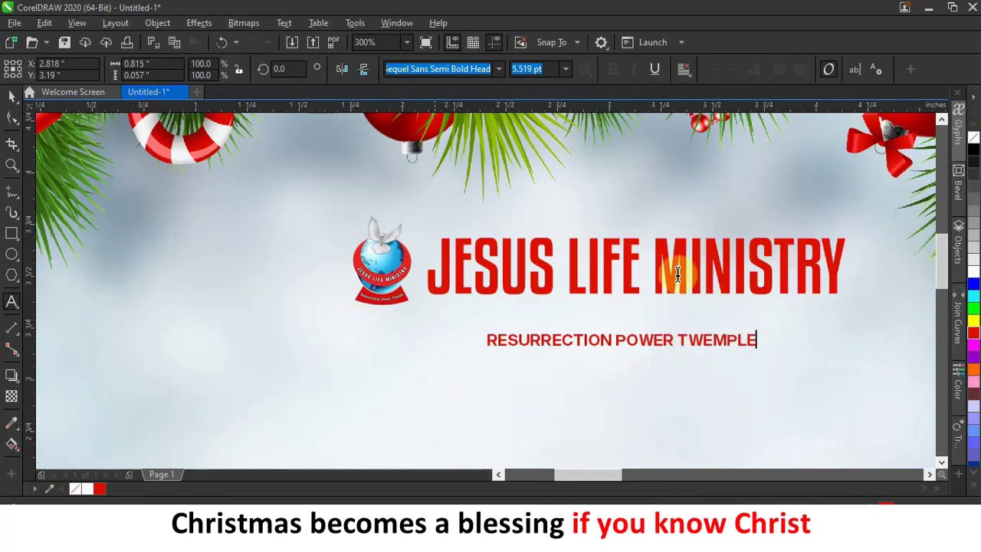
pyautogui.press('Escape')
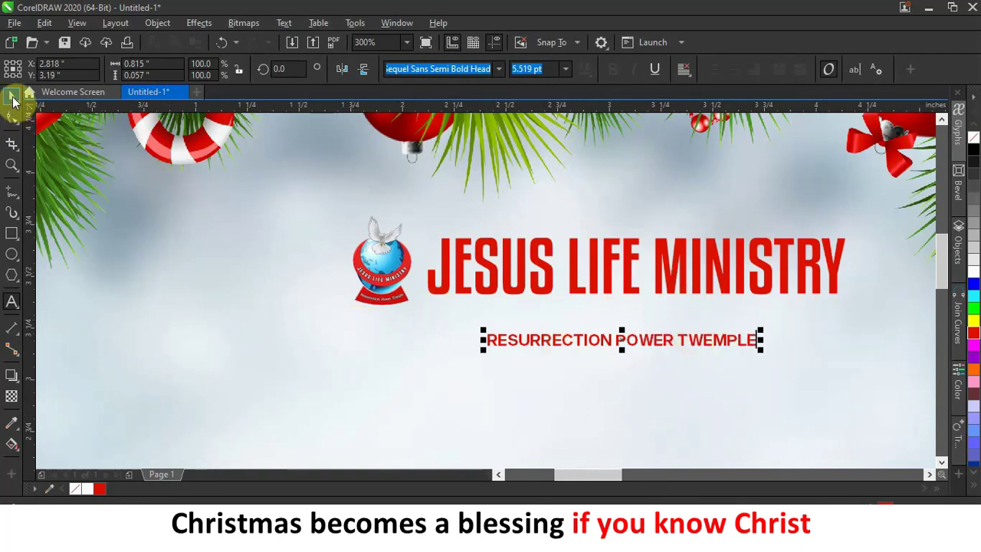
pyautogui.press('space')
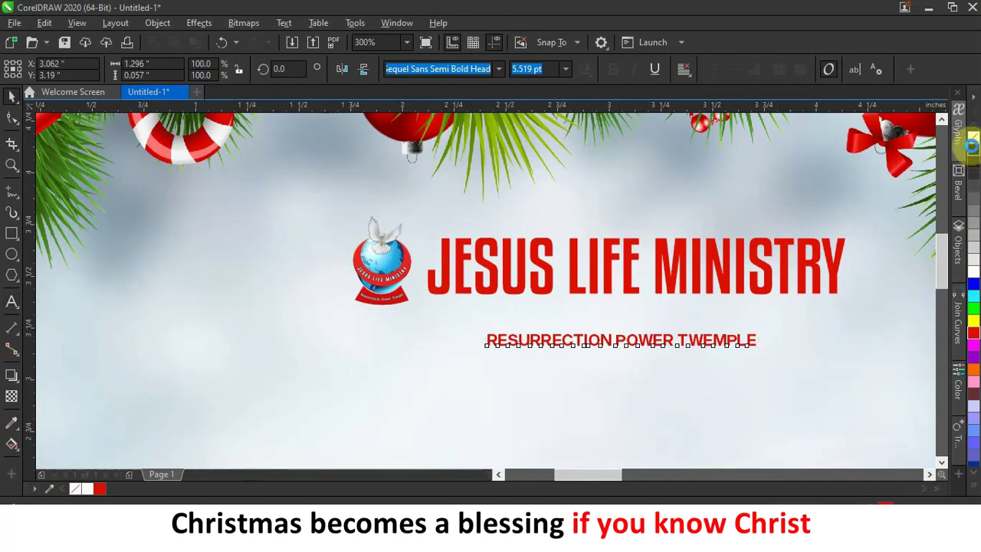
# Fill the RESURRECTION POWER TWEMPLE line with black, enlarge it to about 1.9 inches wide, and place it directly under the title
pyautogui.click(973, 150)
pyautogui.moveTo(762, 324); pyautogui.dragTo(845, 284)
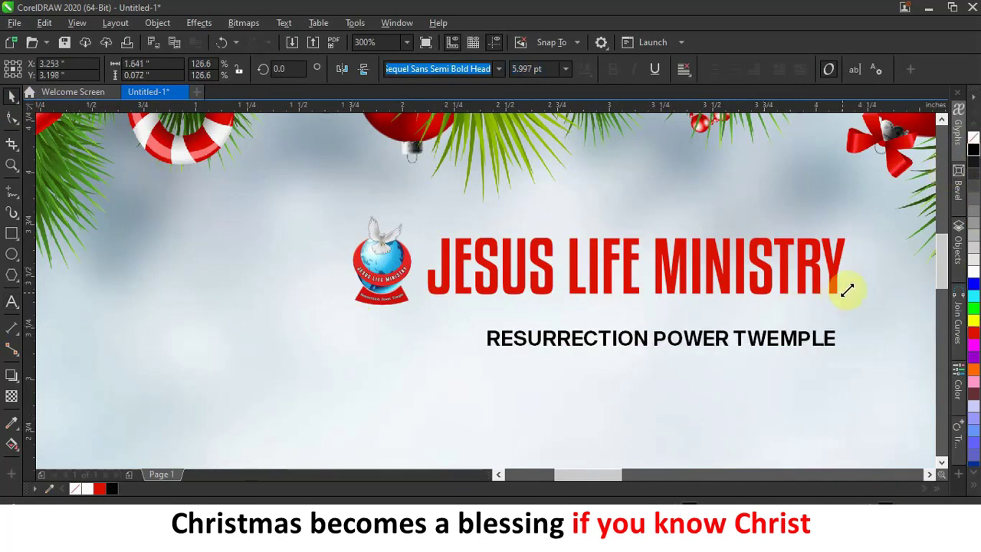
pyautogui.click(487, 332)
pyautogui.moveTo(484, 325); pyautogui.dragTo(445, 324)
pyautogui.moveTo(628, 335); pyautogui.dragTo(616, 315)
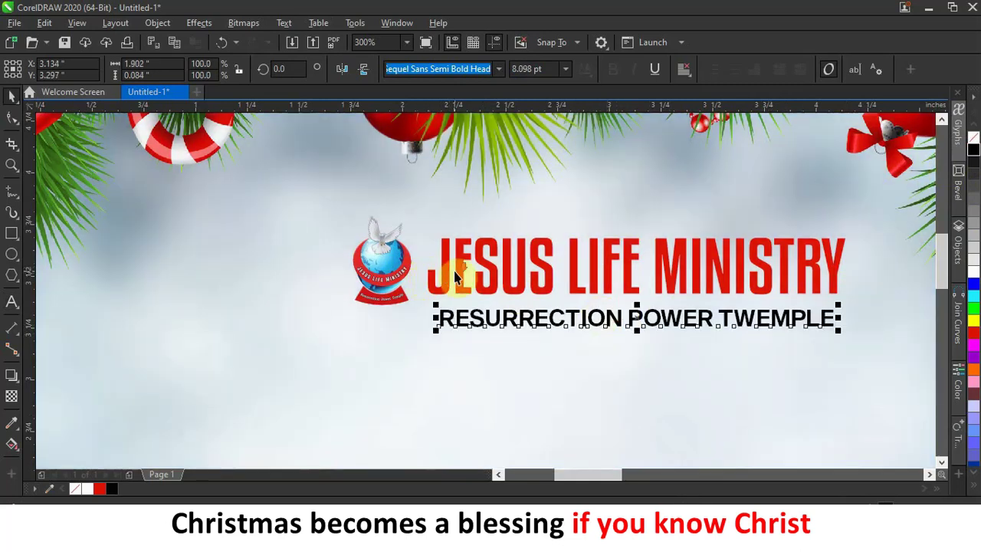
pyautogui.scroll(-2, 454, 276)
pyautogui.click(707, 331)
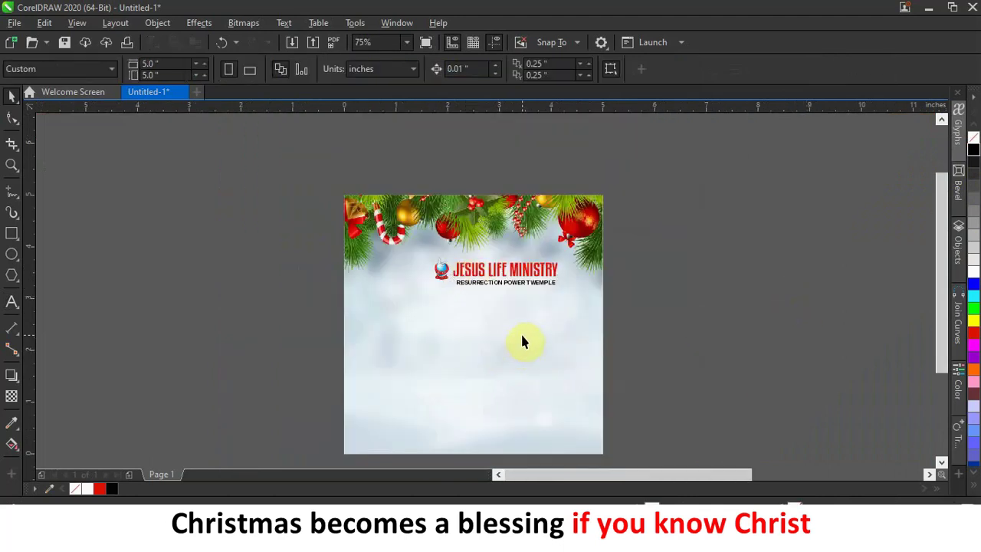
# Lock the snow background PowerClip in place on the page
pyautogui.click(522, 338)
pyautogui.rightClick(522, 339)
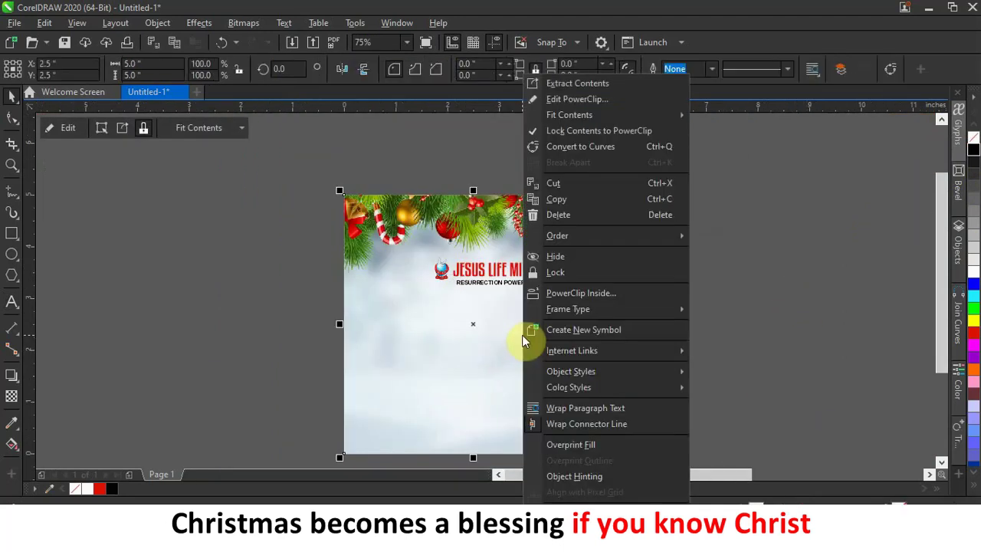
pyautogui.click(566, 273)
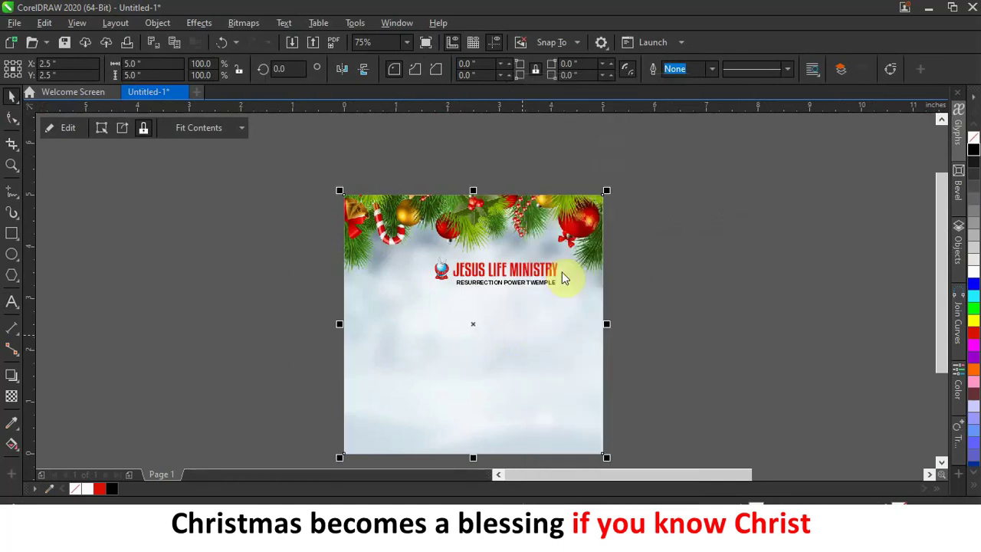
# Move the globe logo, JESUS LIFE MINISTRY title and RESURRECTION POWER TWEMPLE line together so they centre horizontally below the garland
pyautogui.scroll(2, 528, 284)
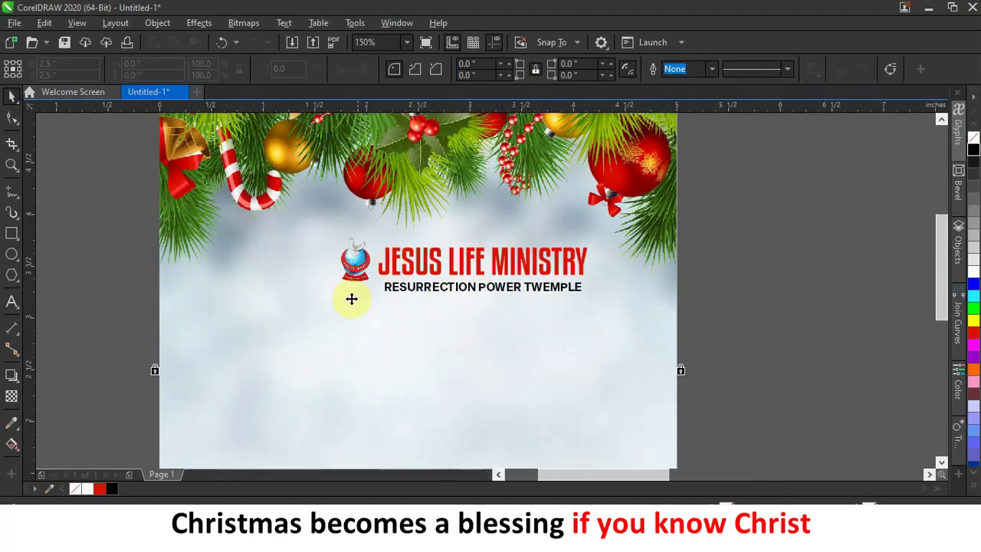
pyautogui.click(298, 227)
pyautogui.moveTo(639, 347); pyautogui.dragTo(639, 347)
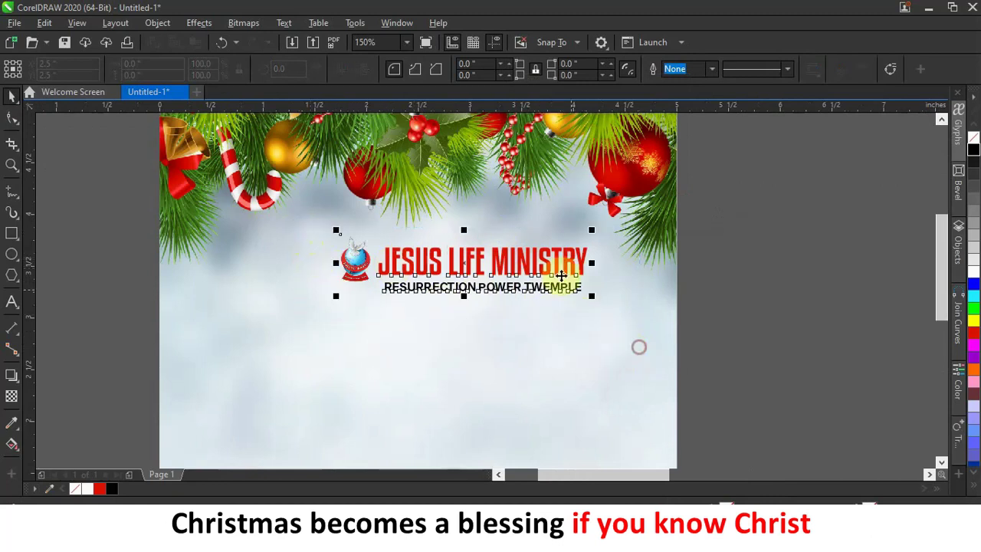
pyautogui.click(506, 256)
pyautogui.moveTo(505, 255); pyautogui.dragTo(455, 248)
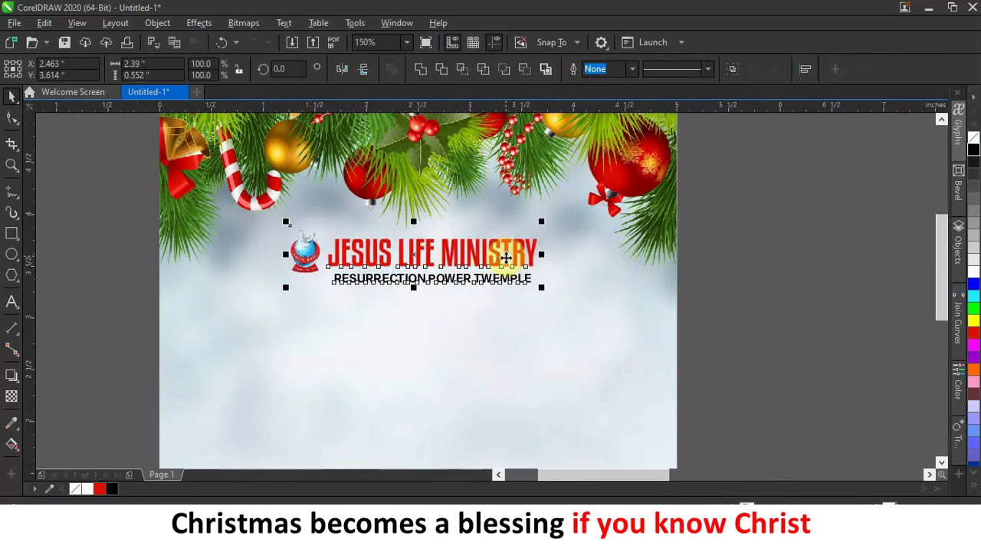
# Enlarge the globe logo to about 0.34 x 0.495 inches beside the two title lines
pyautogui.click(298, 267)
pyautogui.moveTo(283, 277); pyautogui.dragTo(299, 253)
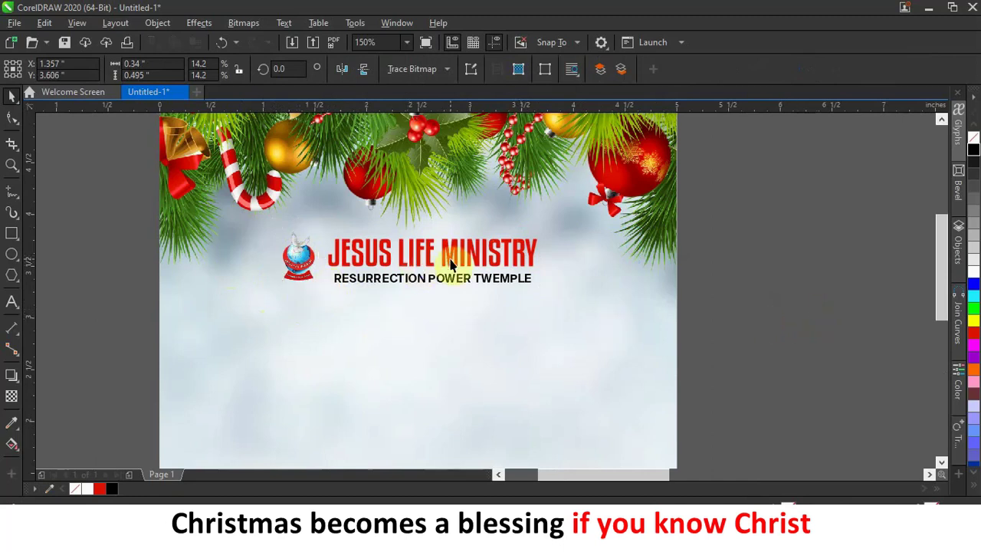
pyautogui.press('Escape')
# Add the artistic text Presents in the empty space below the RESURRECTION POWER TWEMPLE line
pyautogui.scroll(-2, 485, 288)
pyautogui.scroll(2, 454, 265)
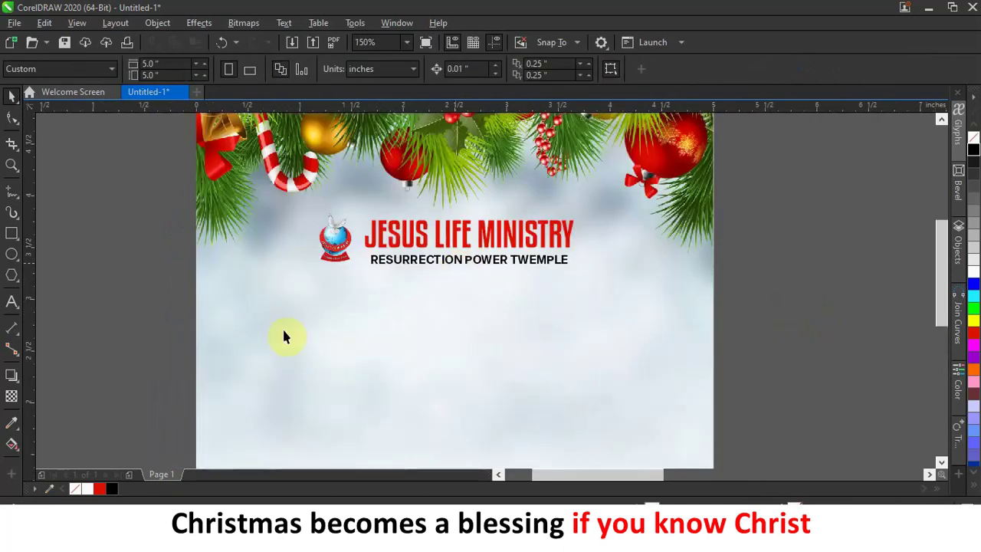
pyautogui.click(12, 304)
pyautogui.click(433, 354)
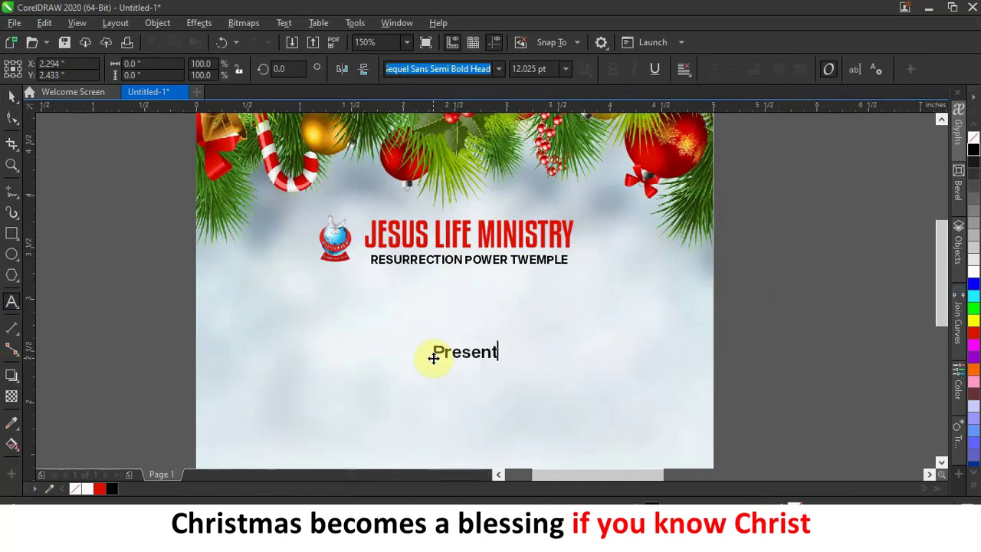
pyautogui.click(11, 95)
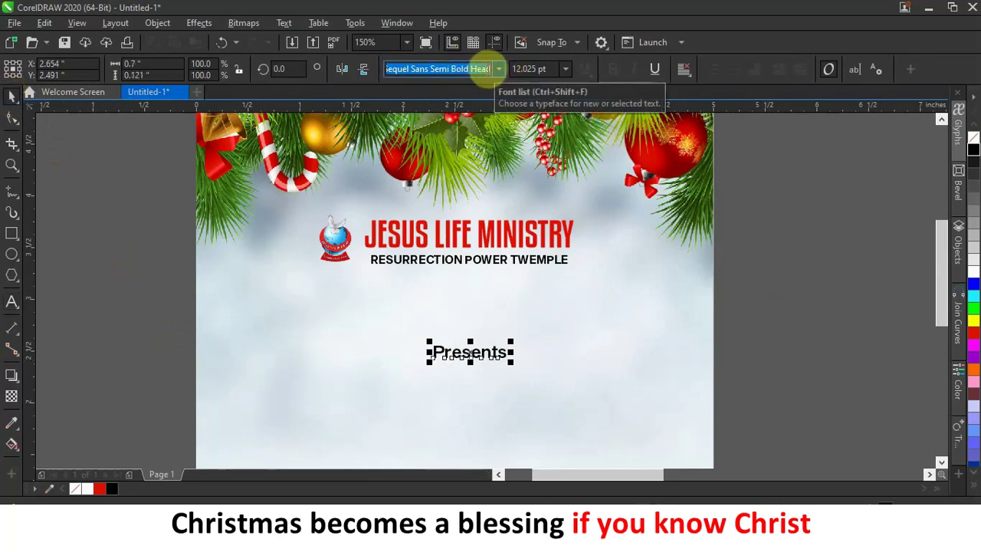
# Set the Presents text to Photograph Signature, enlarge it to about 15.3 pt and centre it below the ministry title
pyautogui.write('Photograph Signature')
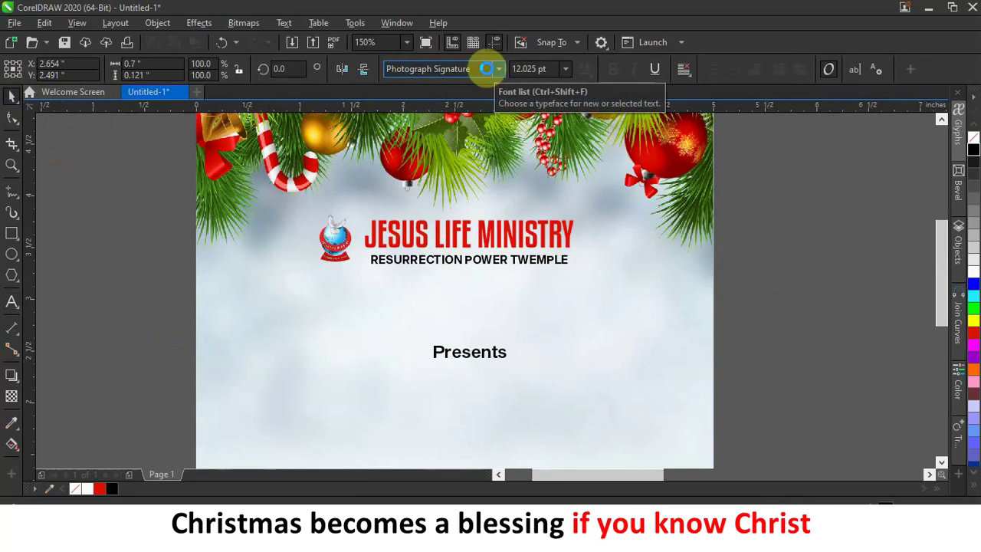
pyautogui.press('Return')
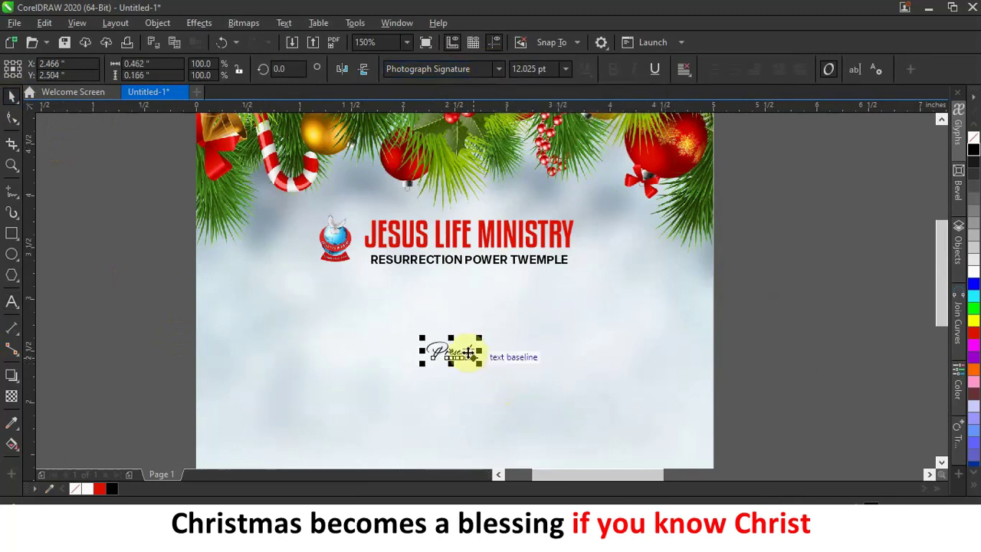
pyautogui.moveTo(461, 343); pyautogui.dragTo(498, 334)
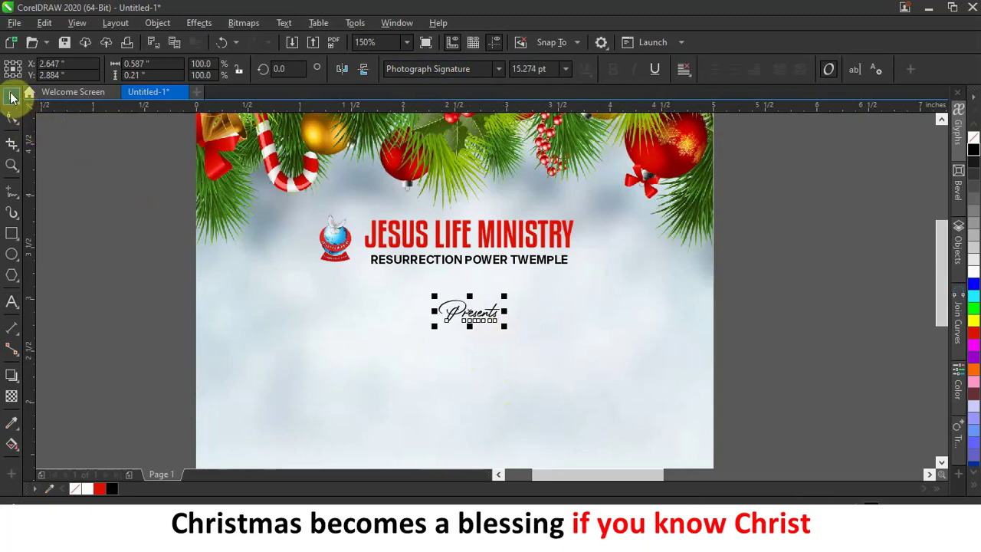
pyautogui.click(79, 176)
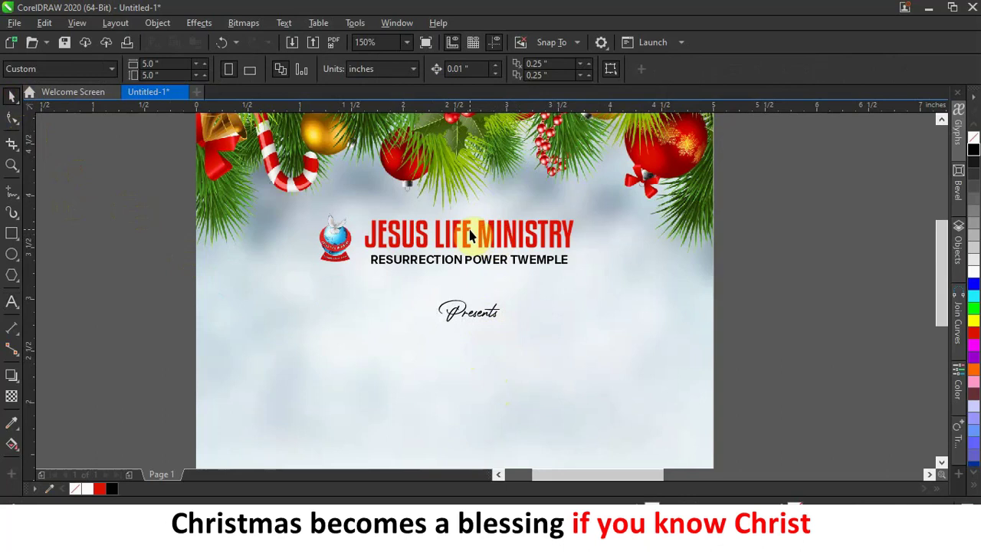
# Copy the JESUS LIFE MINISTRY title to below Presents and replace the copy's wording with Christmas
pyautogui.moveTo(486, 233); pyautogui.dragTo(466, 344)
pyautogui.click(504, 370)
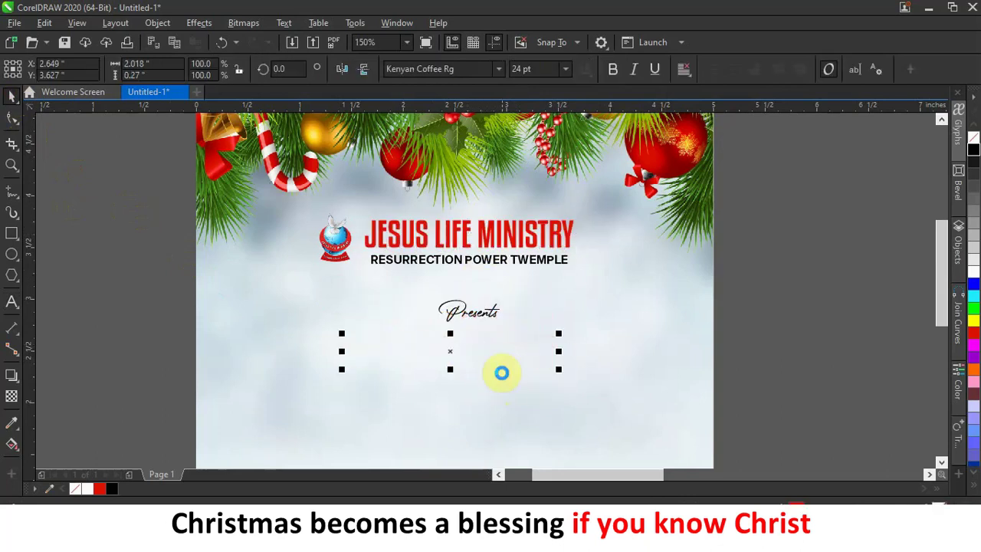
pyautogui.hotkey('ctrl', 'z')
pyautogui.doubleClick(510, 356)
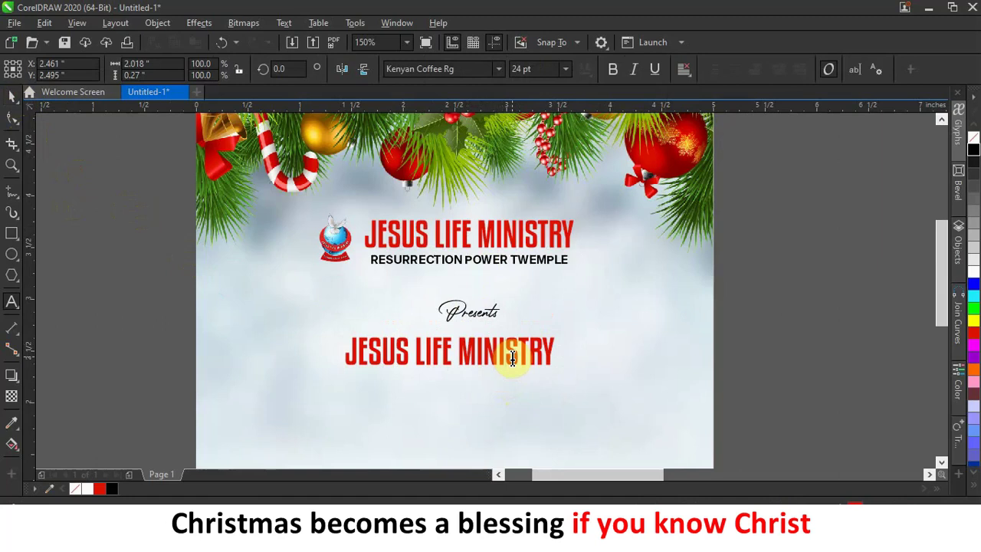
pyautogui.hotkey('ctrl', 'a')
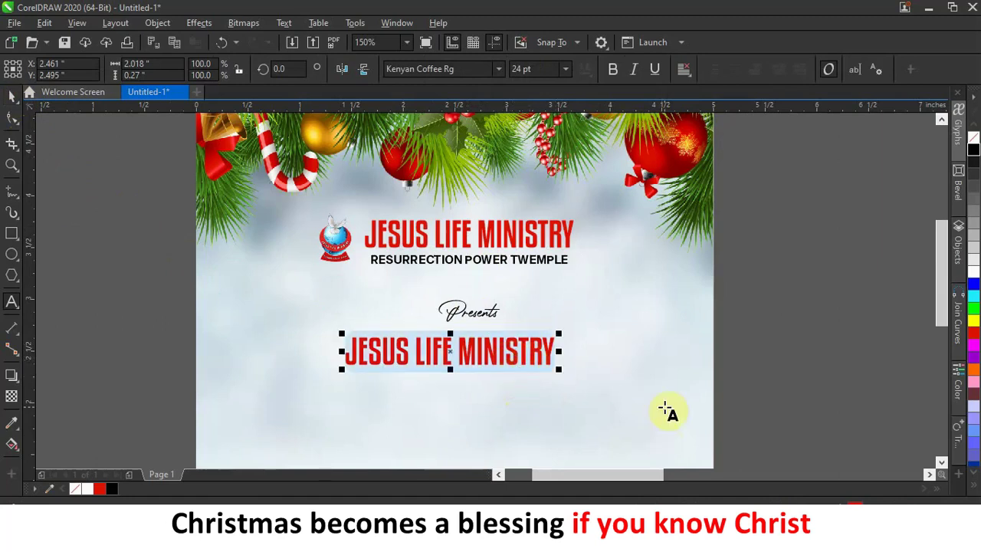
pyautogui.write('Chr')
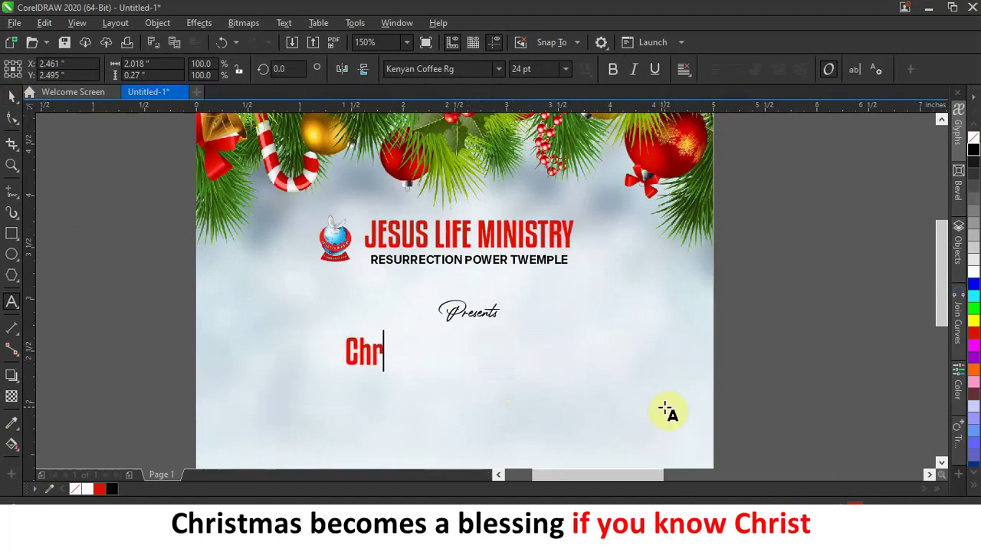
pyautogui.write('istmas')
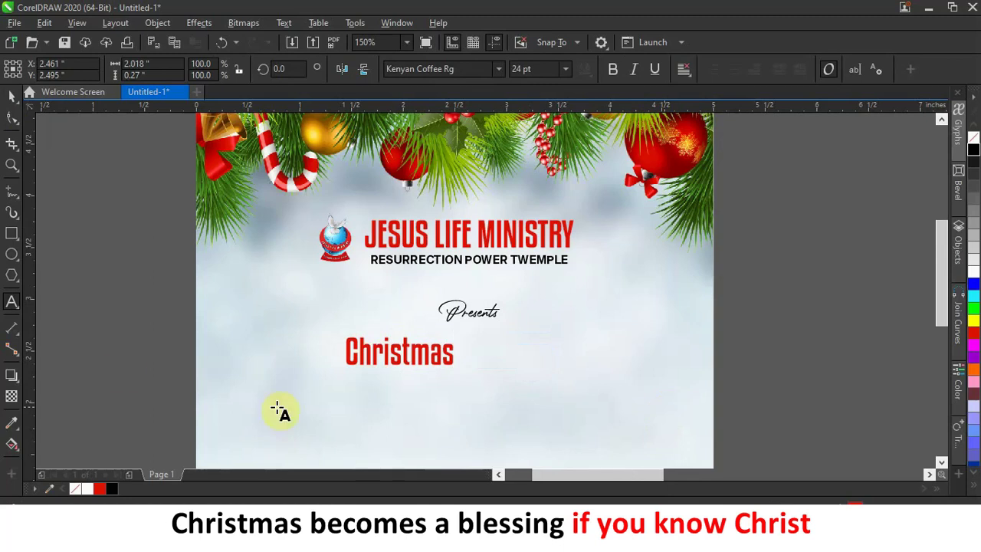
pyautogui.click(11, 95)
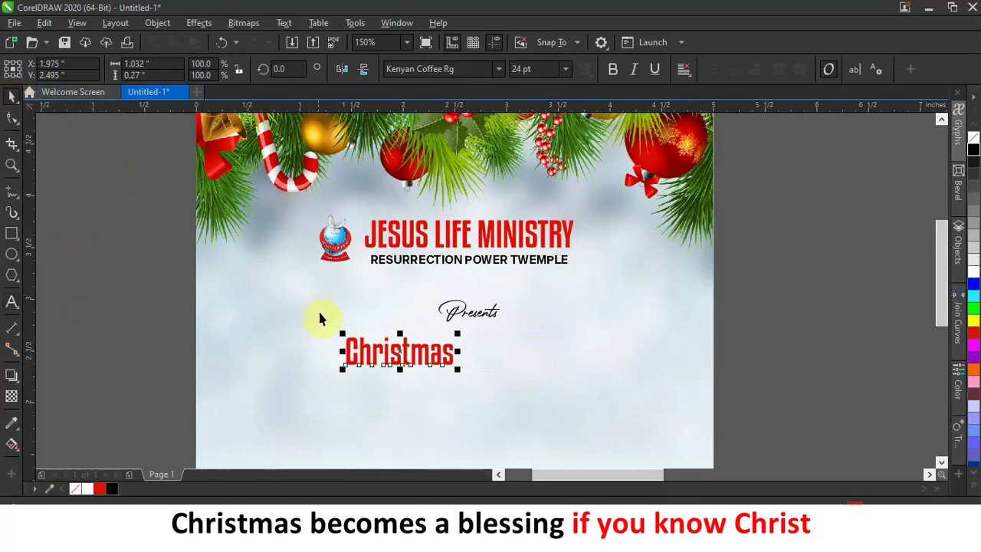
# Enlarge the Christmas text to about 68.3 pt, about 2.94 inches wide, directly under Presents
pyautogui.moveTo(460, 372); pyautogui.dragTo(617, 413)
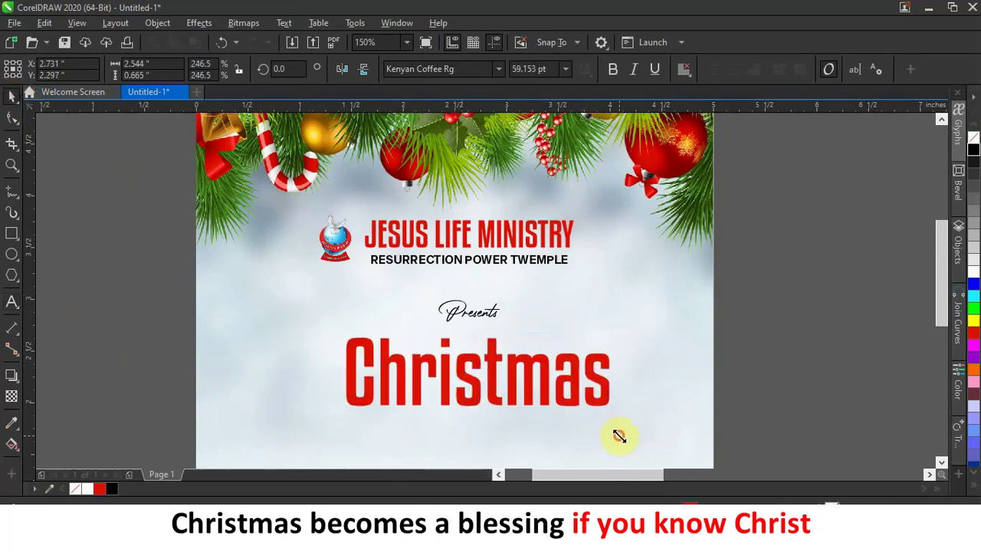
pyautogui.moveTo(467, 357); pyautogui.dragTo(465, 355)
pyautogui.click(466, 356)
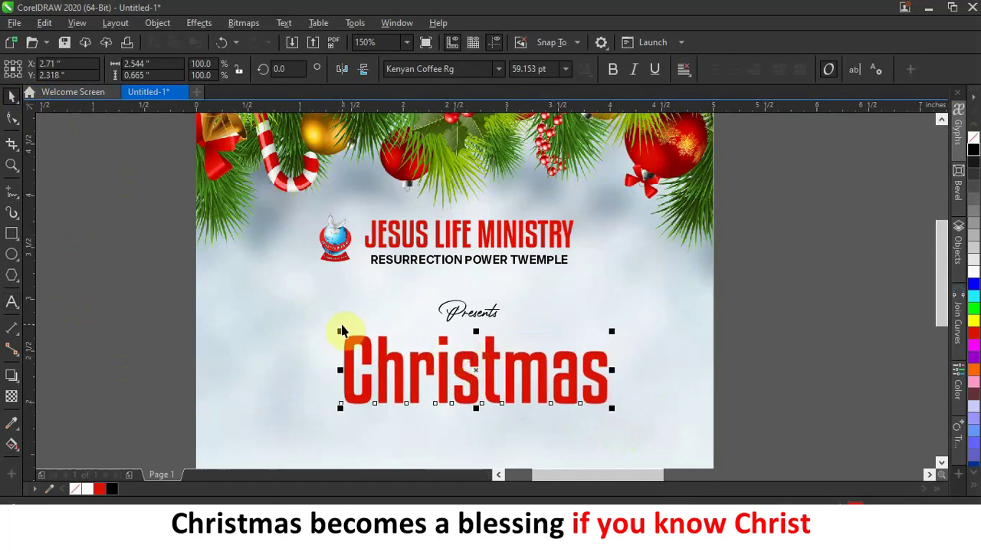
pyautogui.moveTo(297, 317); pyautogui.dragTo(296, 316)
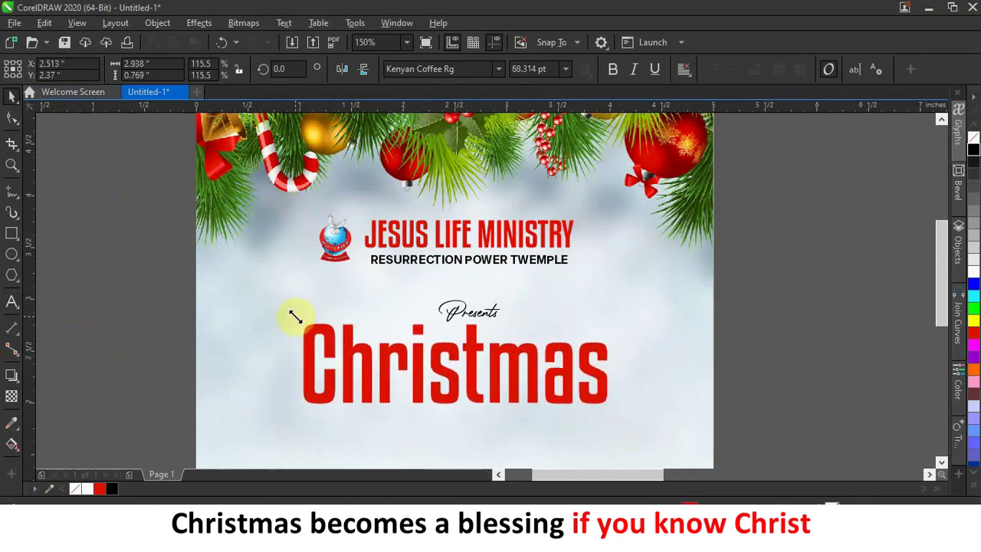
# Tighten the letter spacing of the Christmas text with the Shape tool to about 2.75 inches overall width
pyautogui.scroll(-2, 564, 338)
pyautogui.scroll(2, 565, 350)
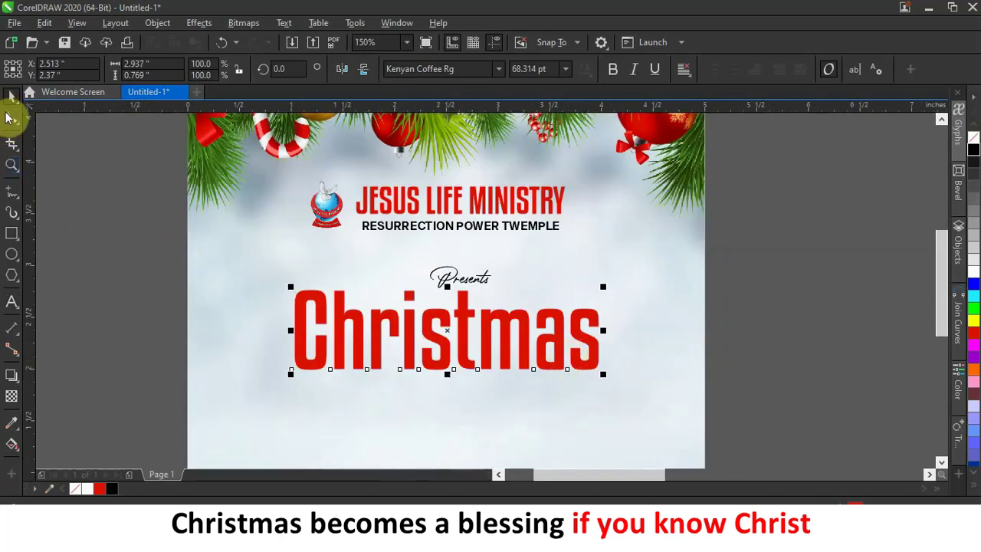
pyautogui.click(9, 119)
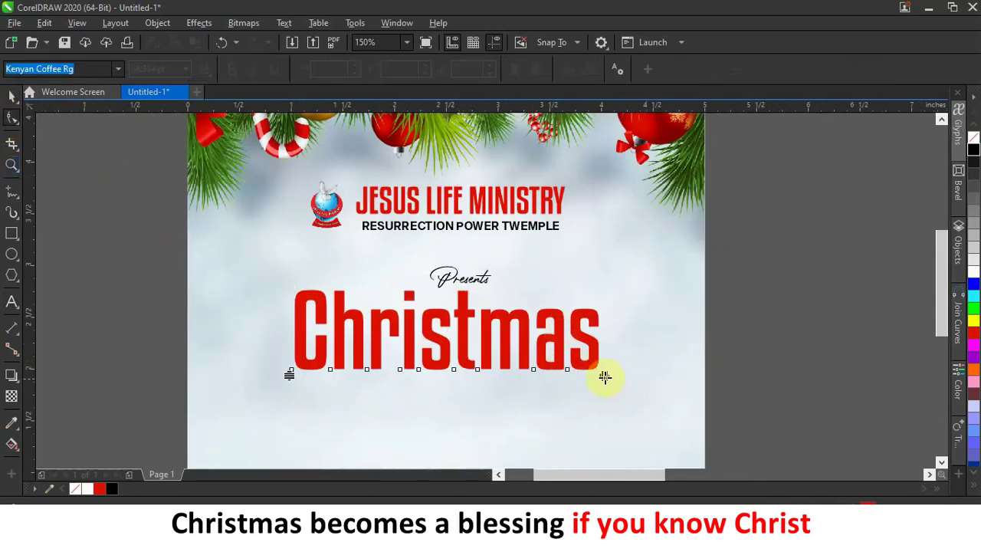
pyautogui.moveTo(604, 375); pyautogui.dragTo(580, 376)
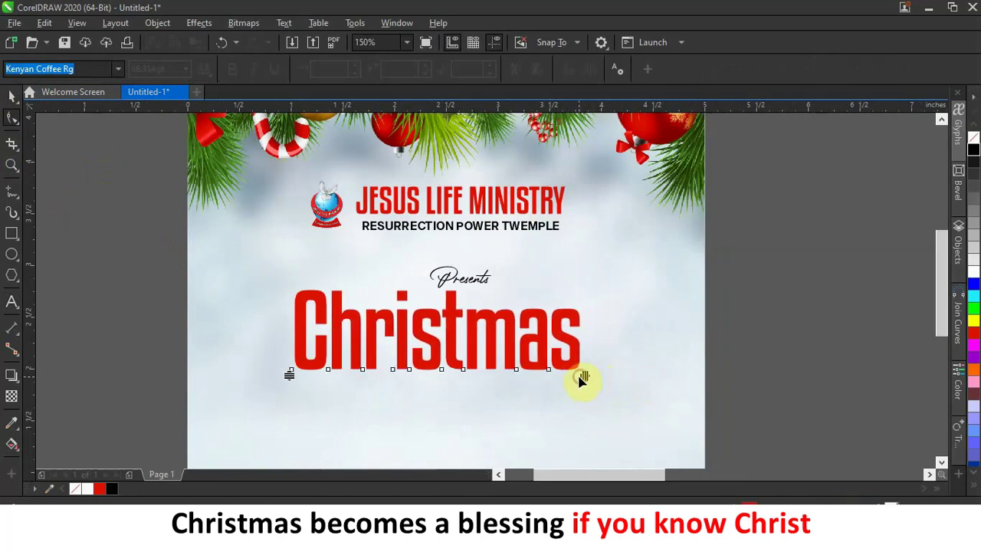
pyautogui.click(9, 95)
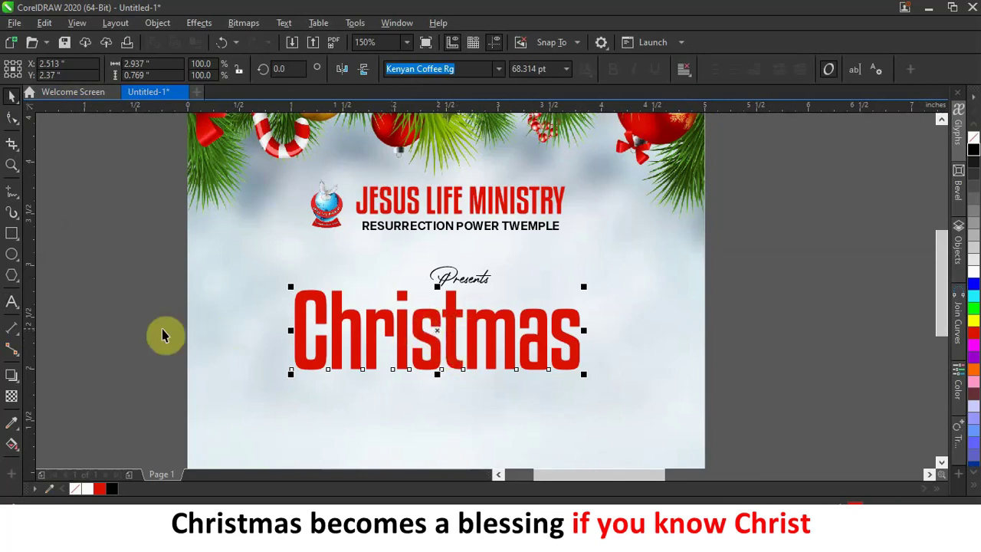
# Place a copy of the Christmas text on the empty pasteboard to the right of the page
pyautogui.moveTo(433, 340); pyautogui.dragTo(851, 323)
pyautogui.click(874, 351)
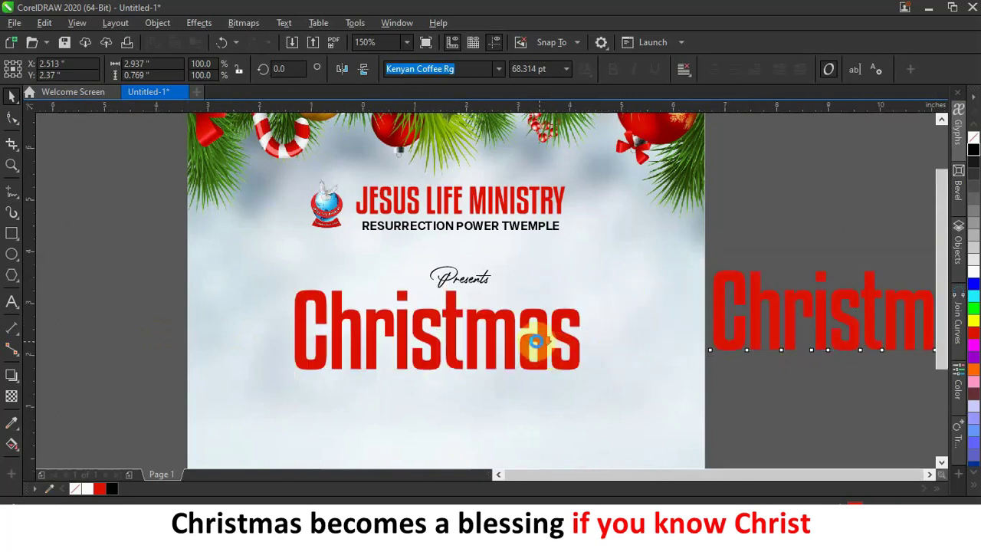
pyautogui.scroll(-1, 685, 335)
pyautogui.scroll(2, 705, 334)
pyautogui.scroll(-1, 488, 321)
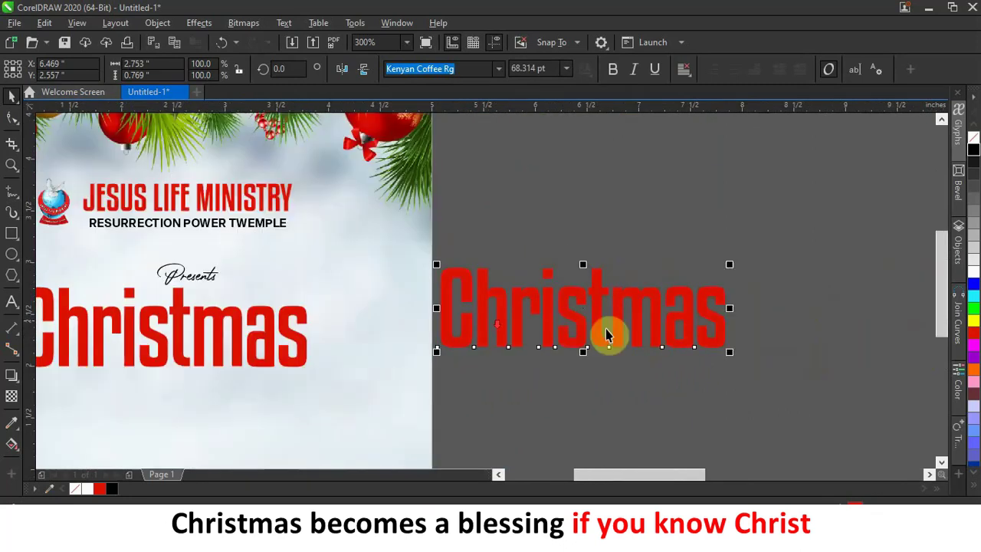
pyautogui.scroll(1, 777, 336)
pyautogui.scroll(-1, 671, 327)
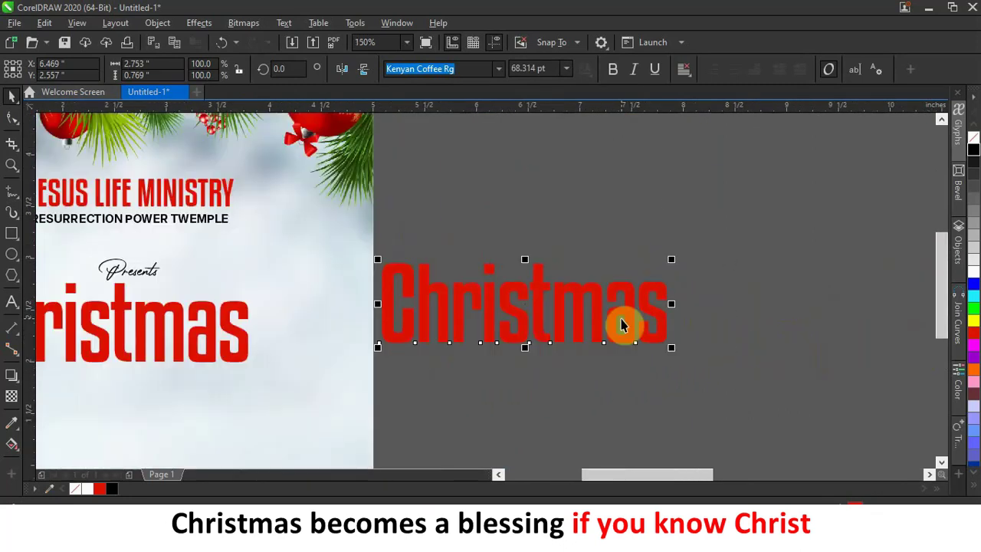
pyautogui.moveTo(591, 313); pyautogui.dragTo(660, 302)
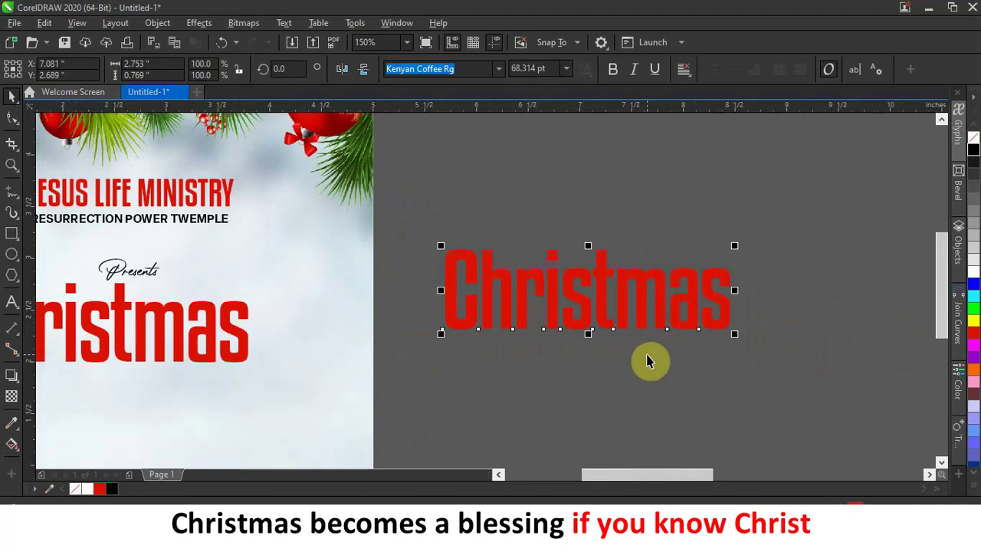
# Sample the pale colour #EAF0F5 from the snow background and apply it as the outline of the Christmas copy
pyautogui.scroll(-1, 496, 263)
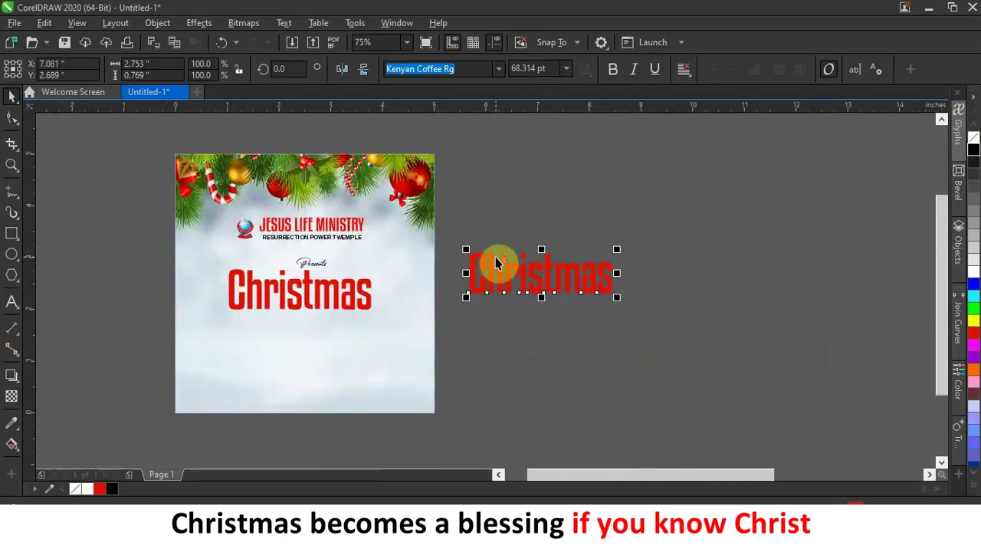
pyautogui.scroll(1, 263, 272)
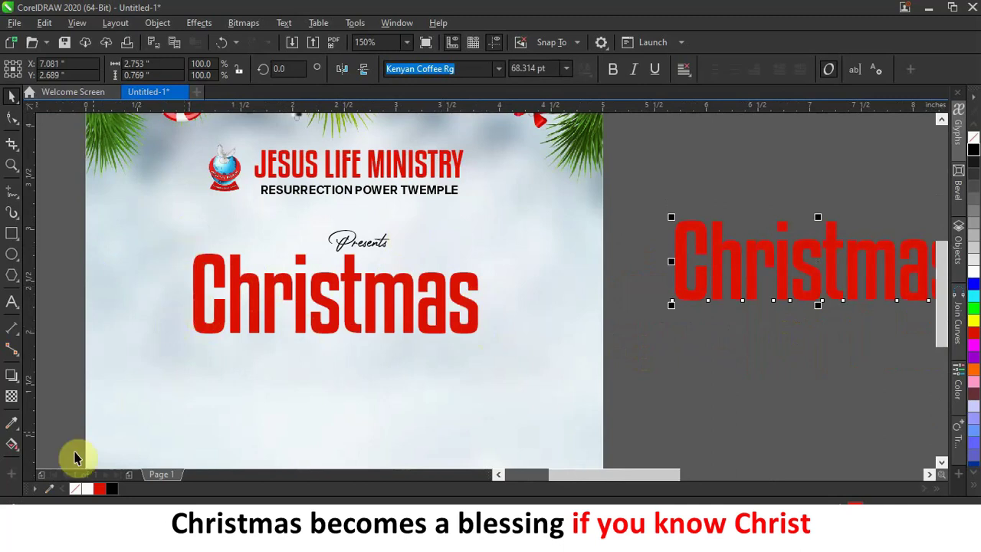
pyautogui.click(51, 489)
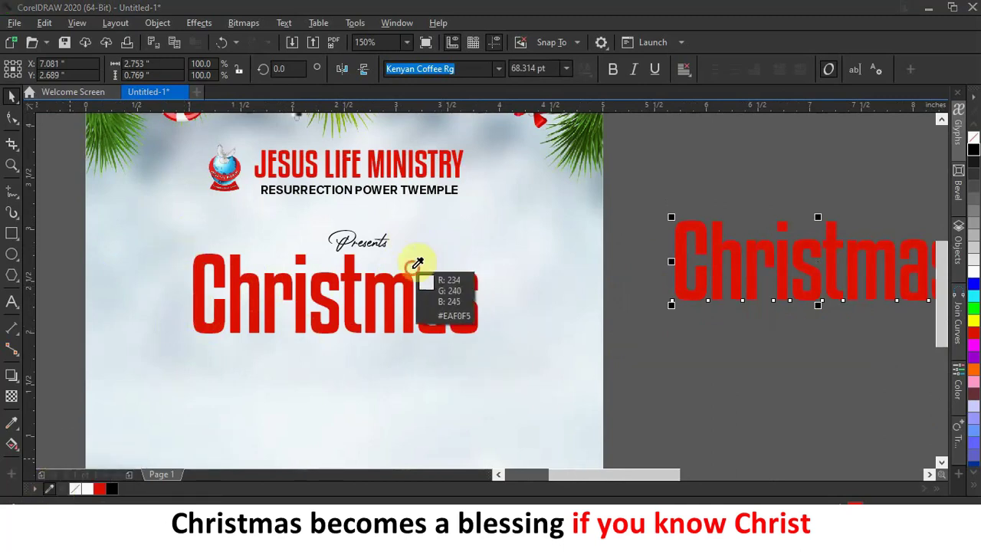
pyautogui.click(417, 263)
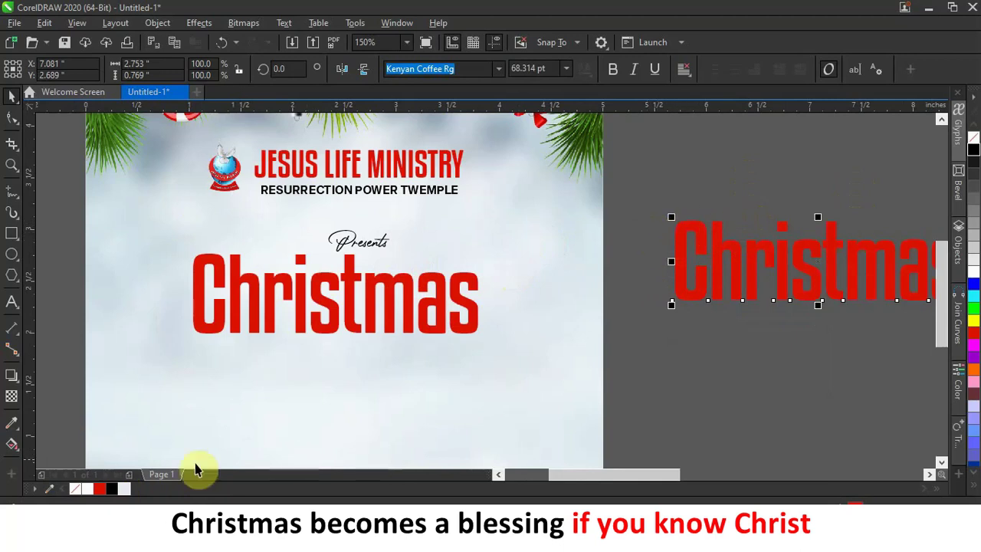
pyautogui.rightClick(124, 488)
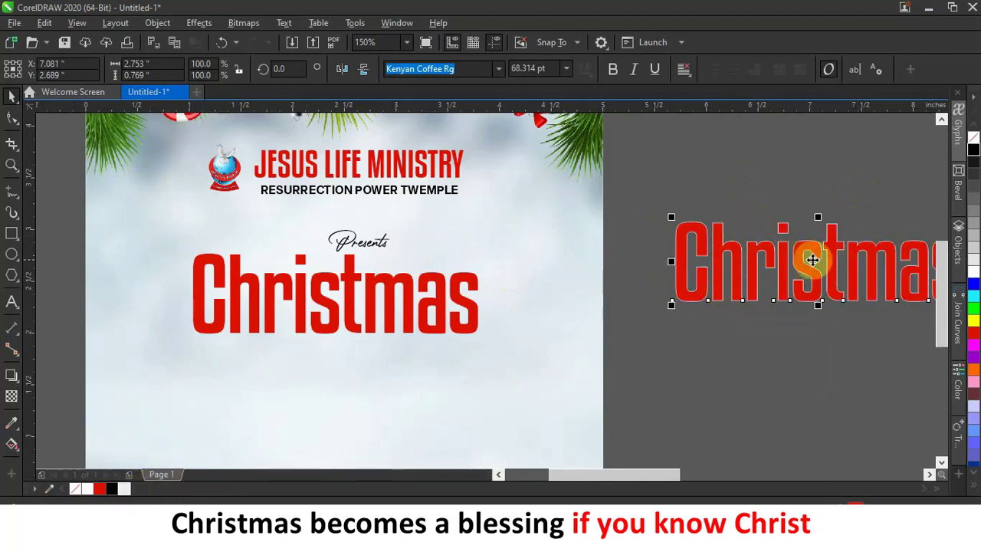
# Set the outline width of the Christmas copy on the pasteboard to 3.0 pt
pyautogui.click(620, 269)
pyautogui.scroll(-2, 766, 266)
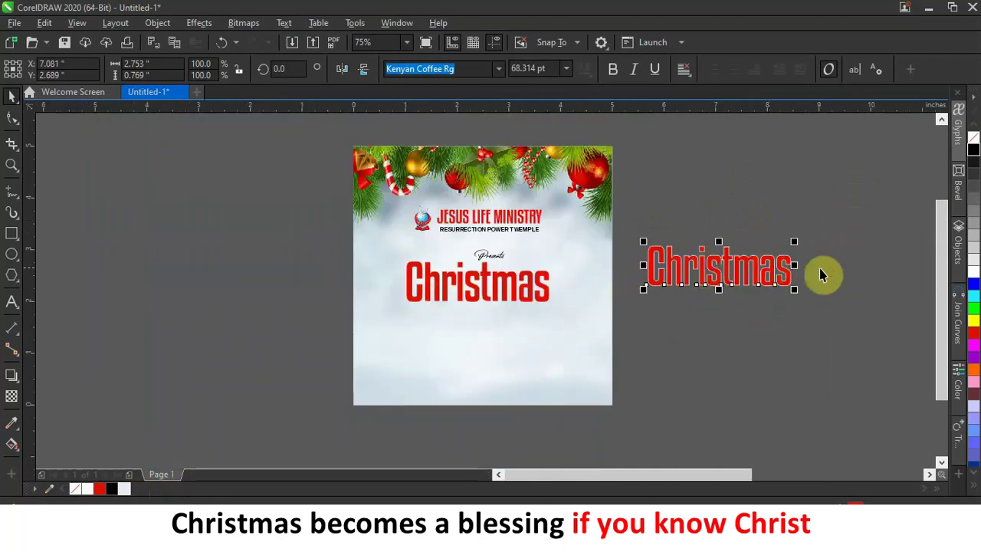
pyautogui.scroll(2, 814, 274)
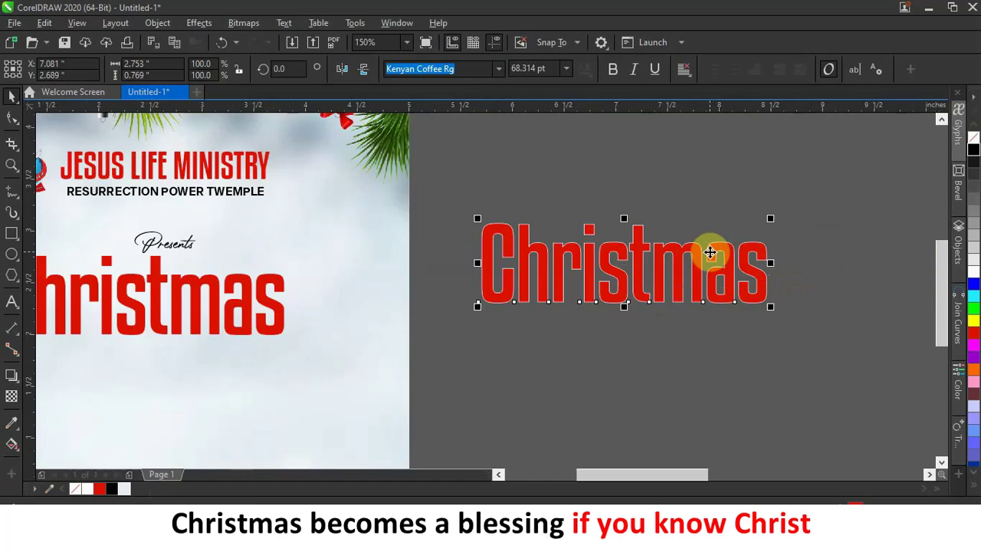
pyautogui.press('F12')
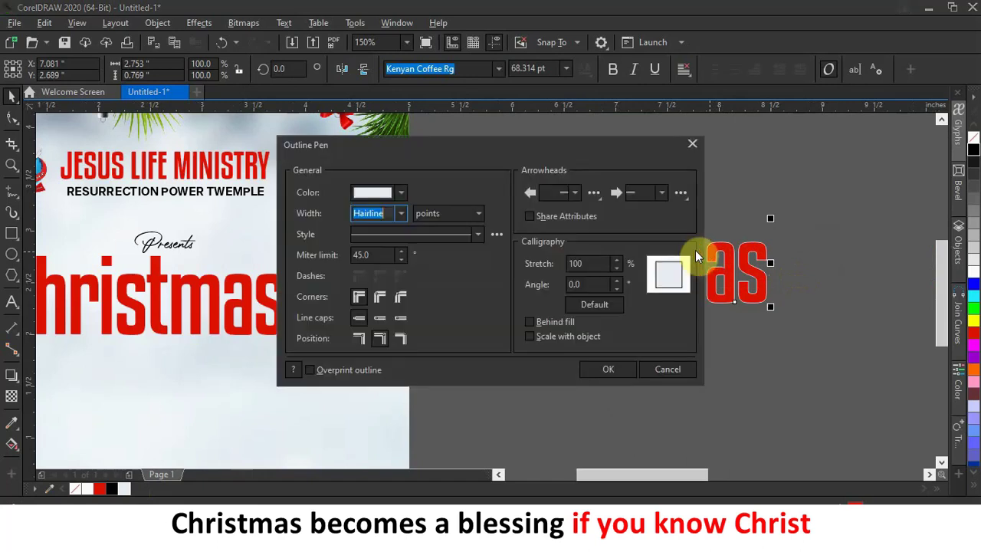
pyautogui.moveTo(487, 144); pyautogui.dragTo(252, 154)
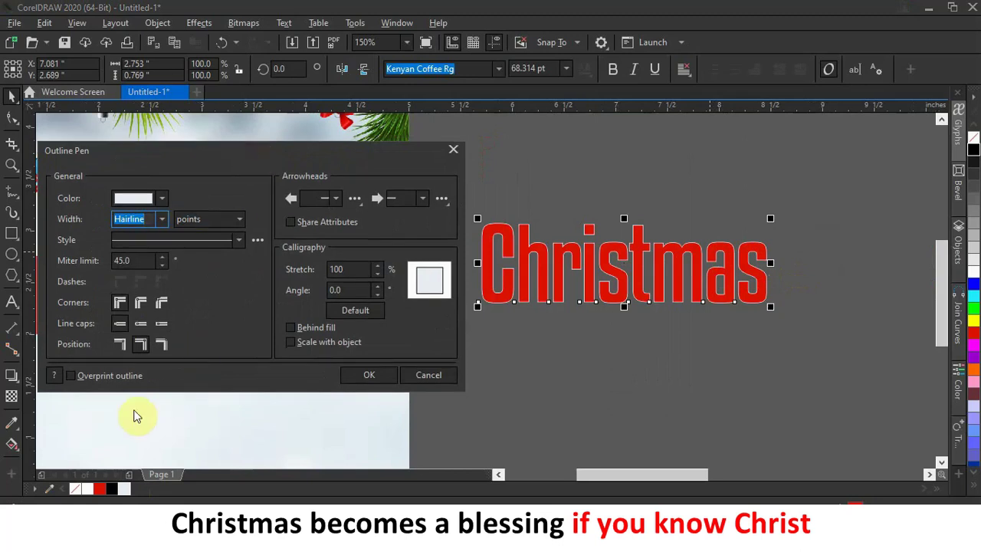
pyautogui.click(161, 220)
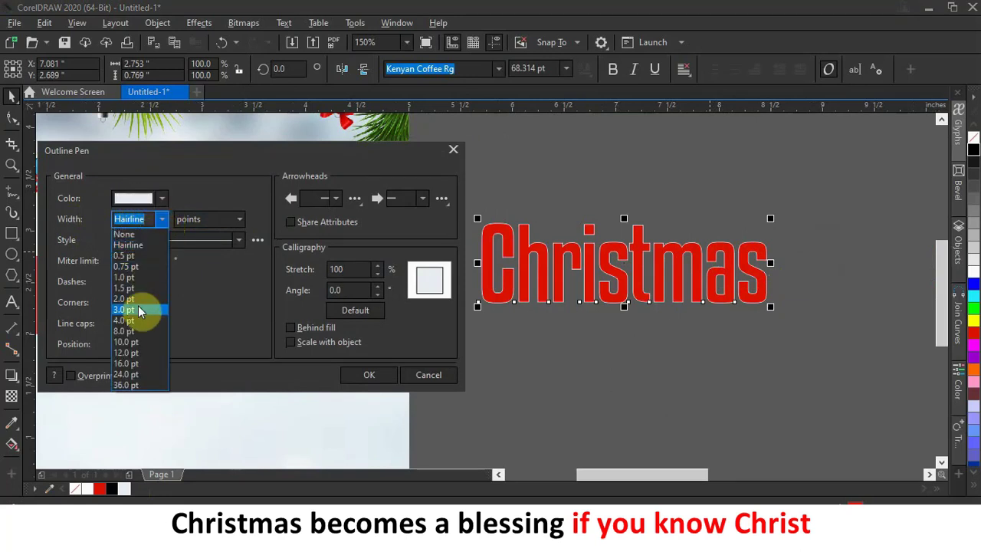
pyautogui.click(139, 310)
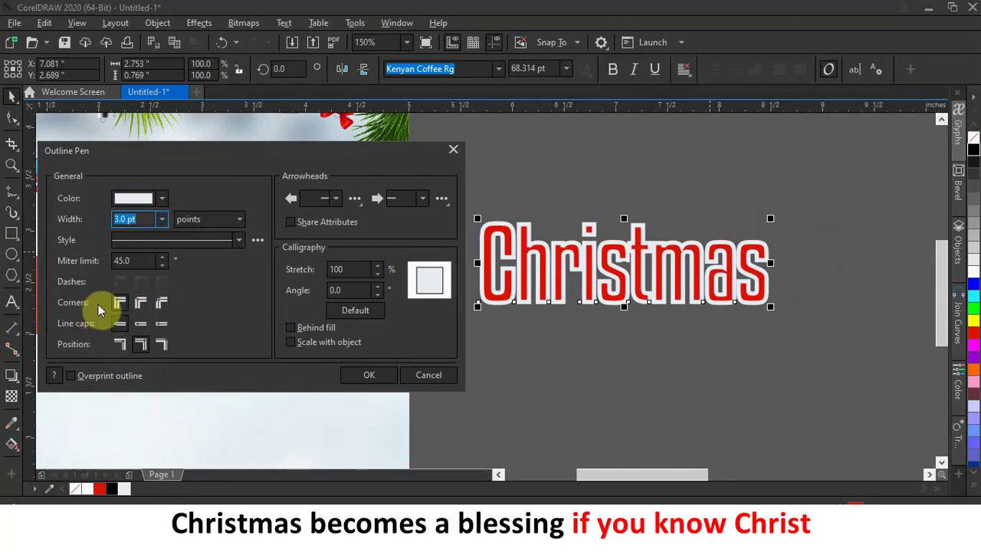
# Give the copy's outline round corners, place it behind the fill and apply it at 3.0 pt width
pyautogui.click(139, 304)
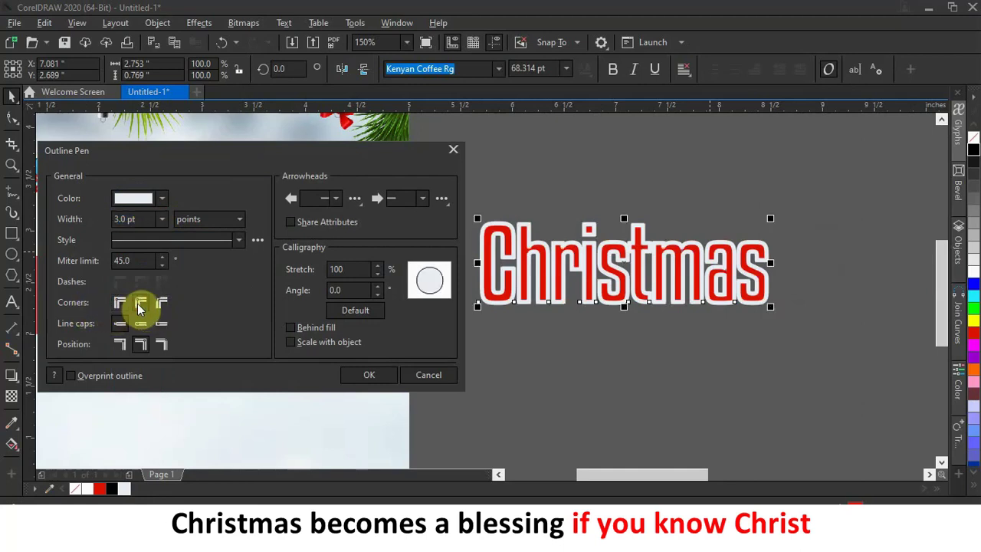
pyautogui.click(291, 329)
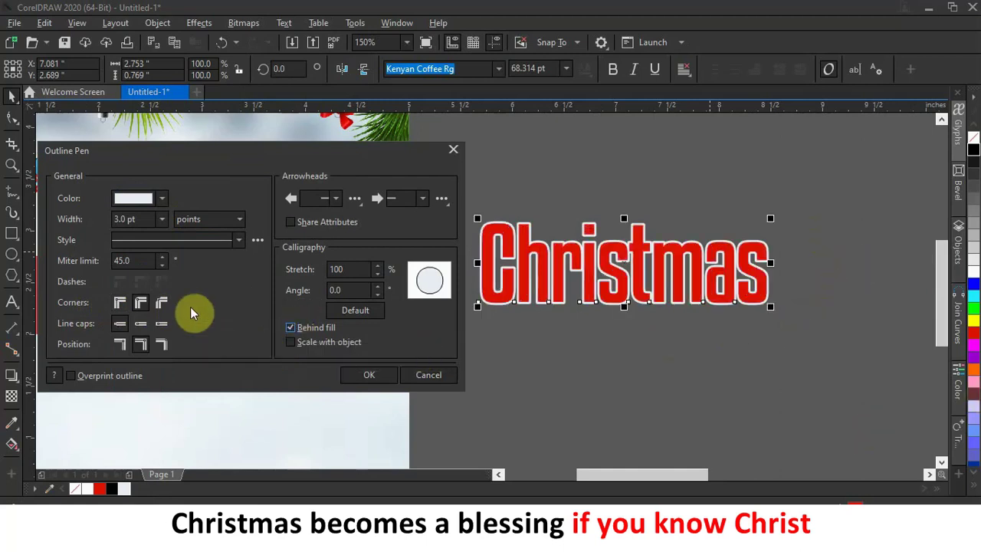
pyautogui.click(162, 220)
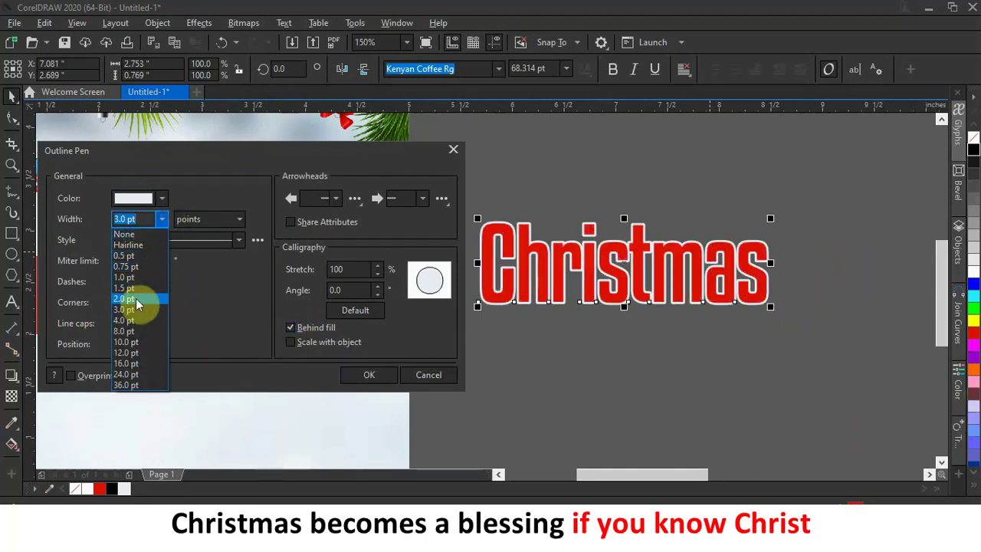
pyautogui.click(135, 298)
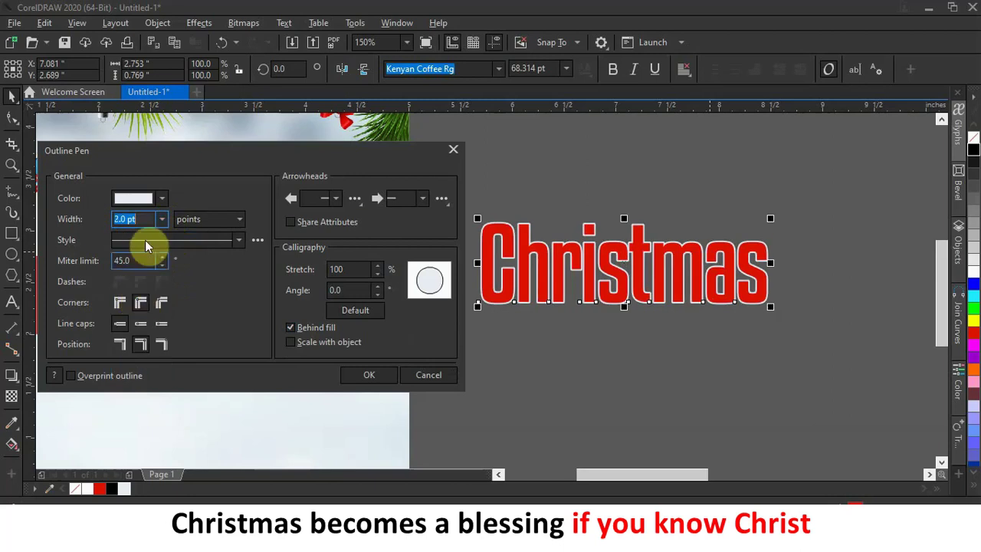
pyautogui.click(160, 220)
pyautogui.click(140, 310)
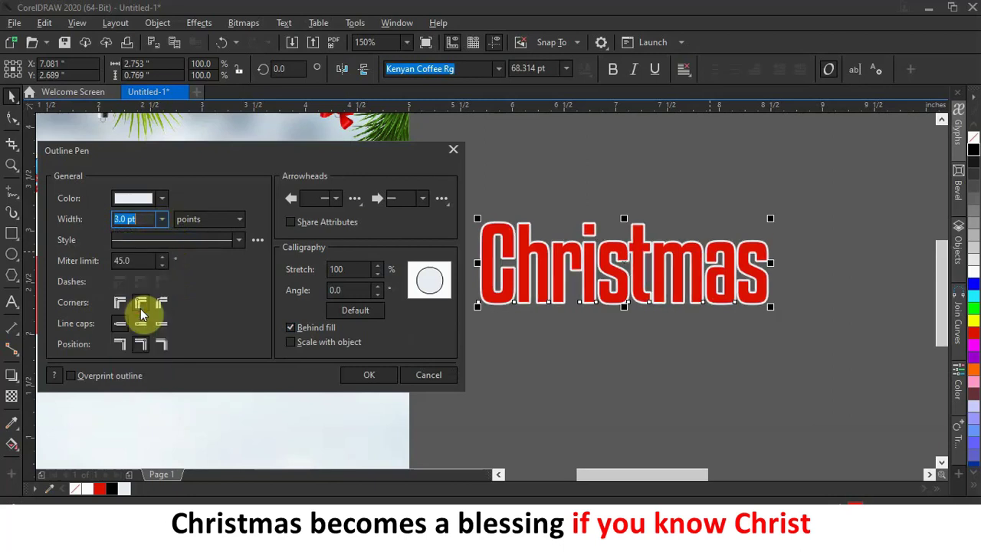
pyautogui.click(369, 375)
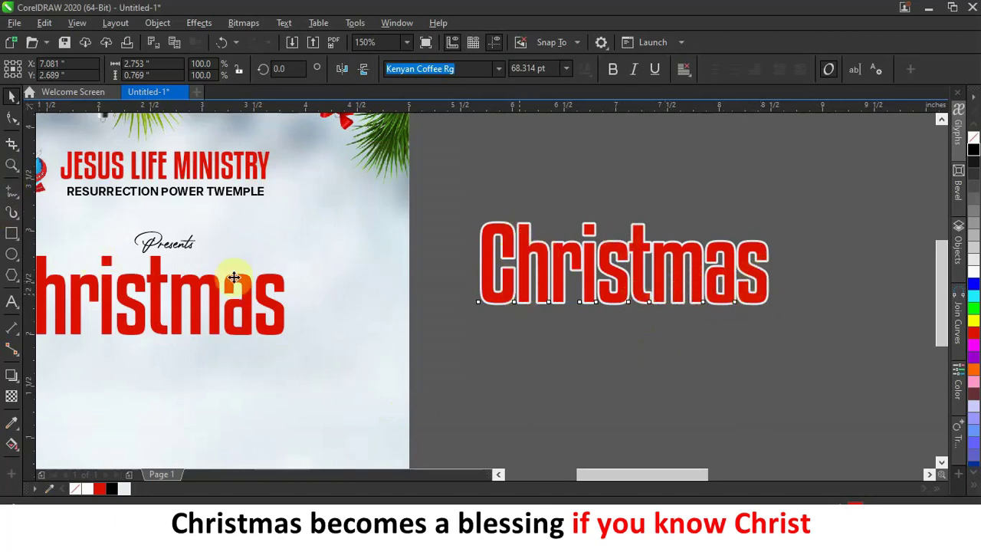
# Widen the letter spacing of the Christmas copy with the Shape tool to about 2.89 inches overall width
pyautogui.click(11, 117)
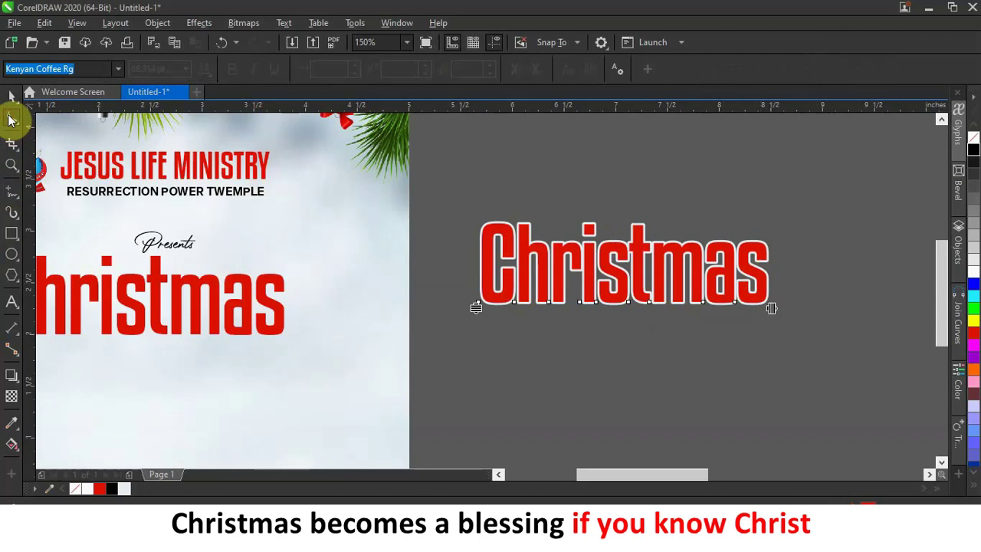
pyautogui.moveTo(771, 306); pyautogui.dragTo(793, 308)
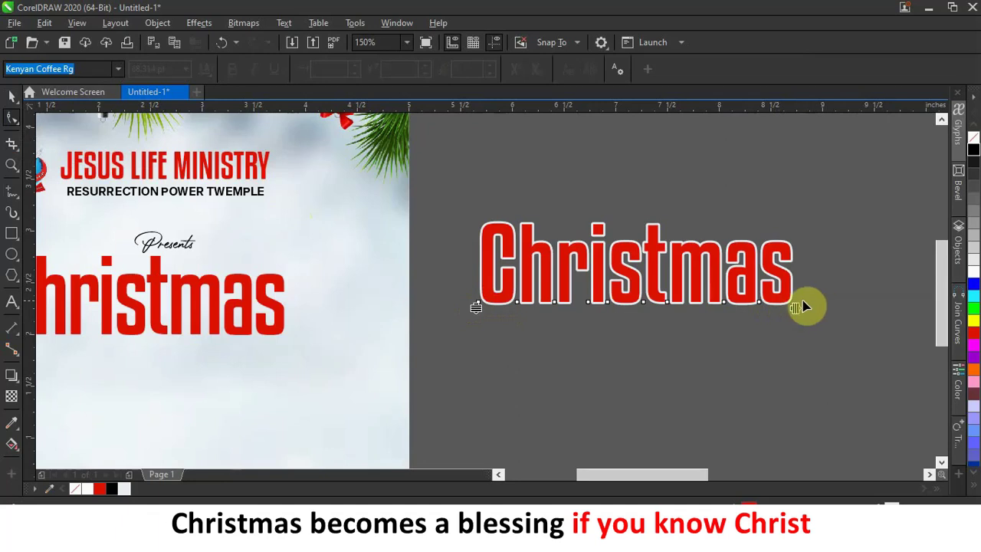
pyautogui.moveTo(799, 308); pyautogui.dragTo(777, 312)
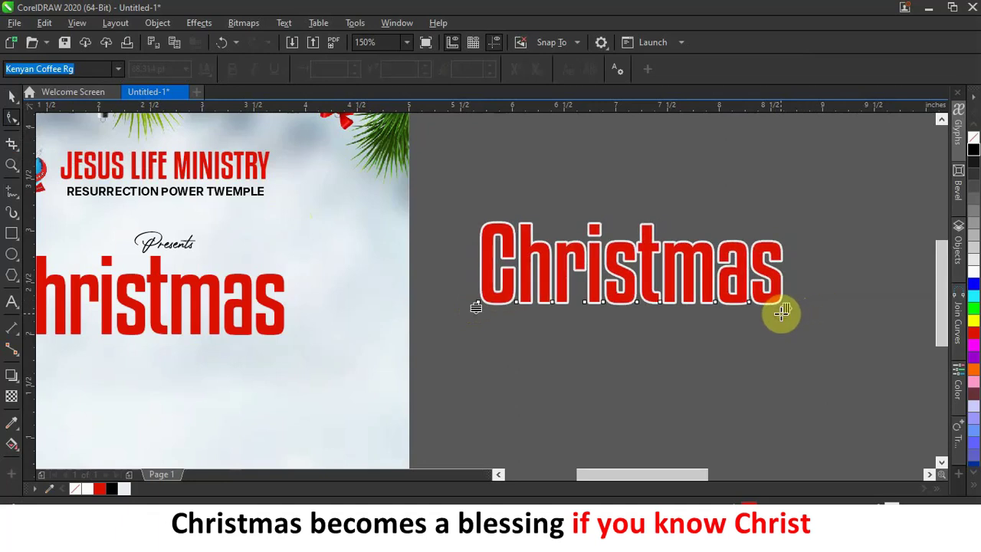
pyautogui.click(11, 96)
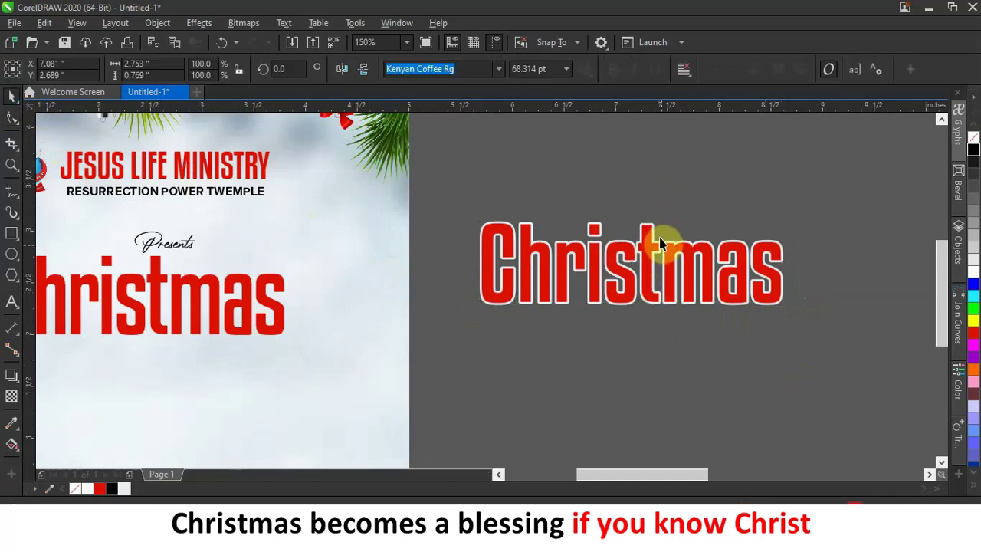
pyautogui.press('Escape')
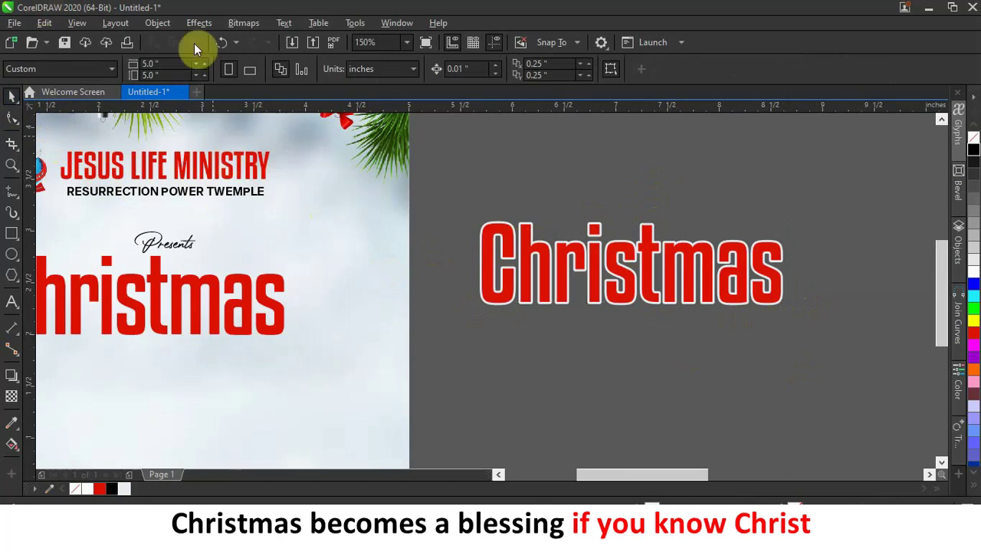
# Convert the Christmas copy's outline to a separate object and move the red text just below it
pyautogui.click(605, 266)
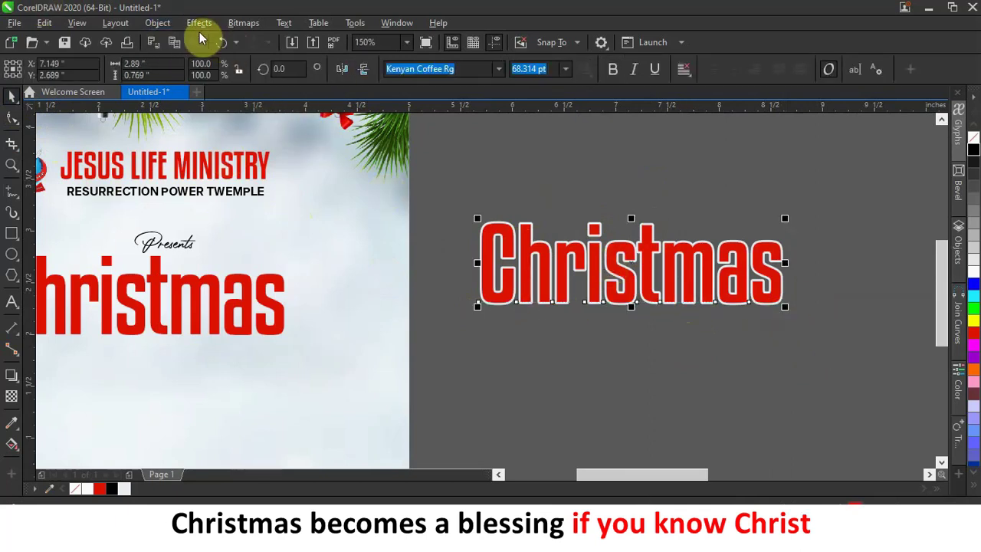
pyautogui.click(157, 22)
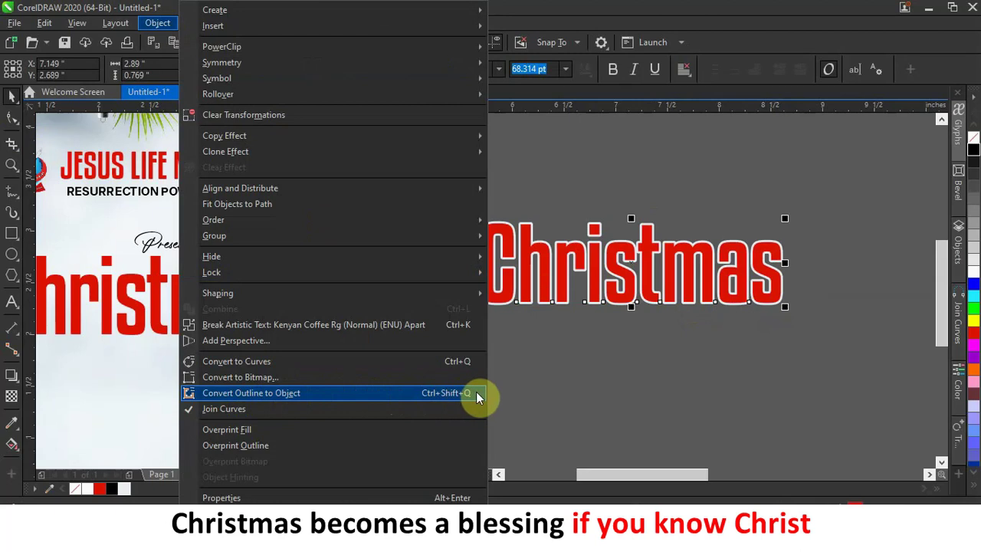
pyautogui.click(418, 392)
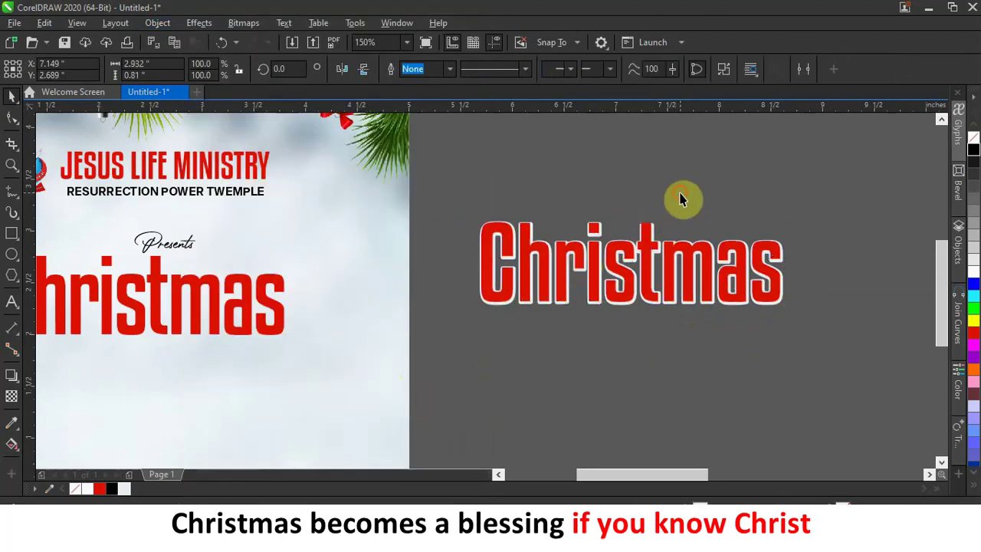
pyautogui.click(648, 241)
pyautogui.moveTo(648, 240); pyautogui.dragTo(639, 332)
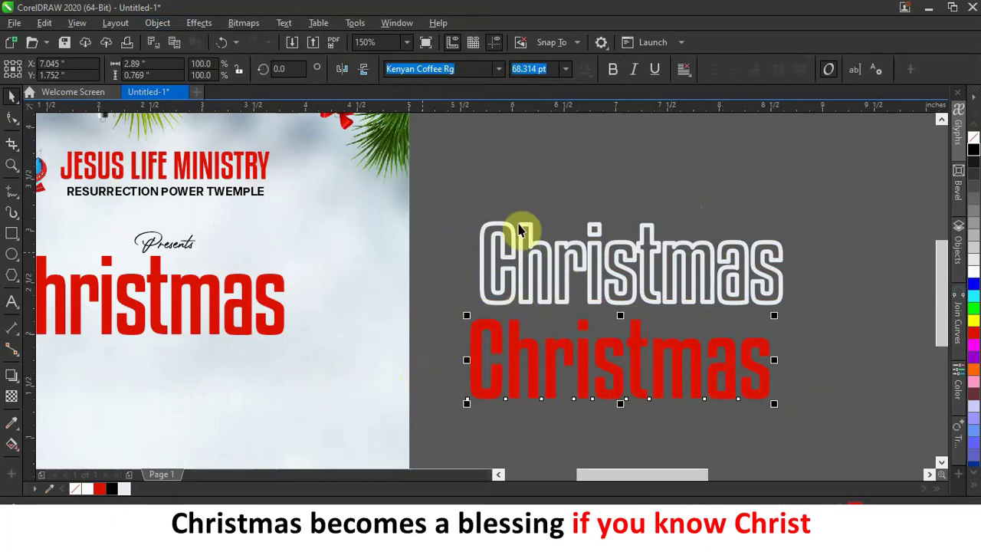
# Try blue and yellow fills on the separated outline lettering, and undo both
pyautogui.click(599, 253)
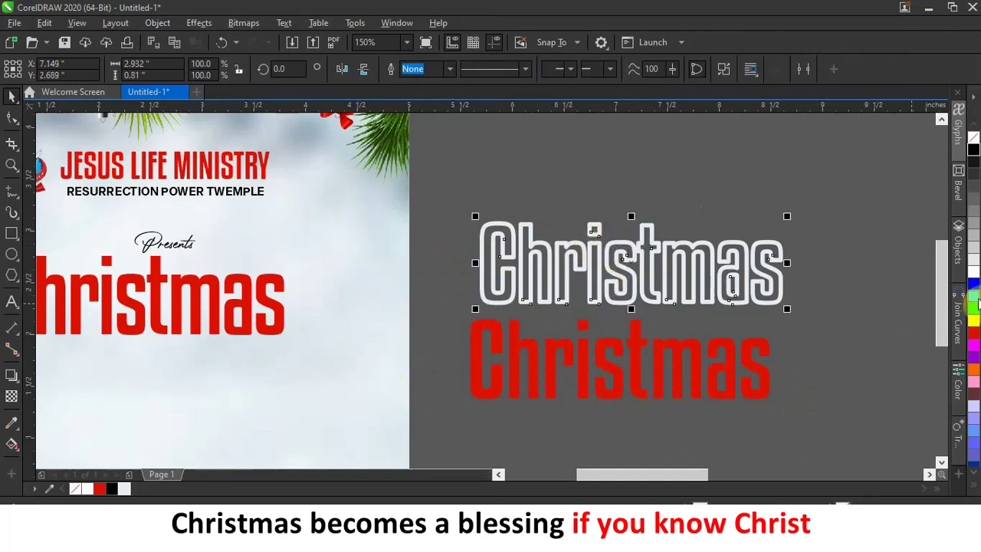
pyautogui.click(973, 284)
pyautogui.click(973, 320)
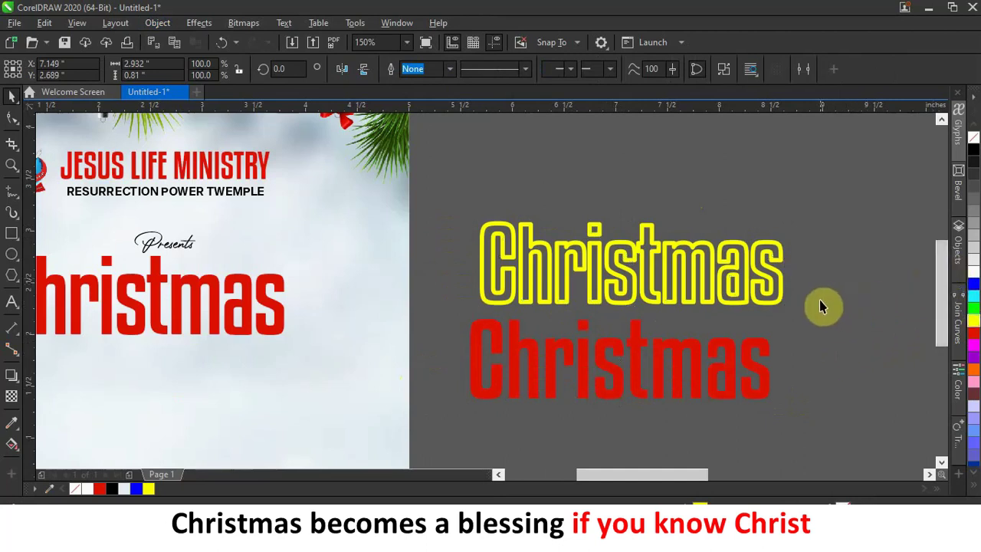
pyautogui.hotkey('ctrl', 'z')
pyautogui.hotkey('ctrl', 'z')
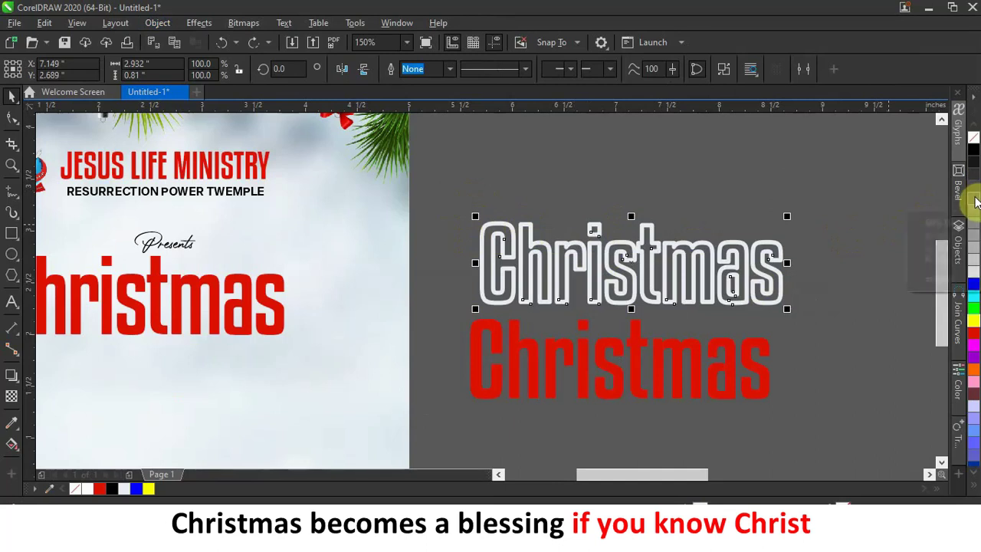
# Add a mid-grey outline with round corners, placed behind the fill, to the separated outline lettering
pyautogui.rightClick(972, 215)
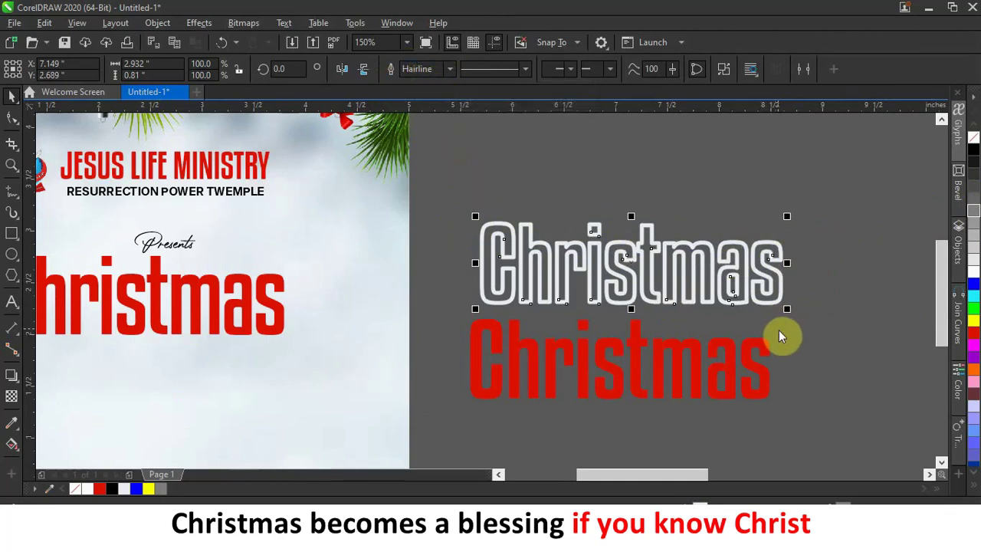
pyautogui.press('F12')
pyautogui.moveTo(524, 150); pyautogui.dragTo(307, 150)
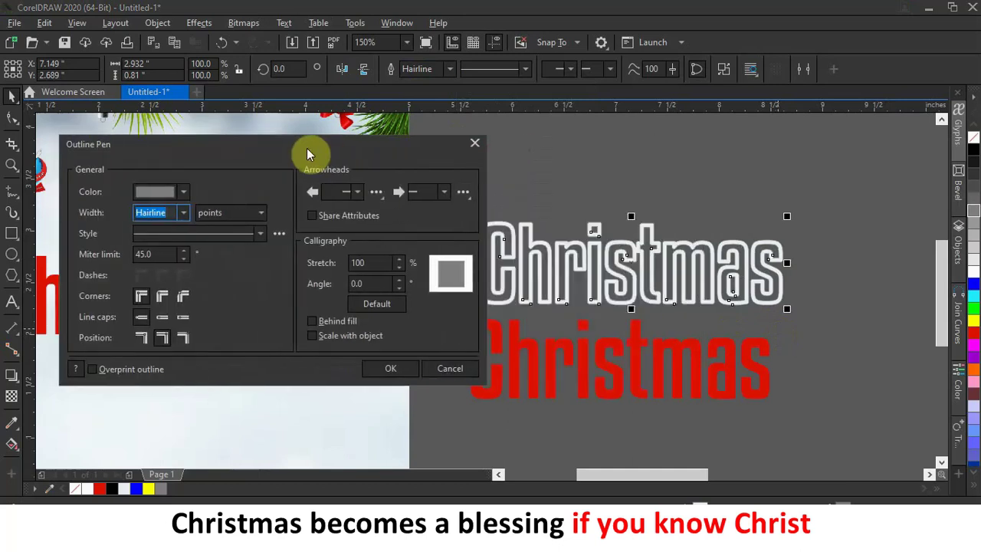
pyautogui.click(157, 299)
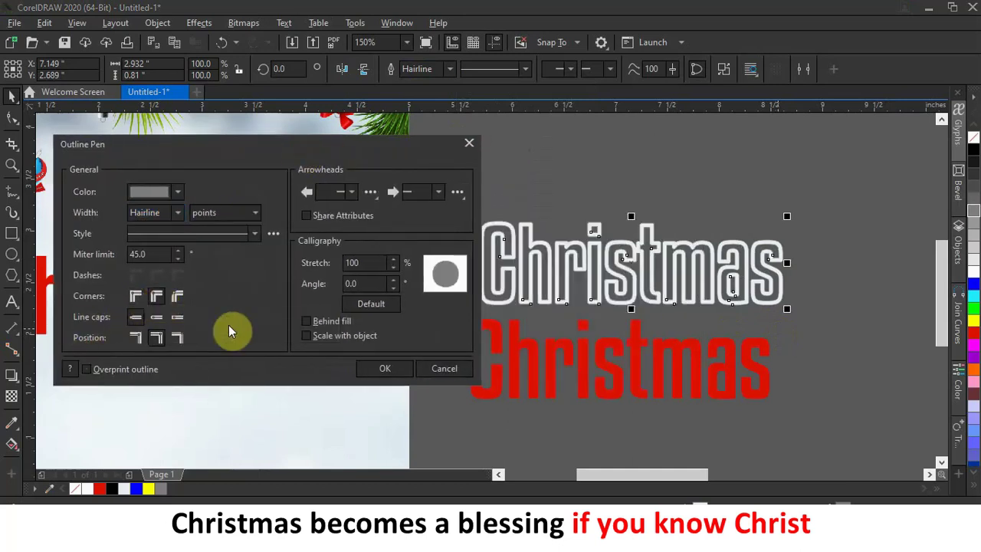
pyautogui.click(305, 322)
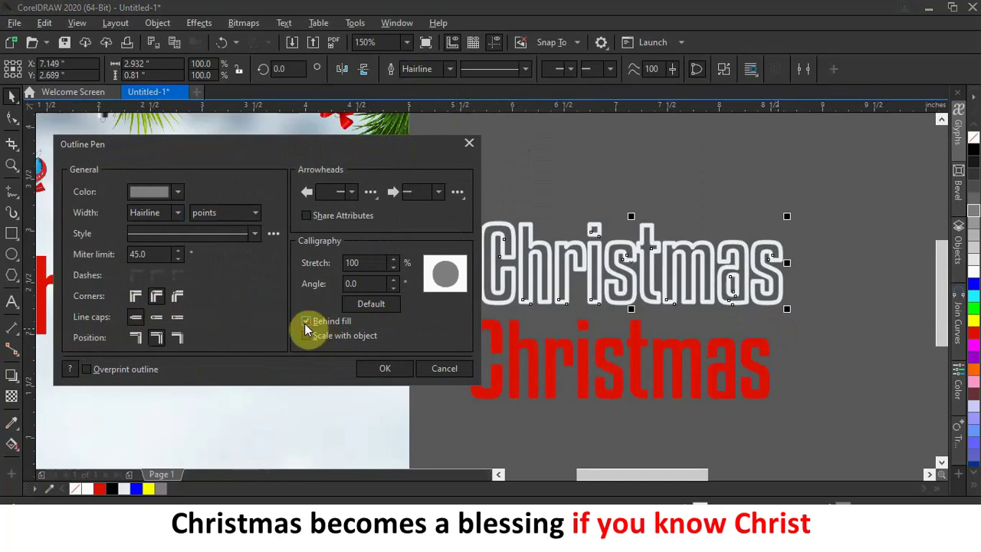
# Set the width of the lettering's grey outline to 2.5 pt and apply it
pyautogui.click(179, 212)
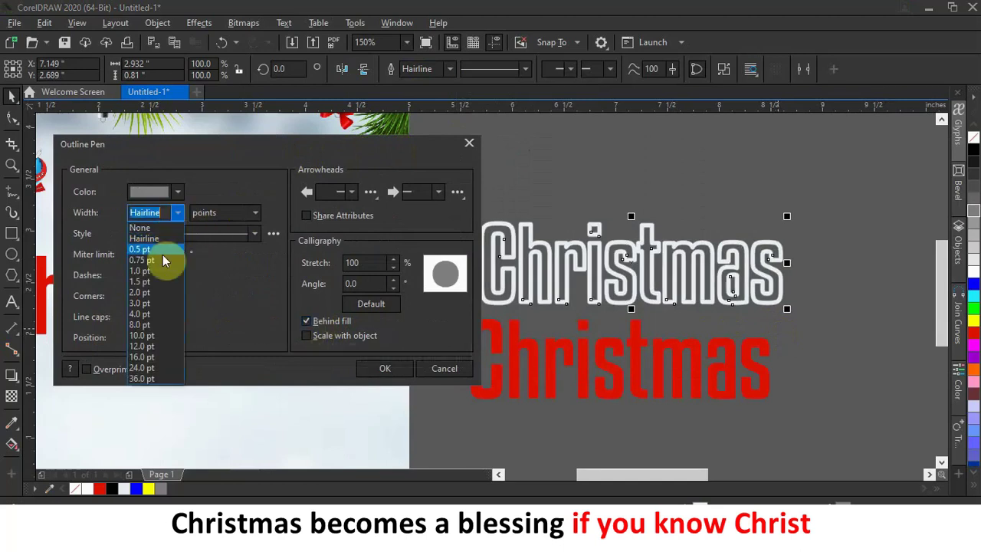
pyautogui.click(141, 292)
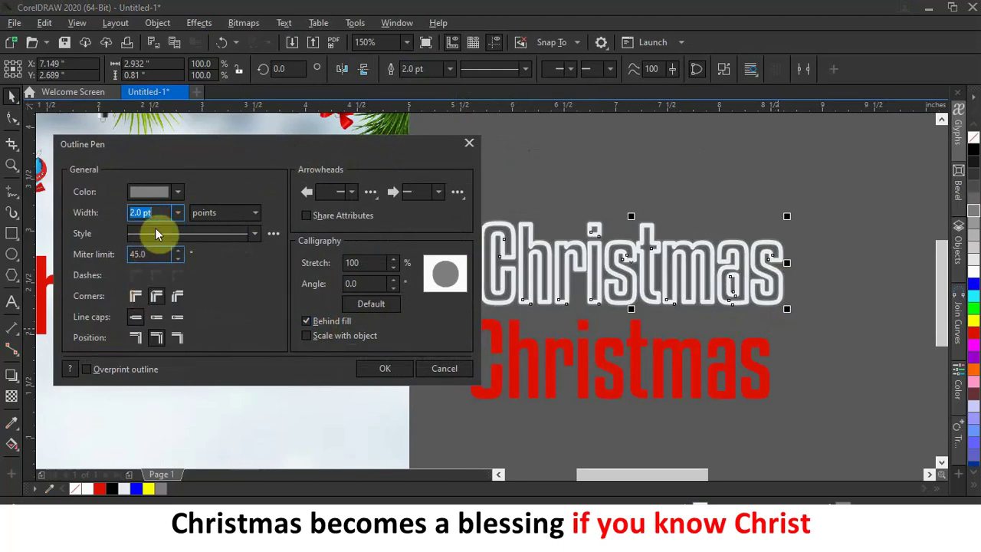
pyautogui.moveTo(142, 213); pyautogui.dragTo(104, 210)
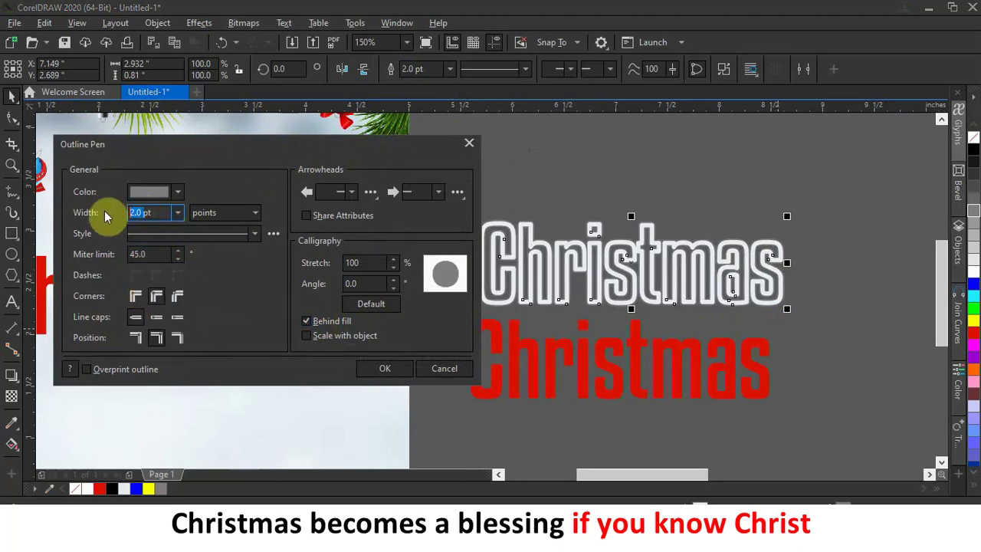
pyautogui.write('2.')
pyautogui.press('Return')
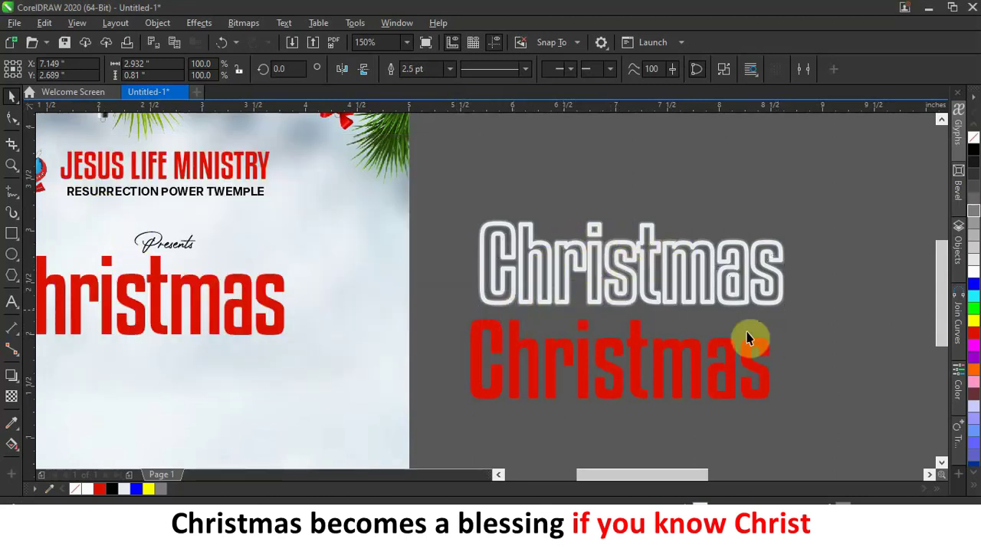
# Align the red Christmas text with the outline lettering, centred both vertically and horizontally
pyautogui.click(583, 360)
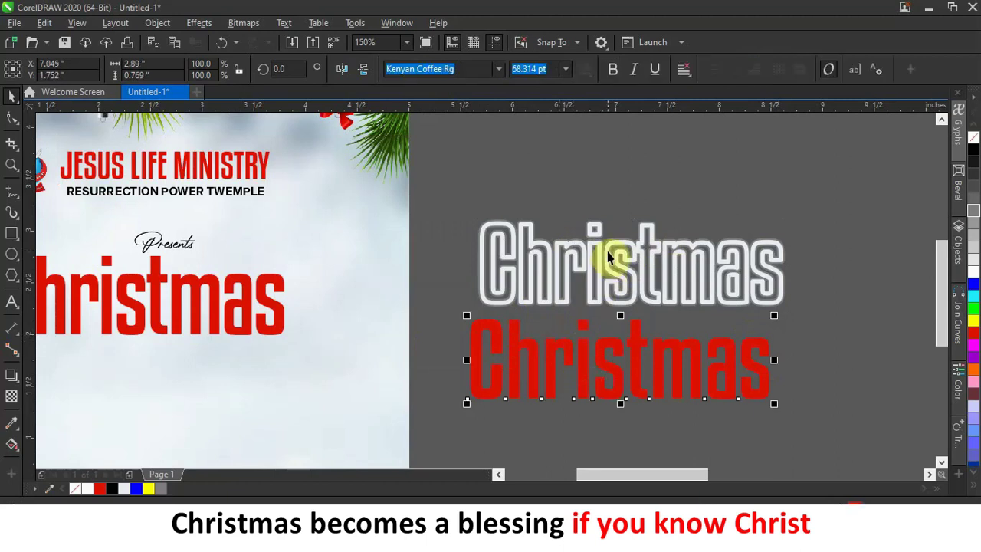
pyautogui.keyDown('shift'); pyautogui.click(650, 241); pyautogui.keyUp('shift')
pyautogui.press('c')
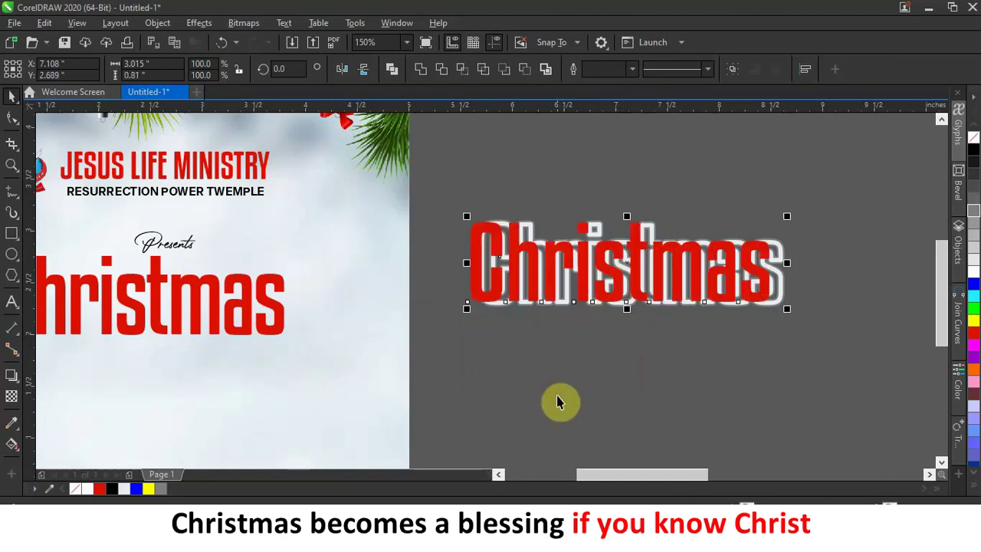
pyautogui.press('e')
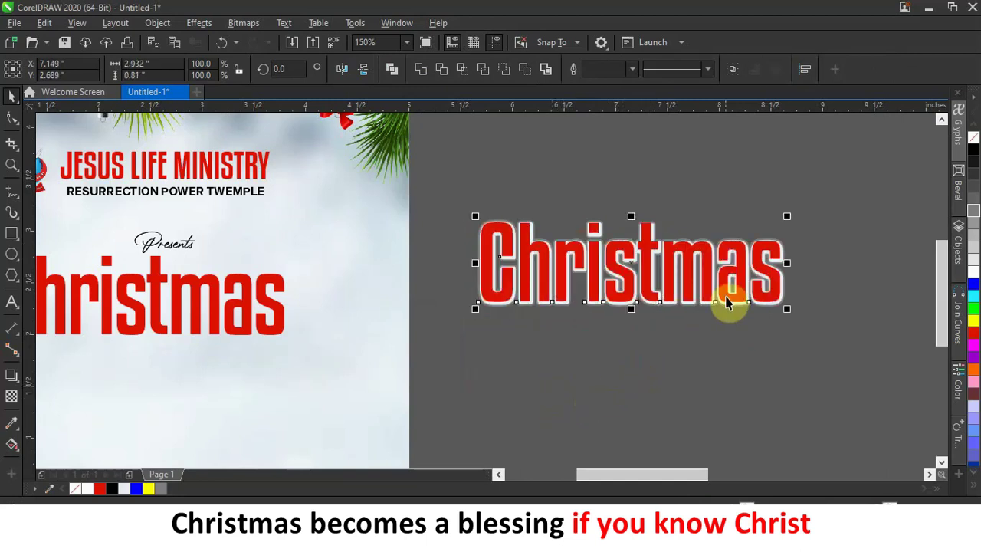
# Examine the white and grey outlines around the Christmas lettering up close, especially at the corners of the letters
pyautogui.click(712, 341)
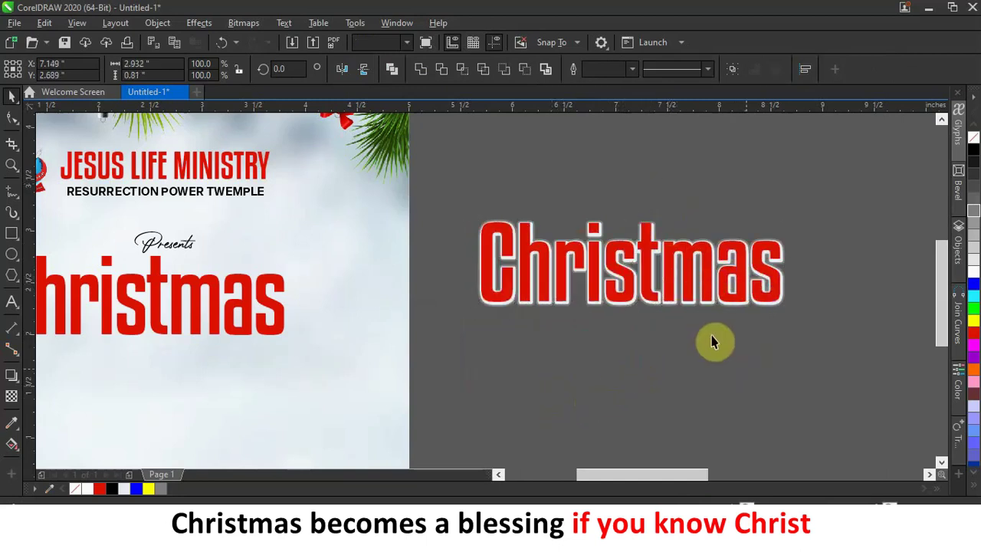
pyautogui.scroll(4, 778, 248)
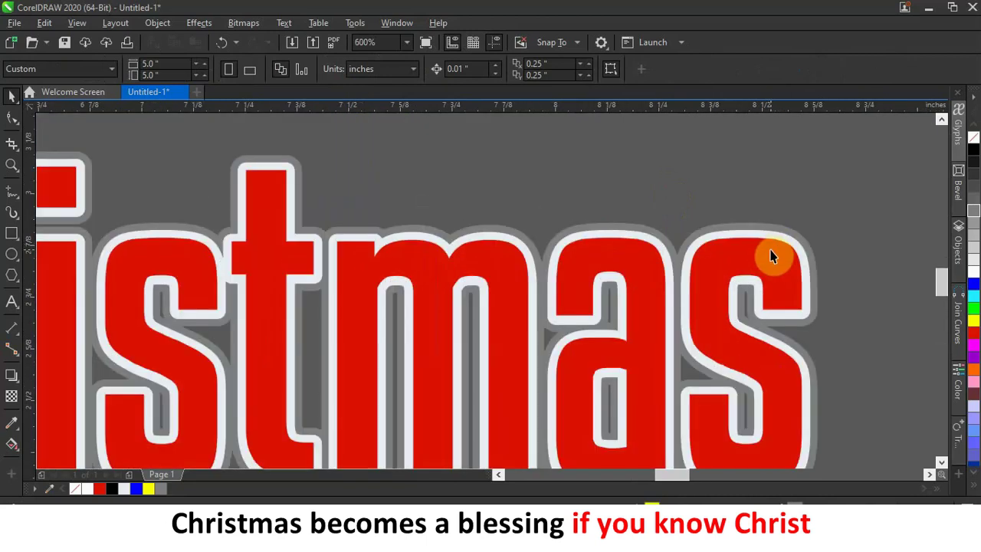
pyautogui.scroll(-2, 770, 250)
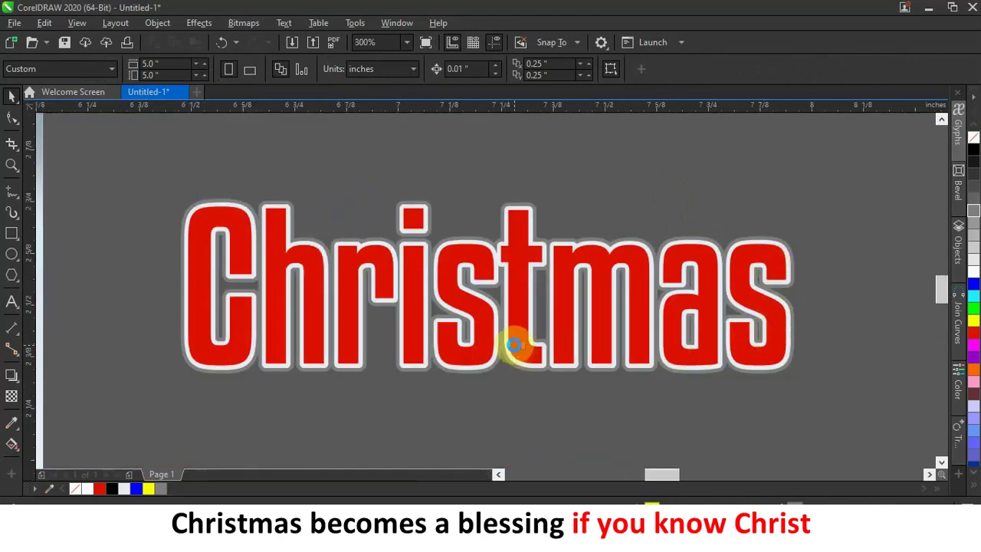
pyautogui.scroll(2, 513, 344)
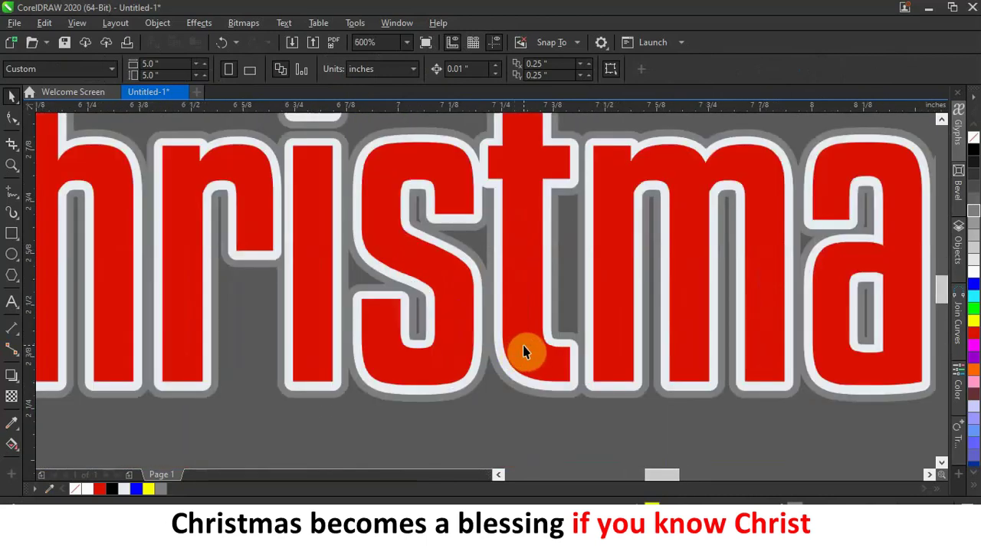
pyautogui.scroll(-2, 522, 345)
pyautogui.scroll(4, 539, 214)
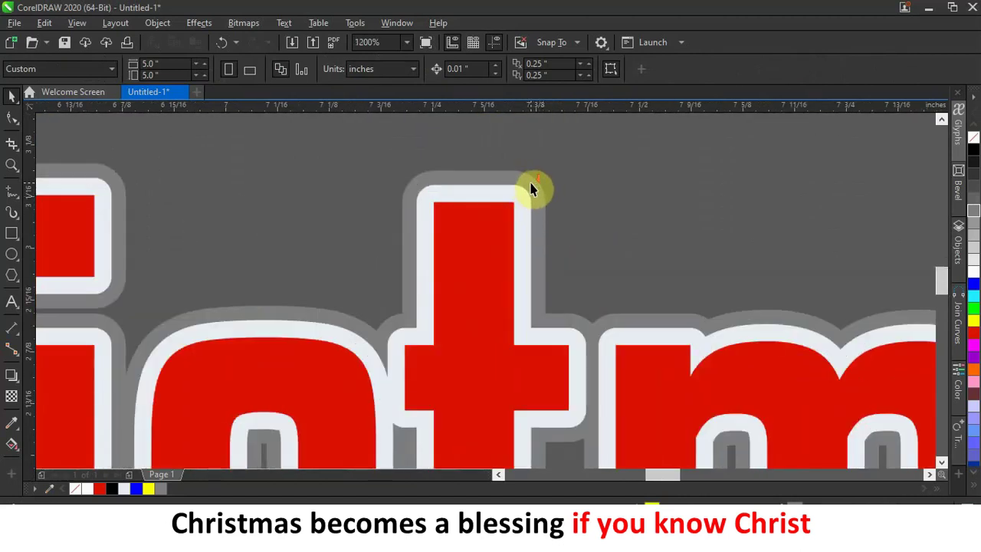
pyautogui.scroll(-2, 534, 190)
pyautogui.scroll(-2, 649, 185)
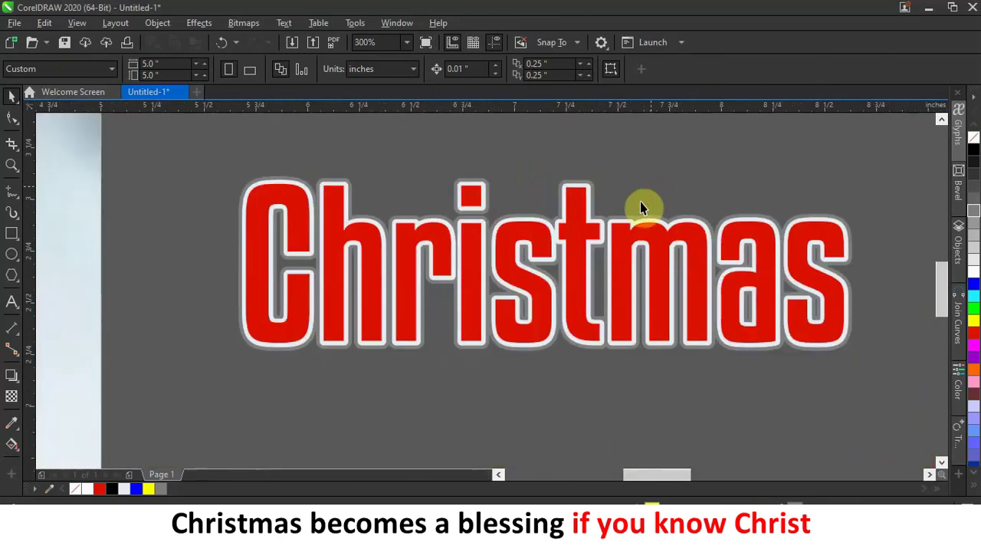
# Move the red Christmas text below the outline lettering and set the lettering's grey outline width to 1.5 pt
pyautogui.moveTo(578, 435); pyautogui.dragTo(578, 434)
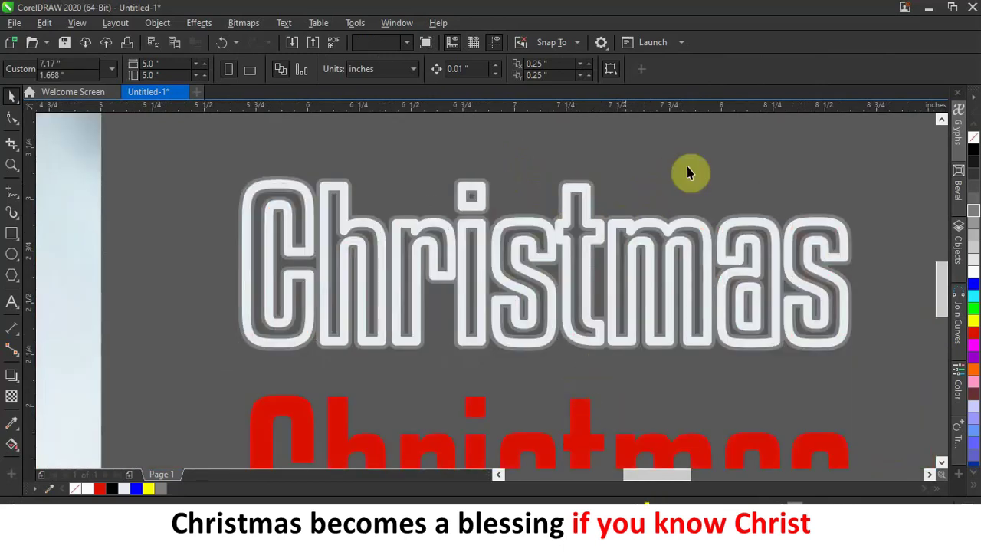
pyautogui.click(636, 232)
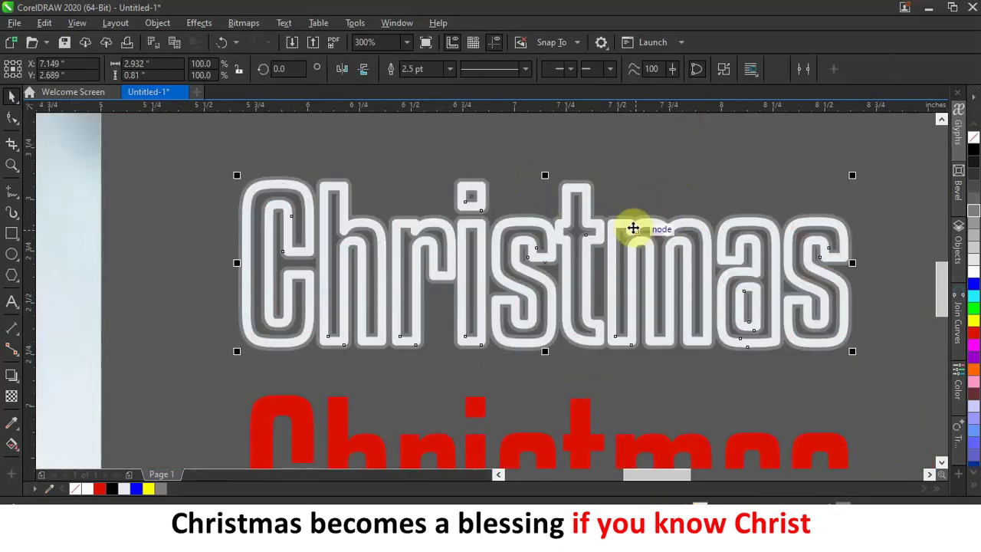
pyautogui.press('F12')
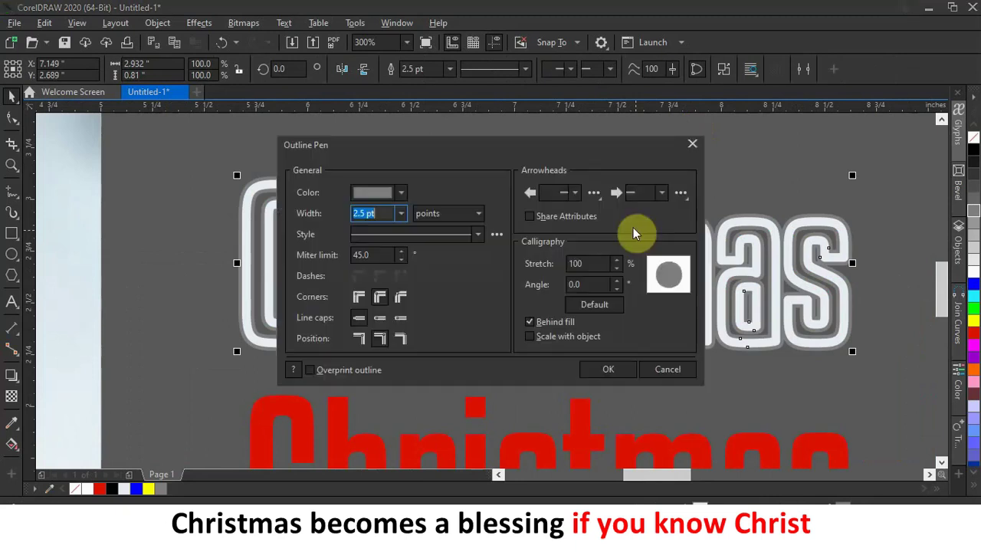
pyautogui.click(400, 213)
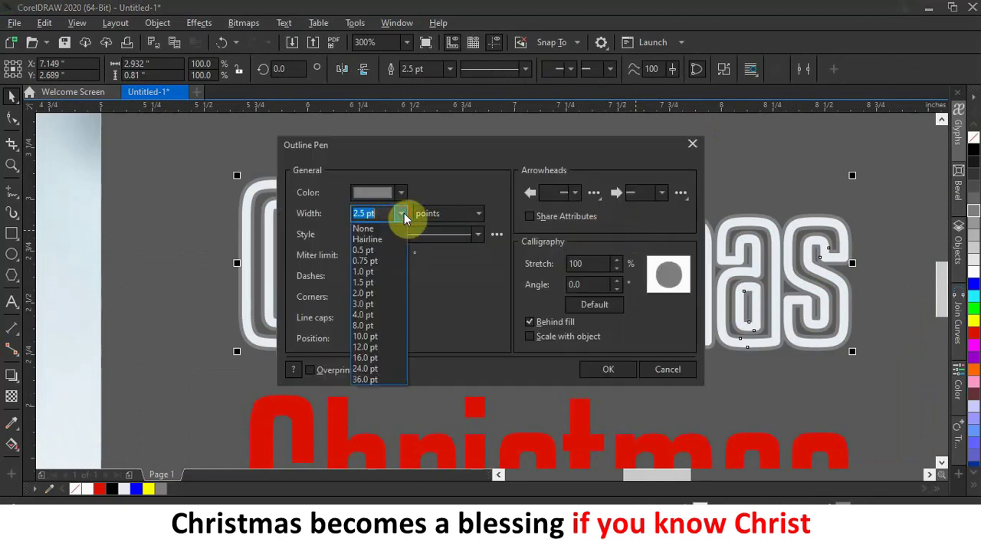
pyautogui.click(383, 282)
pyautogui.click(607, 370)
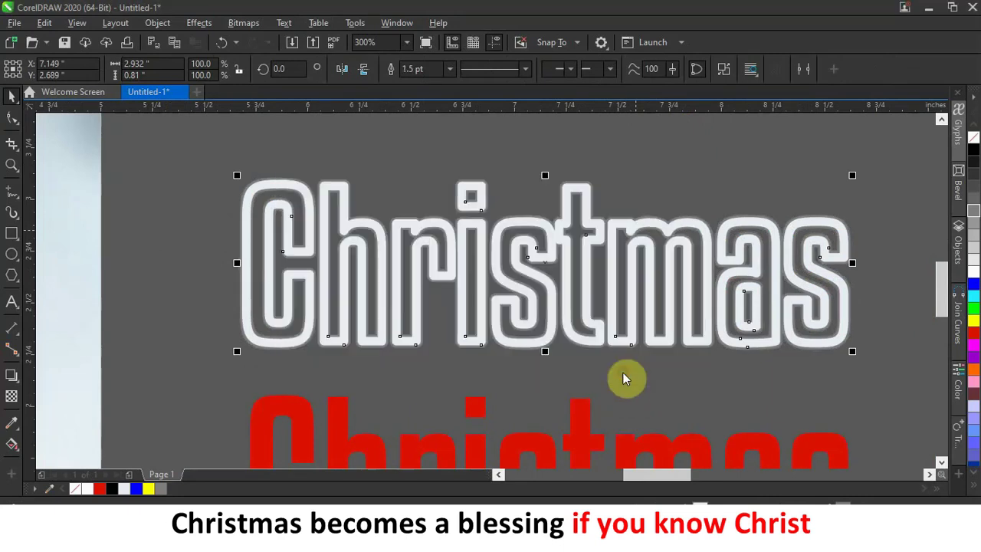
# Align the red Christmas text back onto the outline lettering, centred both vertically and horizontally
pyautogui.click(582, 427)
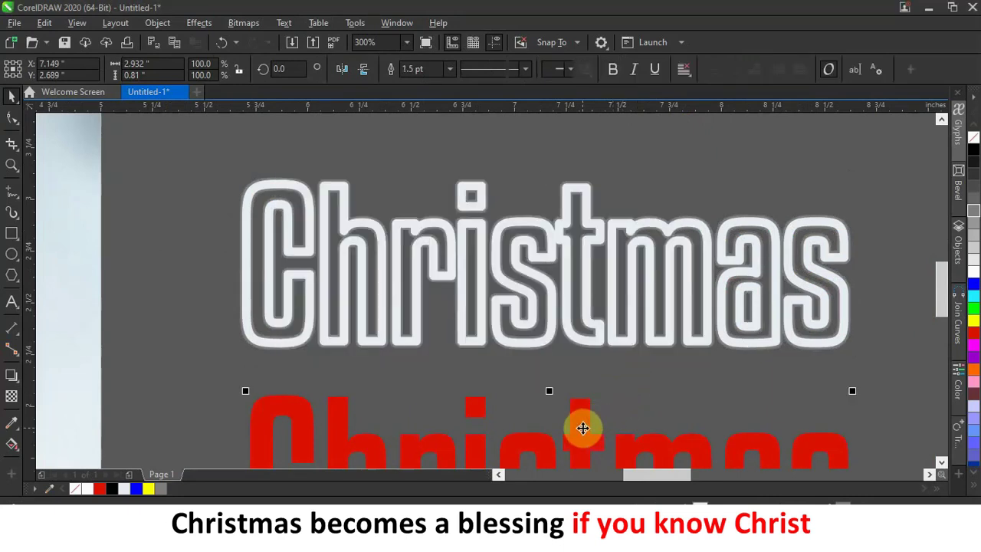
pyautogui.click(583, 193)
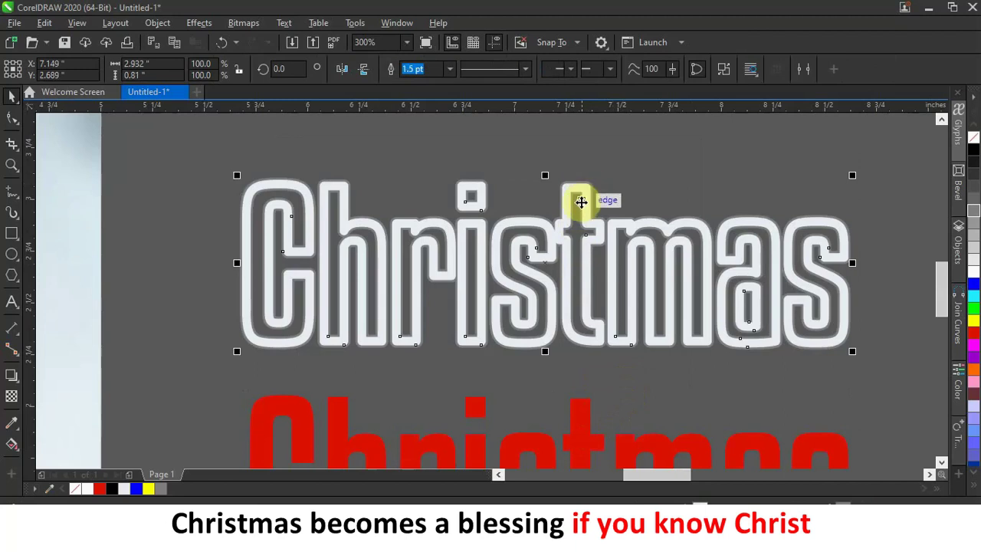
pyautogui.click(632, 222)
pyautogui.click(635, 204)
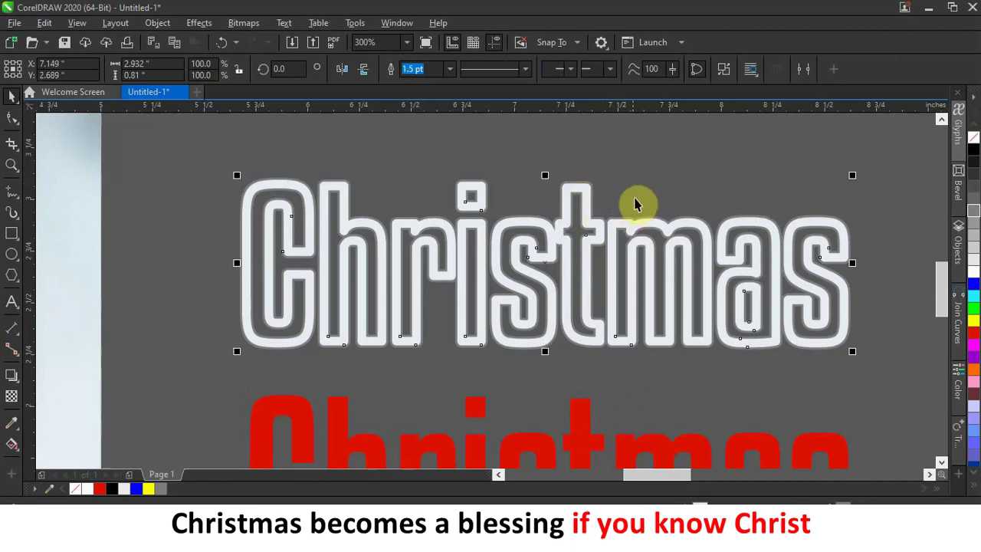
pyautogui.click(565, 212)
pyautogui.click(589, 410)
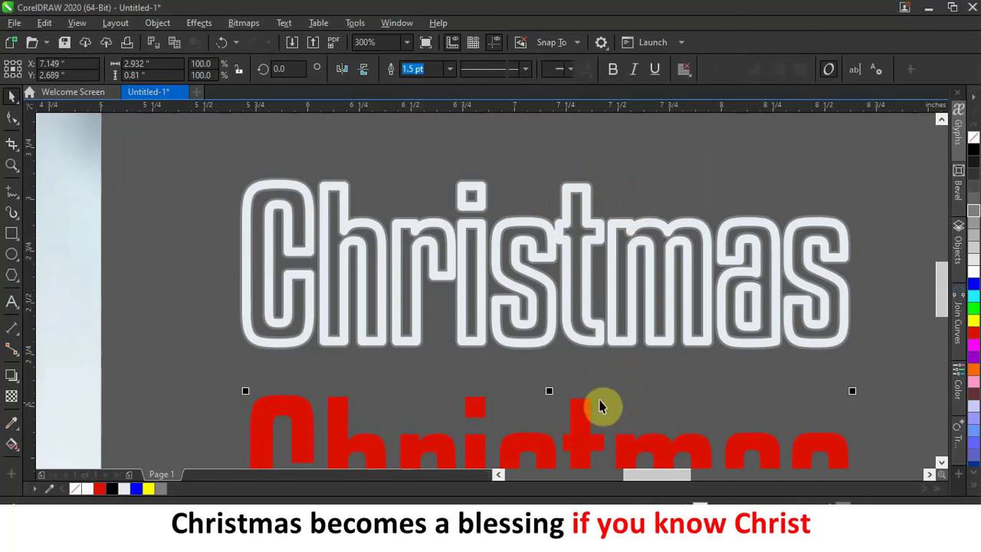
pyautogui.keyDown('shift'); pyautogui.click(567, 194); pyautogui.keyUp('shift')
pyautogui.press('c')
pyautogui.press('e')
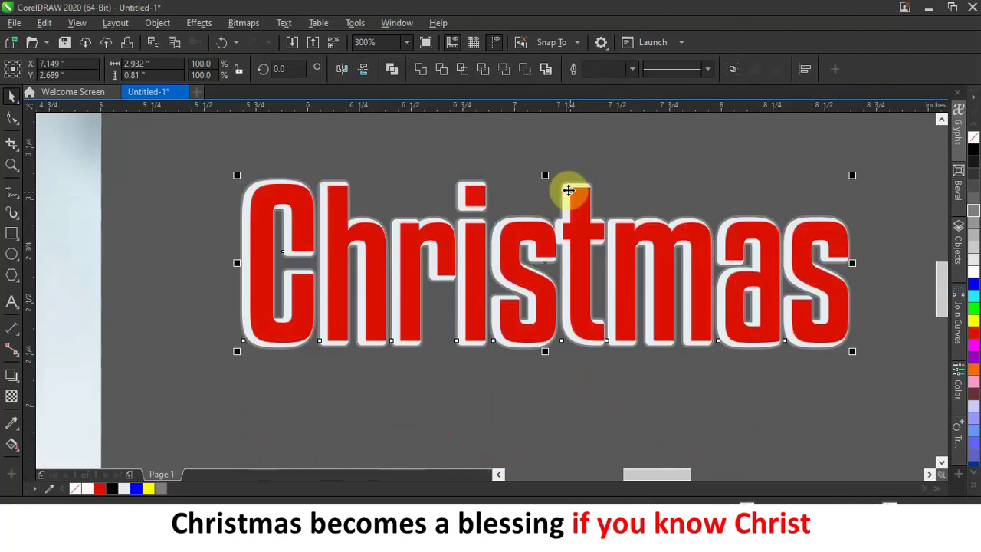
pyautogui.click(709, 178)
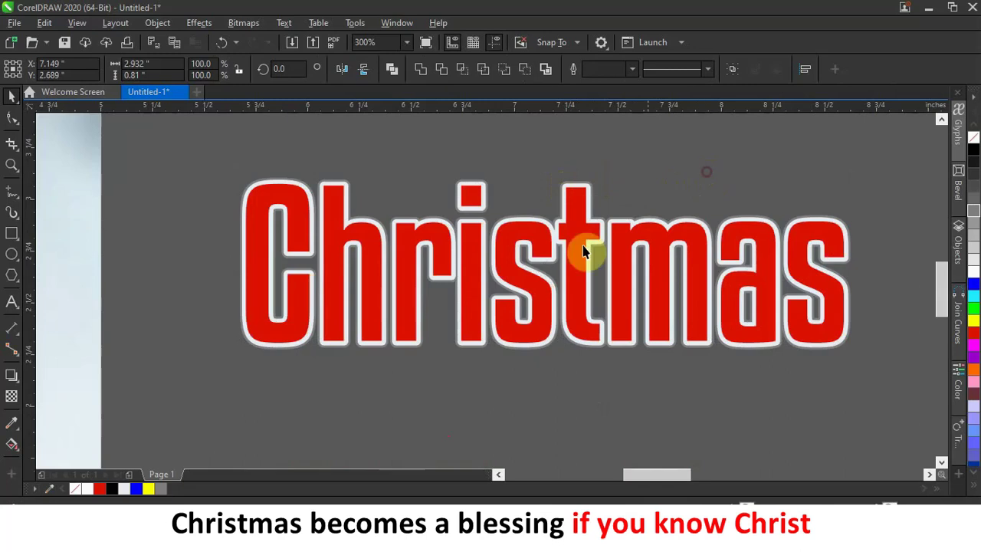
# Move the plain red Christmas text off the page and place the outlined Christmas lettering under Presents on the flyer
pyautogui.scroll(-3, 479, 275)
pyautogui.moveTo(309, 299); pyautogui.dragTo(598, 330)
pyautogui.moveTo(412, 236); pyautogui.dragTo(587, 313)
pyautogui.moveTo(367, 295); pyautogui.dragTo(241, 278)
pyautogui.scroll(3, 567, 290)
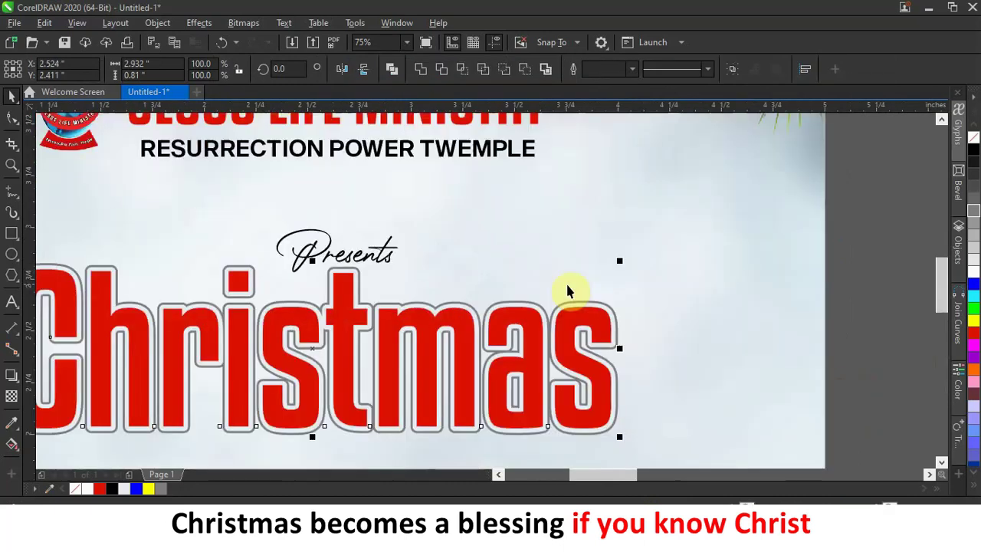
pyautogui.scroll(-2, 426, 291)
pyautogui.scroll(6, 427, 292)
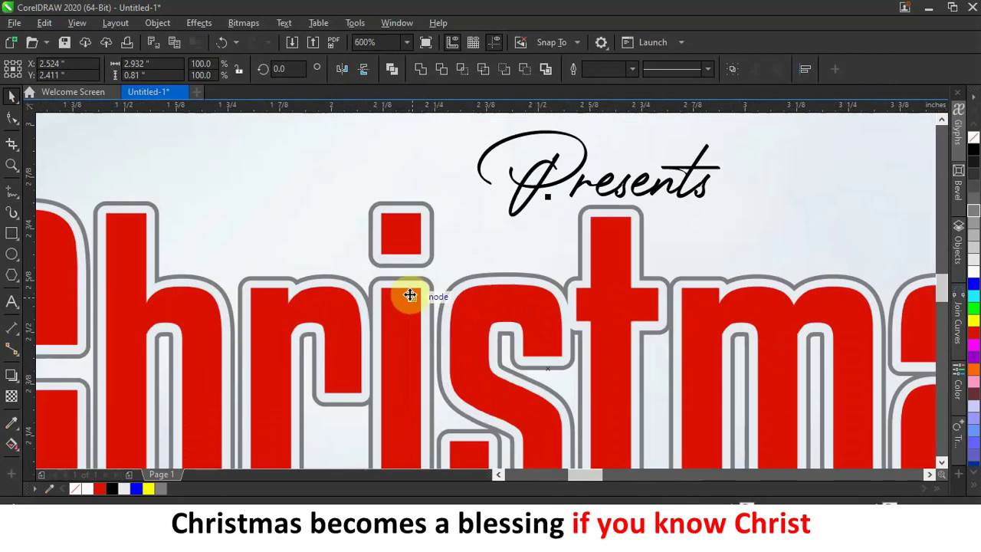
pyautogui.scroll(-2, 403, 285)
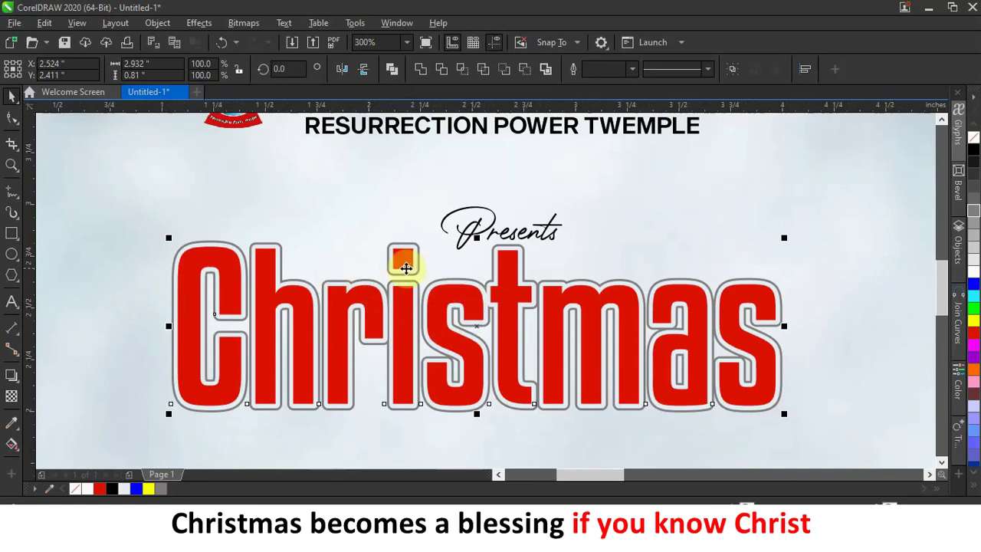
pyautogui.scroll(-2, 431, 268)
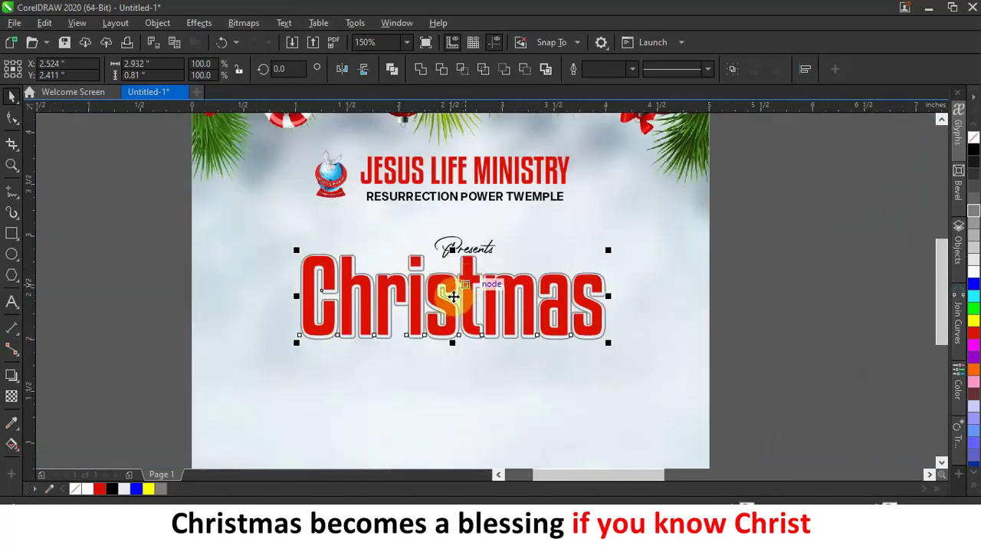
# Keep a spare copy of the outlined lettering beside the page, and group the Christmas lettering positioned lower beneath Presents
pyautogui.moveTo(449, 296); pyautogui.dragTo(848, 310)
pyautogui.click(886, 342)
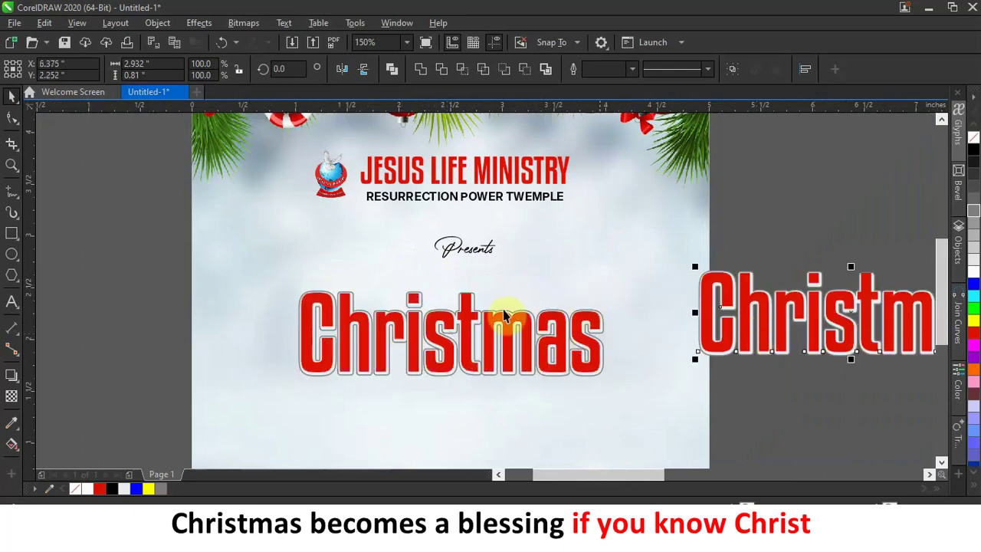
pyautogui.moveTo(246, 271); pyautogui.dragTo(635, 409)
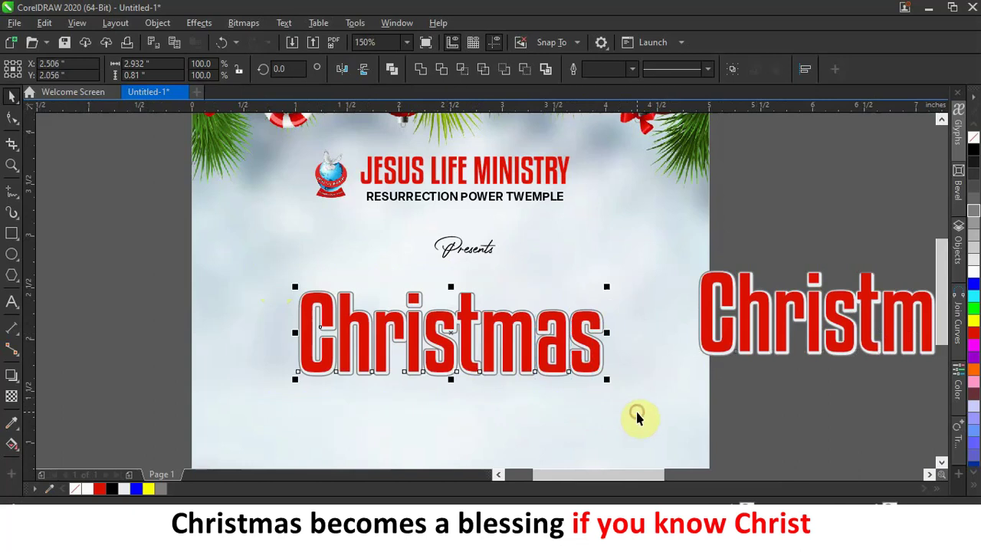
pyautogui.click(735, 73)
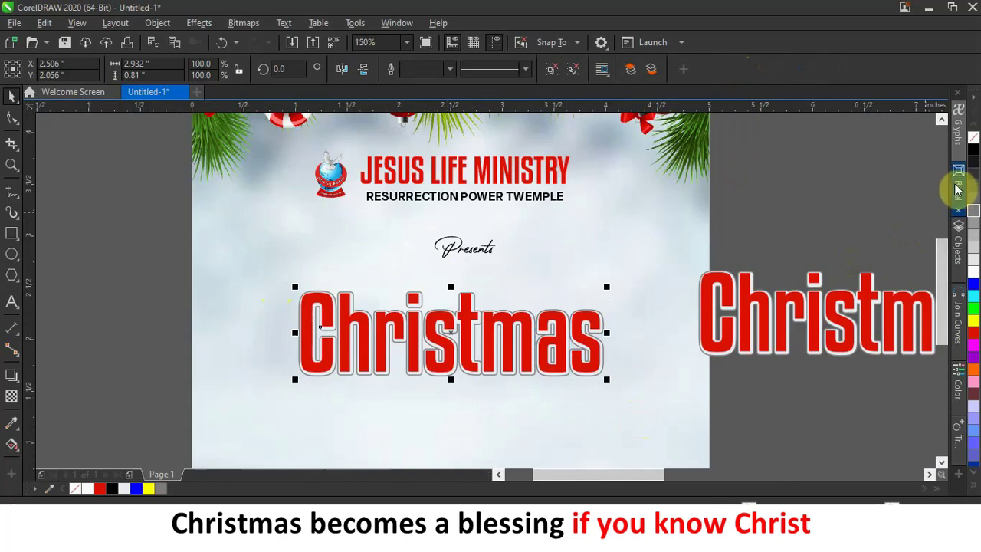
pyautogui.click(160, 24)
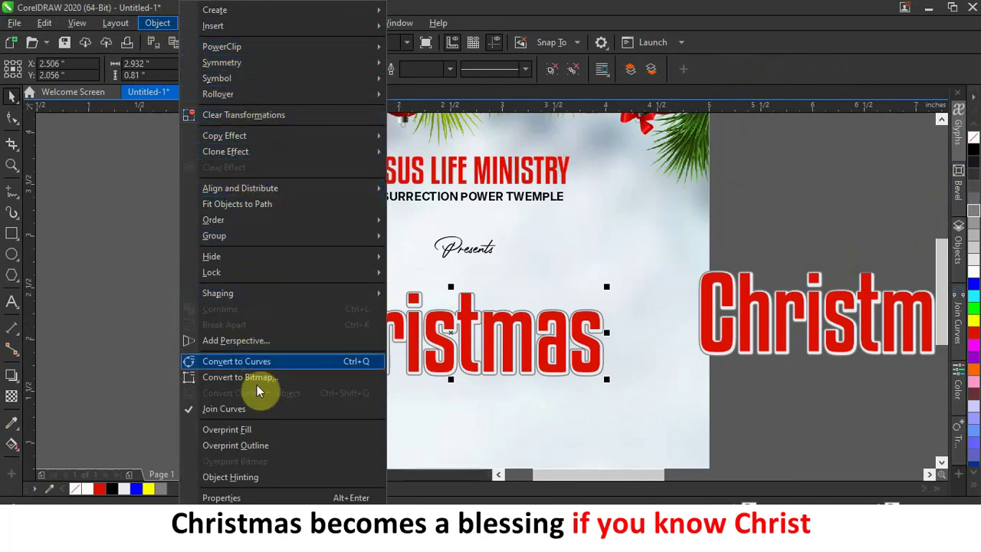
pyautogui.click(81, 302)
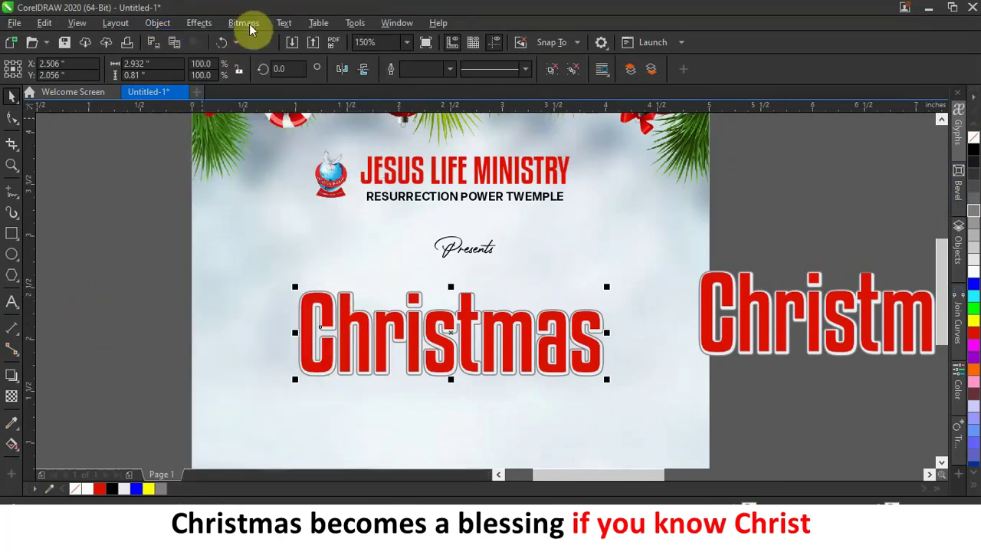
pyautogui.click(213, 28)
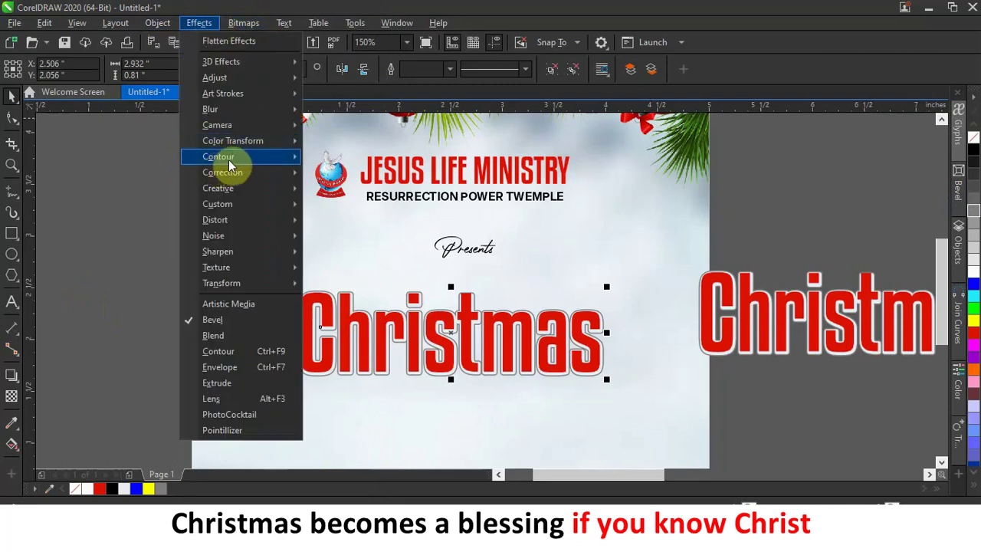
pyautogui.moveTo(293, 161)
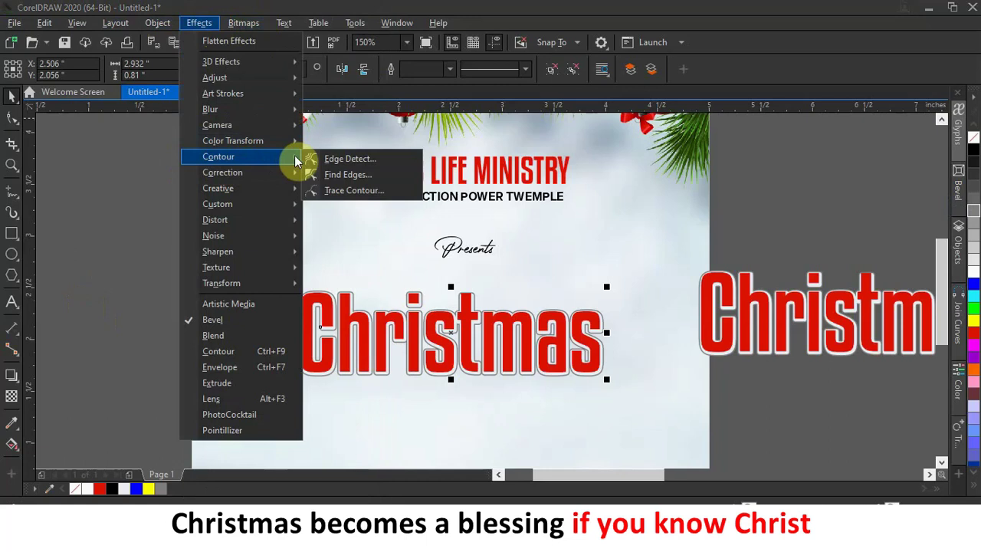
pyautogui.click(99, 219)
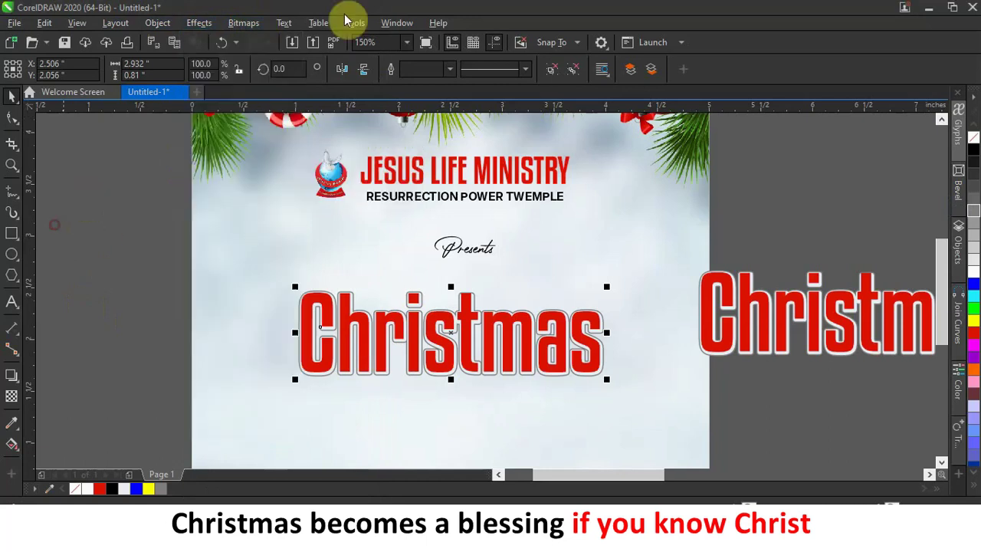
pyautogui.click(404, 25)
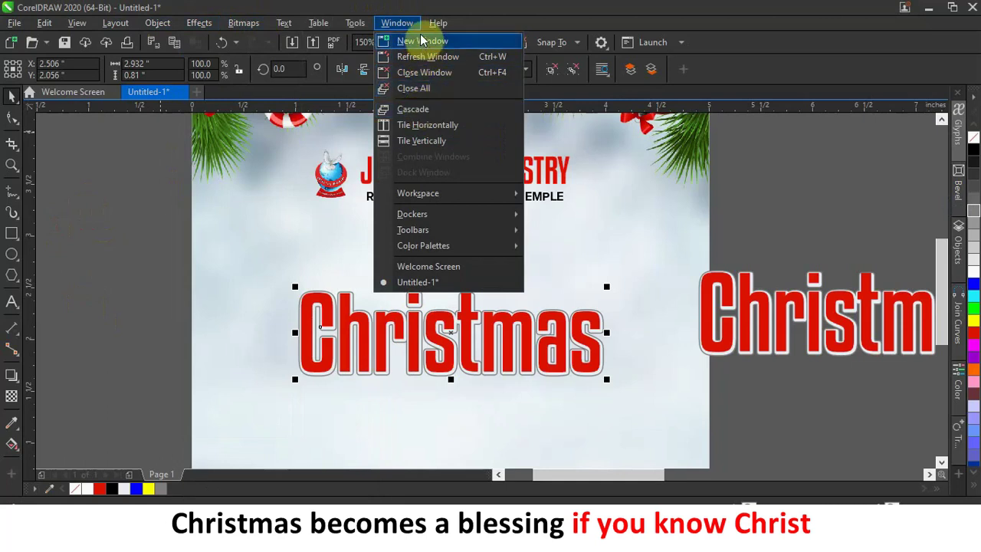
pyautogui.moveTo(452, 215)
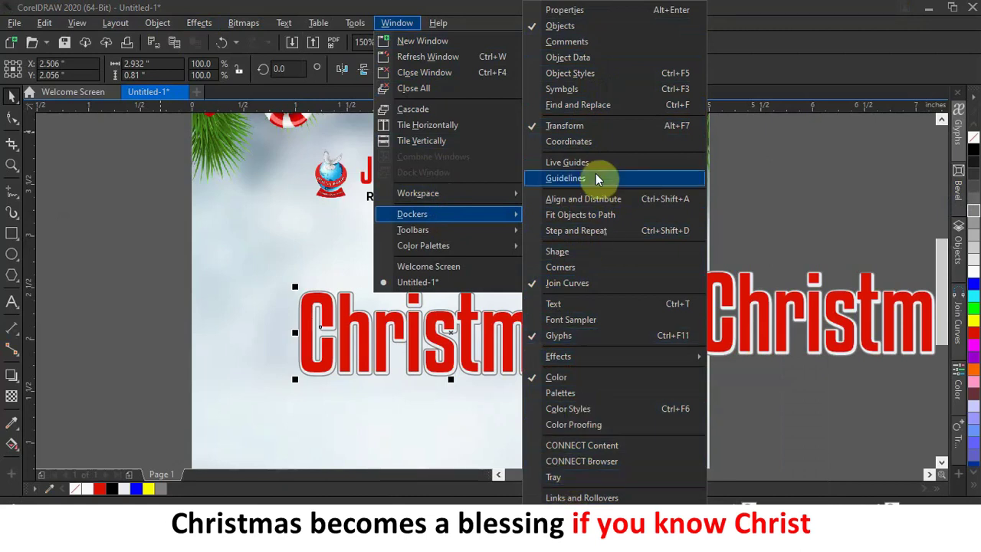
pyautogui.click(783, 188)
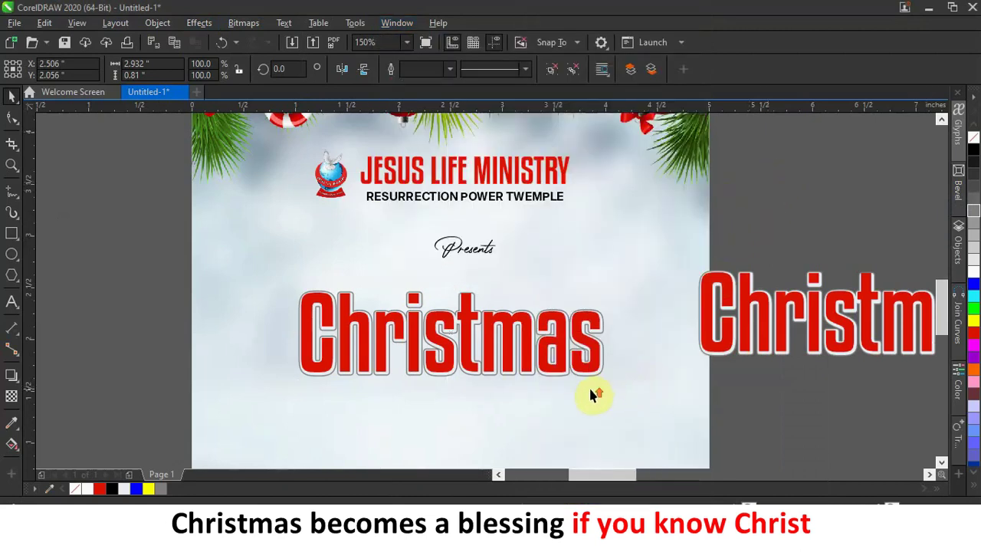
pyautogui.scroll(4, 590, 395)
pyautogui.scroll(-5, 596, 369)
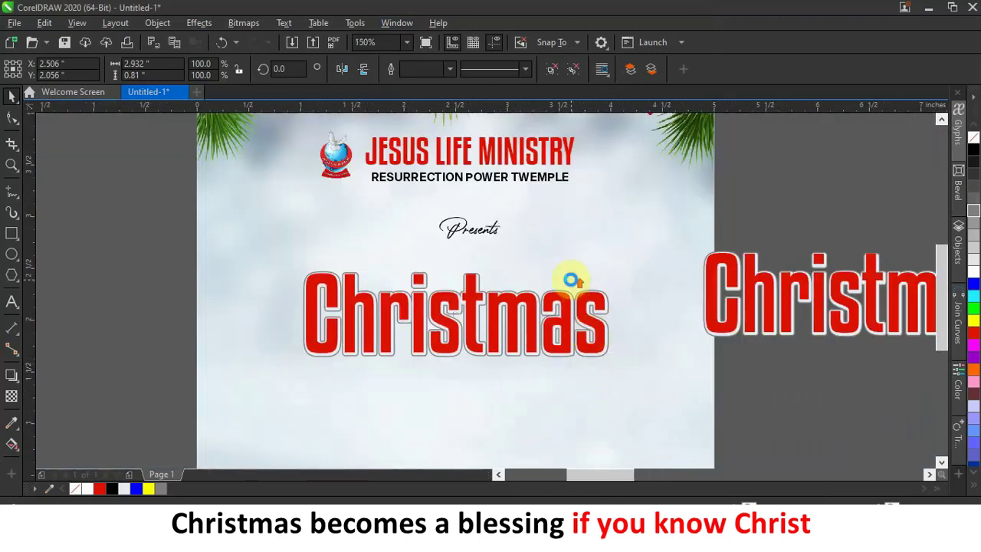
pyautogui.scroll(5, 571, 279)
pyautogui.scroll(-5, 574, 235)
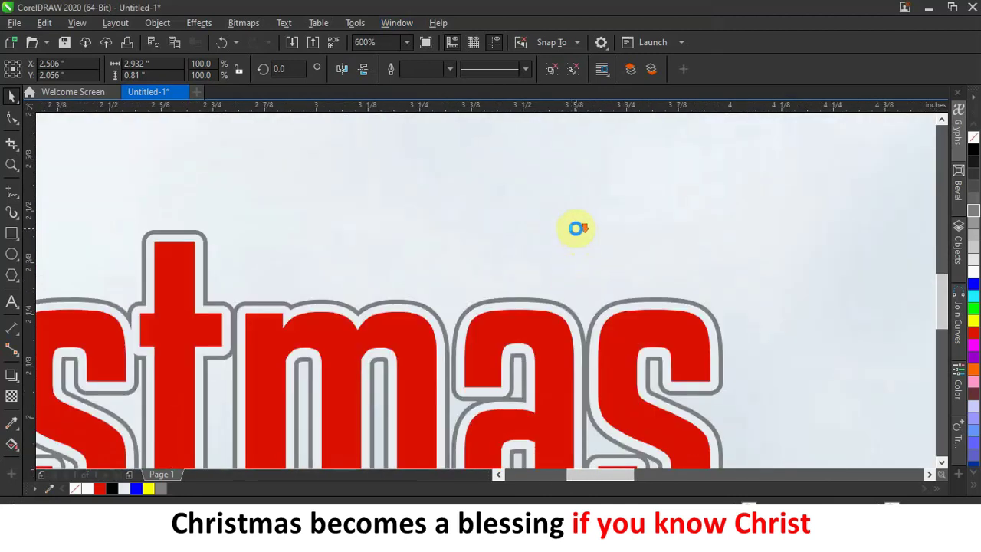
pyautogui.click(770, 343)
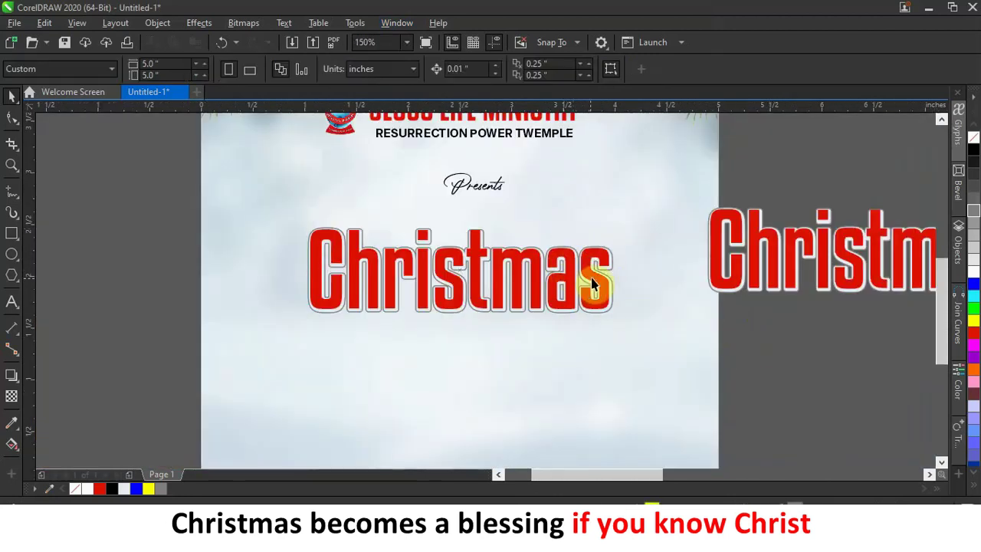
# Ungroup the Christmas lettering on the page and apply a Soft edge bevel with a 0.09" distance to its red text
pyautogui.click(591, 282)
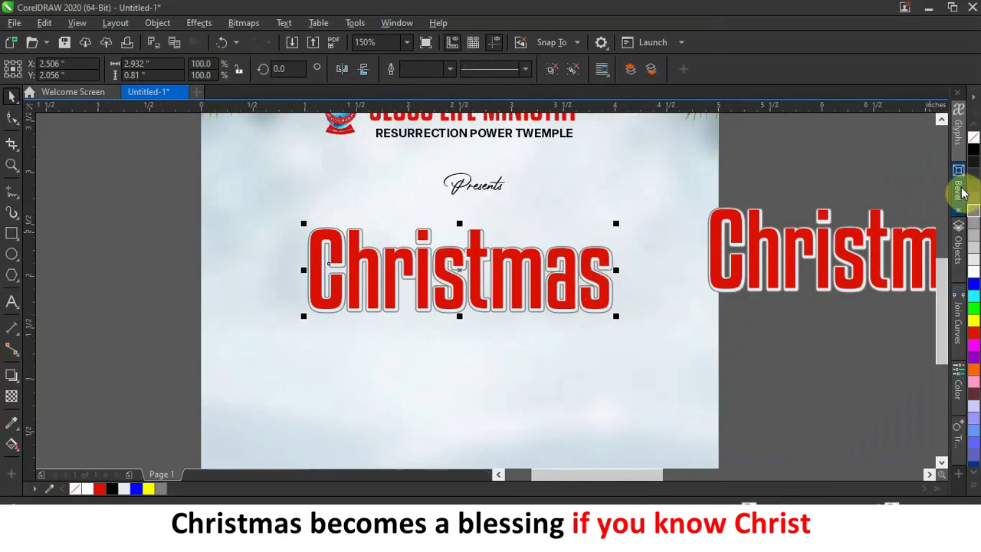
pyautogui.click(961, 191)
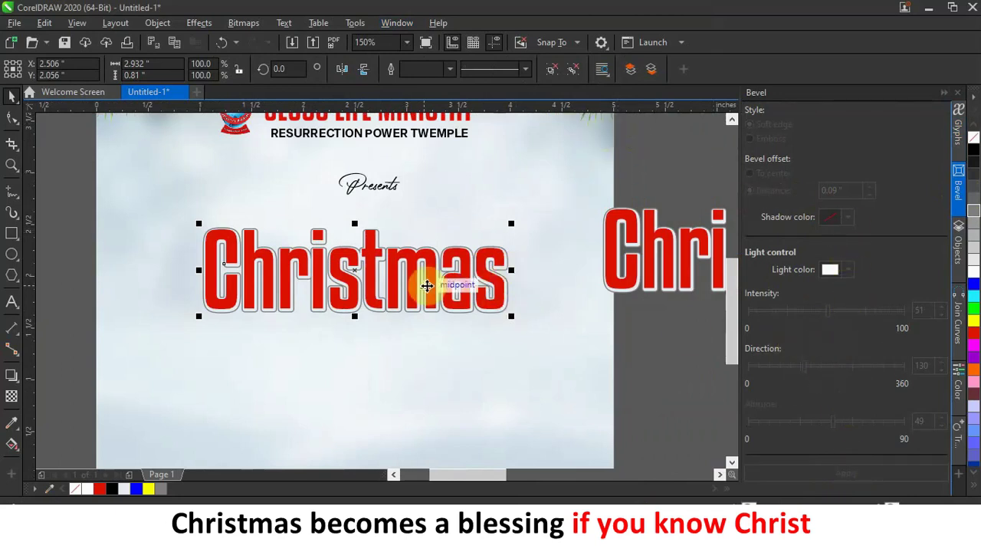
pyautogui.moveTo(490, 270); pyautogui.dragTo(515, 270)
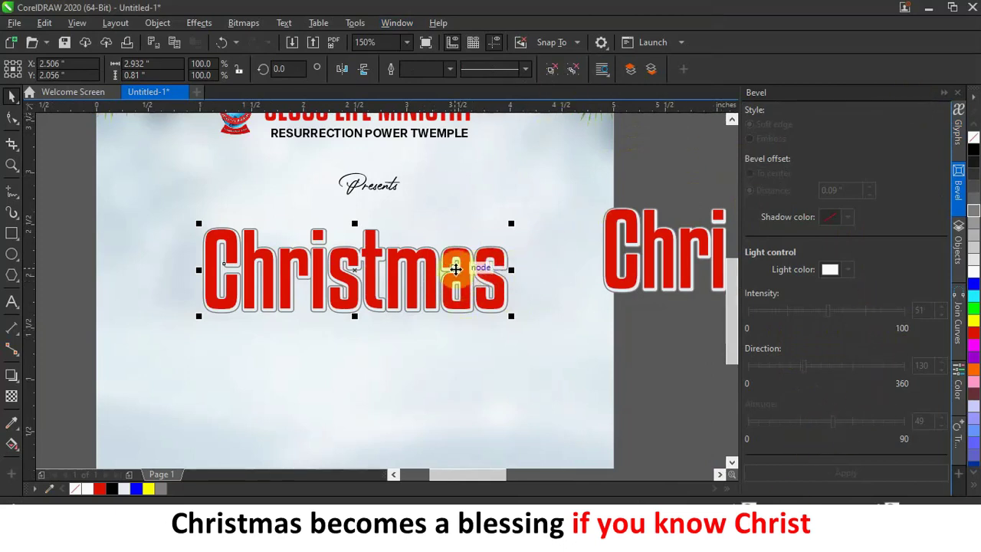
pyautogui.click(573, 69)
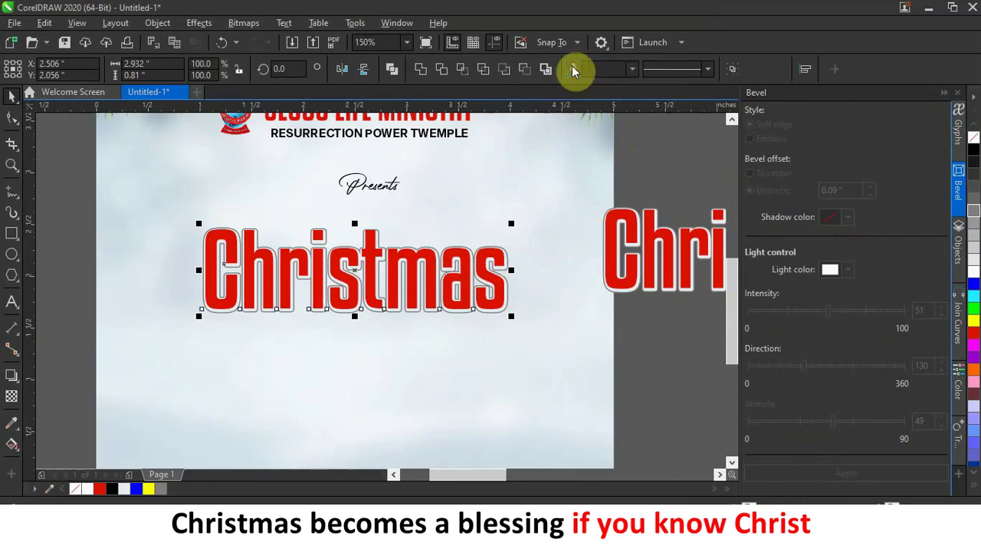
pyautogui.click(651, 184)
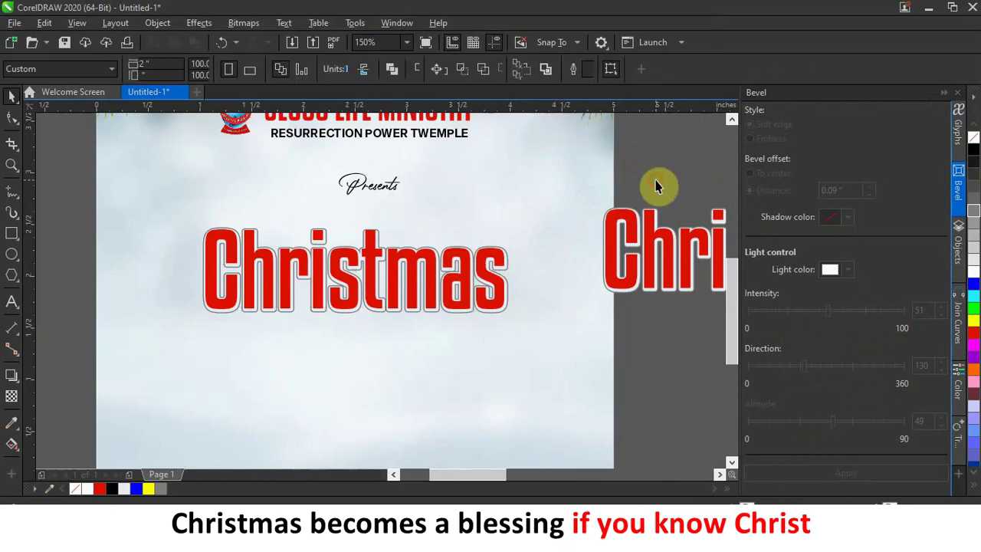
pyautogui.click(496, 261)
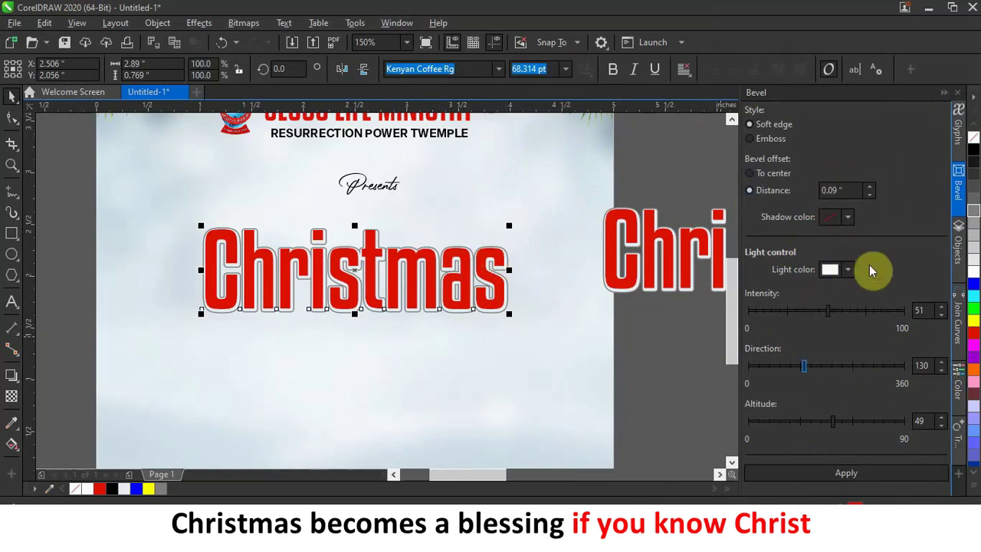
pyautogui.click(840, 473)
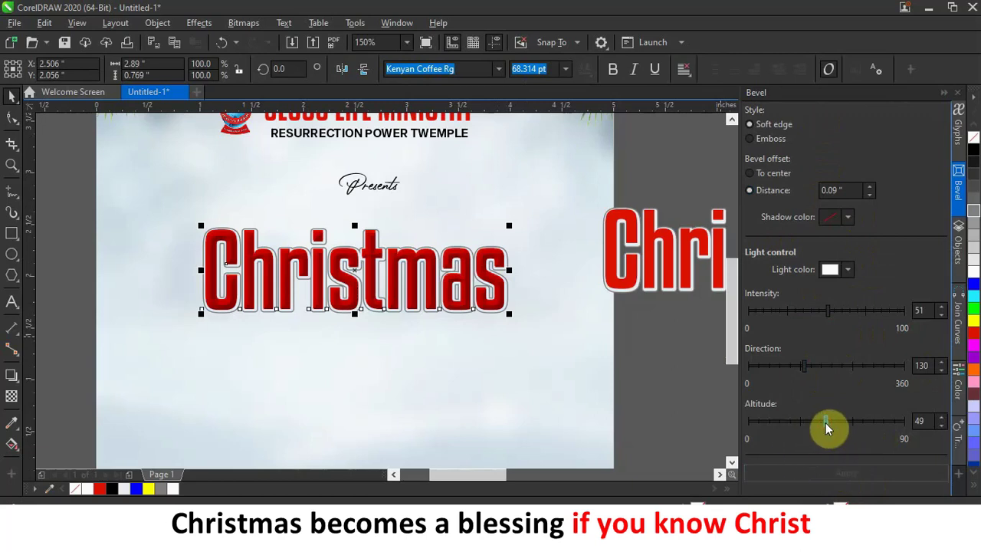
# Set the bevel's altitude to 19 and its light intensity to 86, and apply them to the red Christmas text
pyautogui.moveTo(789, 423); pyautogui.dragTo(781, 425)
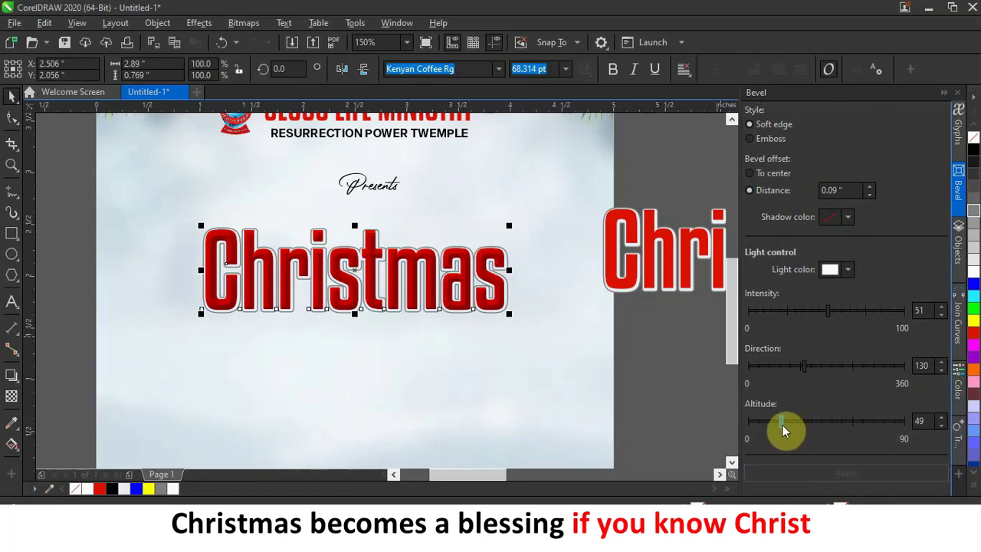
pyautogui.click(829, 312)
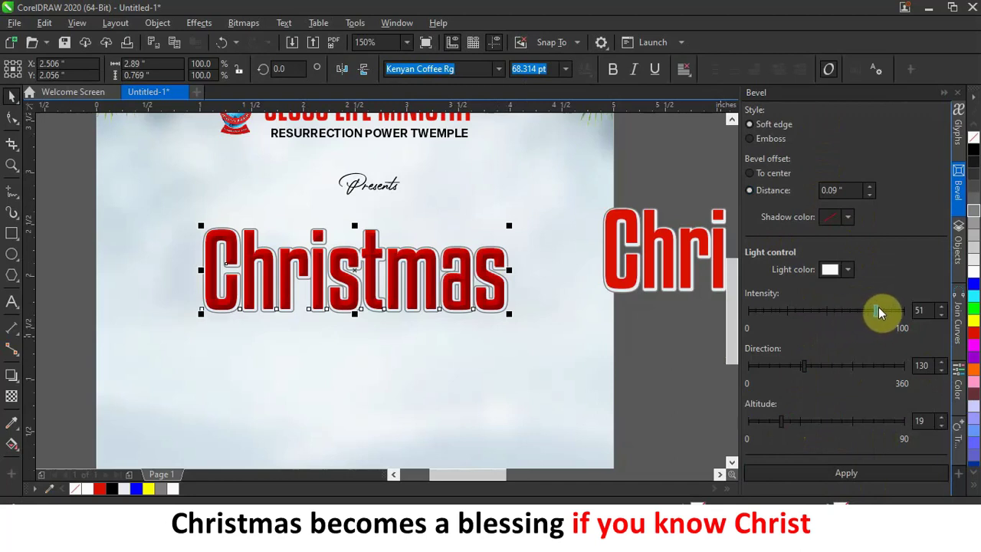
pyautogui.click(845, 473)
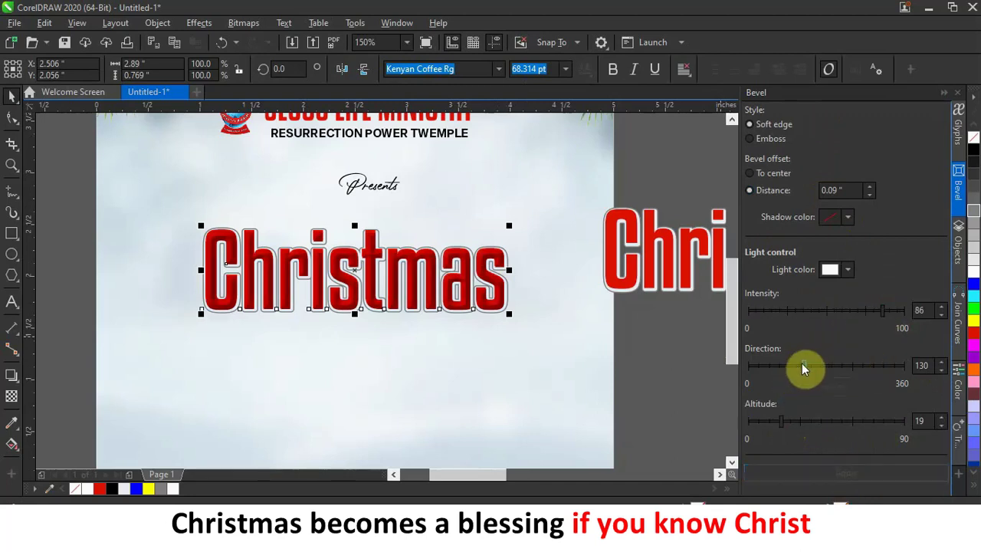
# Try different altitudes for the red text's bevel and apply a final altitude of 84
pyautogui.moveTo(781, 421); pyautogui.dragTo(759, 427)
pyautogui.click(856, 475)
pyautogui.moveTo(884, 415); pyautogui.dragTo(884, 416)
pyautogui.click(885, 469)
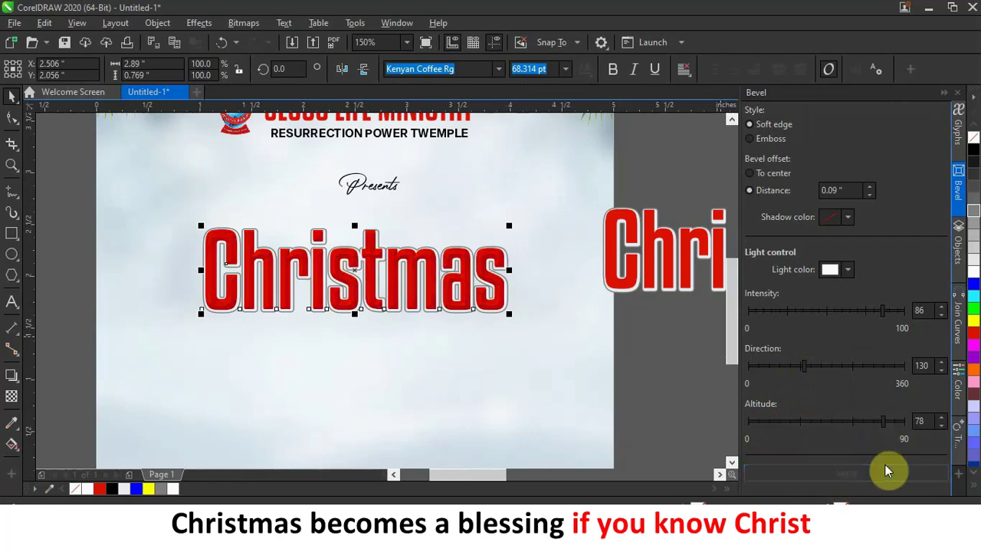
pyautogui.moveTo(883, 422); pyautogui.dragTo(894, 421)
pyautogui.click(855, 475)
# Try an Emboss bevel with a 0.02" distance on the red Christmas text and undo it
pyautogui.click(750, 140)
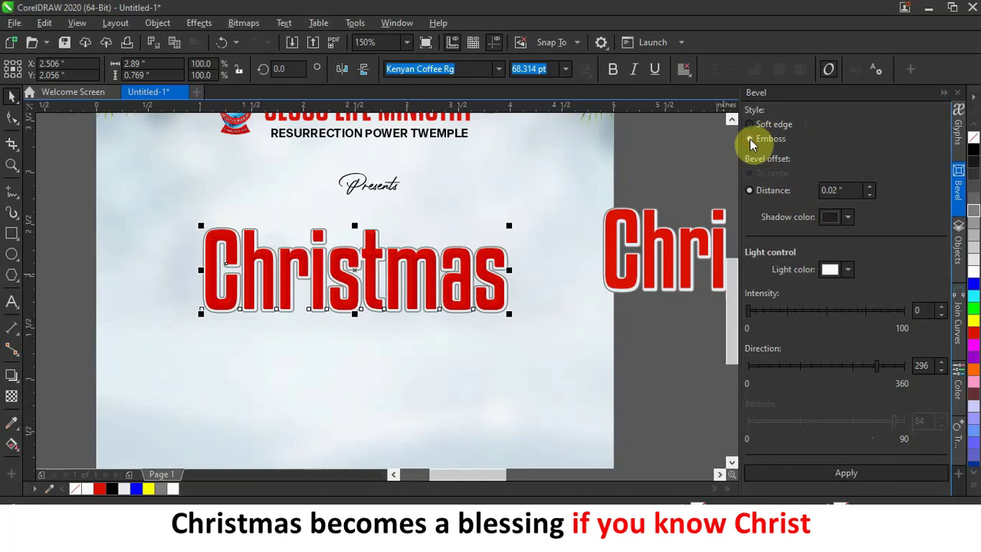
pyautogui.click(849, 473)
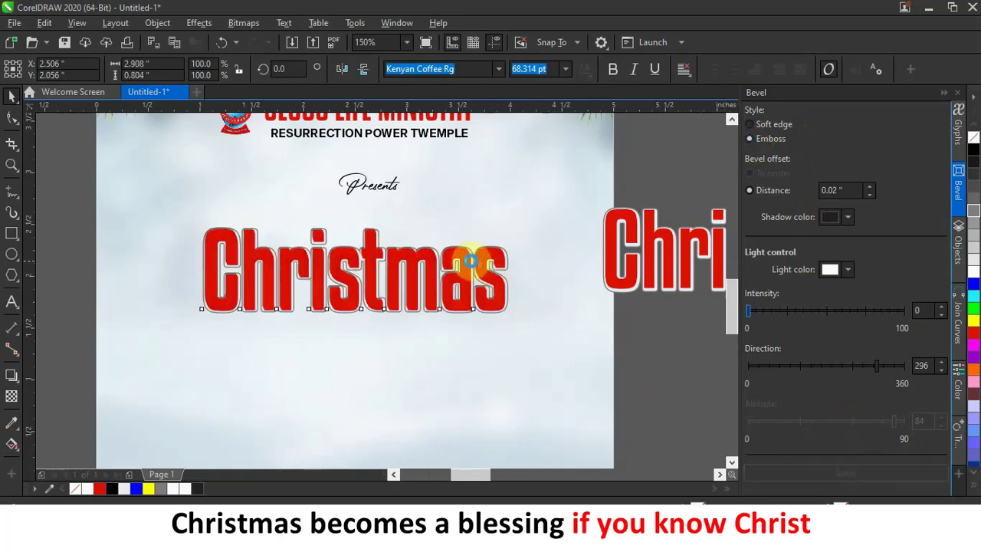
pyautogui.scroll(4, 468, 259)
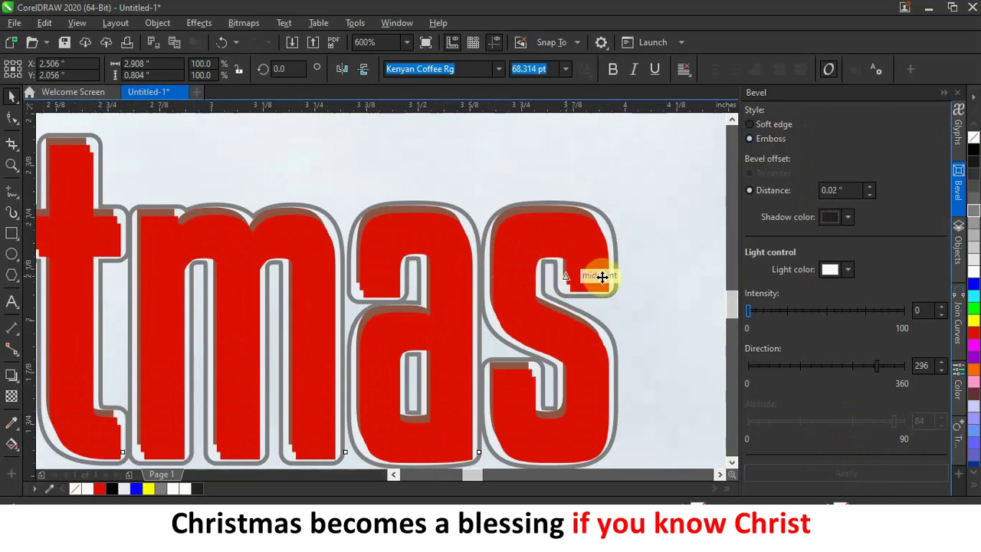
pyautogui.hotkey('ctrl', 'z')
pyautogui.scroll(-2, 630, 265)
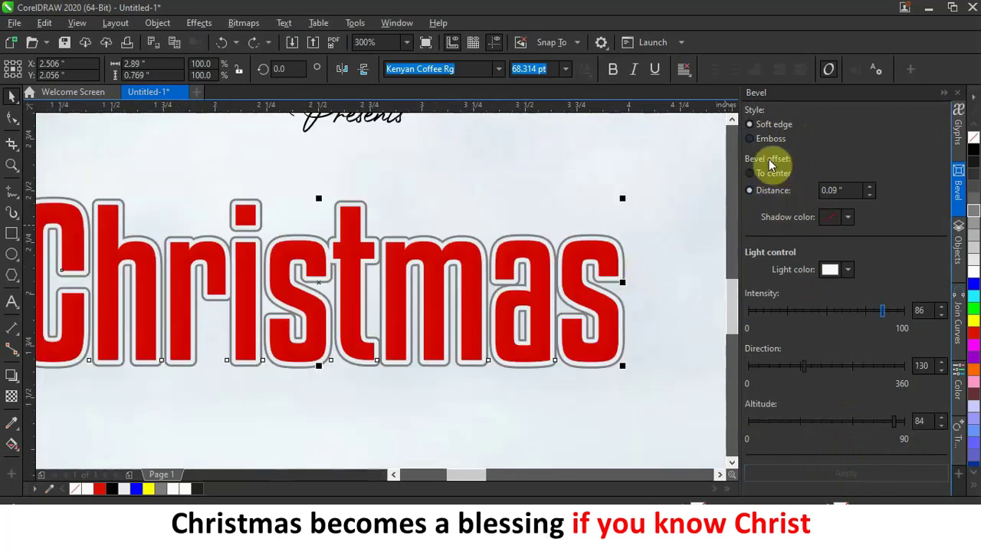
# Apply the Soft edge bevel with its offset set to To center and collapse the Bevel settings
pyautogui.scroll(-2, 639, 245)
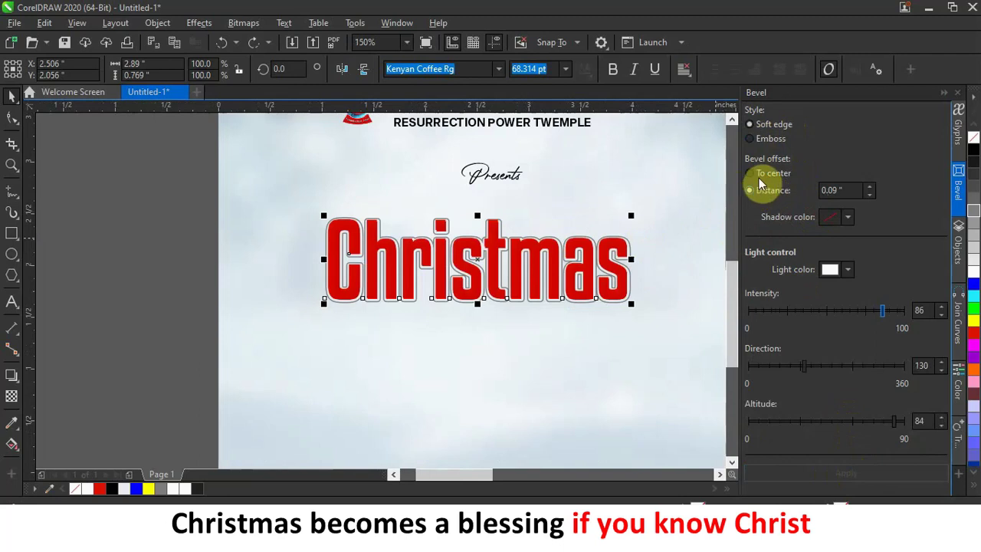
pyautogui.click(750, 174)
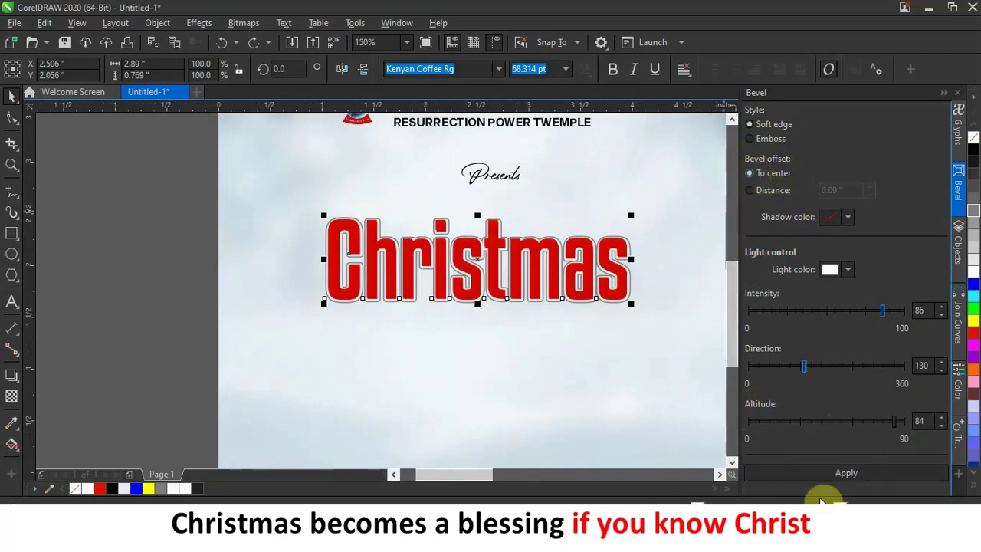
pyautogui.click(829, 470)
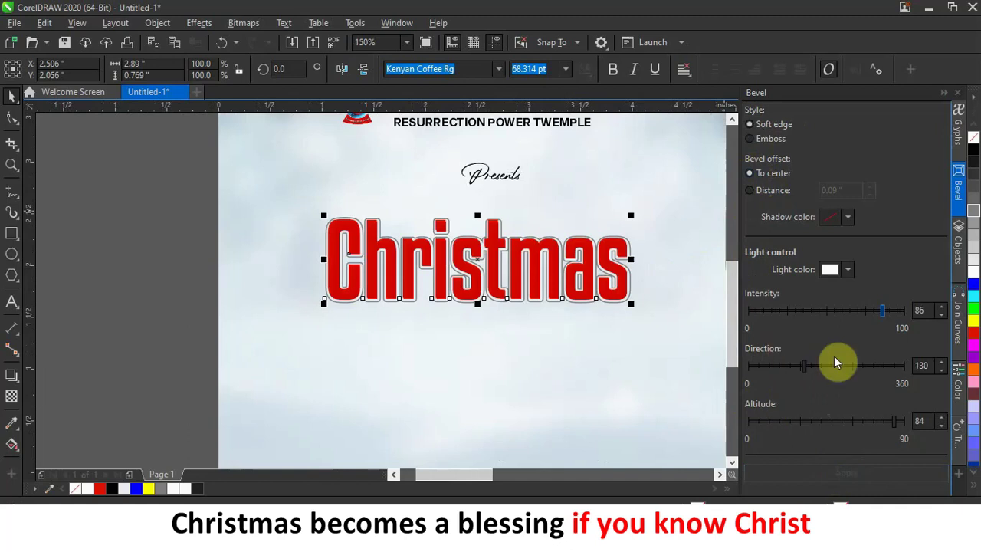
pyautogui.click(944, 94)
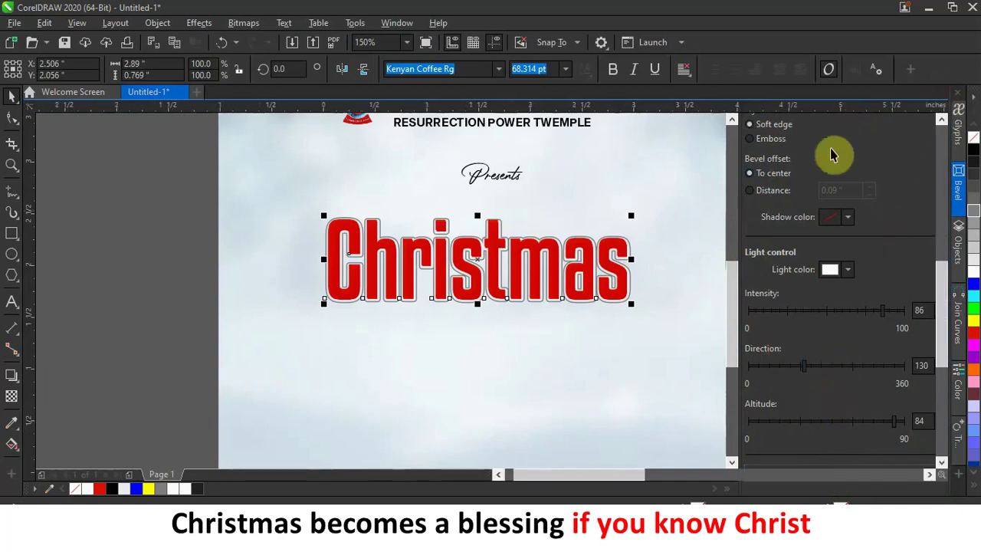
# Group the beveled Christmas lettering with its outline and give it a downward drop shadow with an opacity of 89
pyautogui.moveTo(274, 192); pyautogui.dragTo(762, 338)
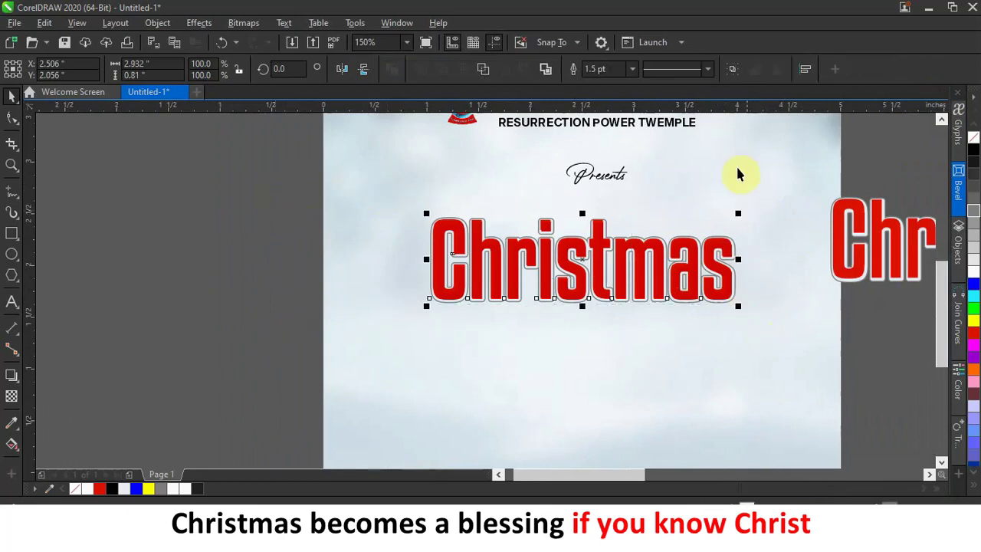
pyautogui.click(732, 69)
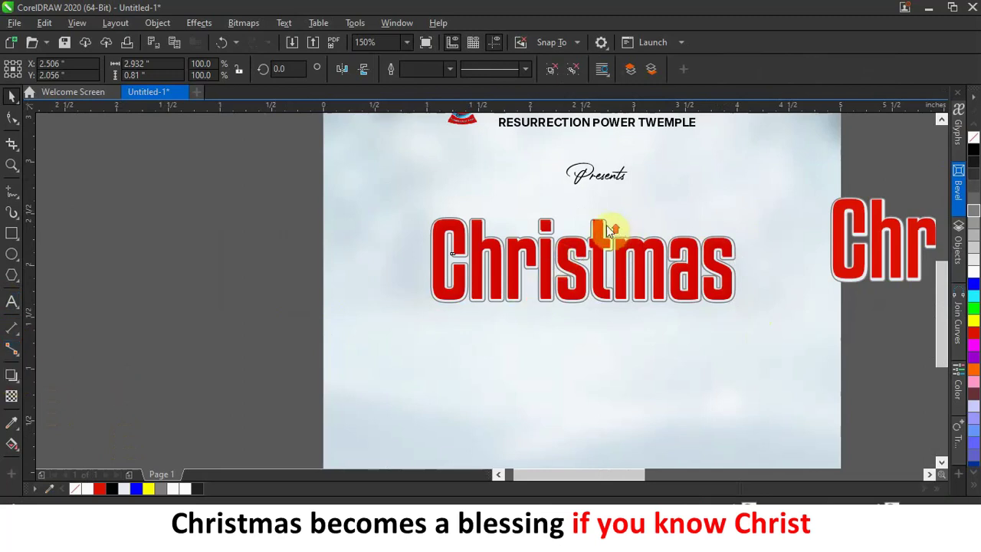
pyautogui.scroll(2, 603, 226)
pyautogui.moveTo(592, 213); pyautogui.dragTo(561, 391)
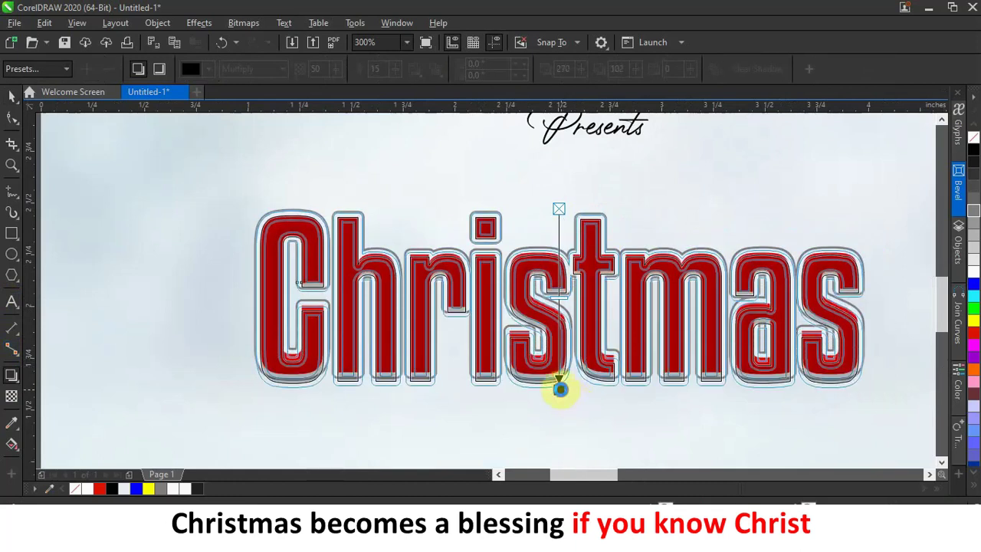
pyautogui.moveTo(560, 390); pyautogui.dragTo(558, 389)
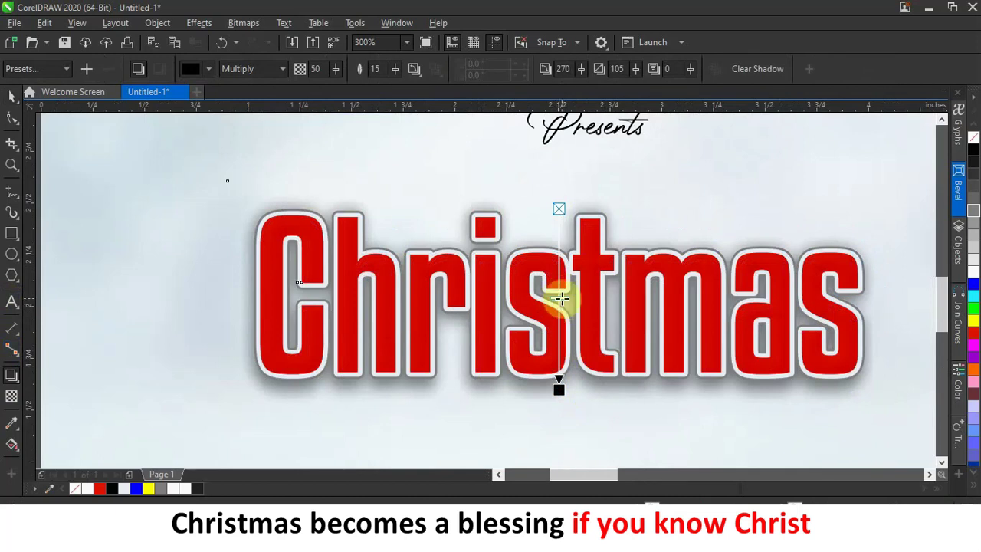
pyautogui.moveTo(562, 298); pyautogui.dragTo(559, 367)
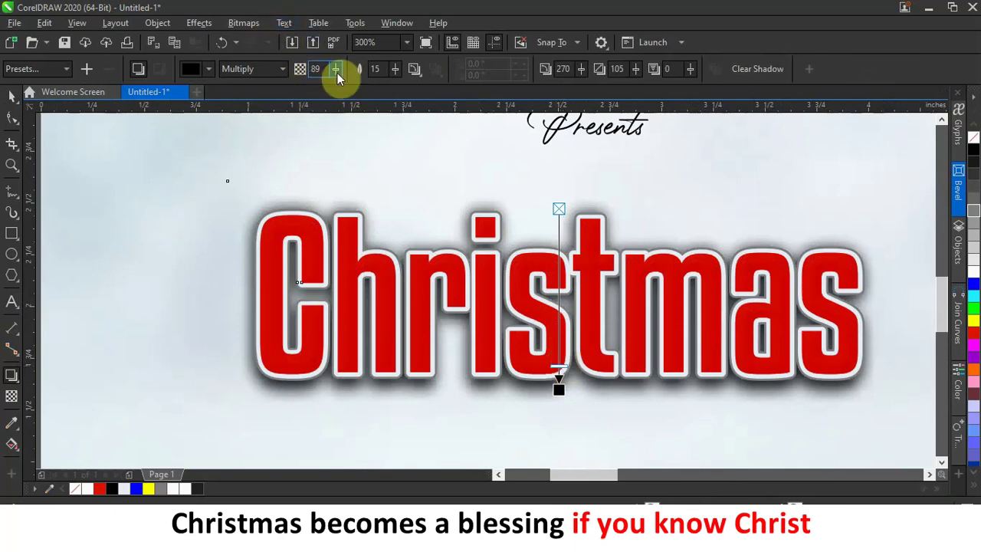
# Sharpen the drop shadow of the Christmas lettering by setting its feathering to 9
pyautogui.click(394, 66)
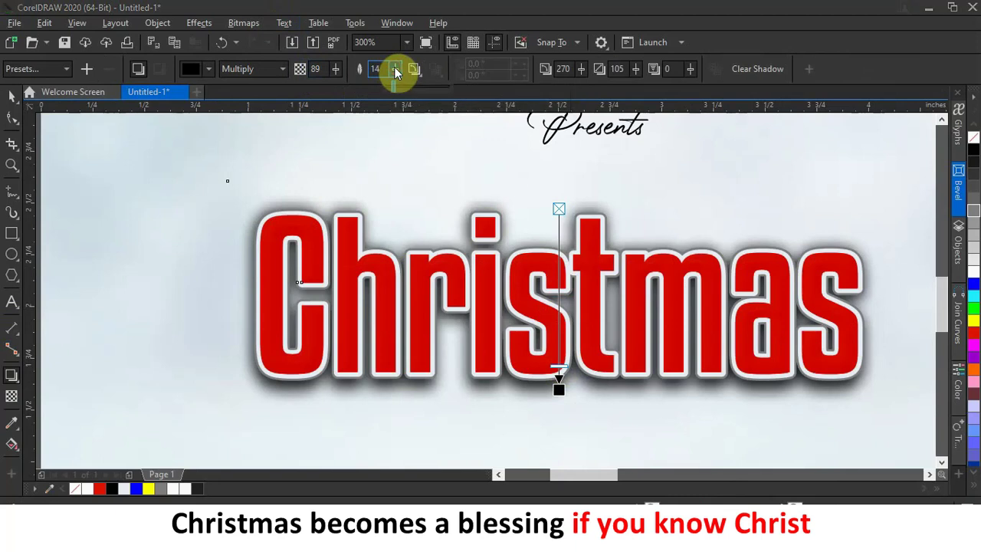
pyautogui.moveTo(393, 85); pyautogui.dragTo(399, 86)
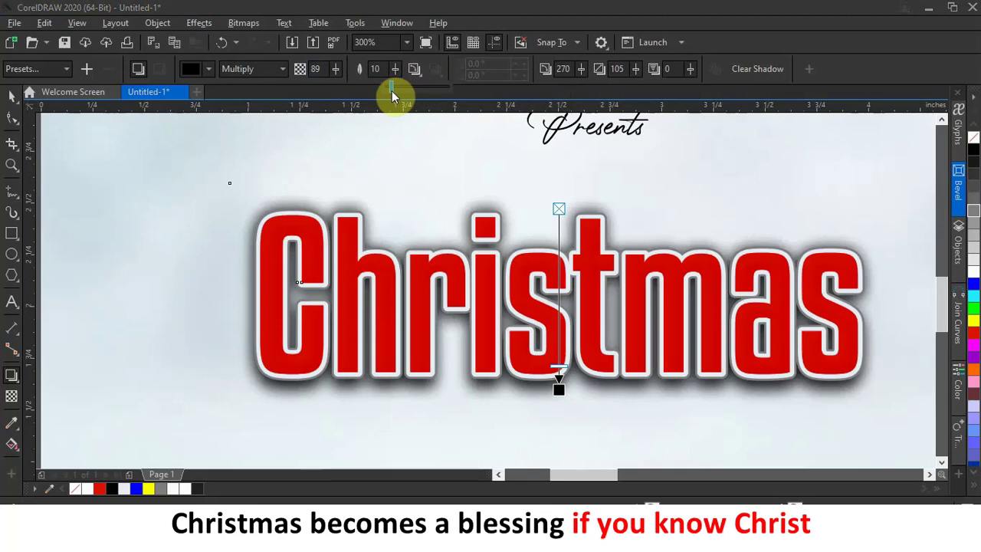
pyautogui.click(376, 69)
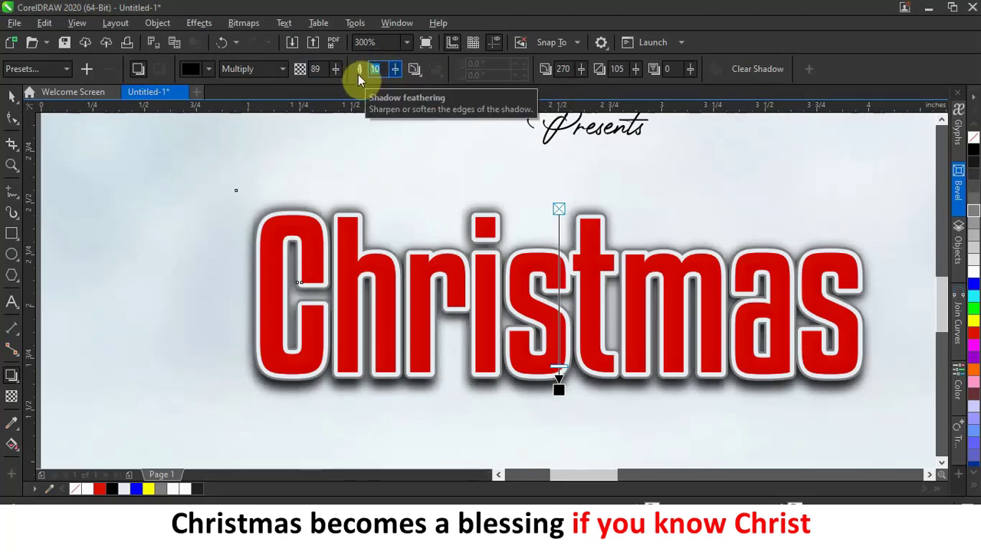
pyautogui.write('9')
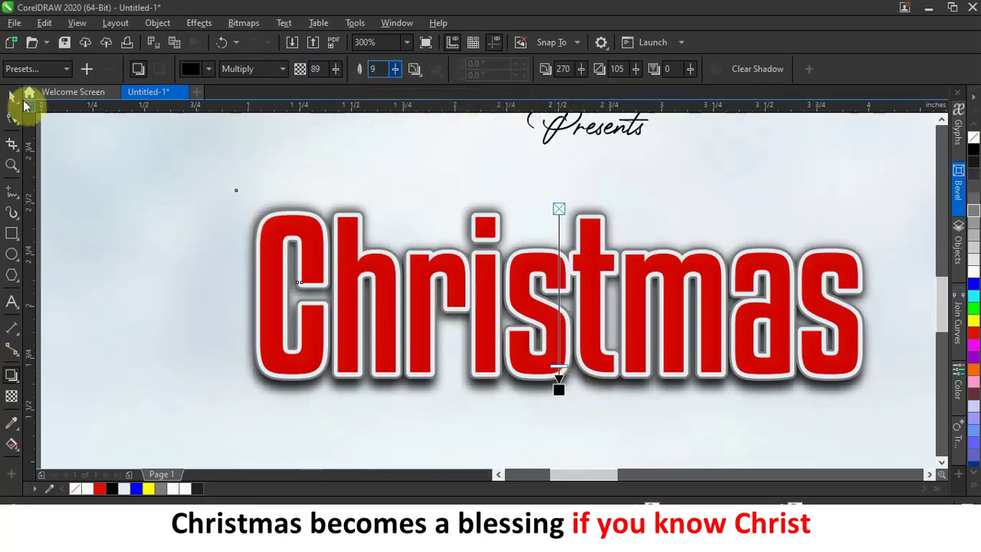
pyautogui.press('space')
# Delete the spare outlined and plain red Christmas copies beside the page
pyautogui.scroll(-1, 521, 245)
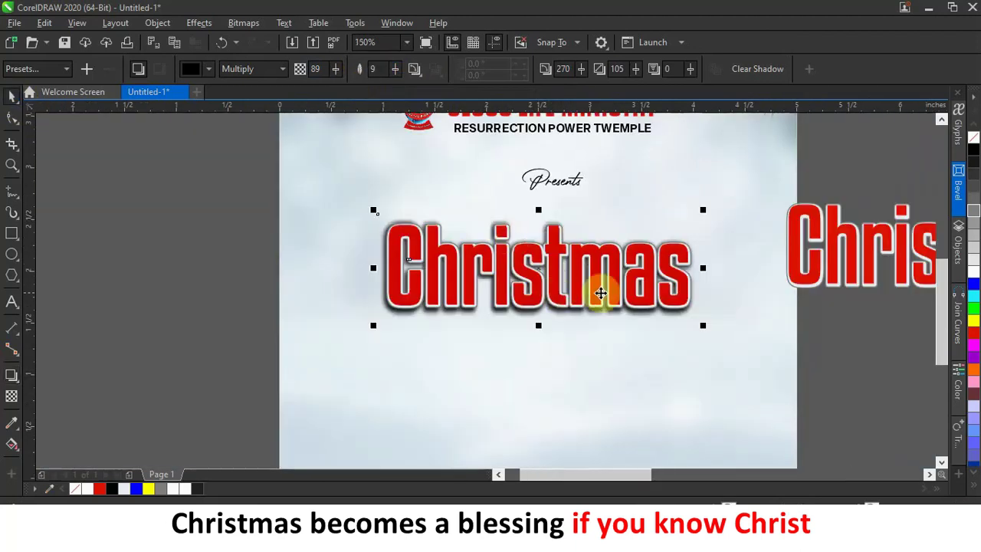
pyautogui.scroll(-1, 550, 258)
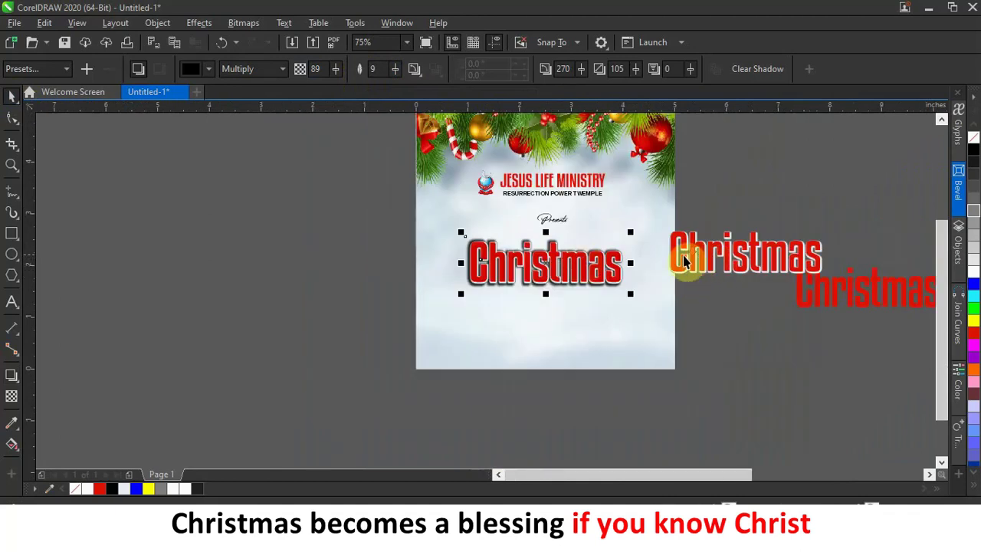
pyautogui.scroll(-1, 684, 256)
pyautogui.moveTo(826, 312); pyautogui.dragTo(668, 234)
pyautogui.press('Delete')
# Move the shadowed Christmas lettering up to sit close beneath Presents
pyautogui.scroll(2, 608, 245)
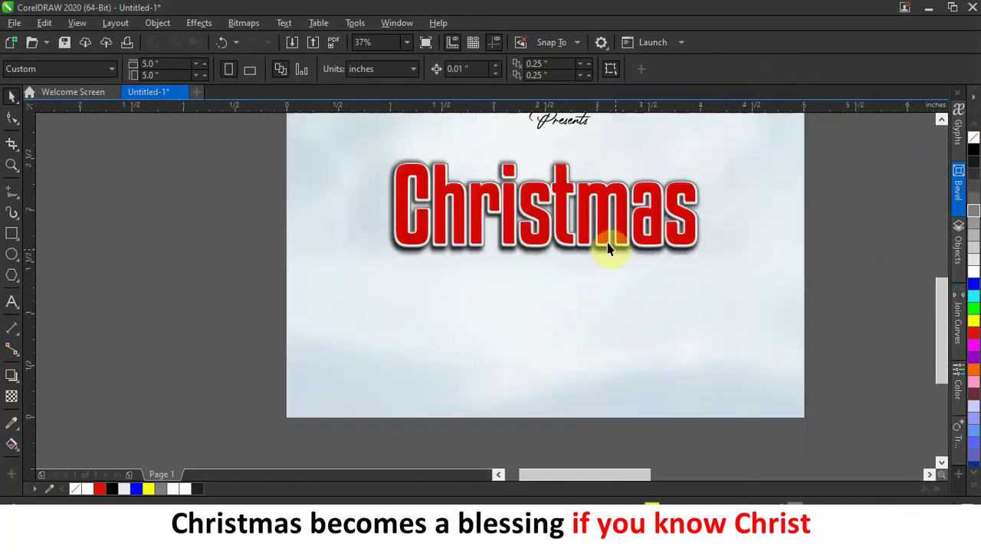
pyautogui.scroll(-1, 593, 200)
pyautogui.scroll(1, 587, 168)
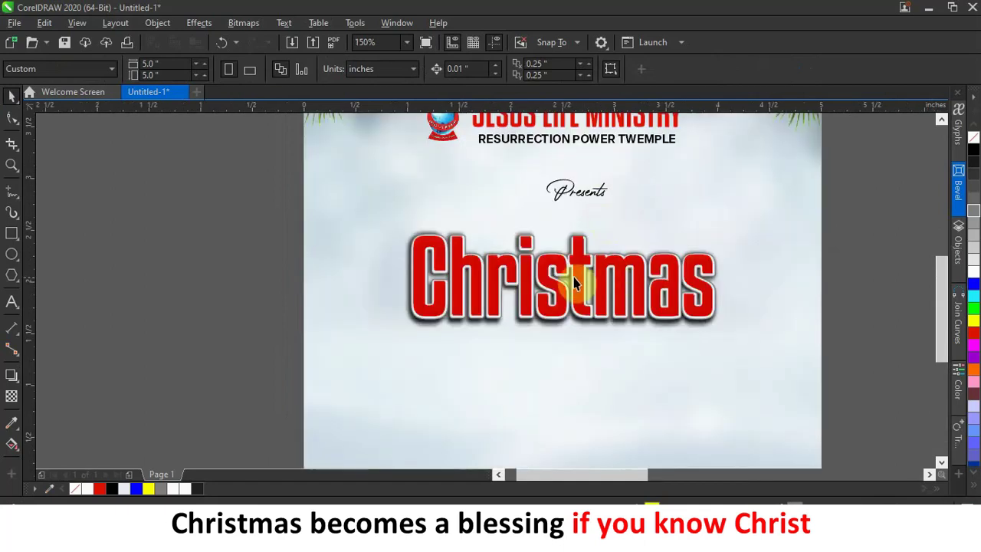
pyautogui.moveTo(587, 245); pyautogui.dragTo(588, 224)
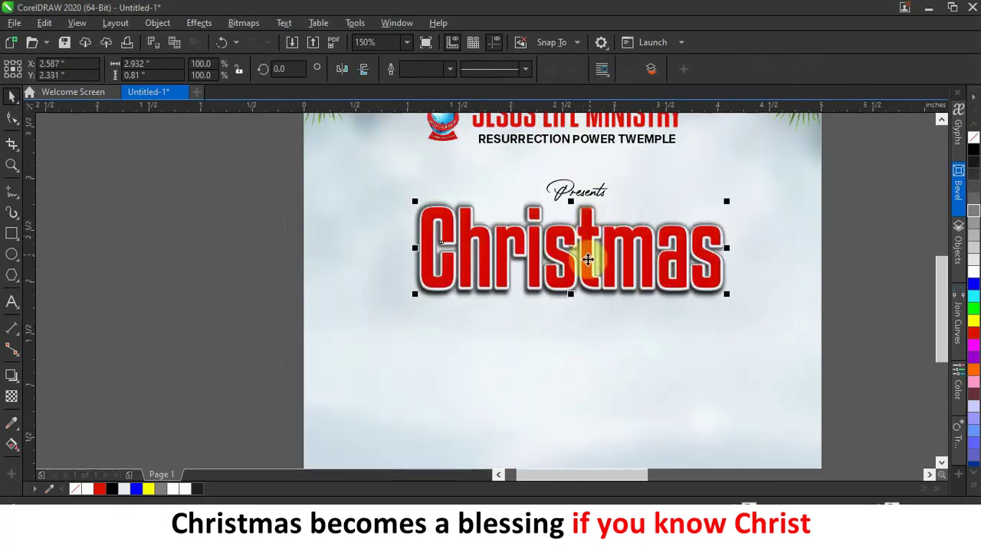
pyautogui.click(192, 307)
# Add the text Carol Night in the Black Stars font beneath the Christmas lettering
pyautogui.click(12, 301)
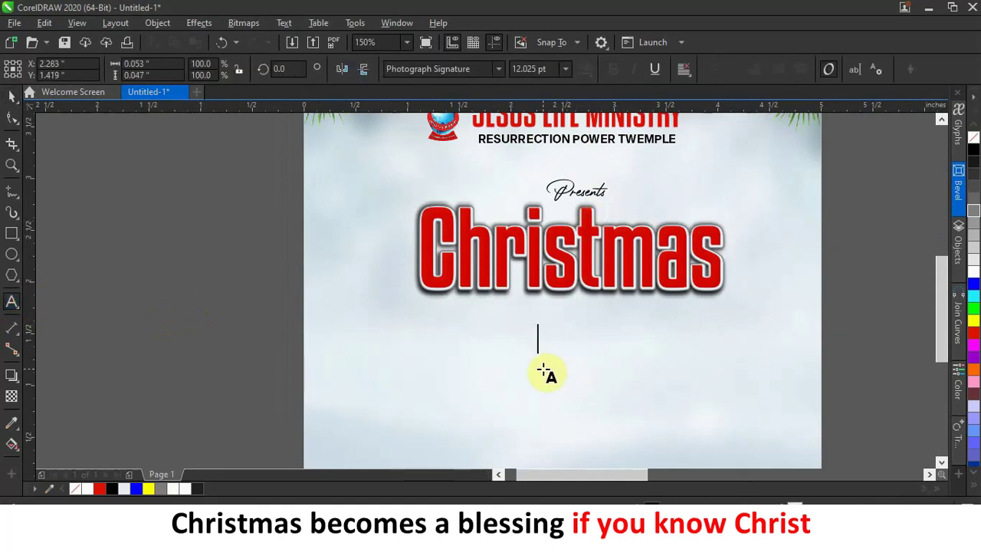
pyautogui.click(477, 69)
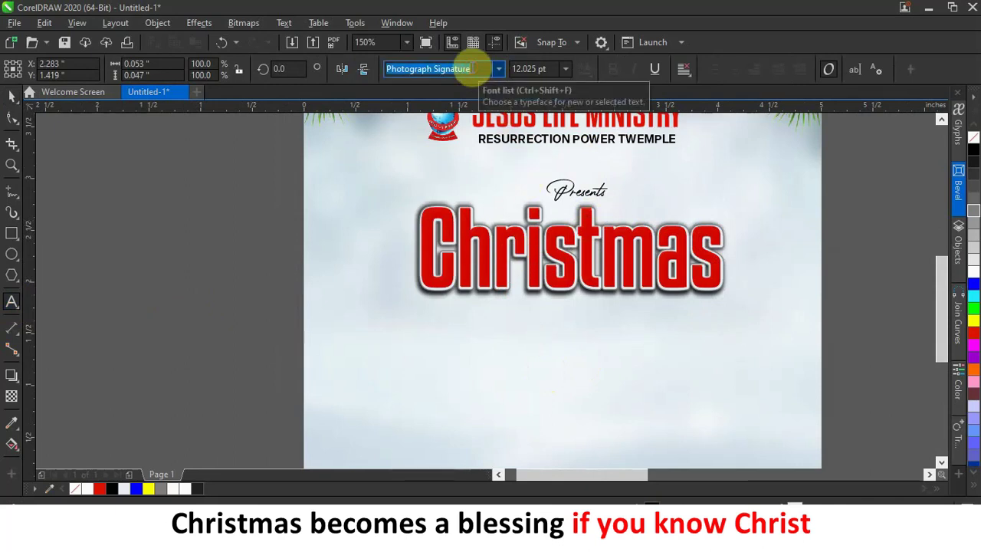
pyautogui.write('B')
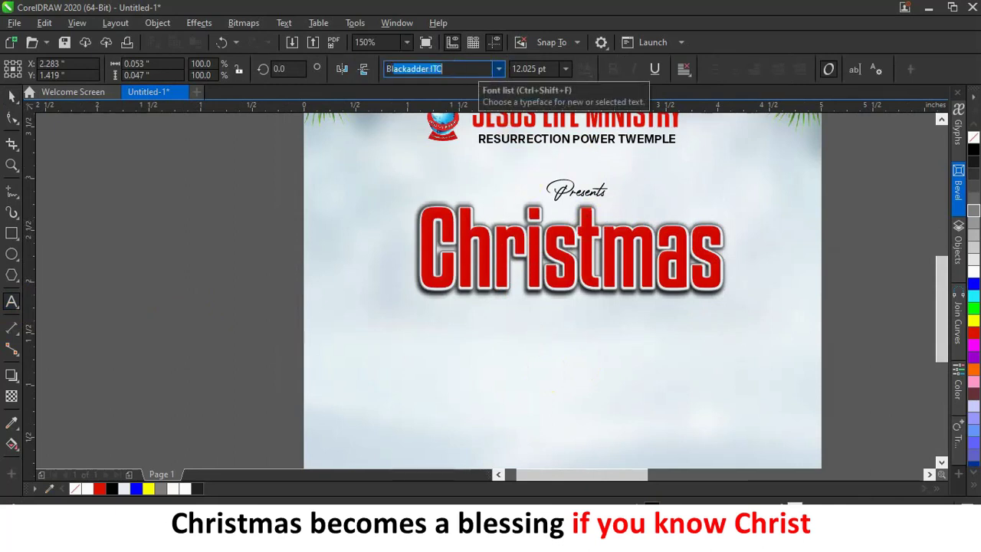
pyautogui.write('lack')
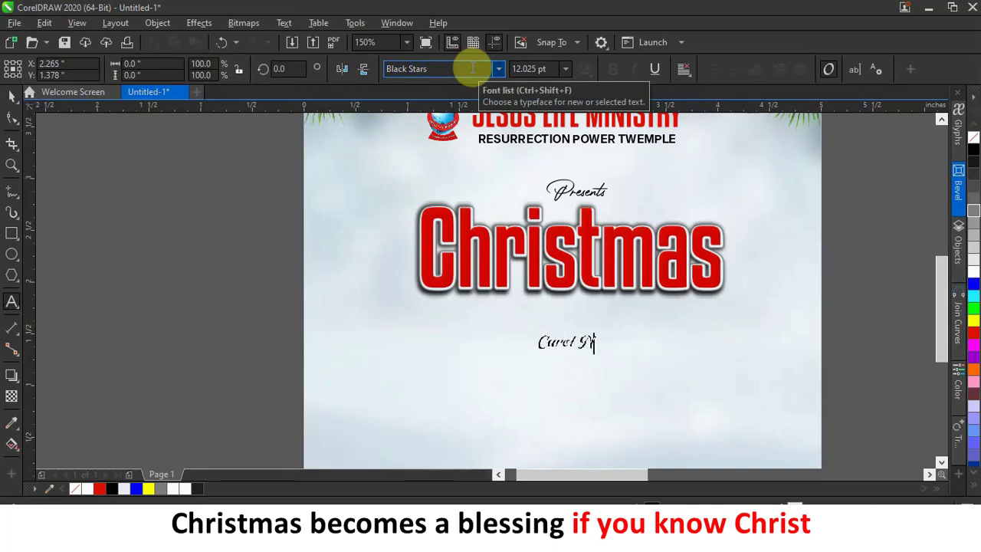
pyautogui.click(12, 94)
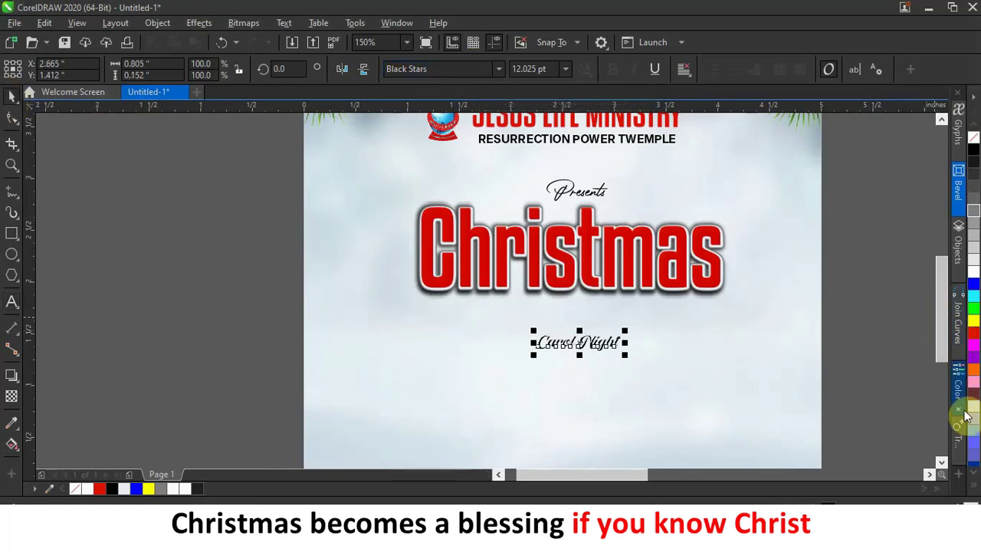
# Enlarge Carol Night to about 2.49 inches wide and place it centred just beneath the Christmas lettering
pyautogui.moveTo(626, 337); pyautogui.dragTo(771, 298)
pyautogui.click(539, 347)
pyautogui.moveTo(527, 357); pyautogui.dragTo(503, 361)
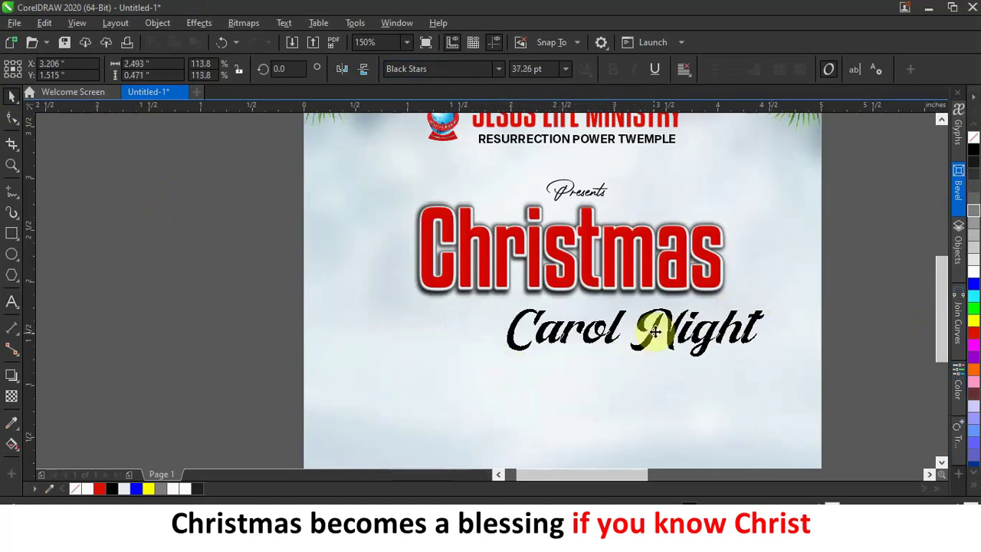
pyautogui.moveTo(653, 330); pyautogui.dragTo(592, 328)
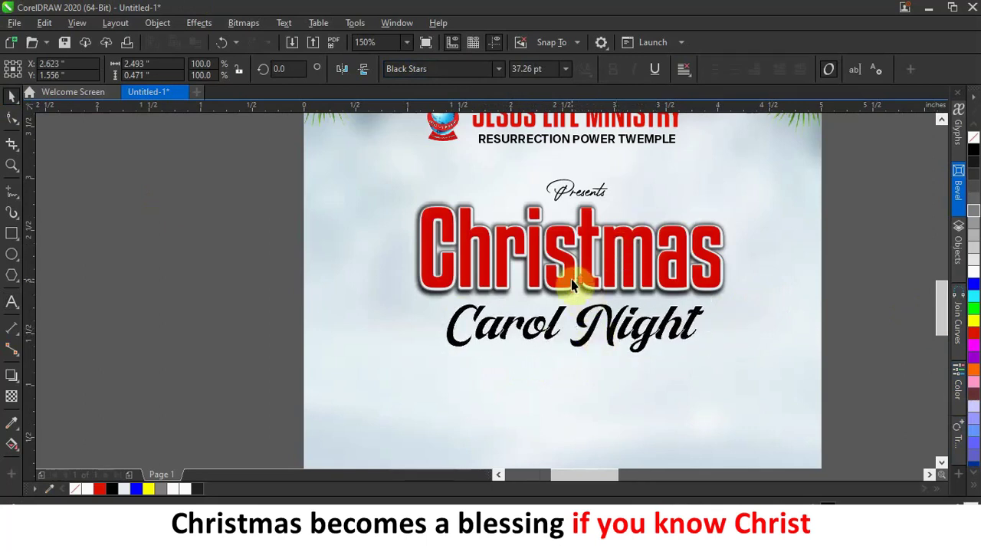
pyautogui.scroll(2, 558, 263)
pyautogui.scroll(2, 590, 222)
pyautogui.scroll(-2, 573, 223)
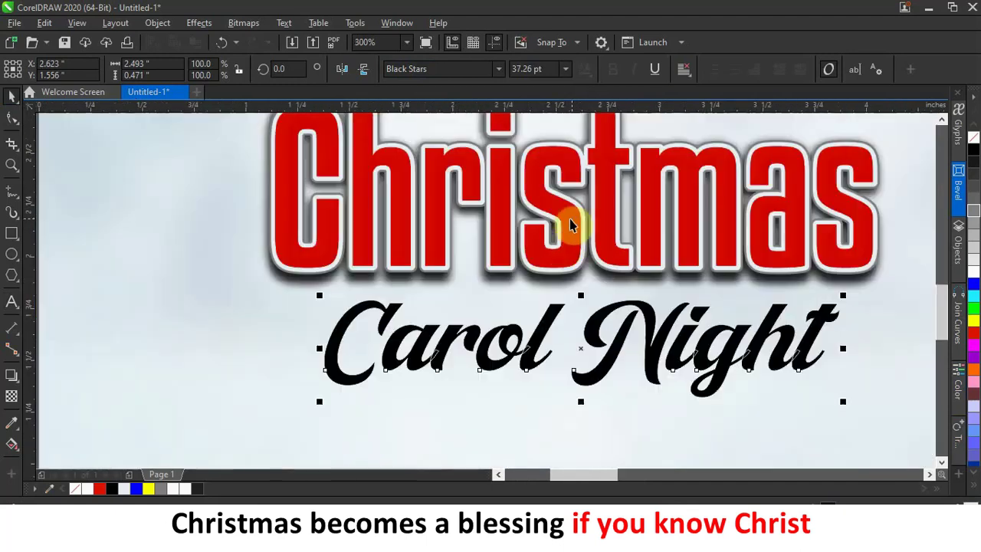
pyautogui.scroll(-1, 544, 278)
pyautogui.moveTo(543, 311); pyautogui.dragTo(537, 322)
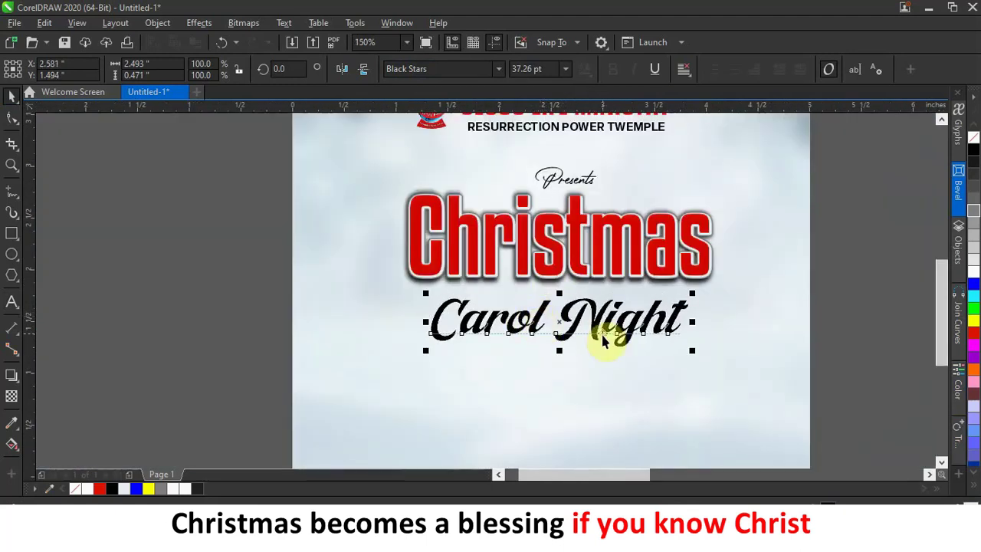
# Examine closely how the script letters of Carol Night join and overlap one another
pyautogui.scroll(2, 552, 330)
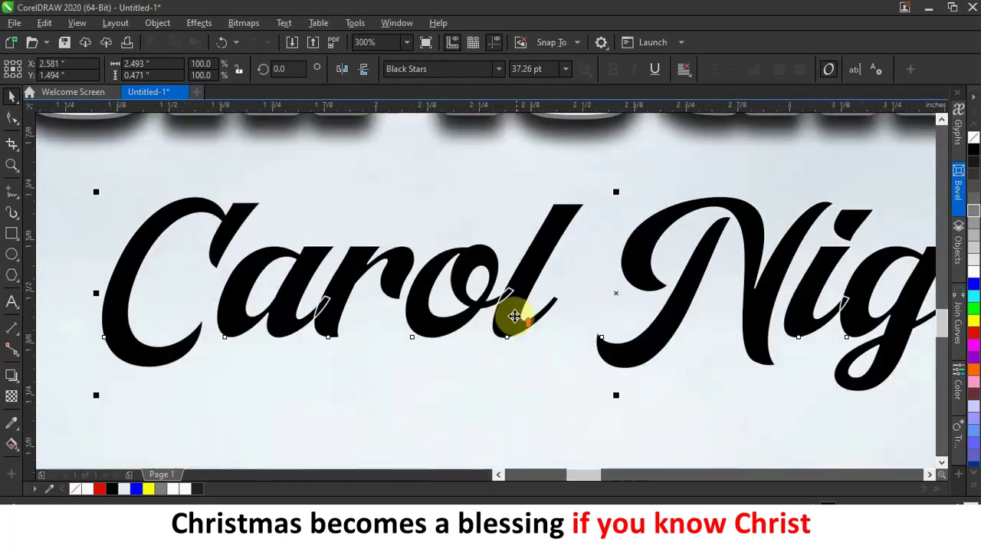
pyautogui.scroll(1, 466, 302)
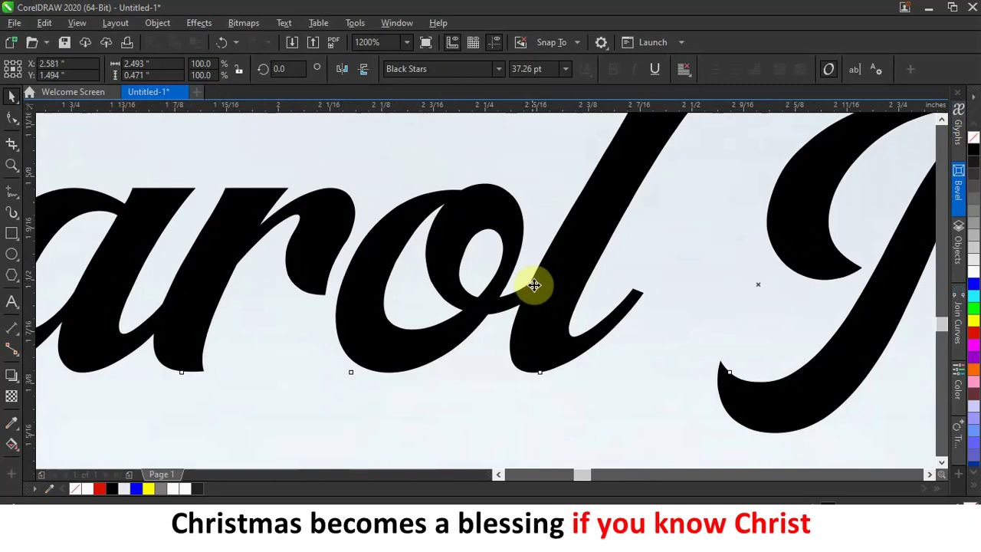
pyautogui.scroll(-2, 534, 281)
pyautogui.scroll(-2, 534, 285)
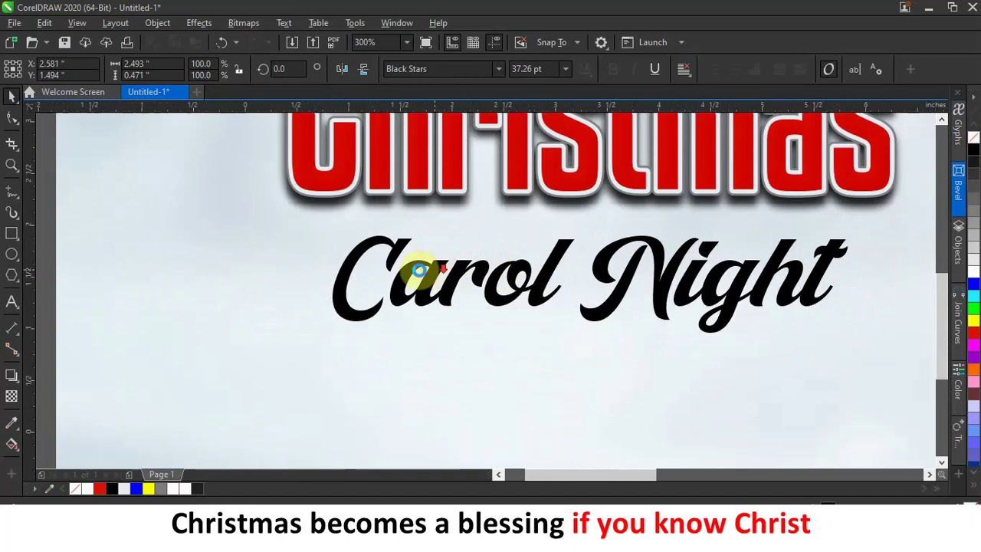
pyautogui.scroll(-2, 418, 272)
pyautogui.scroll(-2, 414, 270)
pyautogui.scroll(2, 596, 233)
# Place a copy of the Carol Night text on the empty area beside the page
pyautogui.click(447, 313)
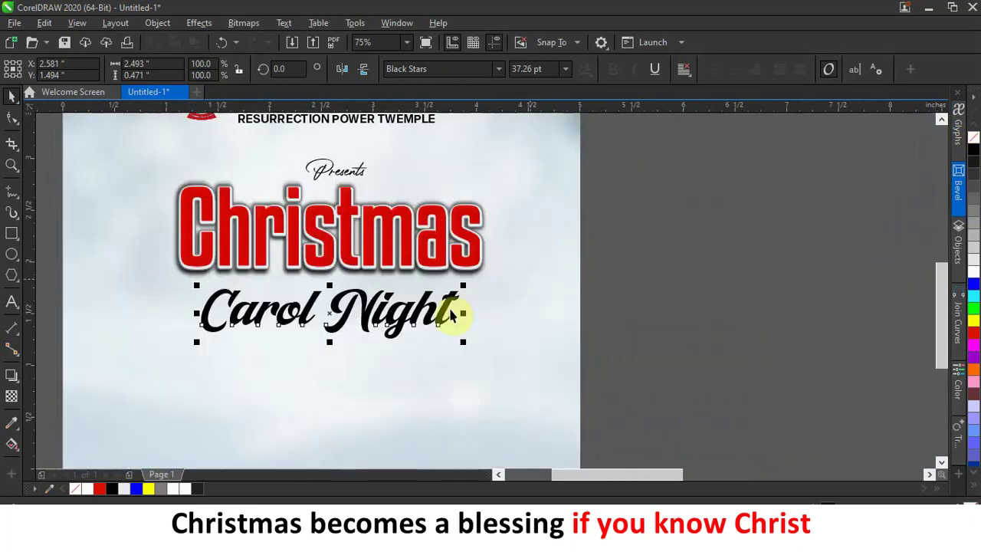
pyautogui.moveTo(445, 308); pyautogui.dragTo(846, 226)
pyautogui.click(867, 234)
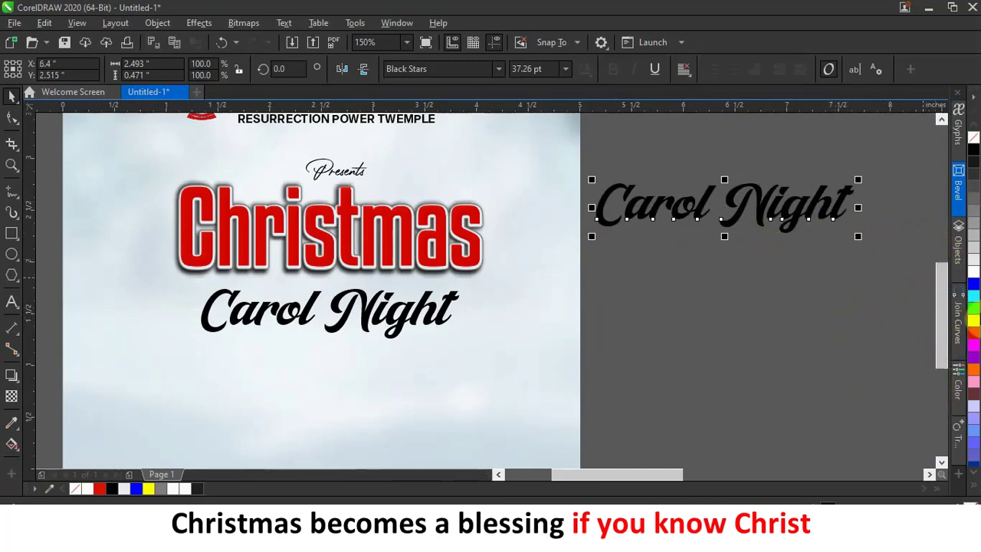
# Fill the Carol Night copy beside the page with a dark green from the colour palette
pyautogui.scroll(-5, 969, 327)
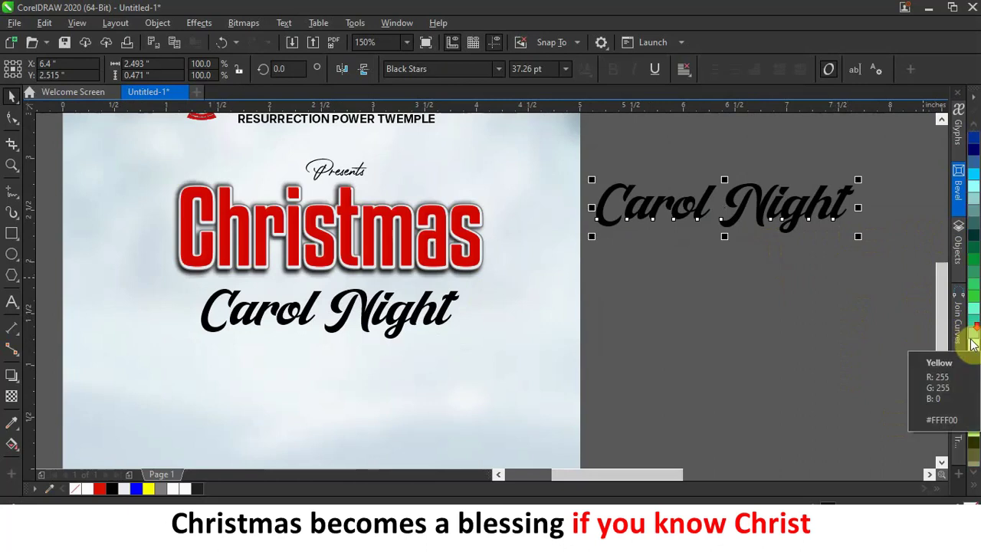
pyautogui.scroll(2, 977, 304)
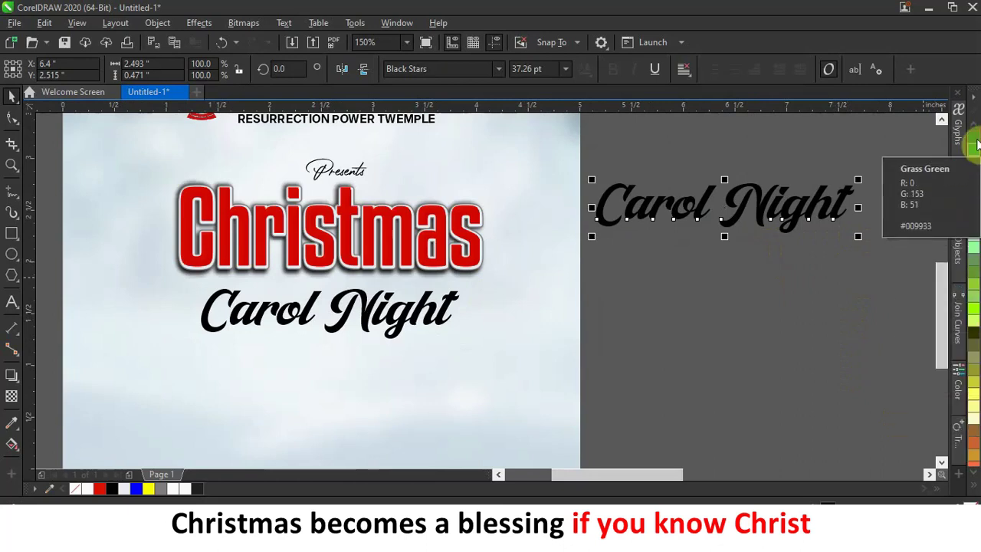
pyautogui.click(973, 141)
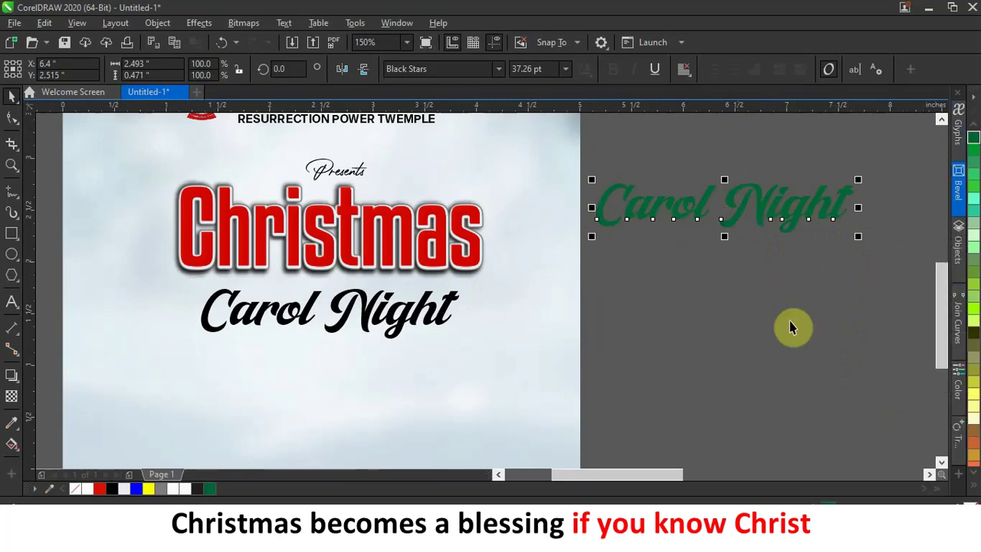
pyautogui.scroll(4, 973, 314)
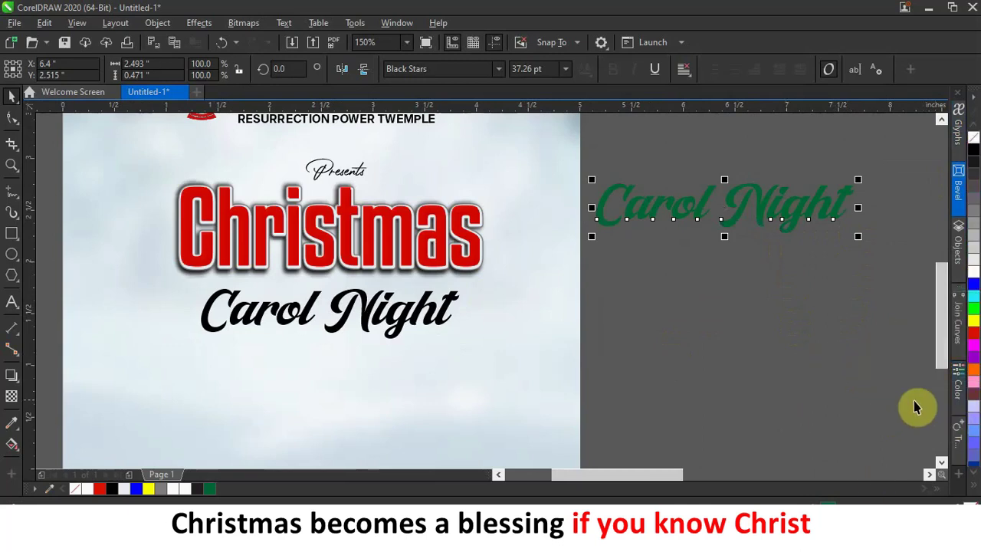
# Fill the Carol Night copy with a custom deep green of RGB 0, 74, 19 (#004A13)
pyautogui.click(962, 395)
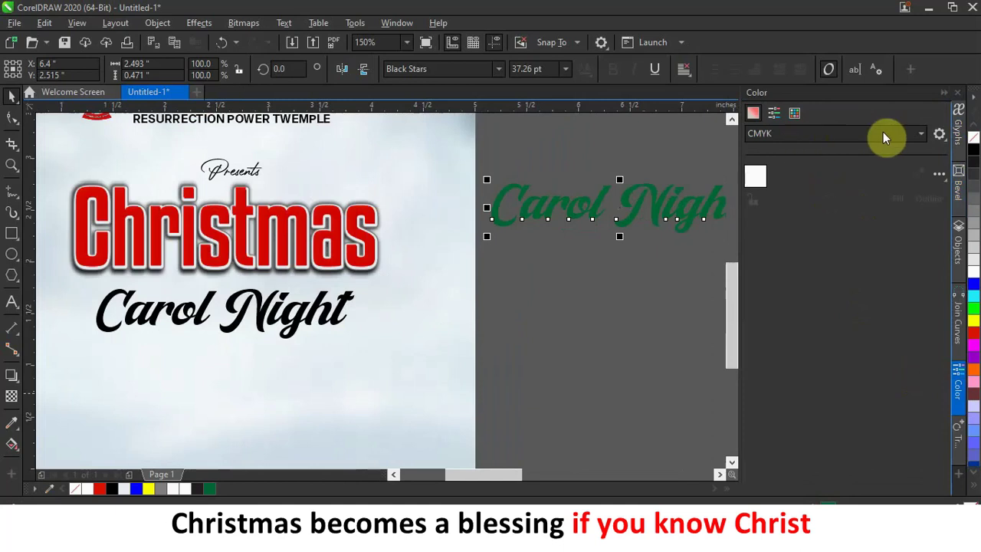
pyautogui.click(922, 133)
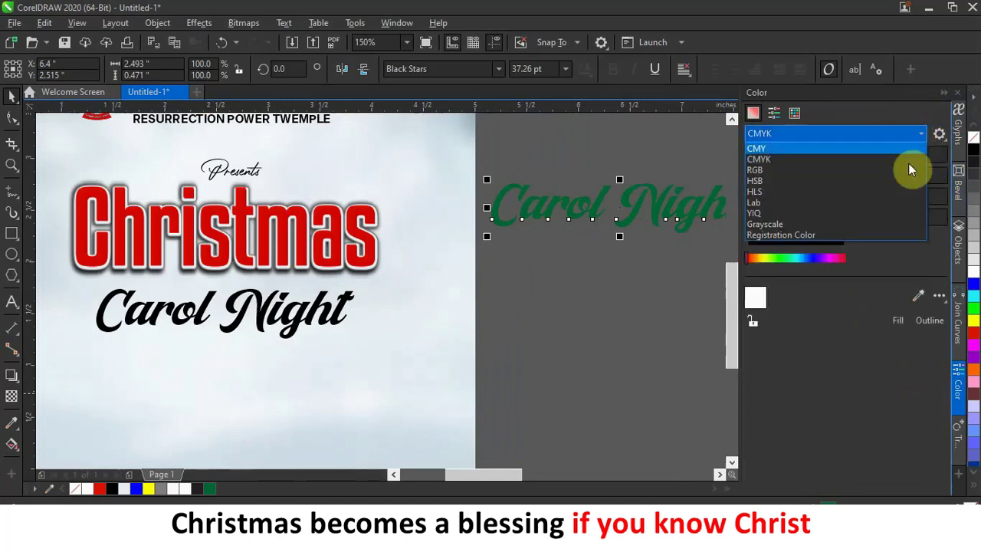
pyautogui.click(802, 172)
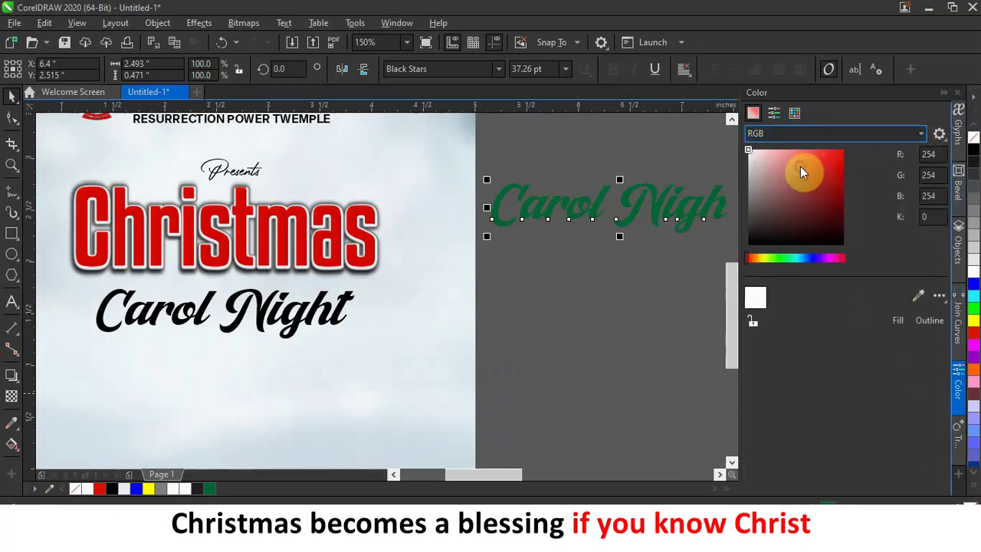
pyautogui.click(782, 258)
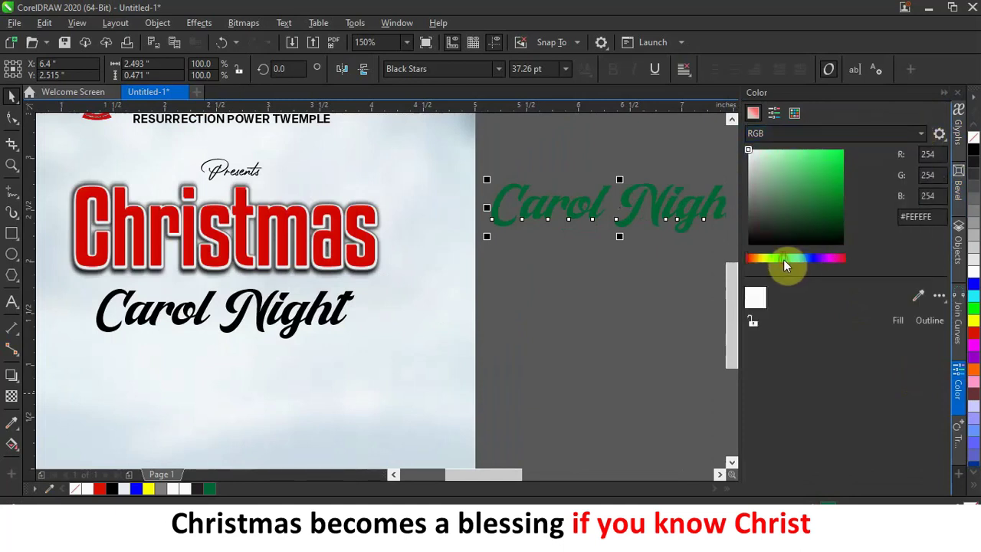
pyautogui.click(838, 218)
pyautogui.click(844, 217)
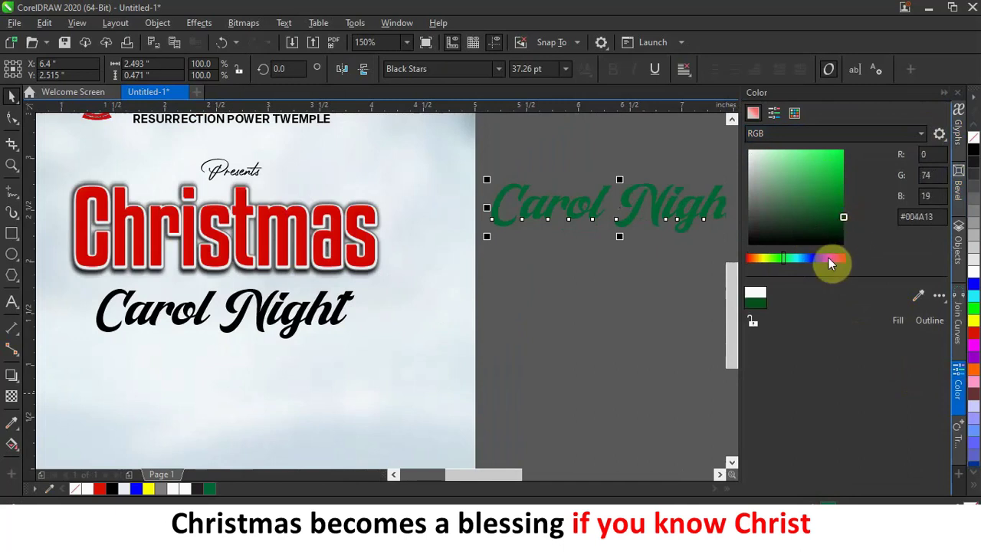
pyautogui.click(897, 322)
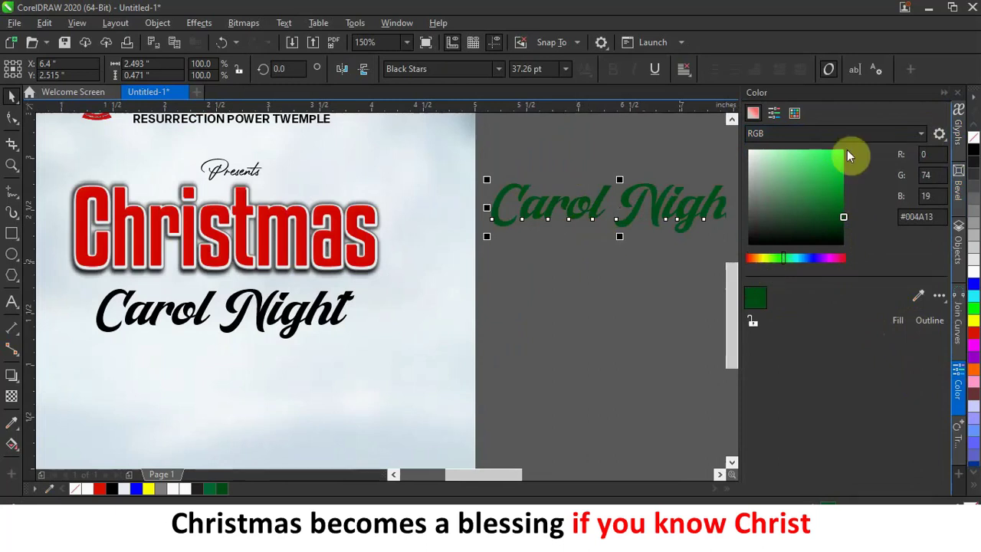
pyautogui.click(957, 387)
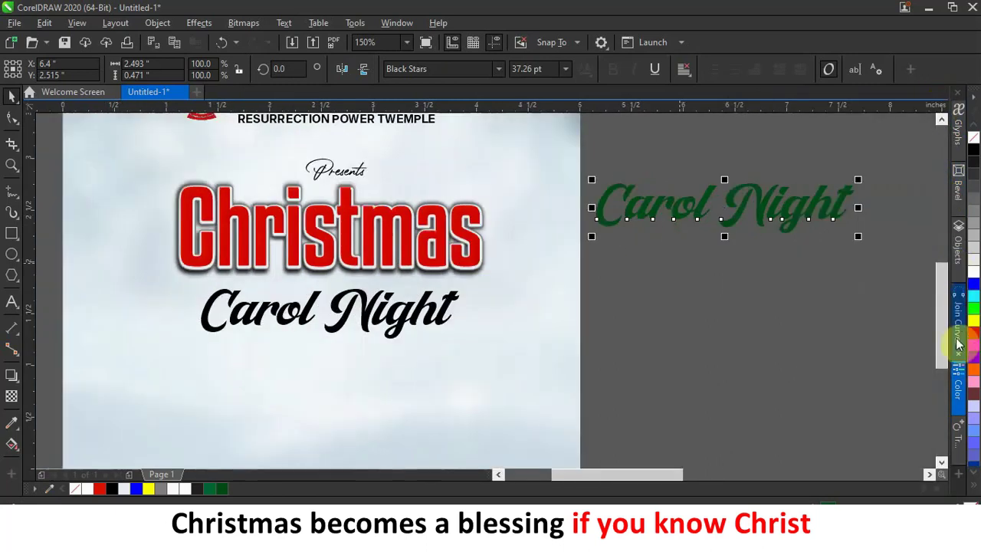
# Close the Color docker and bring it back in collapsed form
pyautogui.click(960, 413)
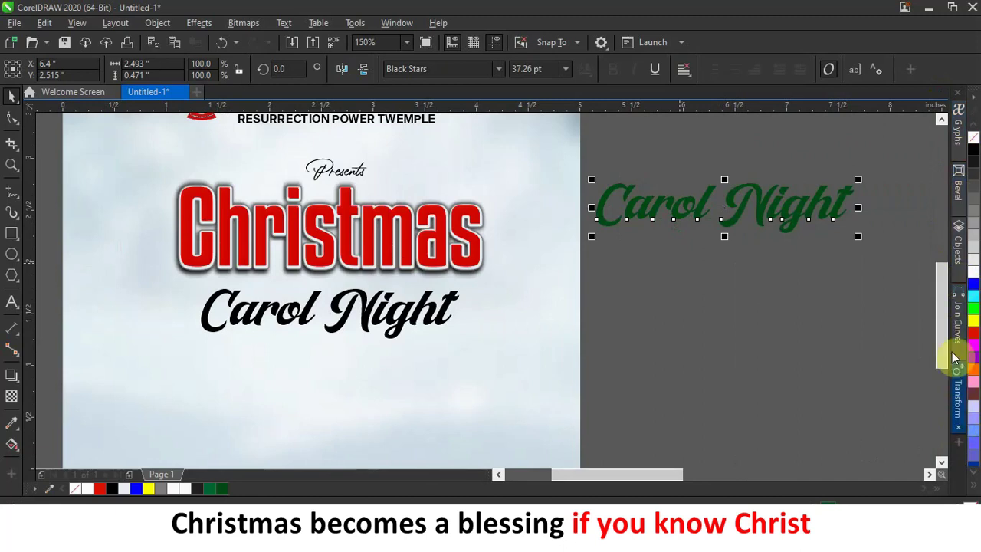
pyautogui.click(396, 23)
pyautogui.moveTo(426, 213)
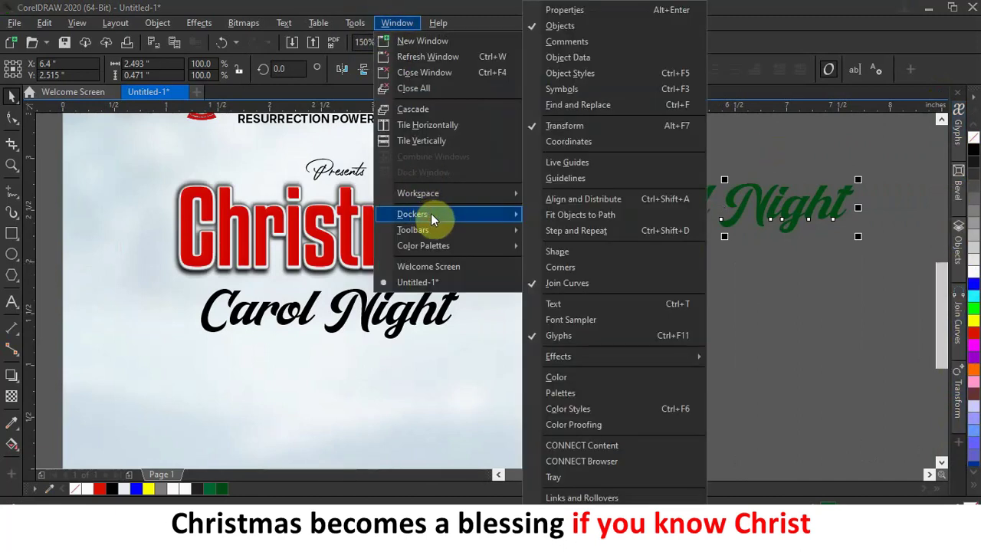
pyautogui.click(567, 376)
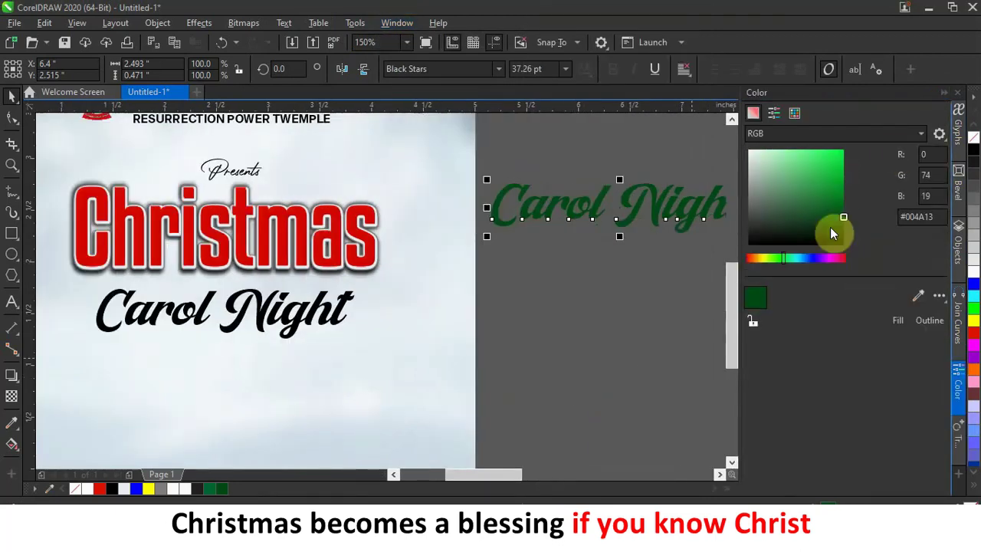
pyautogui.click(944, 92)
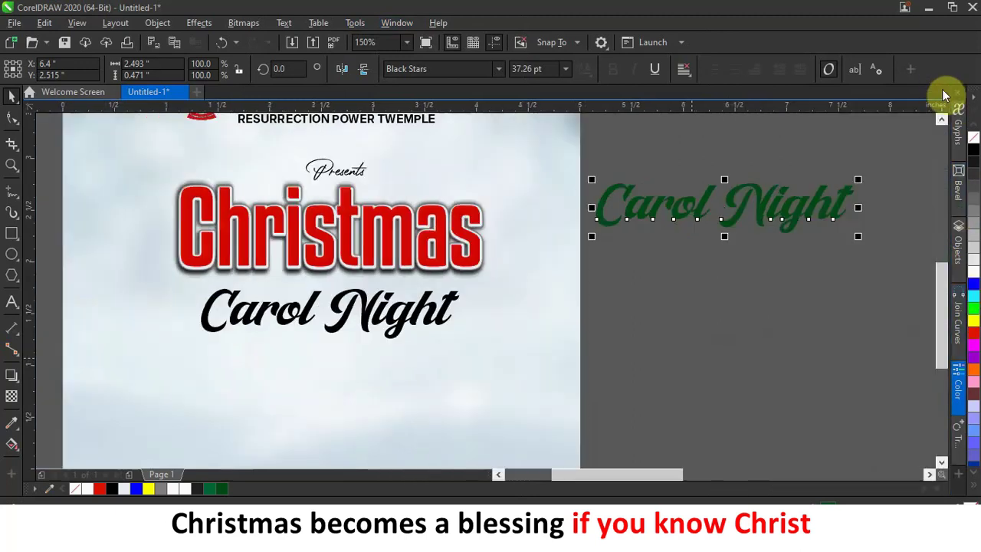
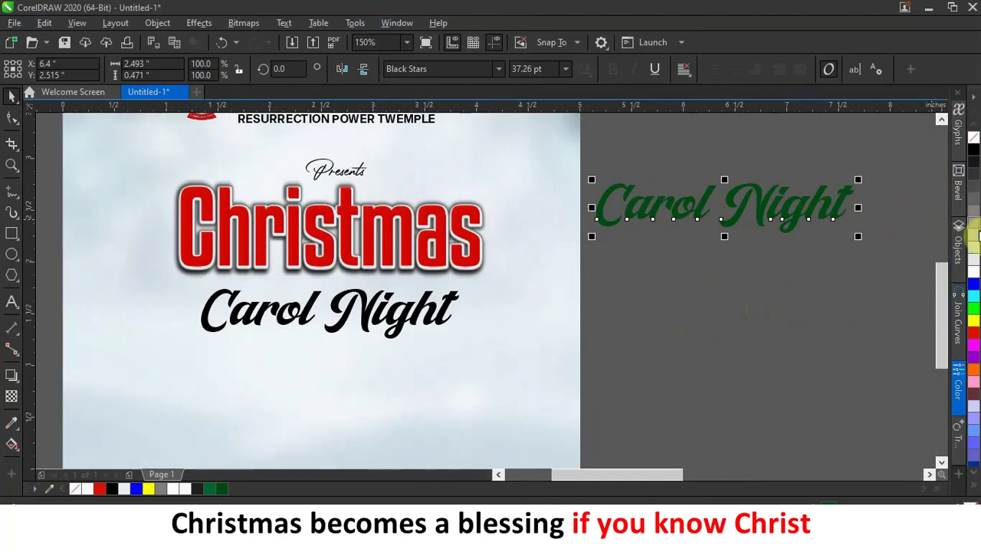
# Give the Carol Night copy a near-white 3.0 pt outline with round corners, placed behind the fill
pyautogui.rightClick(124, 489)
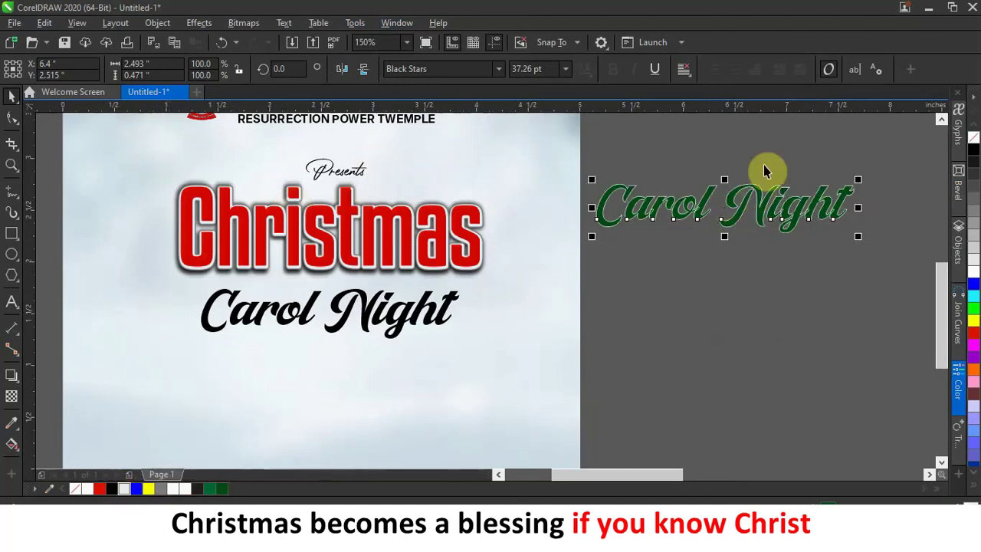
pyautogui.scroll(1, 790, 188)
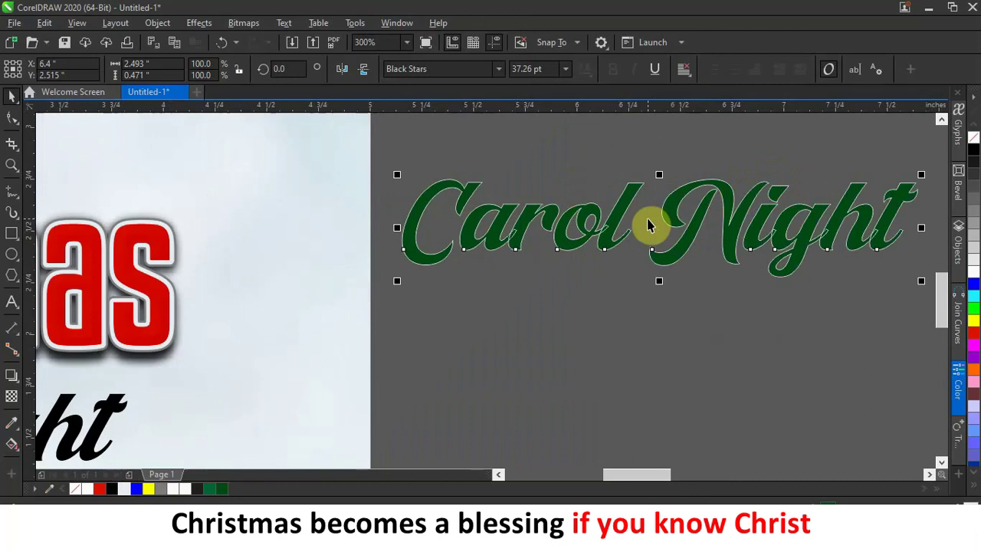
pyautogui.press('F12')
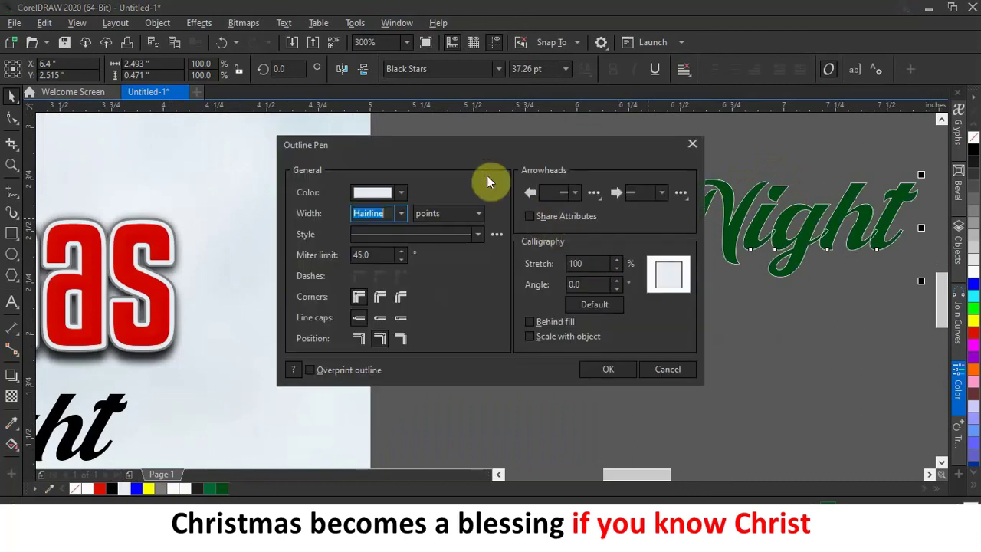
pyautogui.moveTo(492, 147); pyautogui.dragTo(382, 286)
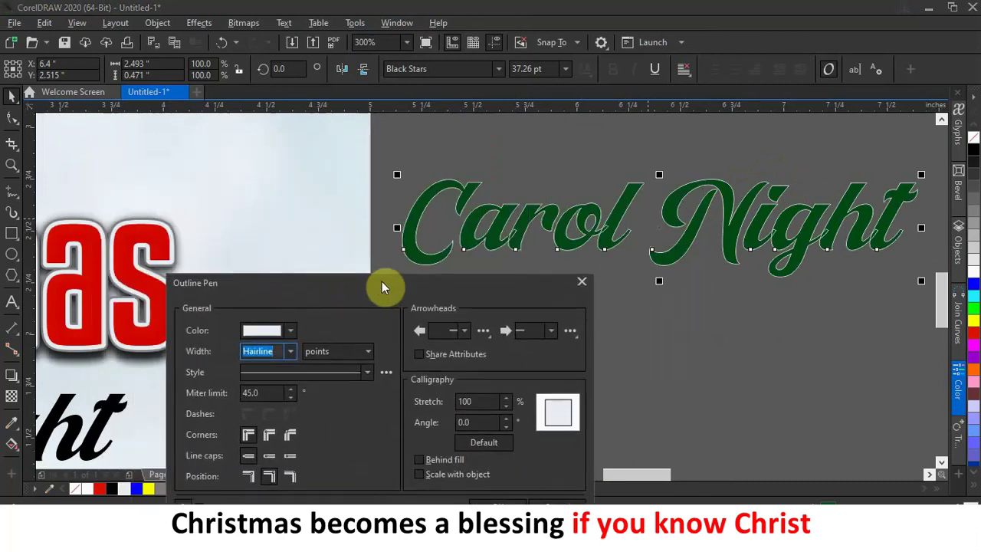
pyautogui.click(291, 350)
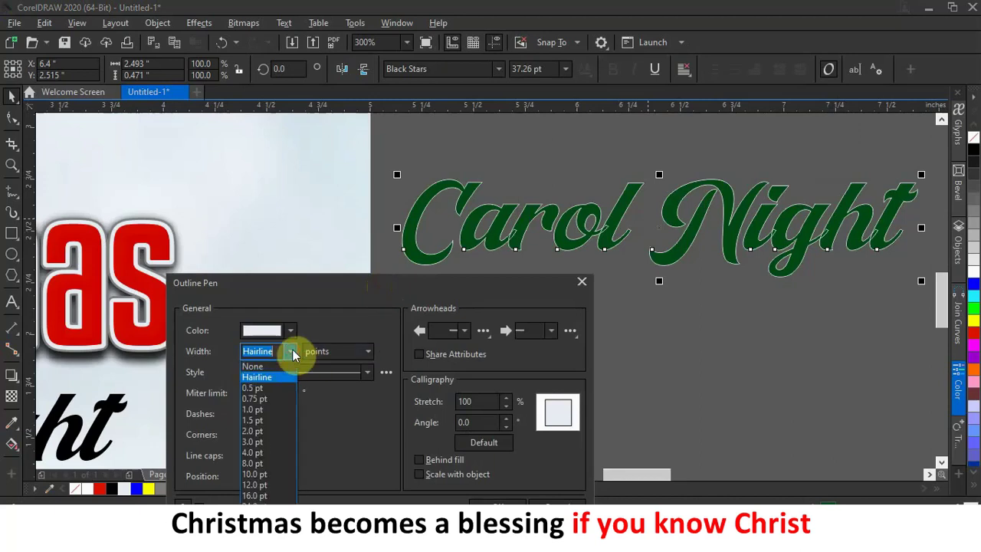
pyautogui.click(258, 440)
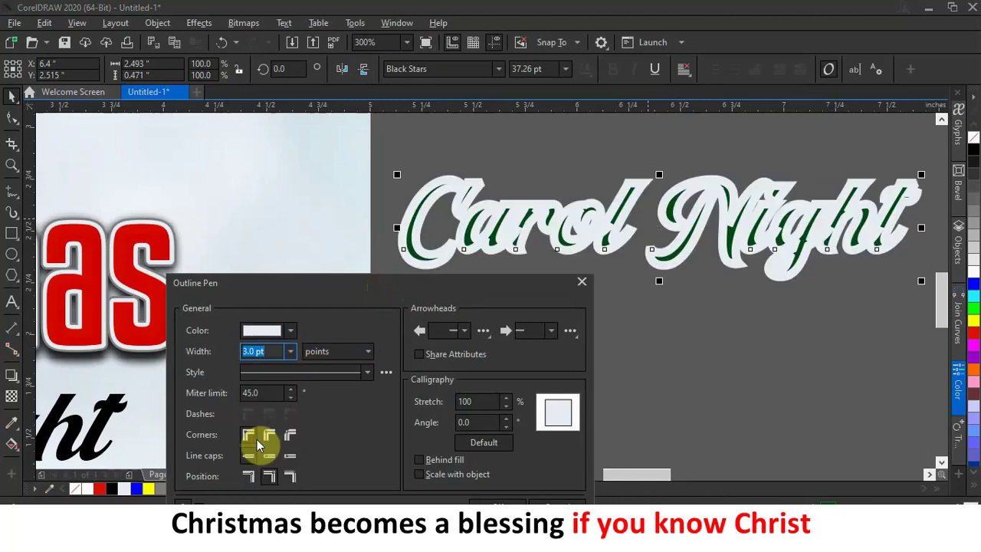
pyautogui.click(267, 434)
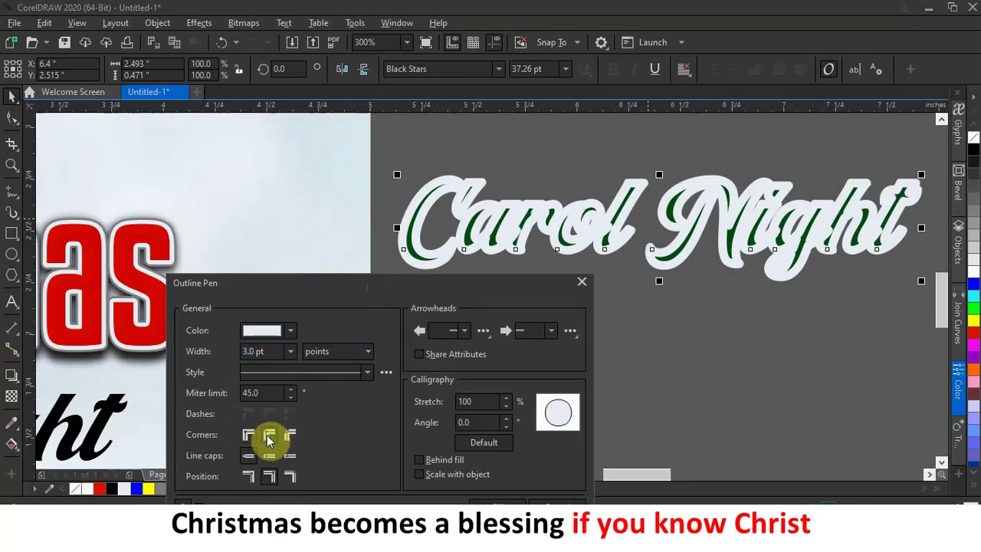
pyautogui.click(420, 460)
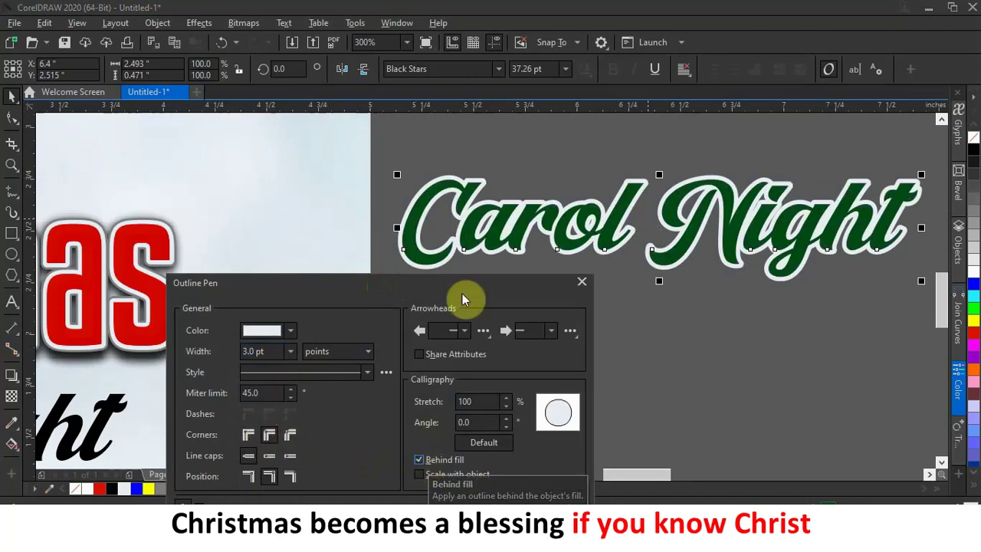
# Set the outline width of the Carol Night copy to 2.0 pt and apply the outline settings
pyautogui.click(291, 352)
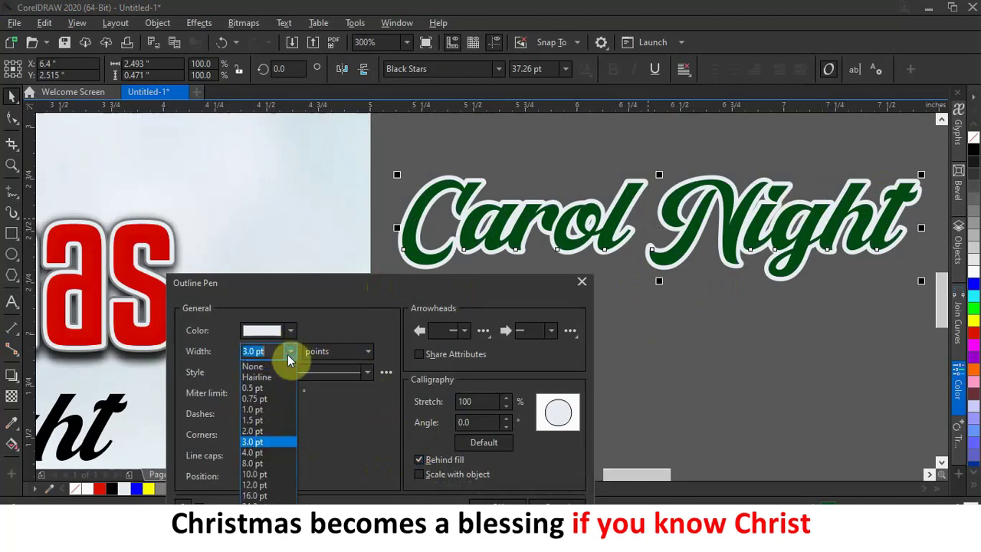
pyautogui.click(258, 431)
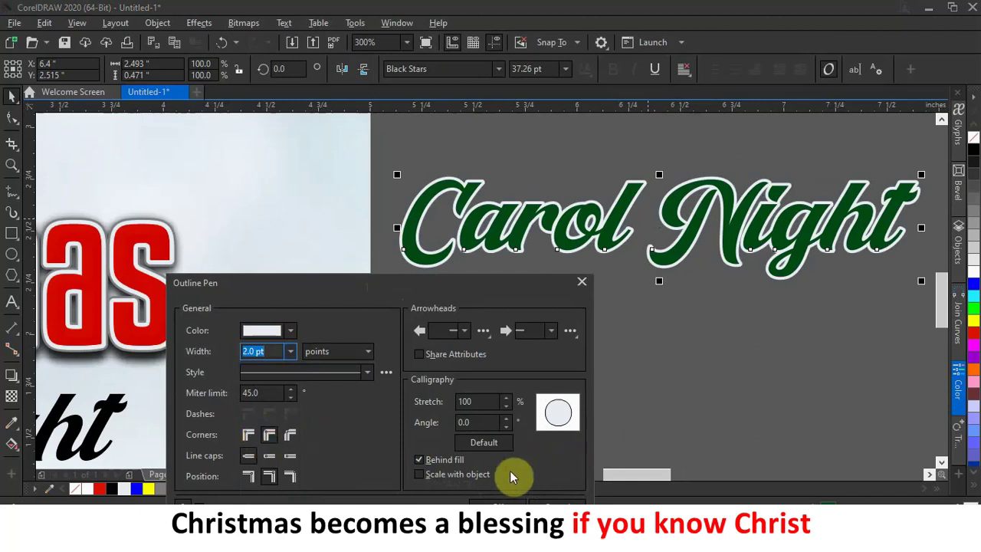
pyautogui.click(496, 503)
pyautogui.click(458, 377)
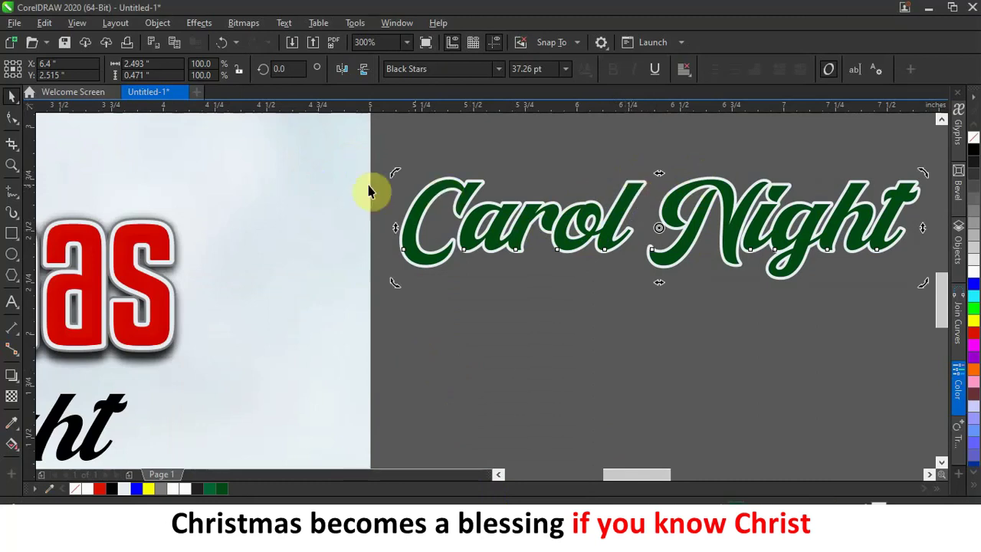
# Convert the Carol Night copy's outline to an object and move the green text down, off the outline shape
pyautogui.click(159, 24)
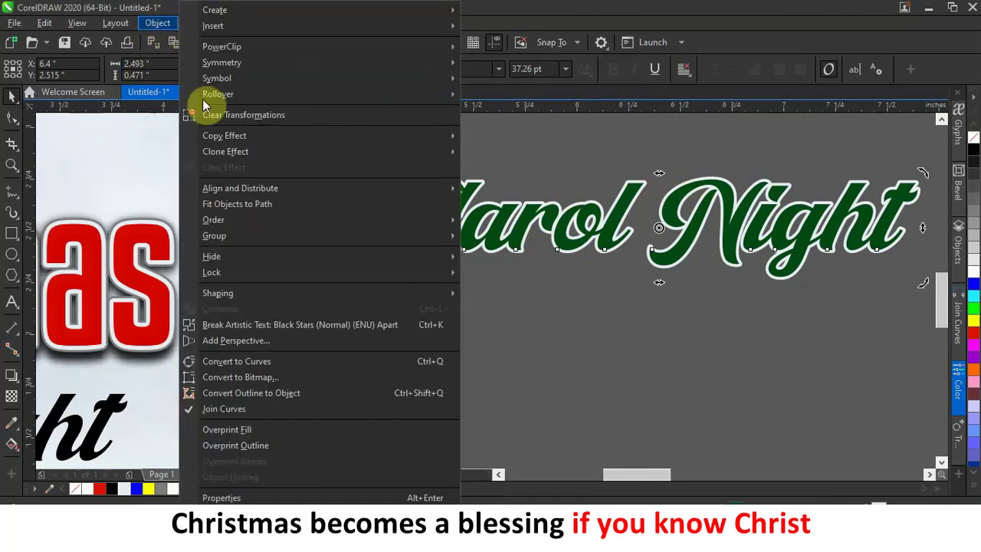
pyautogui.click(261, 393)
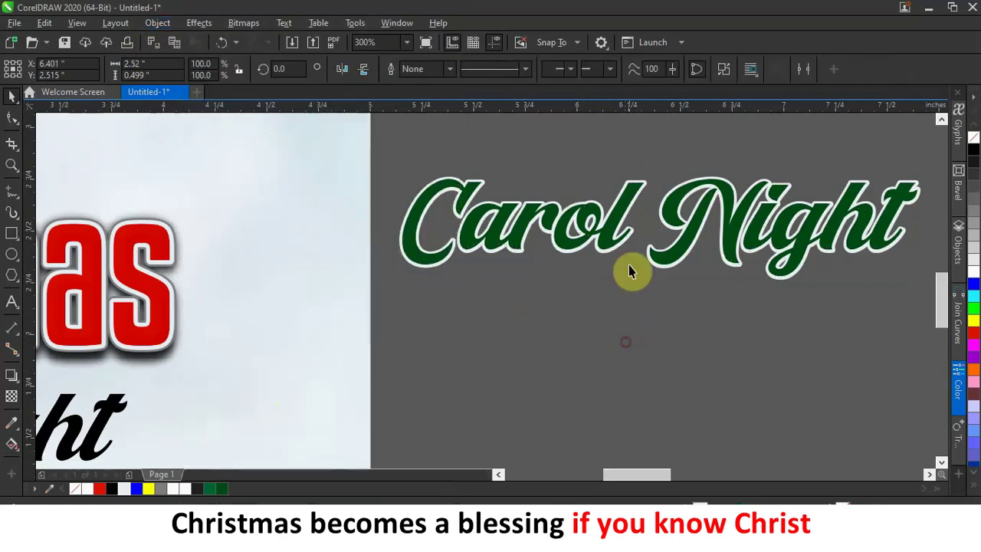
pyautogui.click(625, 204)
pyautogui.moveTo(613, 291); pyautogui.dragTo(604, 380)
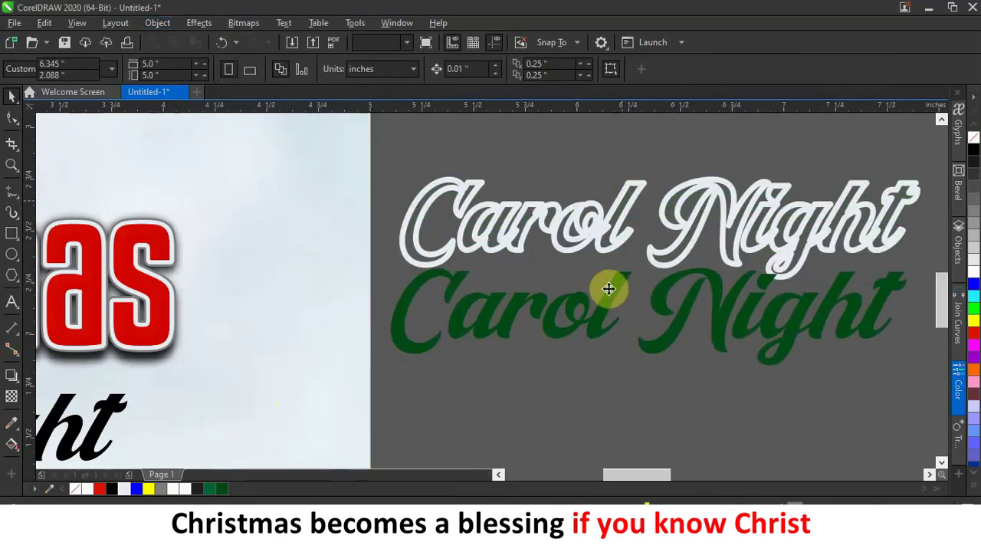
# Give the separated near-white Carol Night shape a 1.5 pt outline in 50% Black with round corners, behind the fill
pyautogui.click(633, 203)
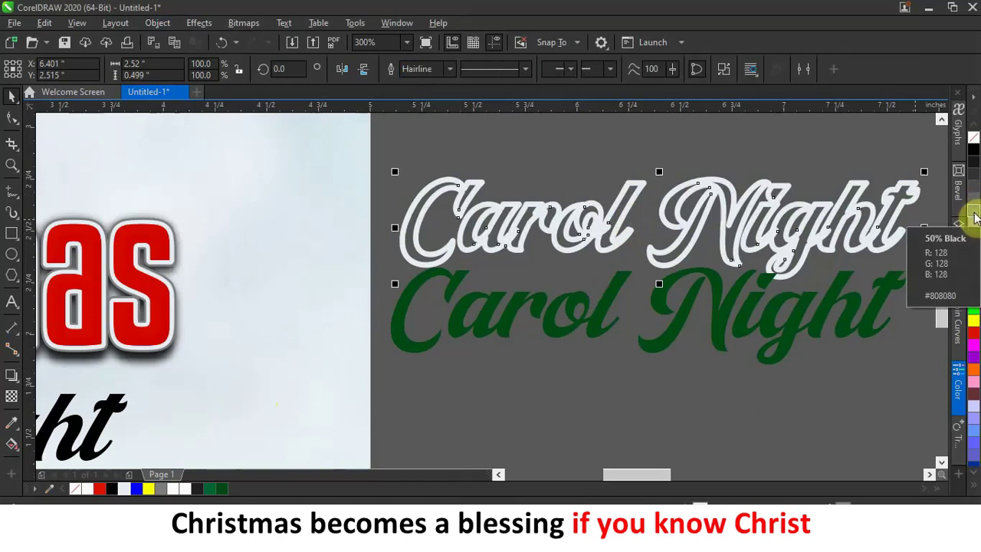
pyautogui.press('Escape')
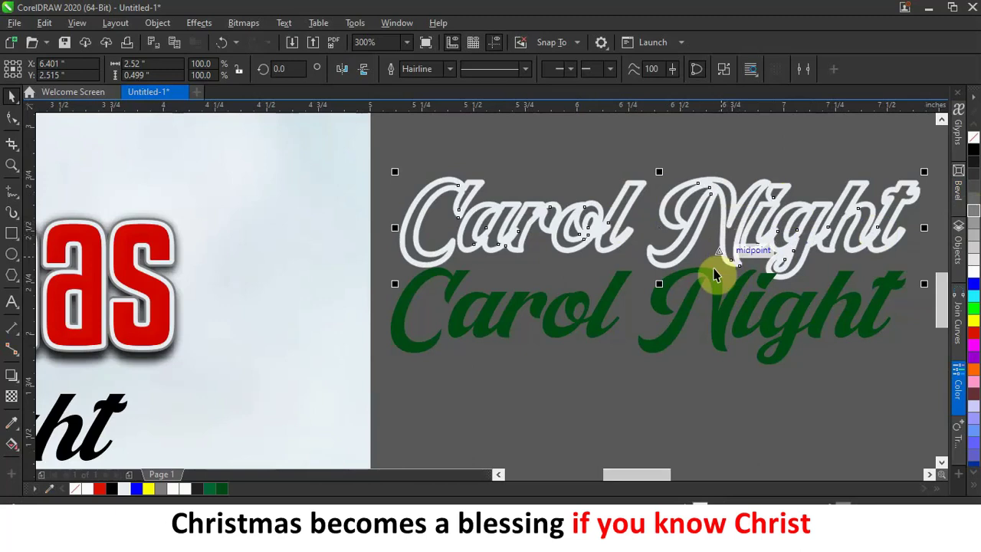
pyautogui.click(449, 70)
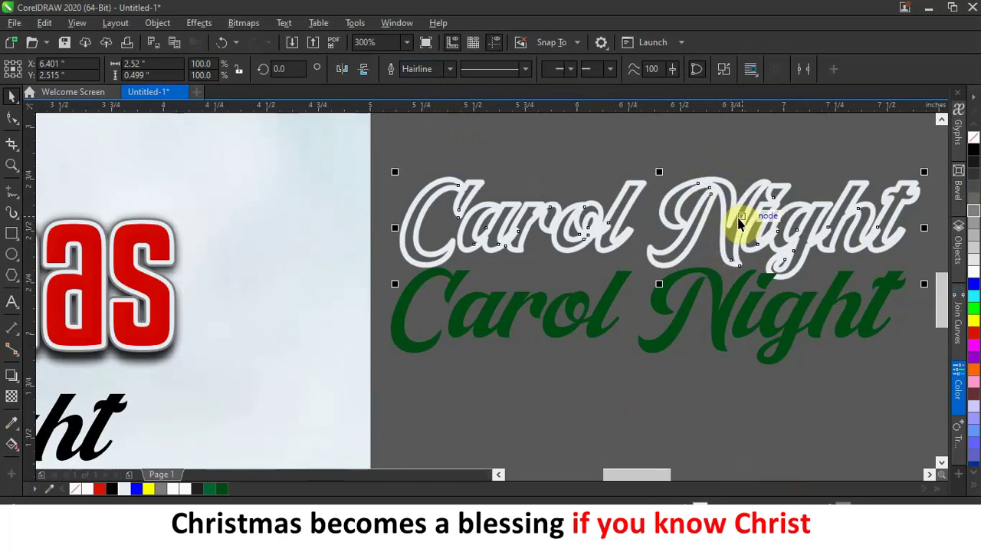
pyautogui.press('F12')
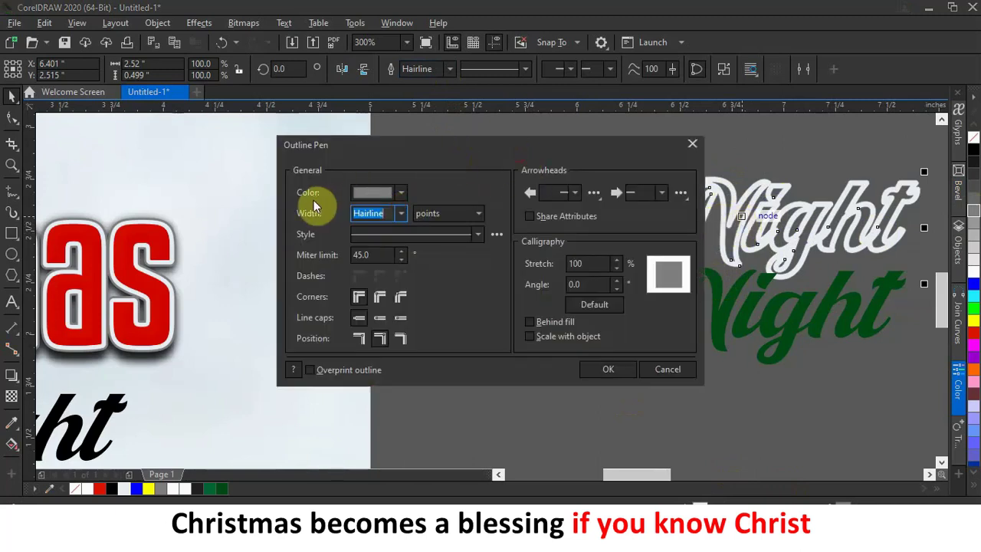
pyautogui.moveTo(414, 150); pyautogui.dragTo(291, 195)
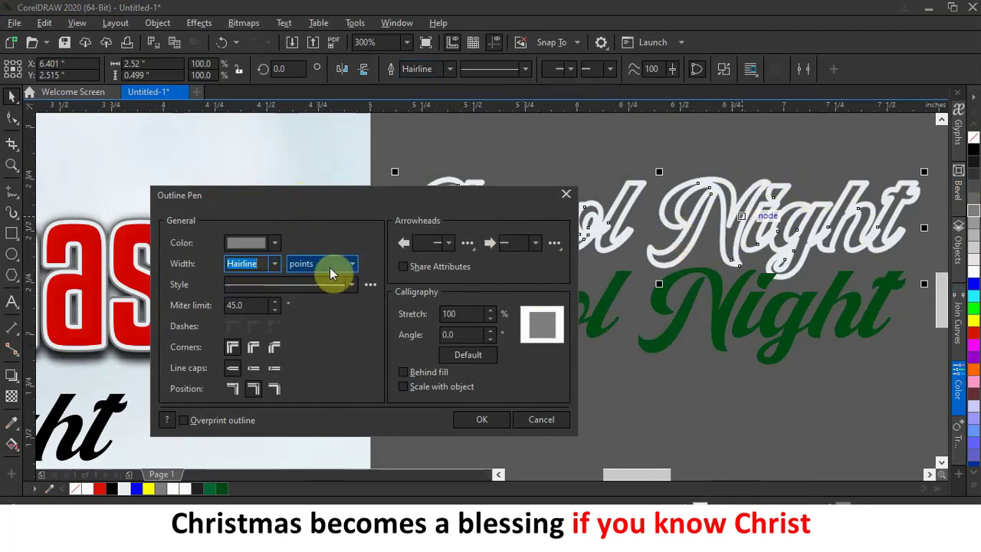
pyautogui.click(273, 264)
pyautogui.click(246, 334)
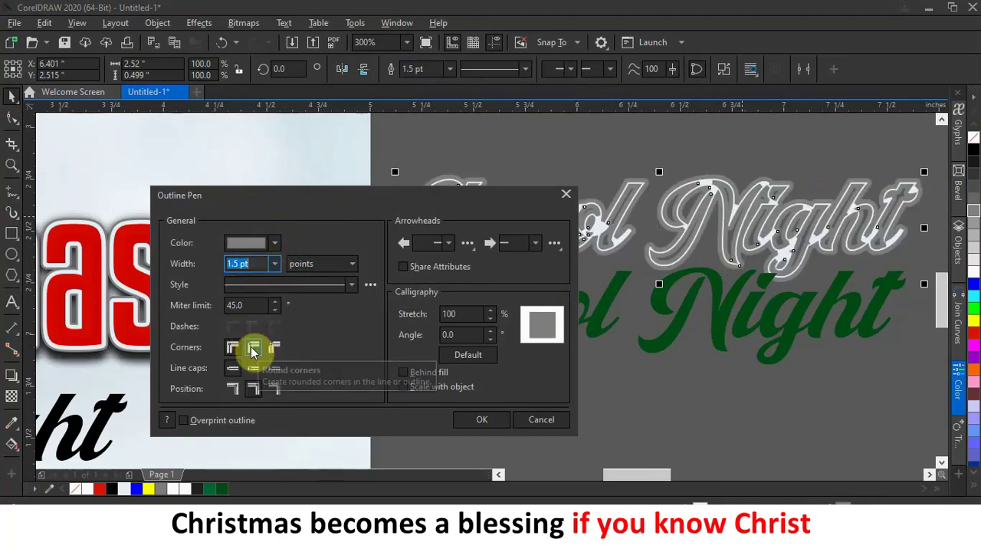
pyautogui.click(251, 348)
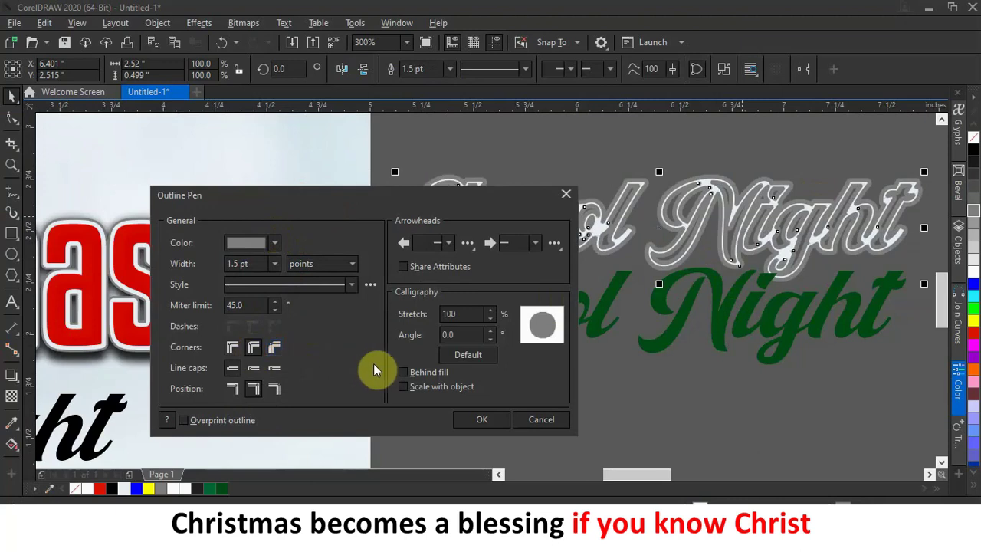
pyautogui.click(404, 372)
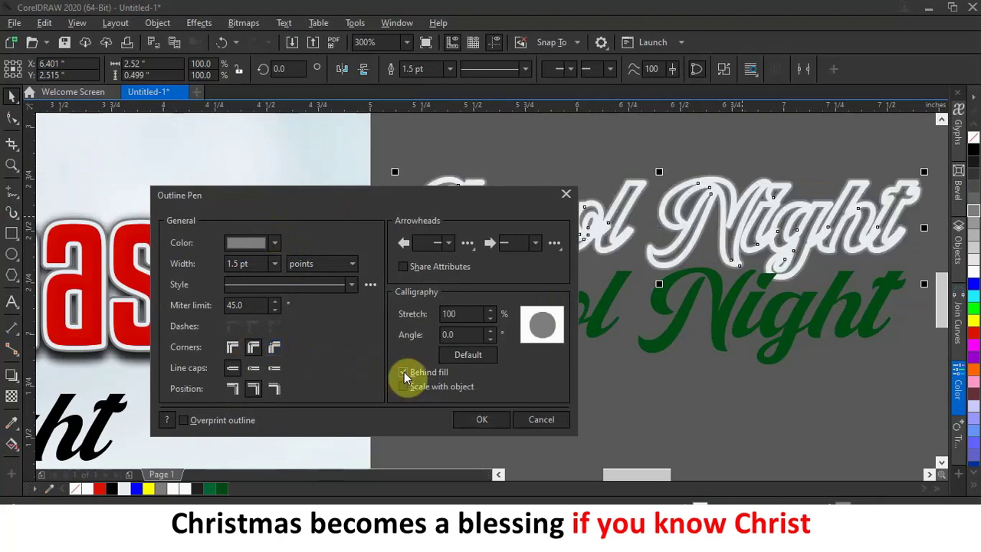
pyautogui.click(480, 422)
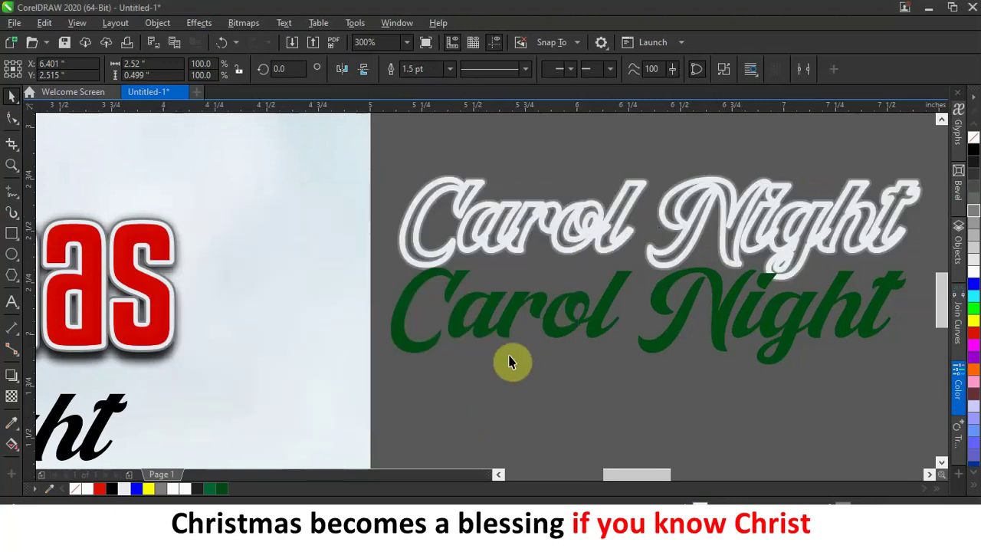
# Align the green Carol Night text to the outlined near-white shape by horizontal and vertical centres
pyautogui.scroll(3, 722, 187)
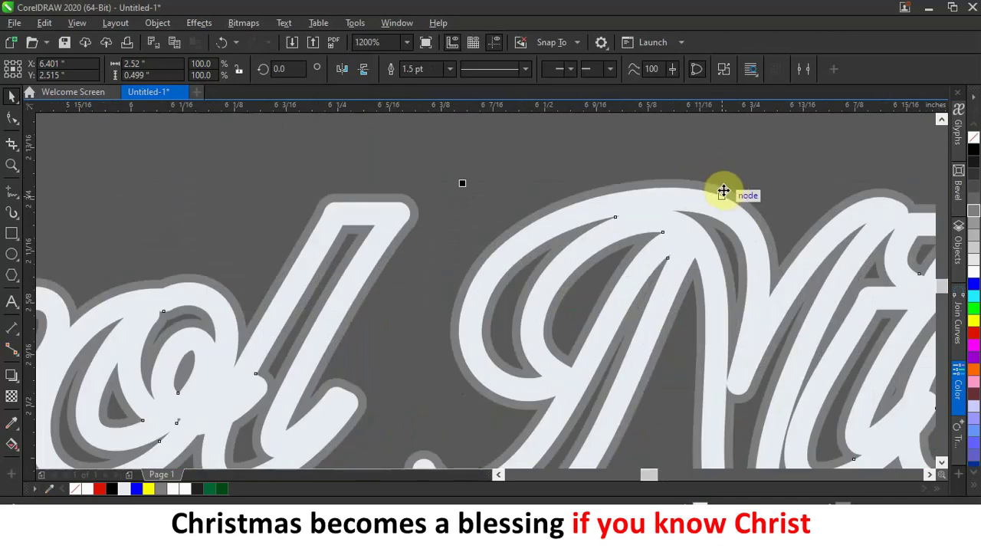
pyautogui.scroll(-1, 516, 195)
pyautogui.click(582, 207)
pyautogui.scroll(-2, 581, 207)
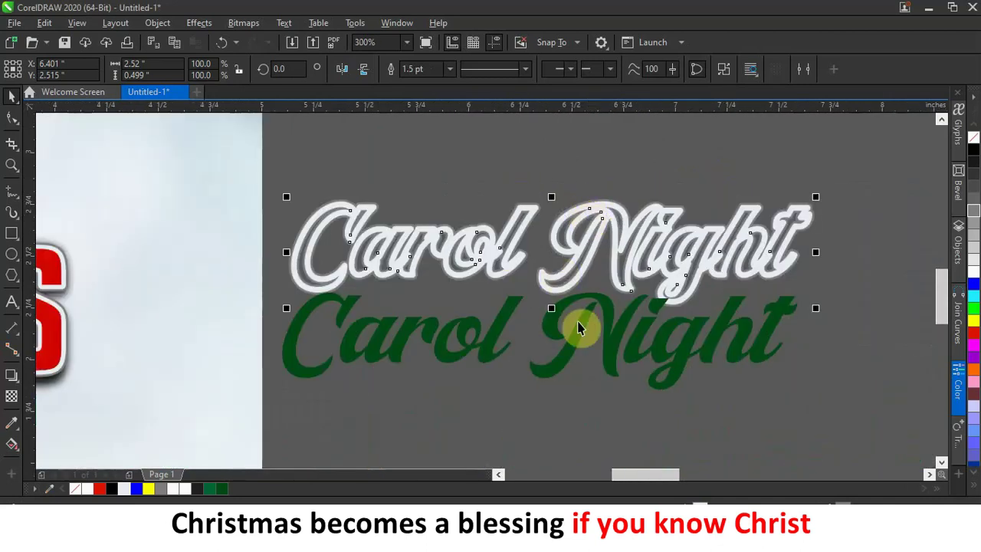
pyautogui.click(570, 354)
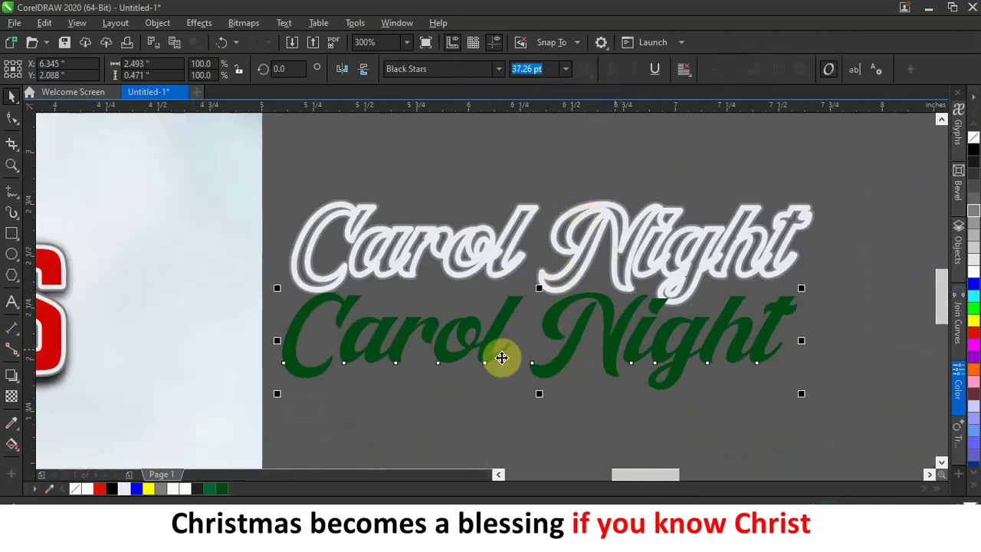
pyautogui.keyDown('shift'); pyautogui.click(407, 234); pyautogui.keyUp('shift')
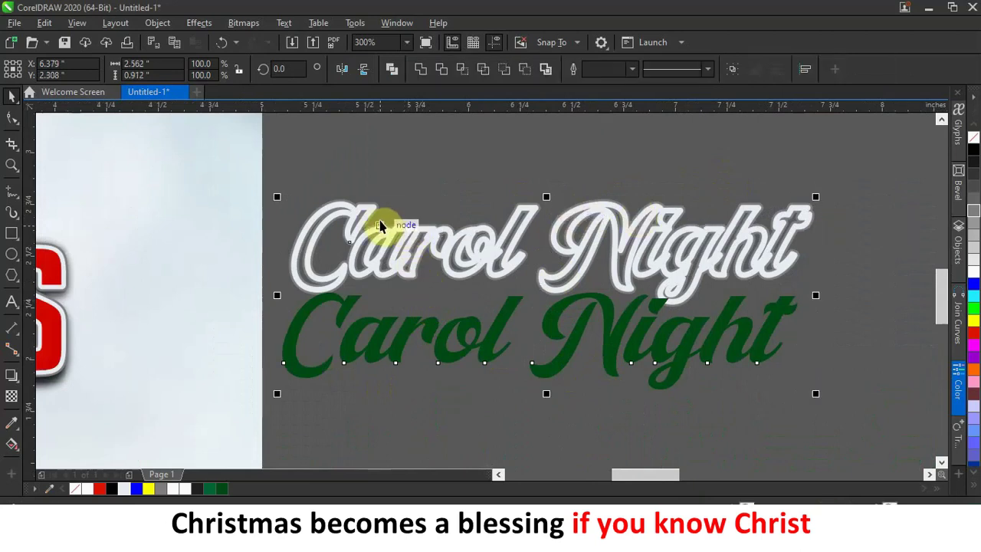
pyautogui.press('e')
pyautogui.press('c')
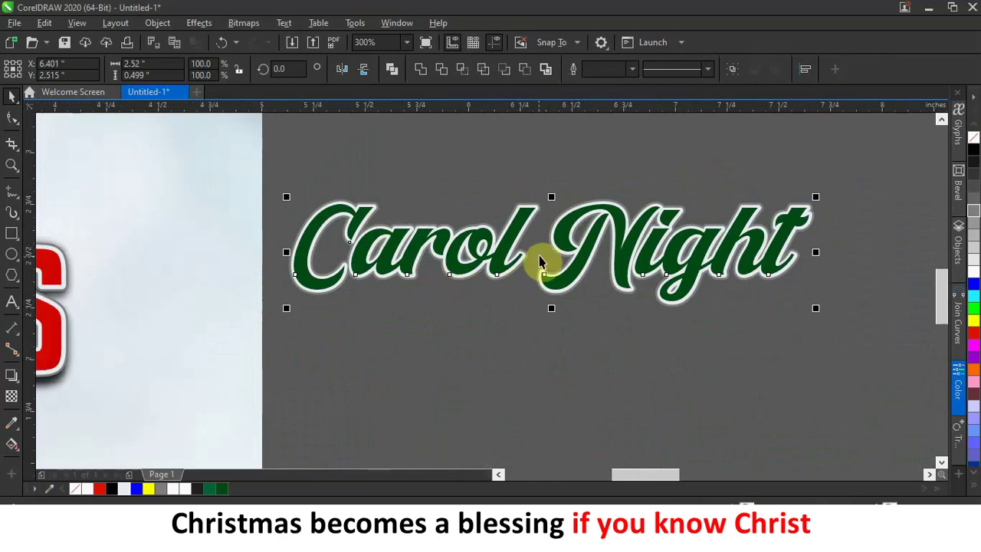
# Delete the black Carol Night text from the page and put the styled green version in its place beneath Christmas
pyautogui.scroll(-2, 539, 254)
pyautogui.moveTo(747, 369); pyautogui.dragTo(400, 195)
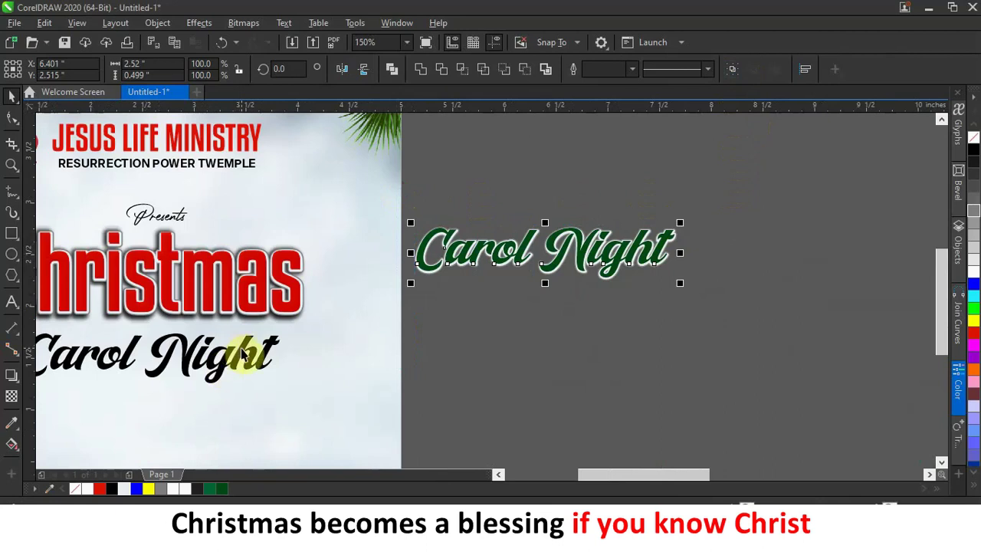
pyautogui.moveTo(242, 353); pyautogui.dragTo(313, 169)
pyautogui.press('Delete')
pyautogui.scroll(-2, 624, 212)
pyautogui.moveTo(595, 247); pyautogui.dragTo(375, 275)
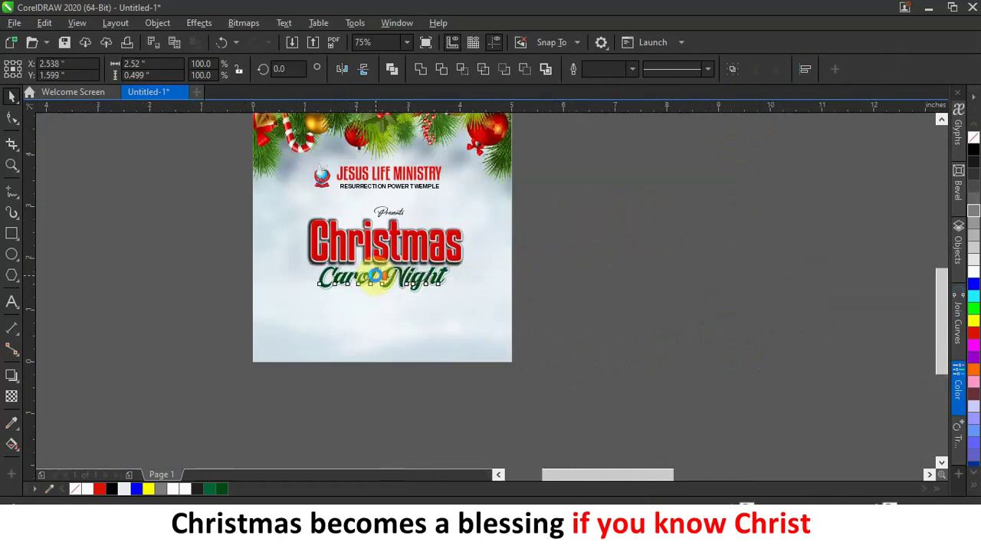
# Group the green Carol Night text with its outline shape
pyautogui.scroll(3, 375, 275)
pyautogui.scroll(2, 375, 275)
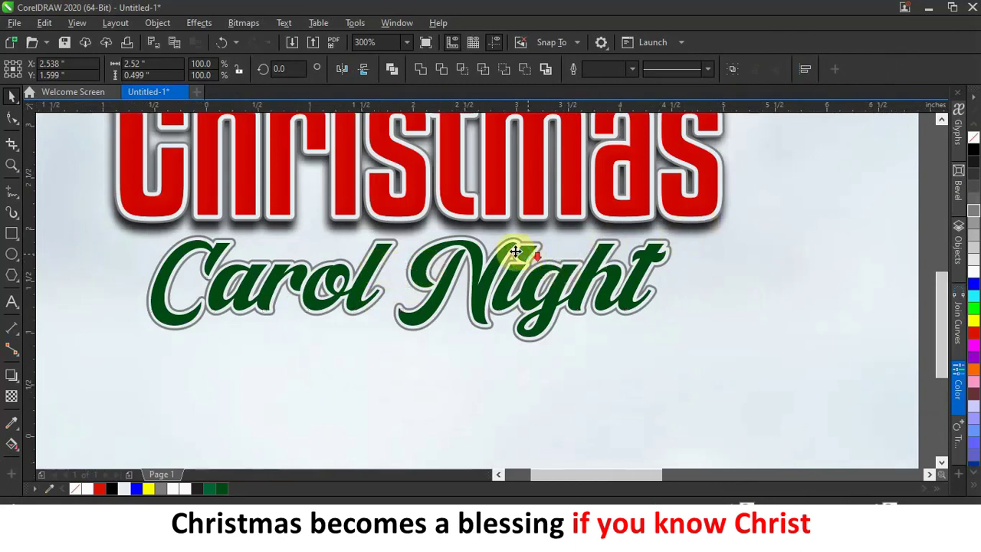
pyautogui.scroll(-2, 514, 256)
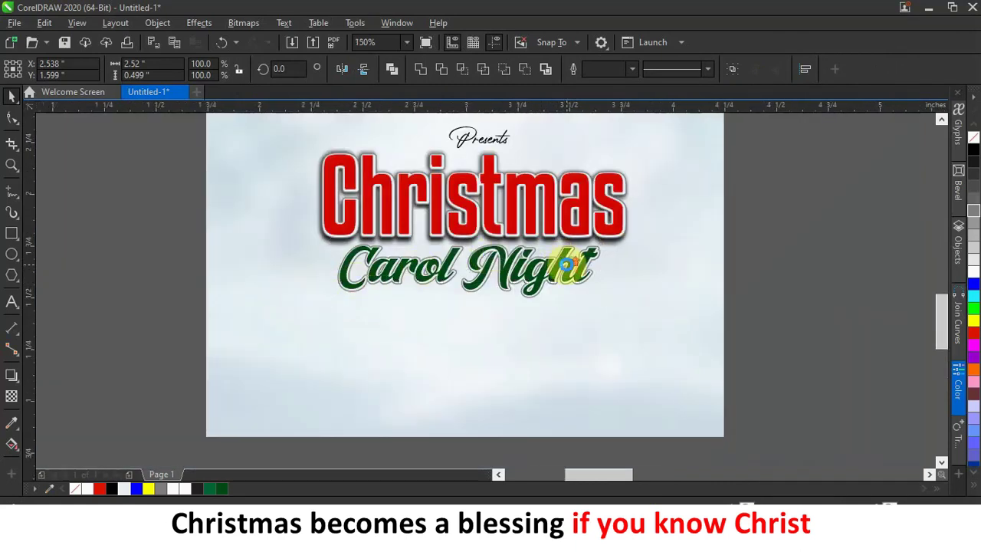
pyautogui.scroll(2, 567, 266)
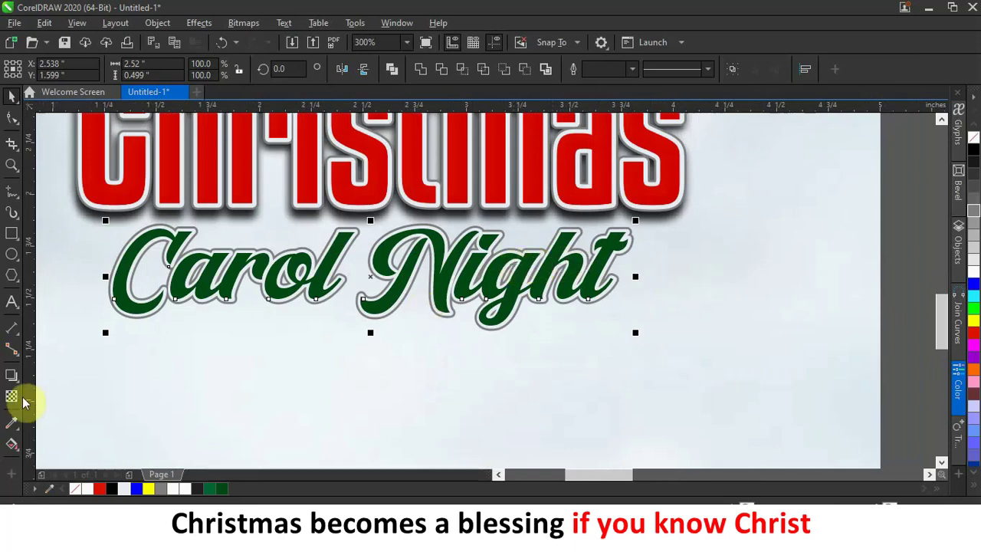
pyautogui.click(733, 70)
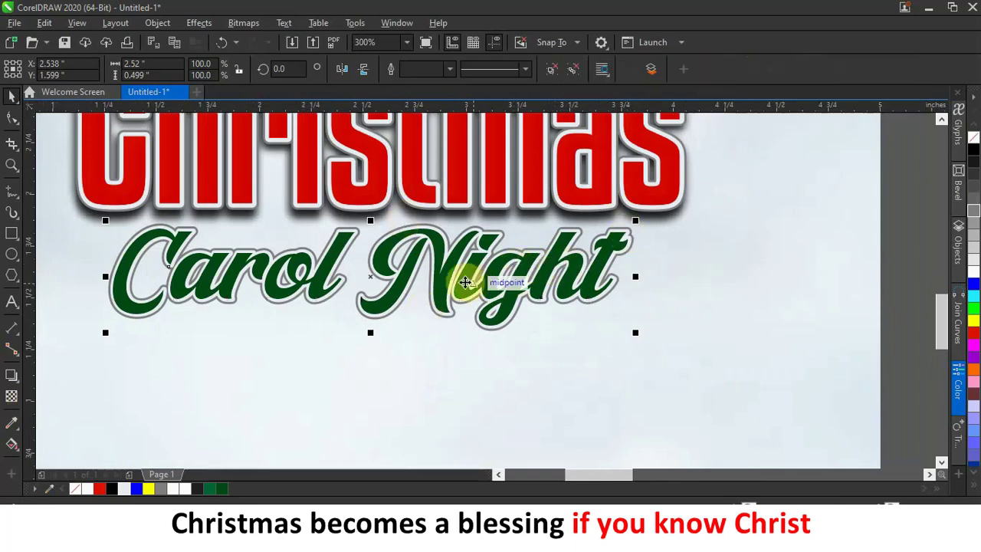
# Apply a black drop shadow running straight down from the top of the Carol Night group, with opacity 85
pyautogui.click(16, 380)
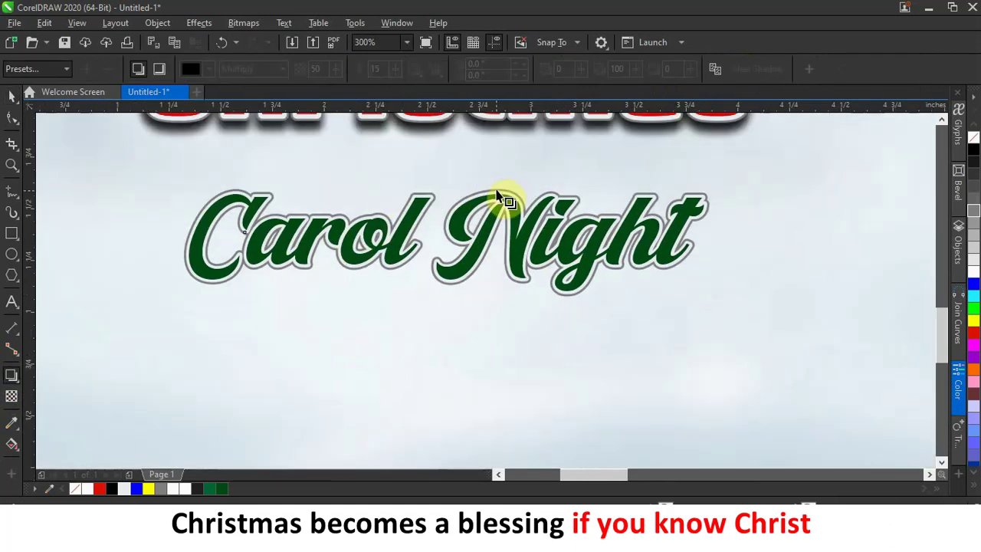
pyautogui.moveTo(503, 204); pyautogui.dragTo(442, 302)
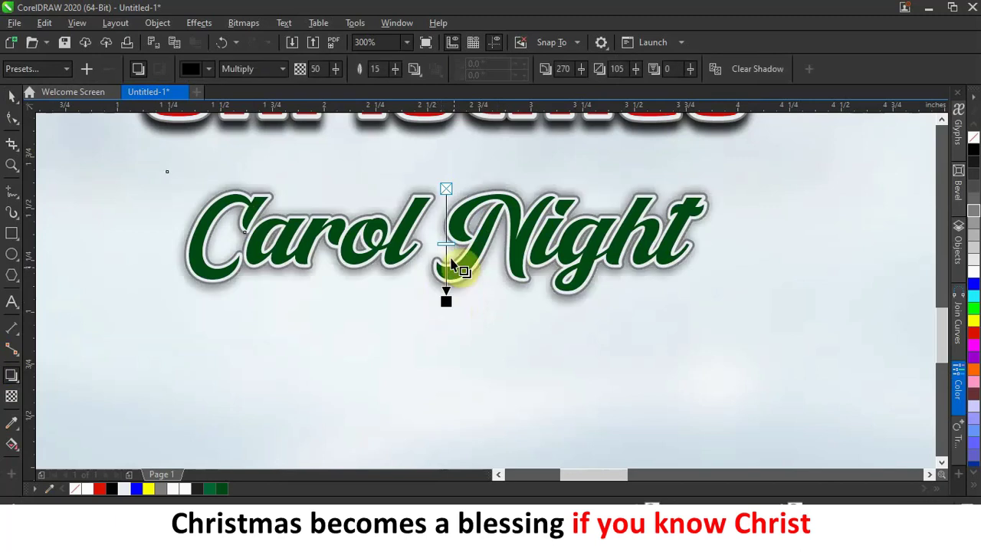
pyautogui.moveTo(447, 246); pyautogui.dragTo(445, 281)
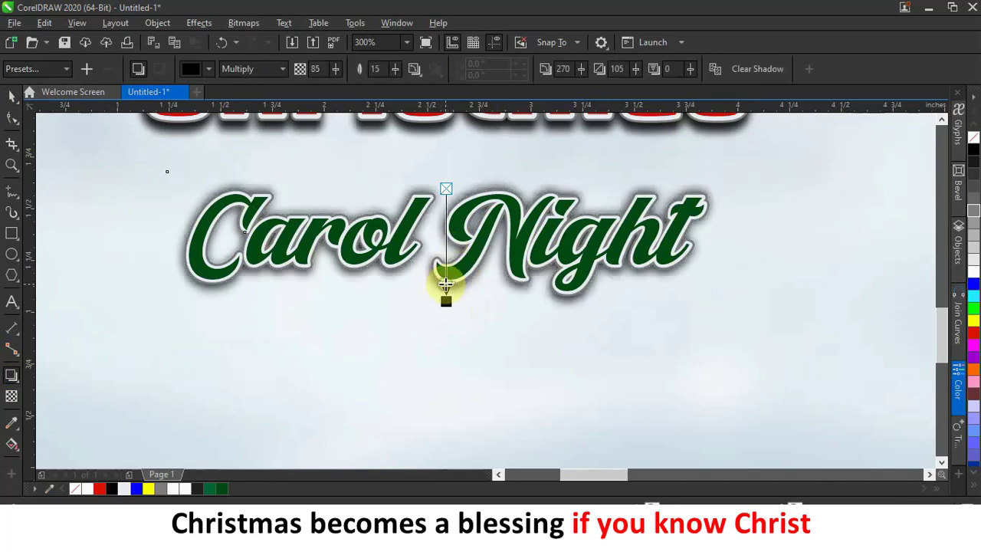
# Set the Carol Night drop shadow's feathering to 7 and lower its opacity to 68
pyautogui.click(375, 69)
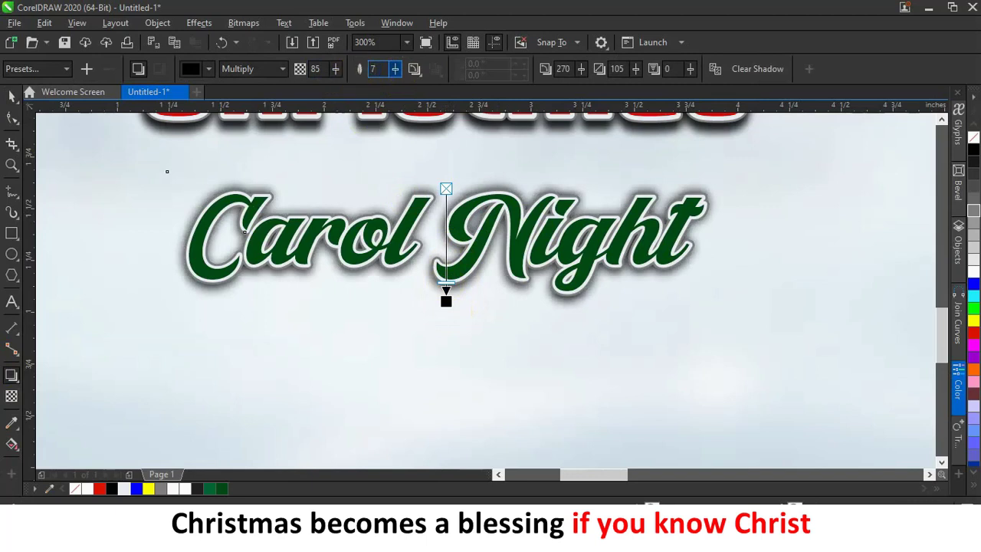
pyautogui.press('Return')
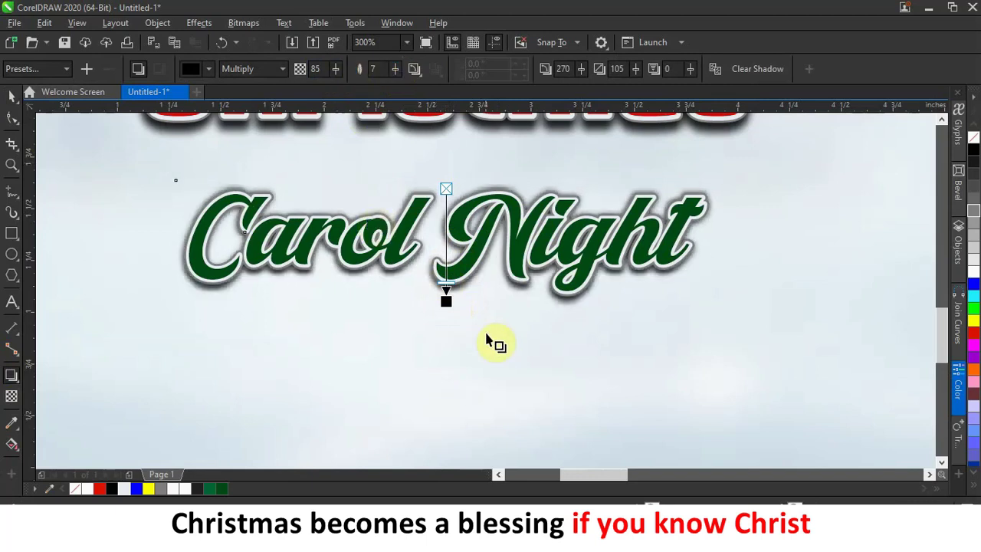
pyautogui.scroll(2, 455, 256)
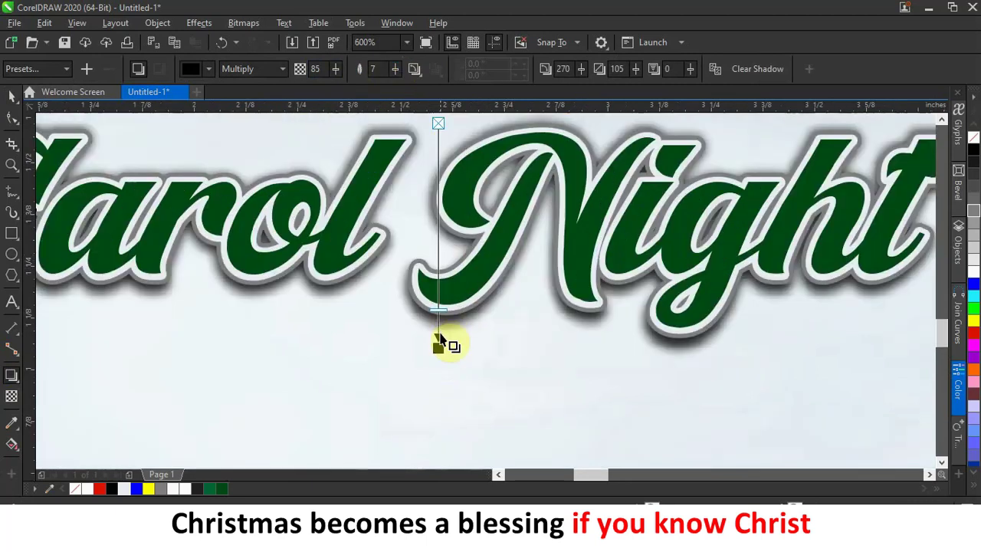
pyautogui.moveTo(441, 310); pyautogui.dragTo(439, 292)
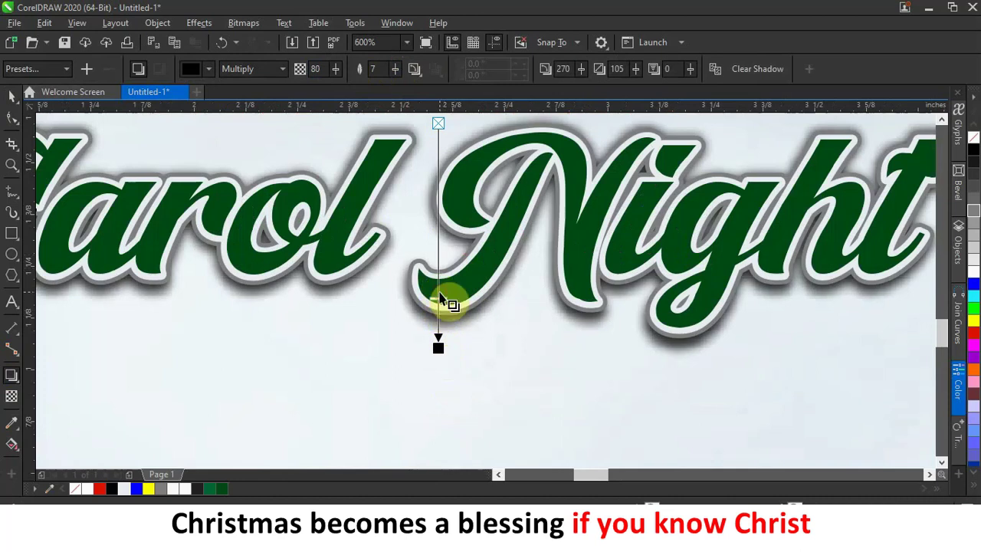
pyautogui.moveTo(443, 279); pyautogui.dragTo(442, 289)
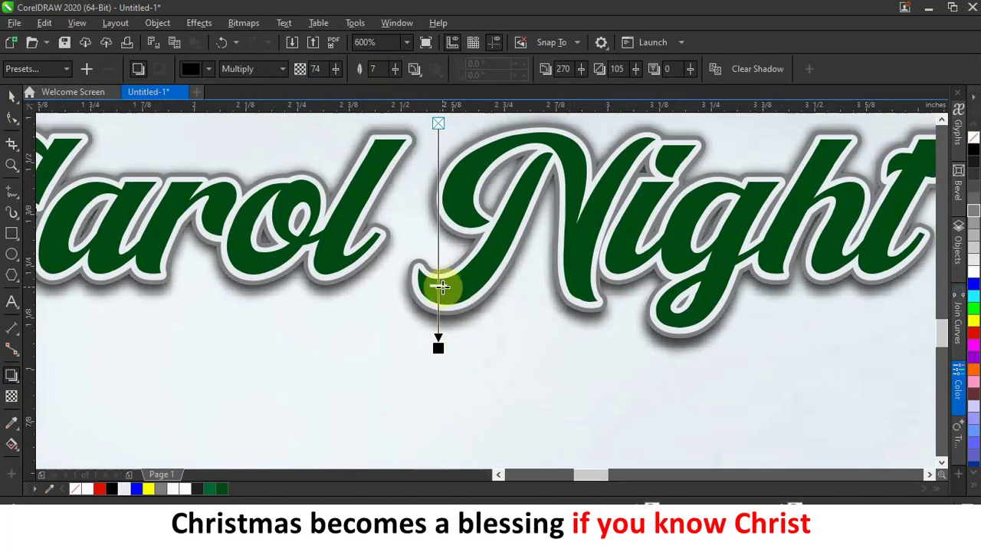
pyautogui.moveTo(442, 283); pyautogui.dragTo(439, 272)
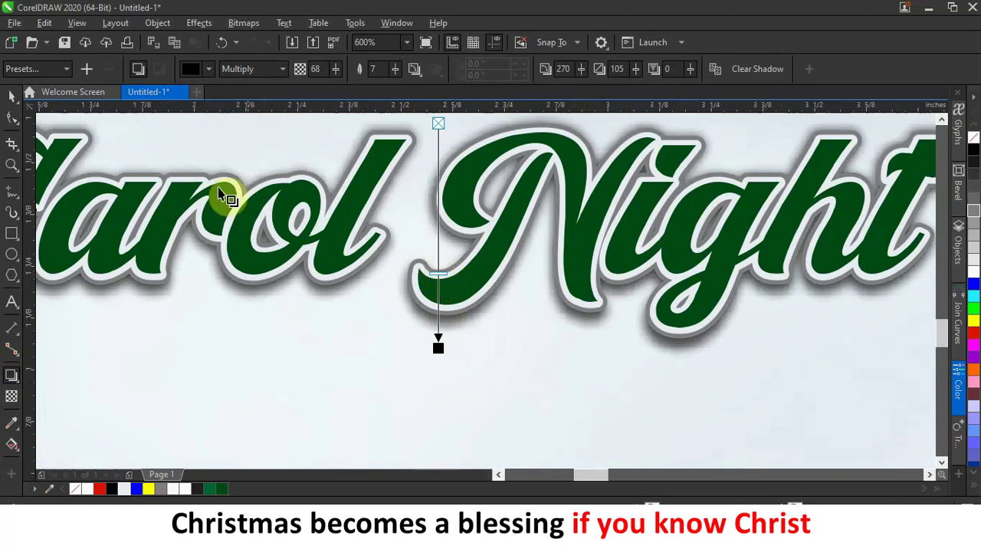
pyautogui.click(11, 95)
pyautogui.scroll(-2, 364, 204)
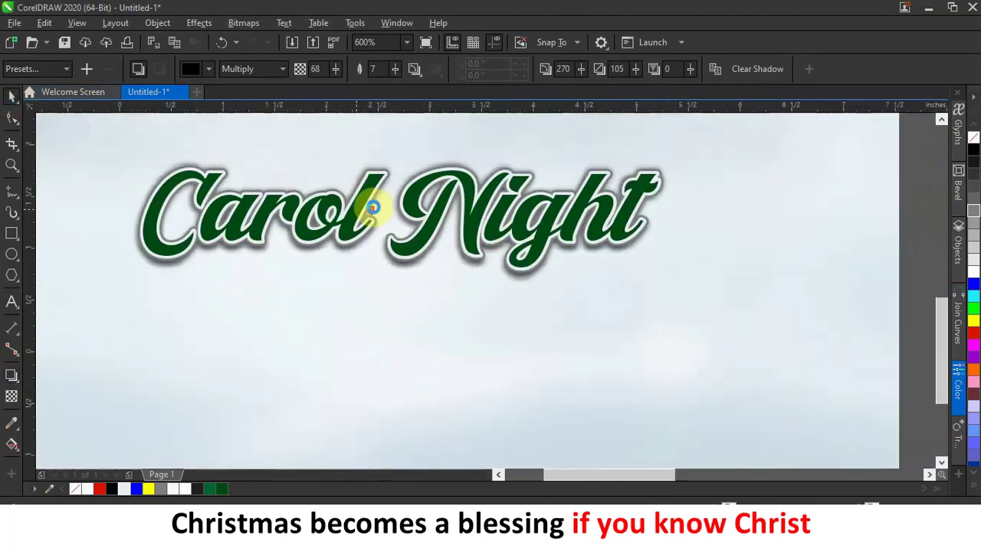
# Move the Carol Night text up so it sits close beneath the Christmas title
pyautogui.scroll(3, 941, 210)
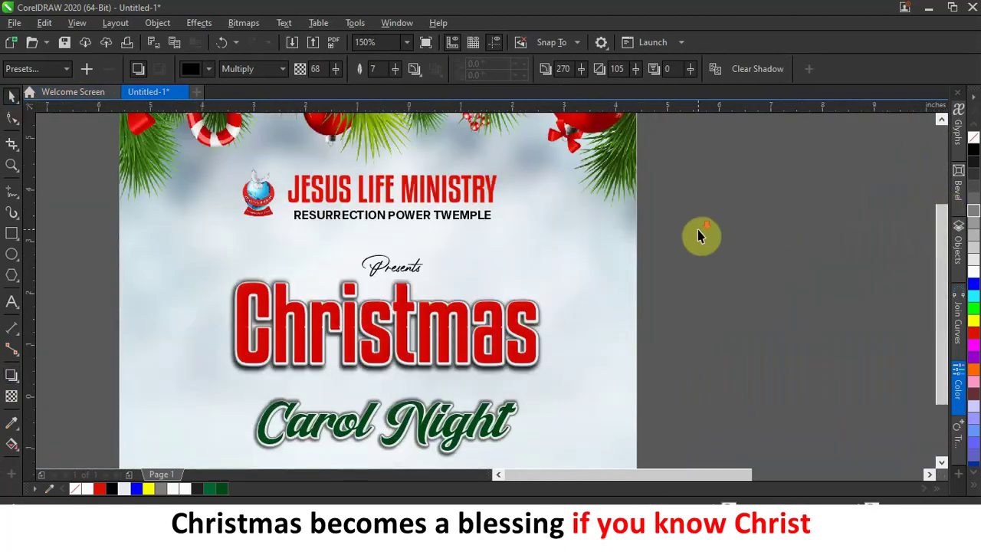
pyautogui.scroll(-1, 698, 234)
pyautogui.scroll(4, 613, 303)
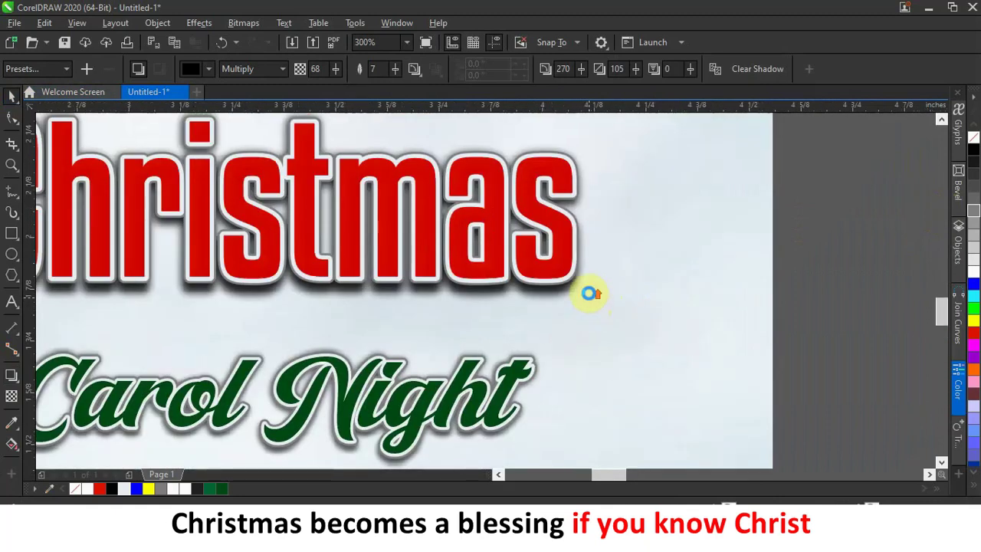
pyautogui.scroll(2, 590, 297)
pyautogui.scroll(-4, 610, 266)
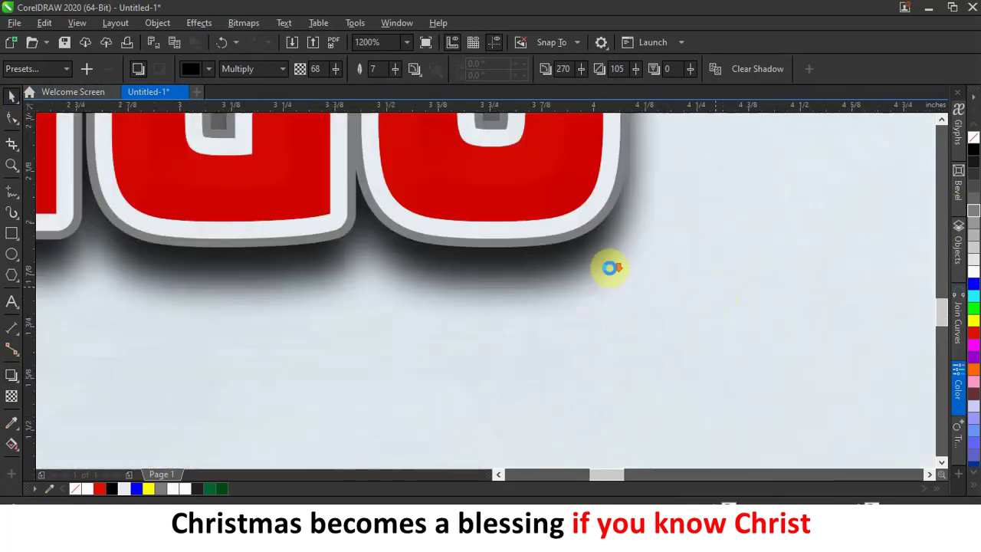
pyautogui.scroll(-4, 609, 267)
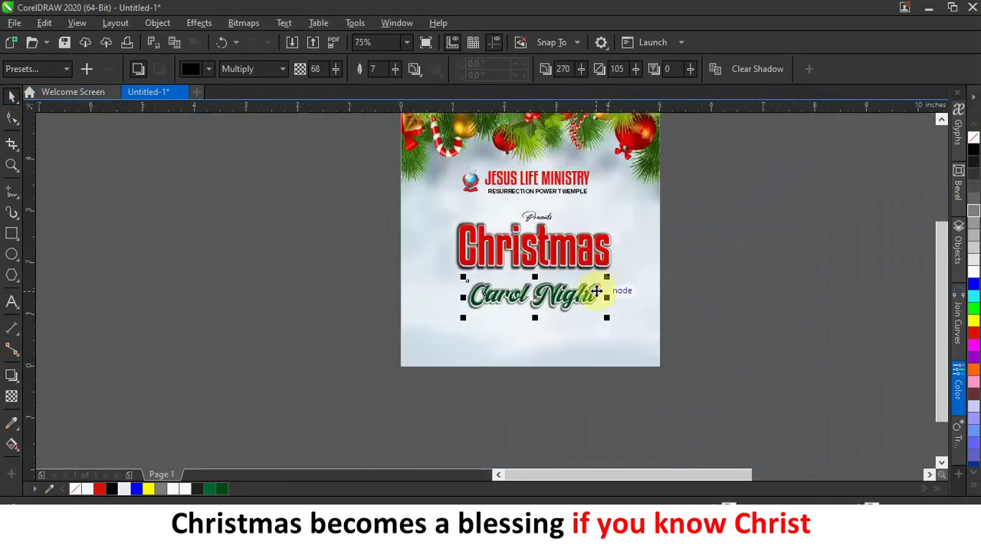
pyautogui.scroll(4, 597, 290)
pyautogui.moveTo(536, 273); pyautogui.dragTo(539, 255)
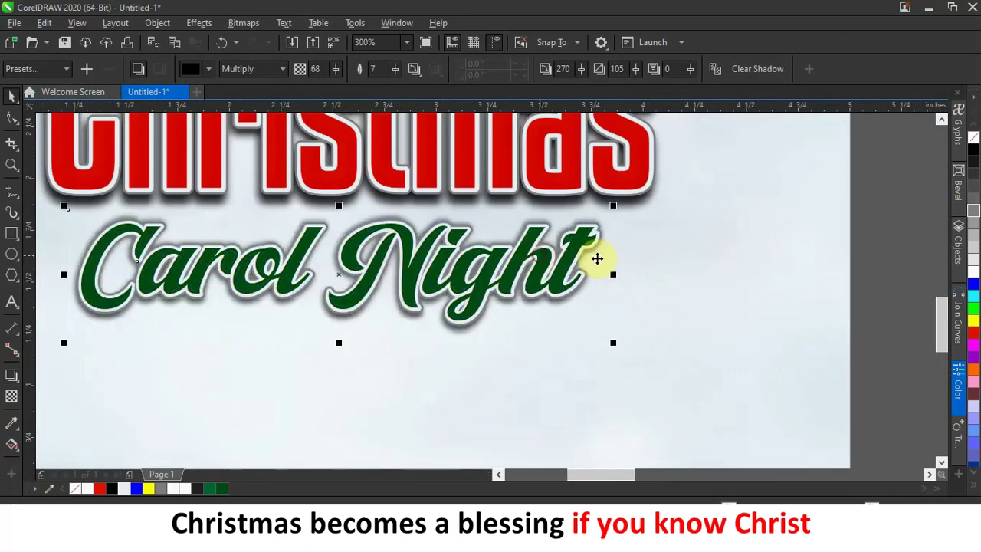
pyautogui.click(665, 264)
# Select the Presents, Christmas and Carol Night texts together and nudge them up about 0.15 inches
pyautogui.scroll(-2, 665, 264)
pyautogui.scroll(-1, 651, 267)
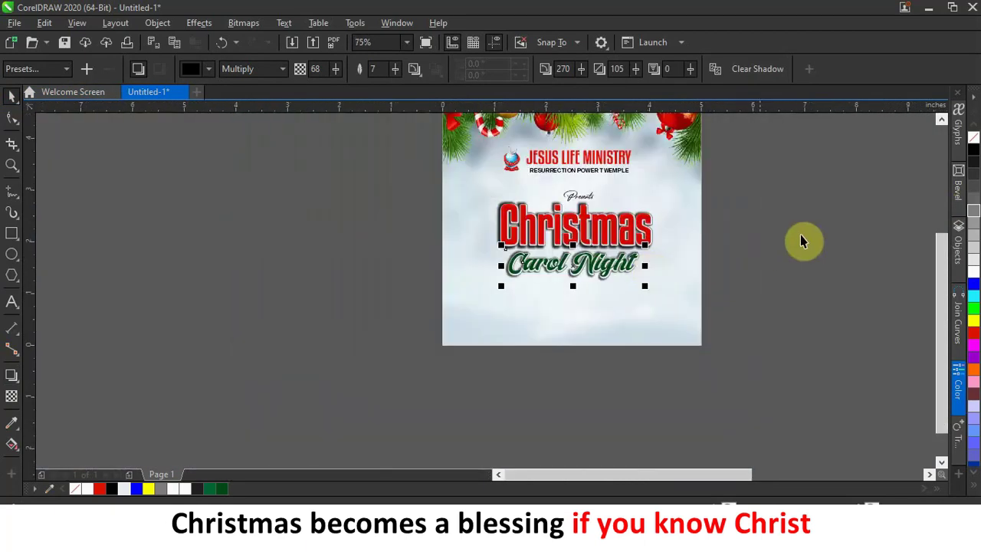
pyautogui.moveTo(764, 298); pyautogui.dragTo(423, 186)
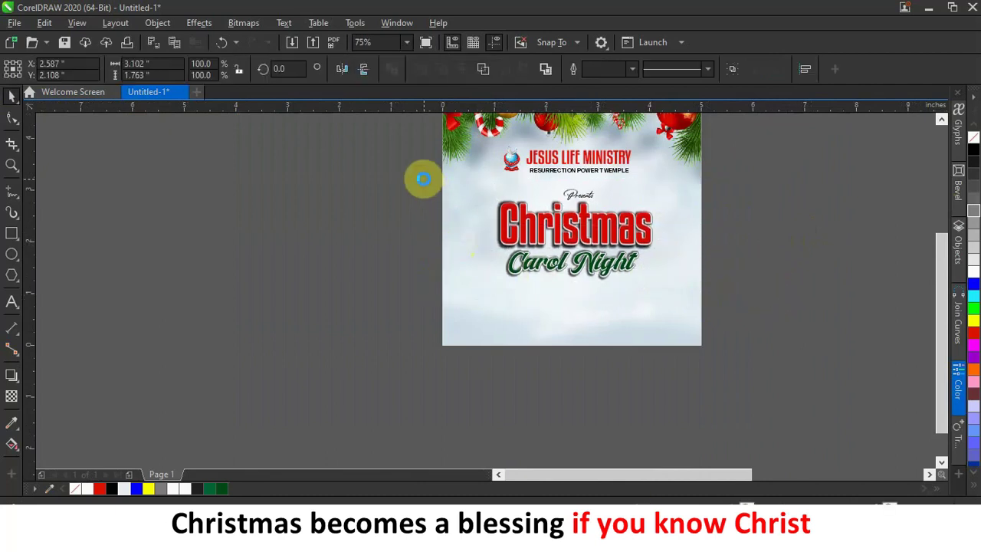
pyautogui.press('Up')
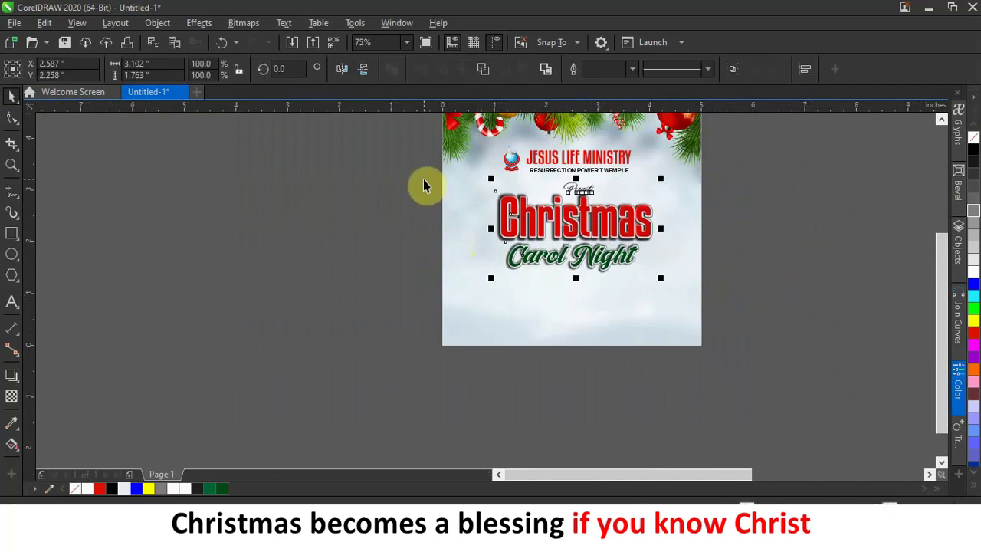
pyautogui.click(800, 324)
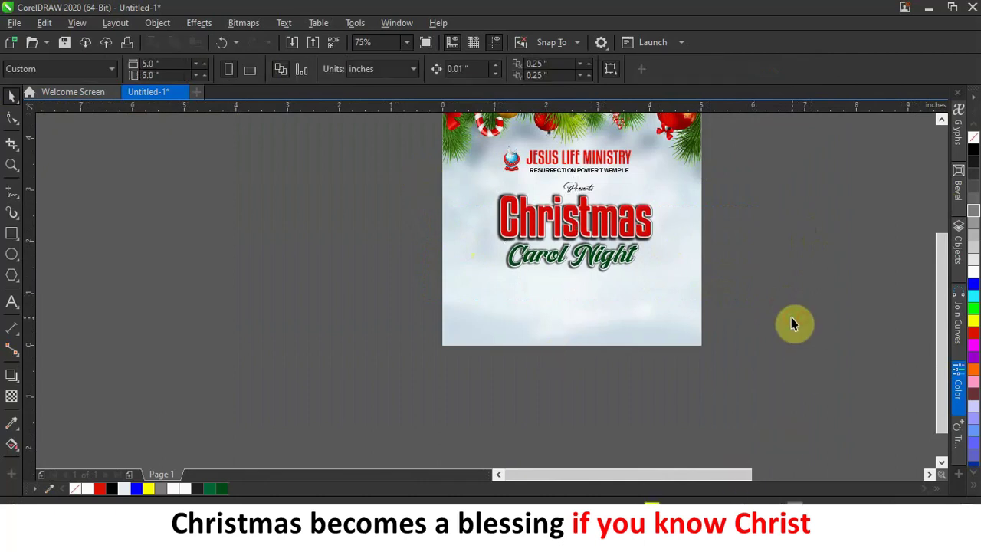
pyautogui.scroll(2, 716, 281)
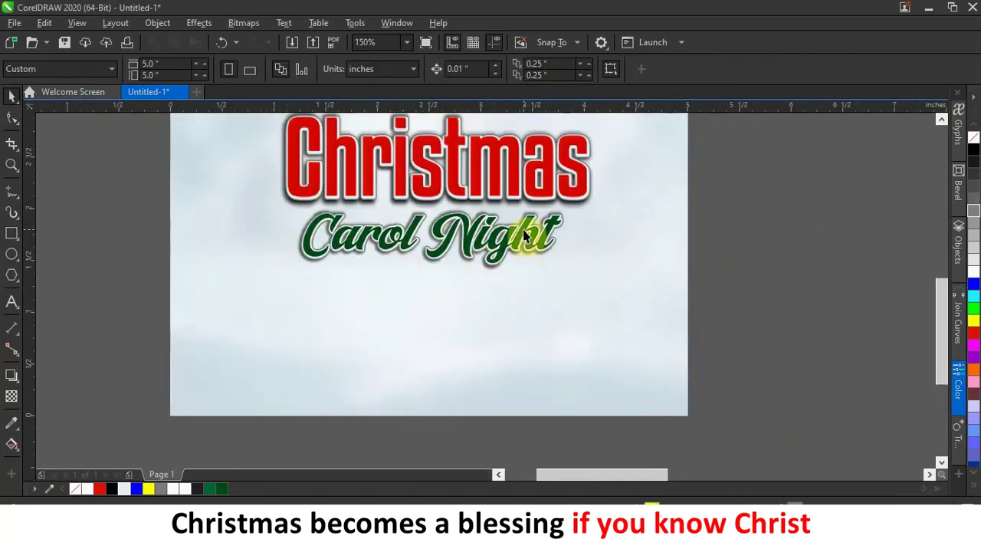
pyautogui.click(12, 233)
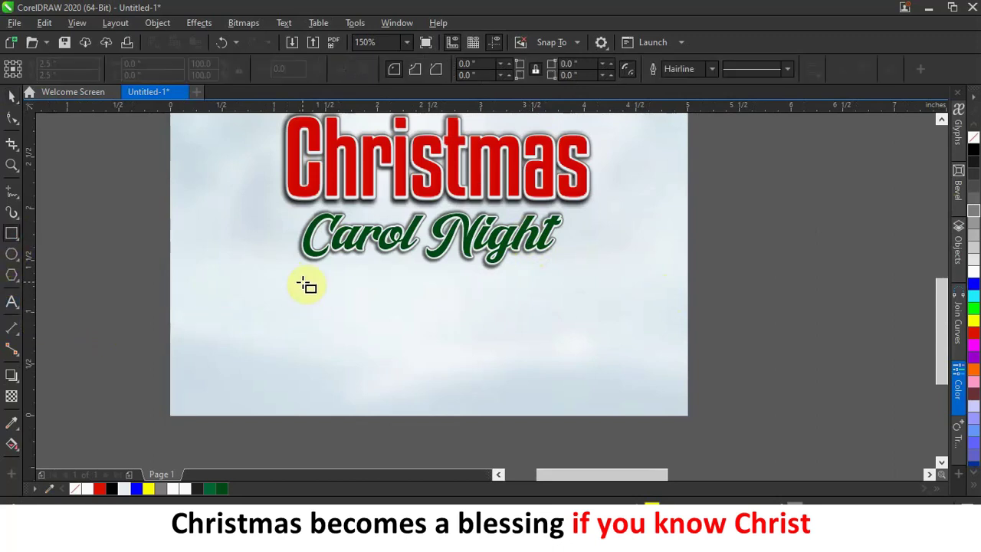
pyautogui.moveTo(298, 271); pyautogui.dragTo(571, 283)
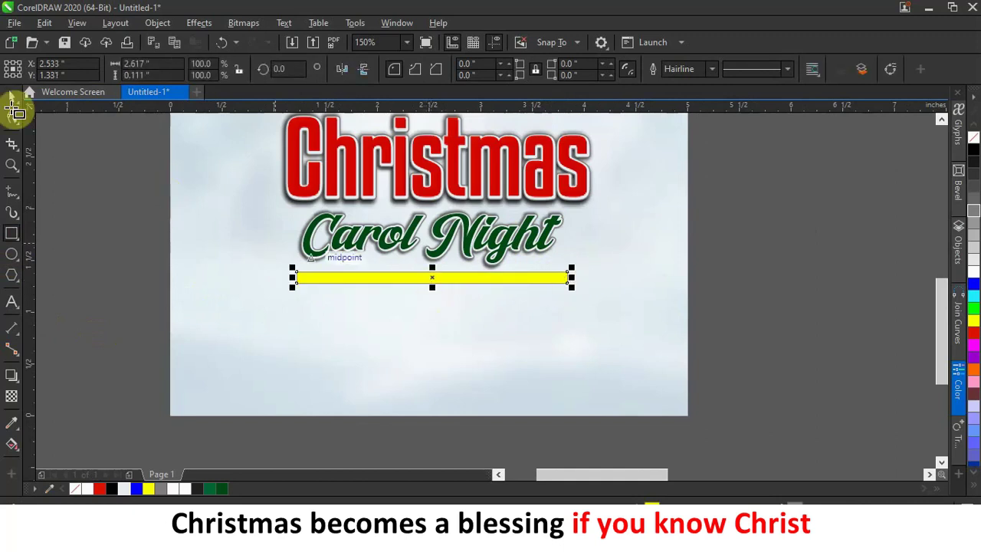
pyautogui.click(14, 98)
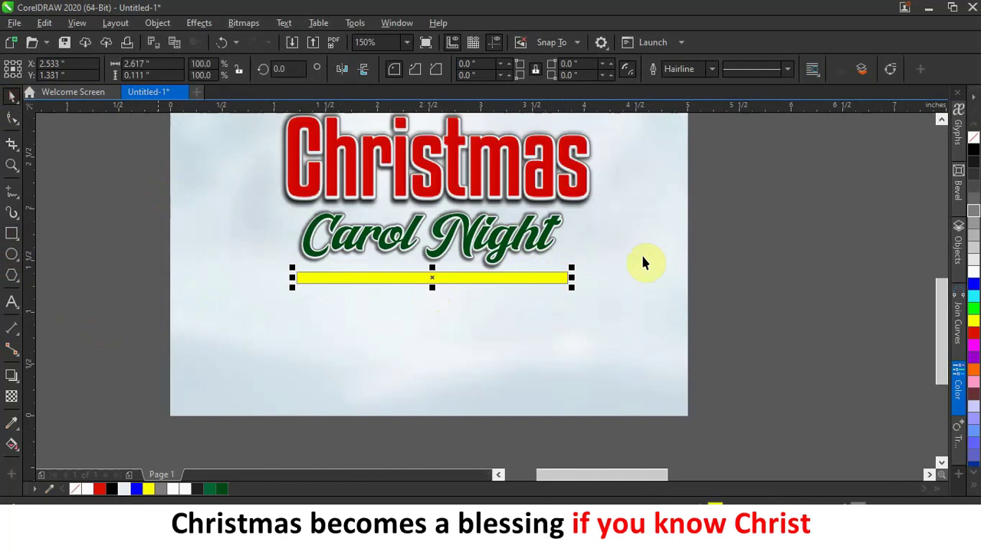
pyautogui.rightClick(972, 142)
# Thin the yellow rectangle to a height of about 0.03 inches and fill it with the title's dark green
pyautogui.scroll(2, 427, 276)
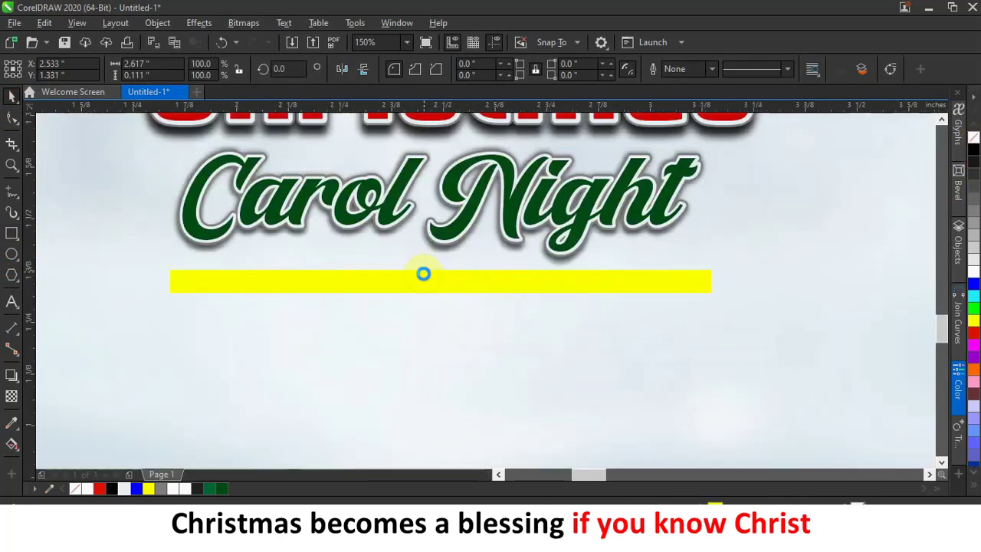
pyautogui.scroll(3, 423, 274)
pyautogui.moveTo(457, 315); pyautogui.dragTo(456, 277)
pyautogui.scroll(-4, 511, 266)
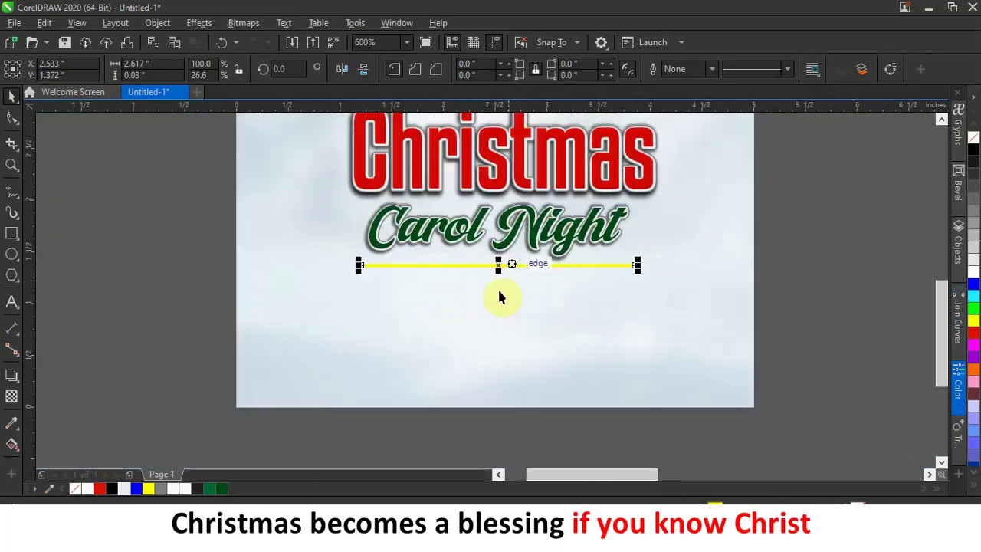
pyautogui.click(220, 489)
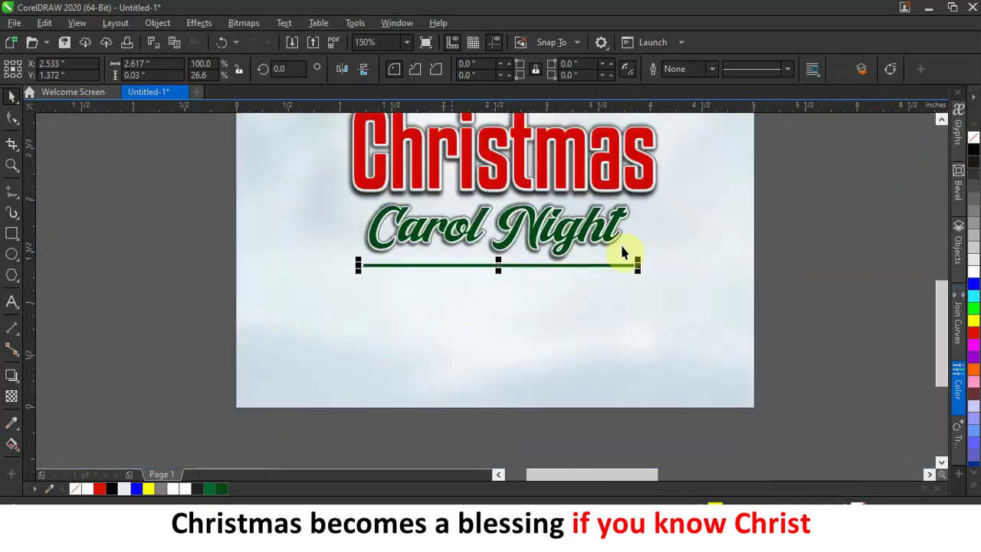
pyautogui.click(801, 226)
pyautogui.scroll(4, 517, 278)
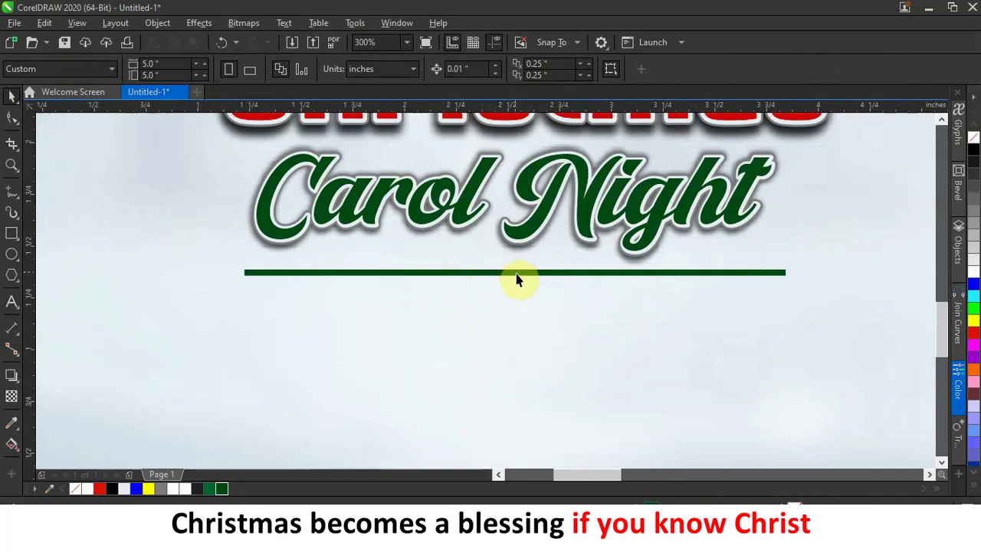
pyautogui.scroll(-1, 519, 279)
pyautogui.moveTo(520, 280); pyautogui.dragTo(519, 322)
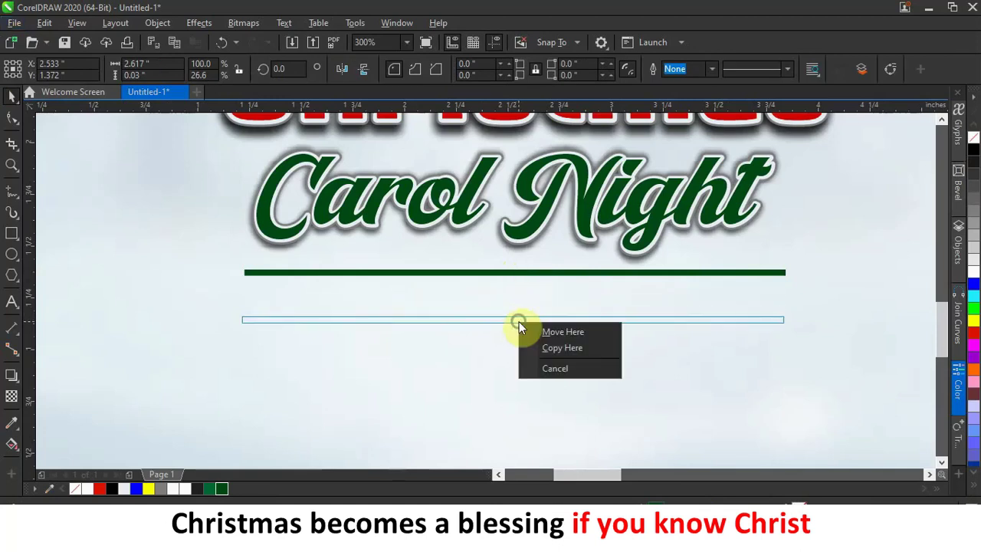
pyautogui.click(501, 358)
# Reduce the green bar's height to about 0.021 inches, keeping its top edge in place
pyautogui.scroll(2, 486, 291)
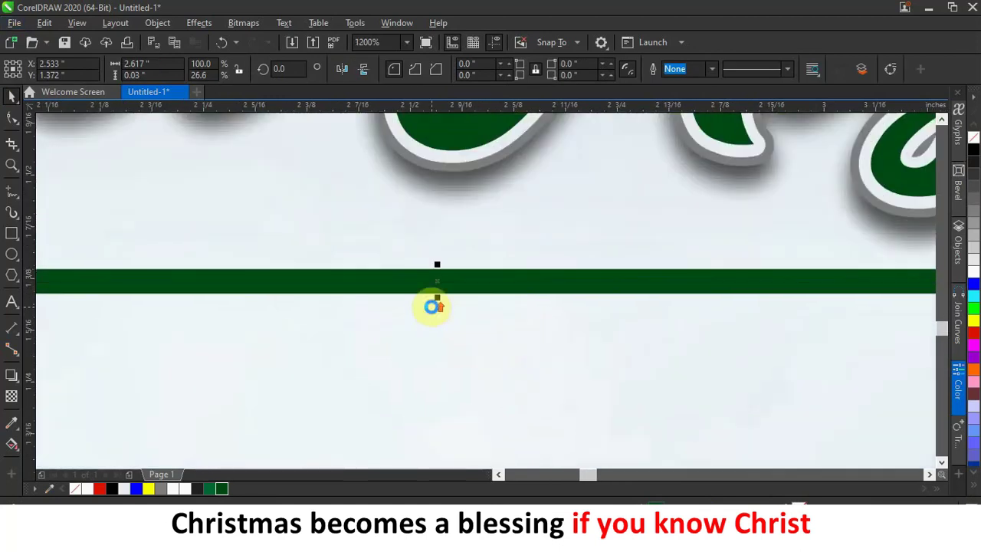
pyautogui.scroll(1, 444, 296)
pyautogui.moveTo(445, 282); pyautogui.dragTo(450, 305)
# Copy the green bar straight down to a vertical position of about 1.01 inches
pyautogui.scroll(-3, 449, 265)
pyautogui.scroll(-4, 464, 263)
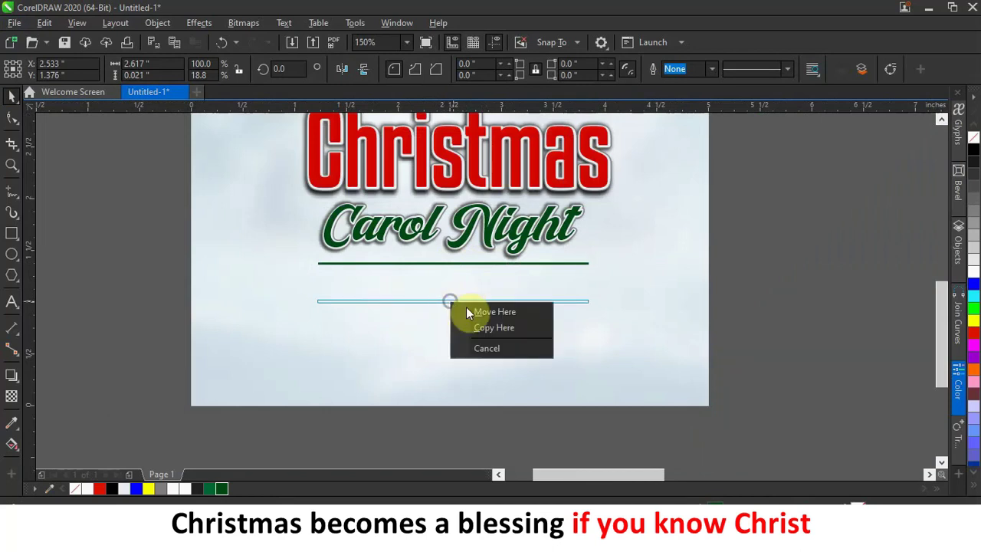
pyautogui.click(495, 323)
# Add the text "Theme" in the Black Stars font between the two green bars
pyautogui.scroll(2, 528, 258)
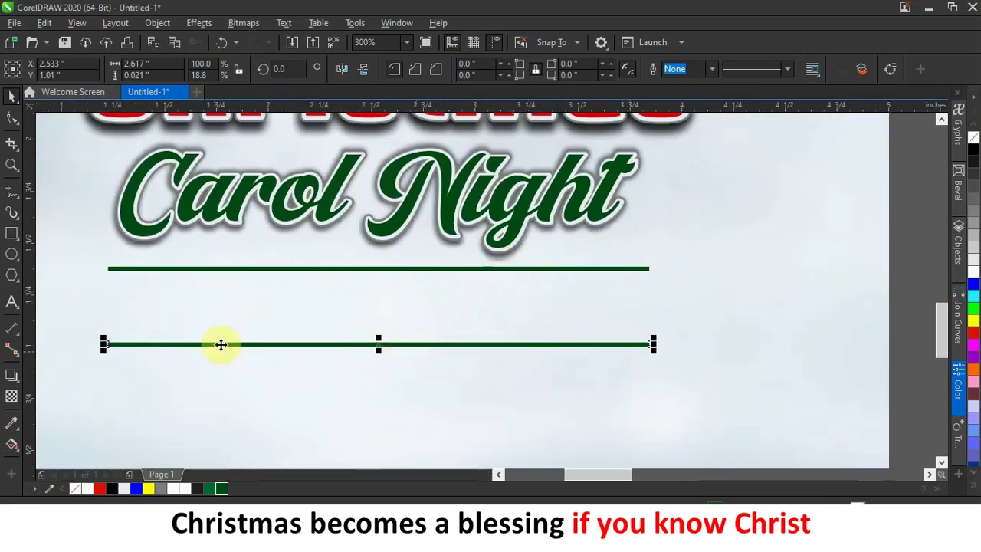
pyautogui.click(11, 301)
pyautogui.click(186, 313)
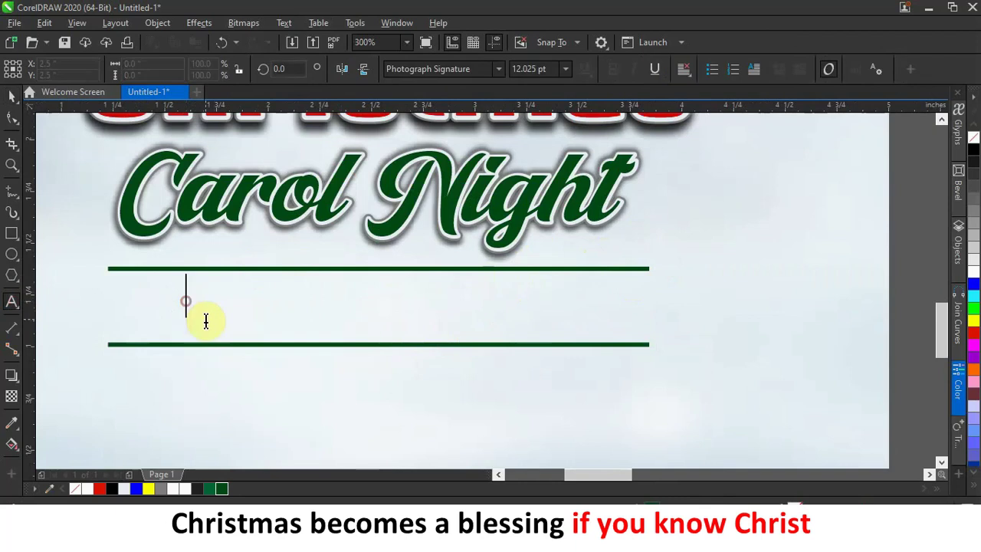
pyautogui.write('Theme')
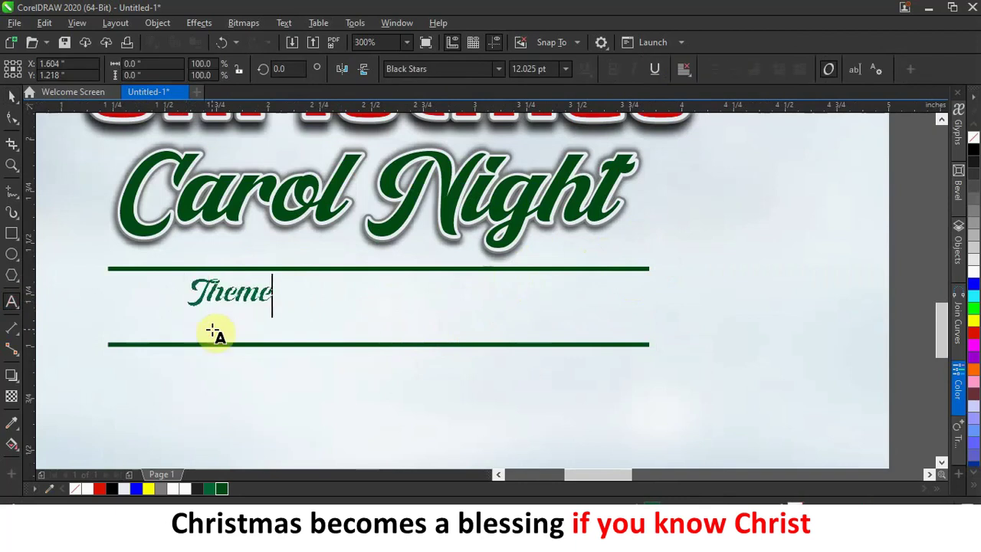
pyautogui.click(12, 95)
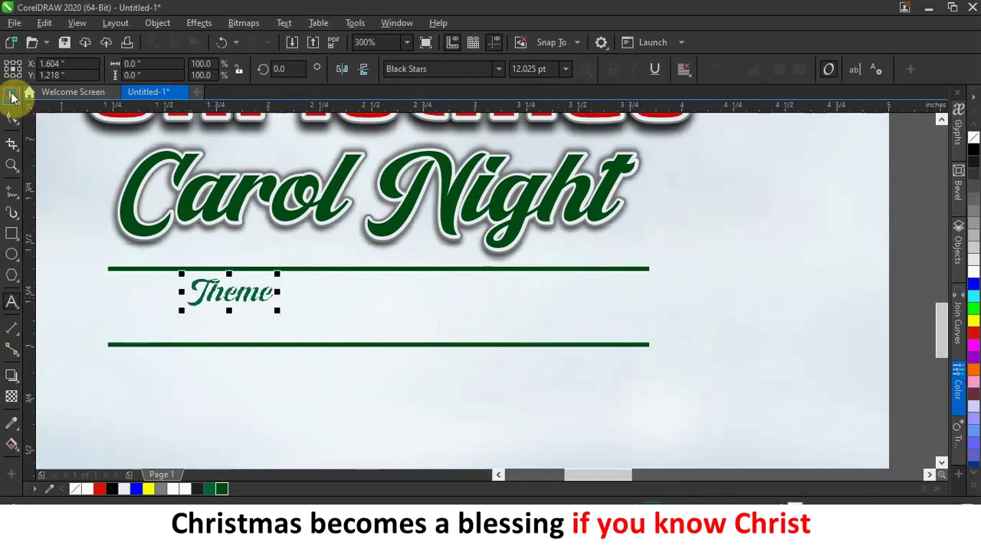
# Fill the Theme text with the palette's red and remove its outline
pyautogui.moveTo(250, 311); pyautogui.dragTo(264, 301)
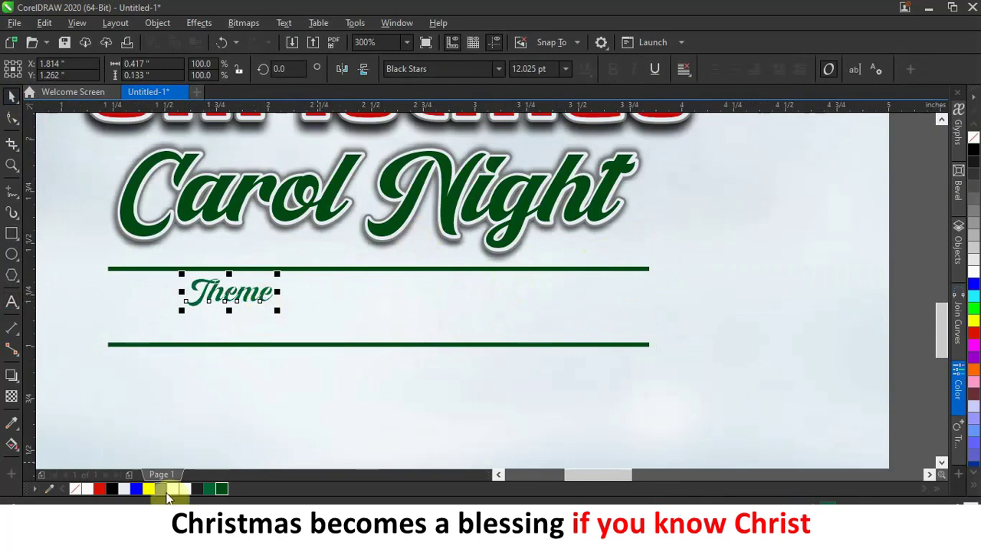
pyautogui.click(98, 490)
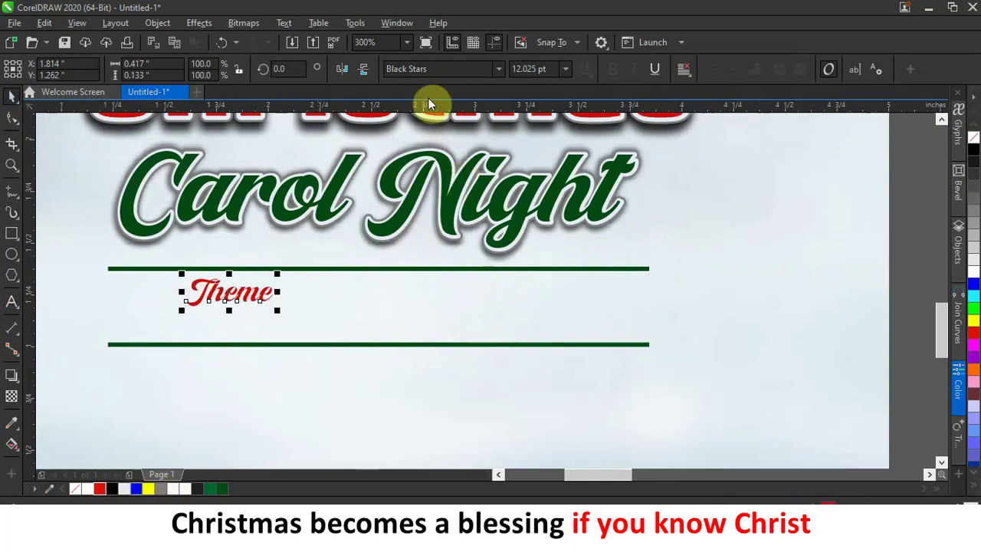
pyautogui.rightClick(975, 140)
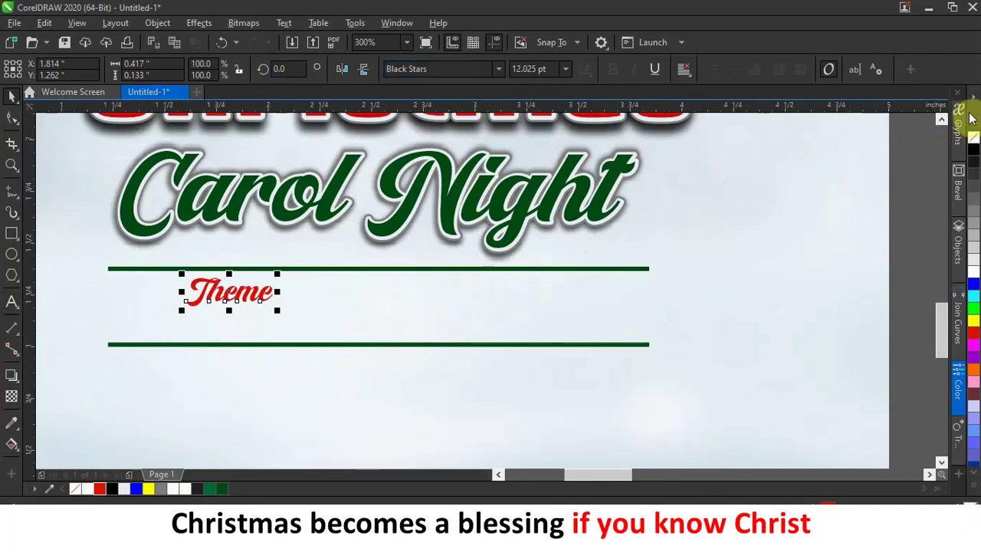
# Change the font of the red Theme text to Bhineka
pyautogui.click(444, 69)
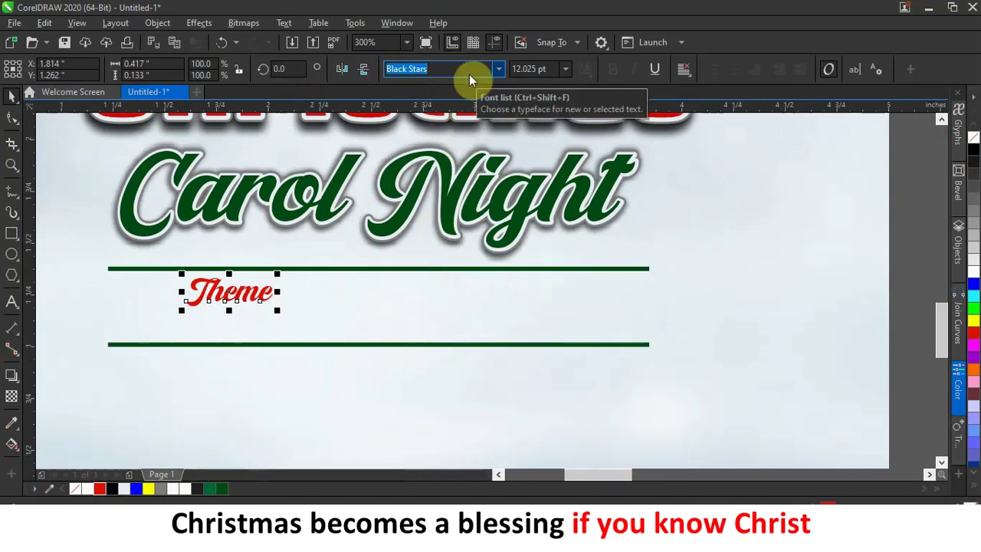
pyautogui.write('Bhineka')
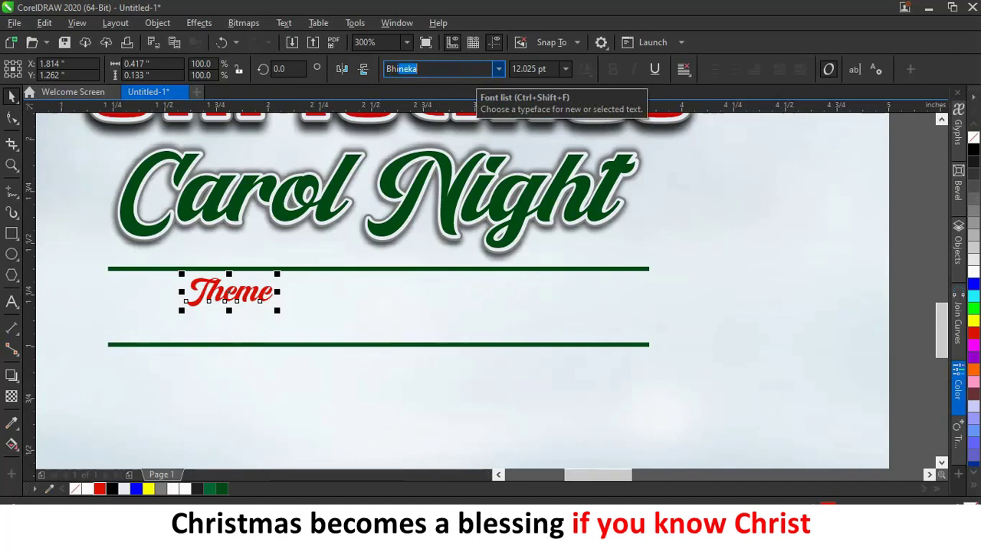
pyautogui.press('Return')
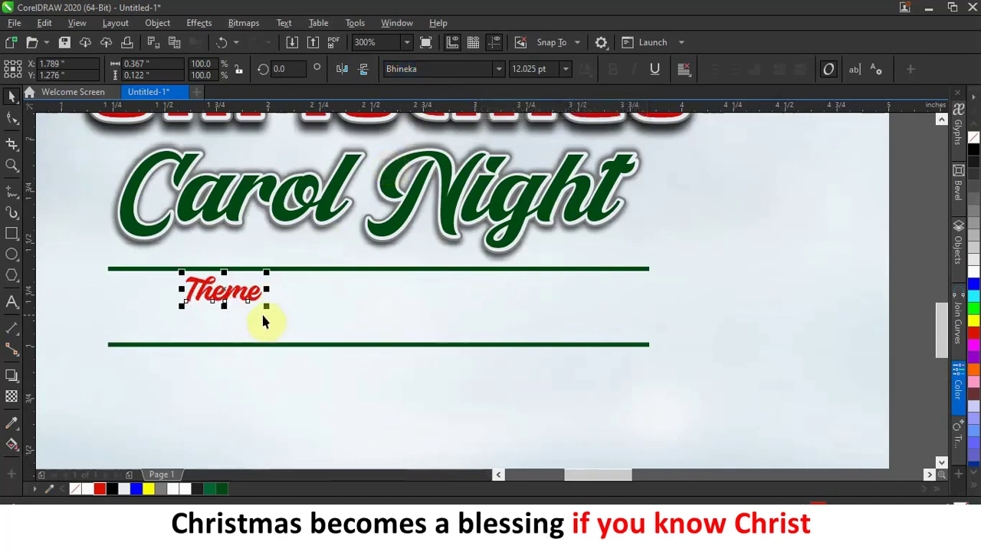
# Lower the Theme text slightly and place a copy of it beside it, at about X 2.49, Y 1.23 inches
pyautogui.click(240, 295)
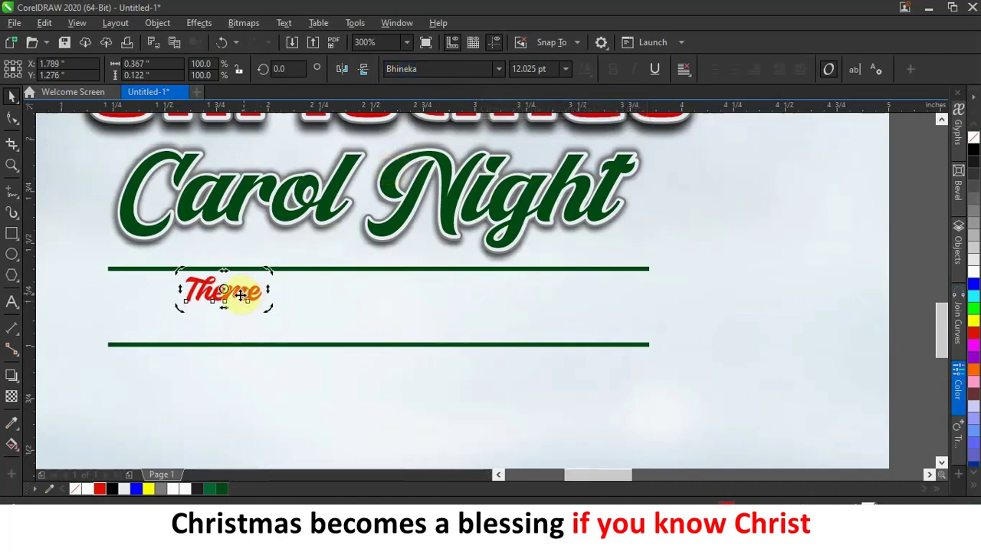
pyautogui.moveTo(238, 296); pyautogui.dragTo(389, 300)
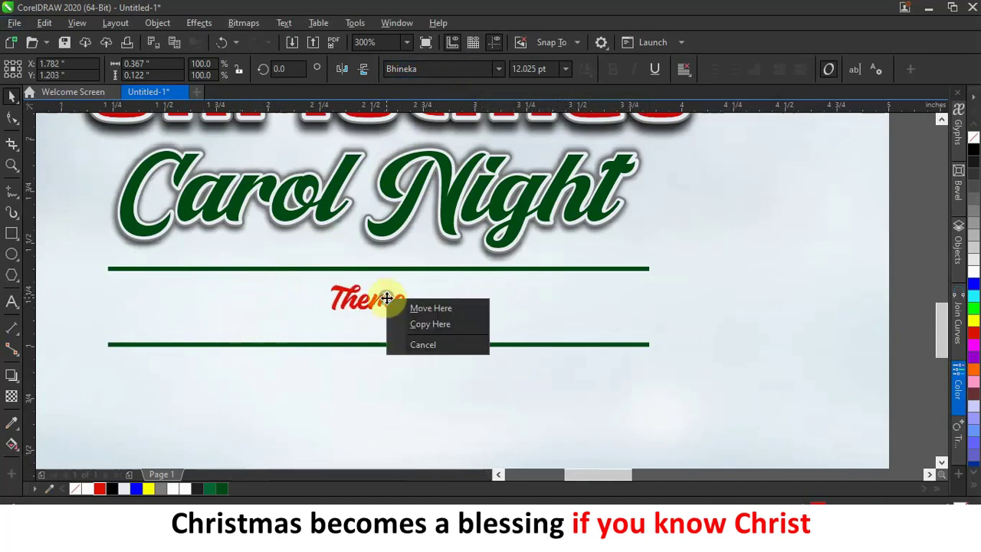
pyautogui.click(419, 321)
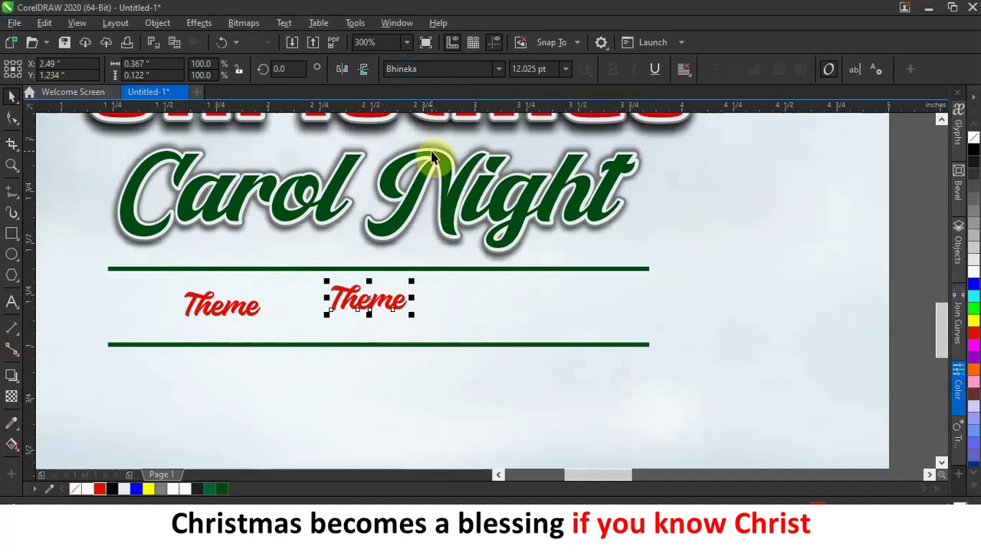
# Set the copied Theme text in the Kenyan Coffee Rg font and fill it with the palette's dark green
pyautogui.click(433, 69)
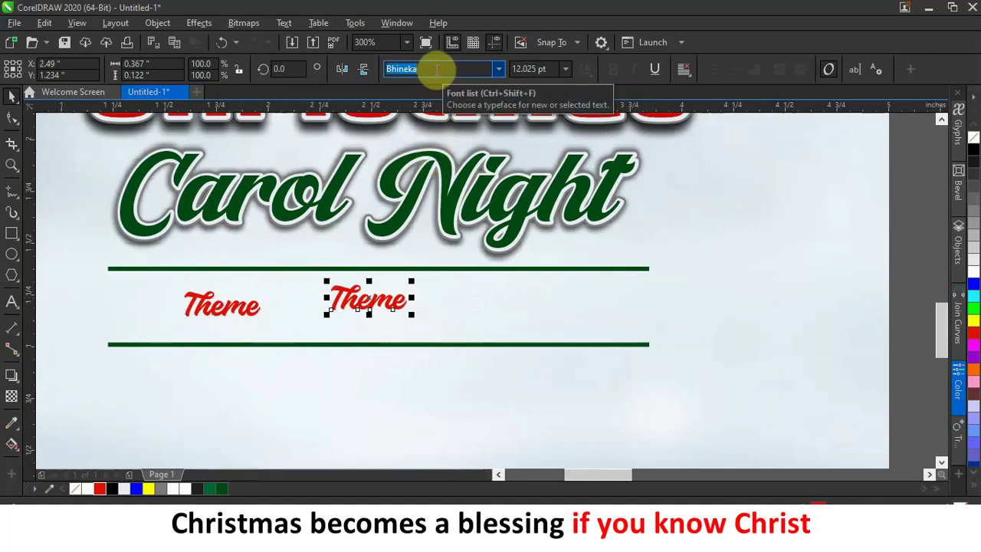
pyautogui.write('K')
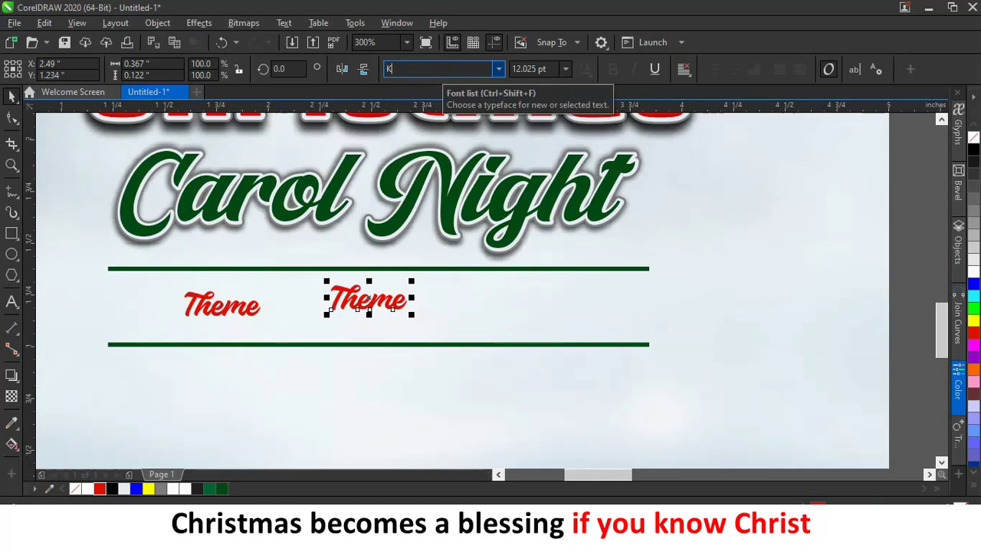
pyautogui.write('enuK')
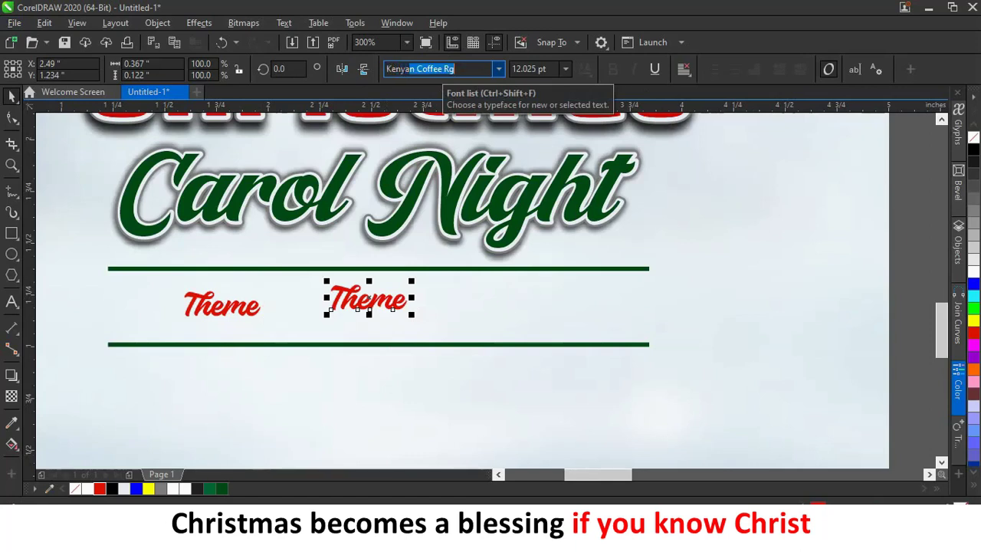
pyautogui.write('en')
pyautogui.press('Return')
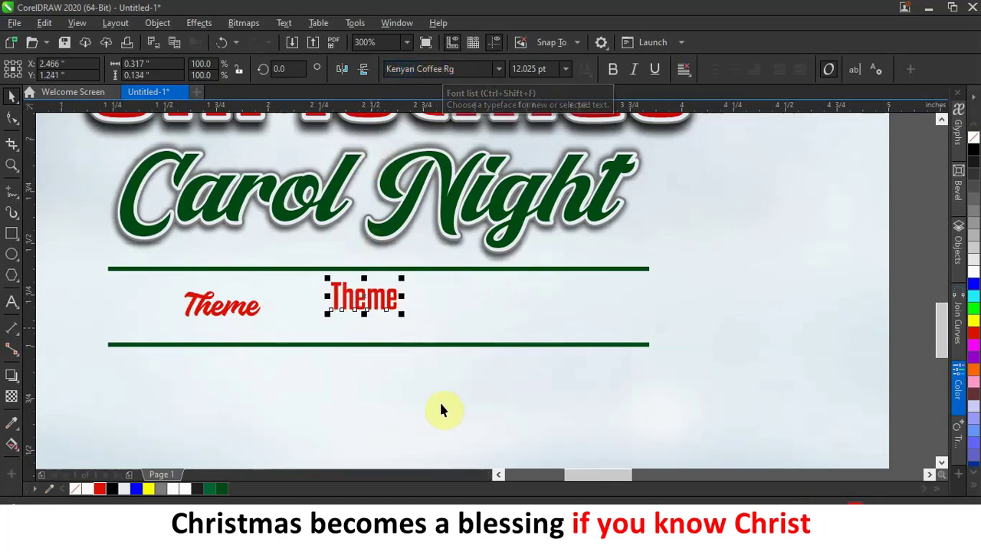
pyautogui.click(221, 488)
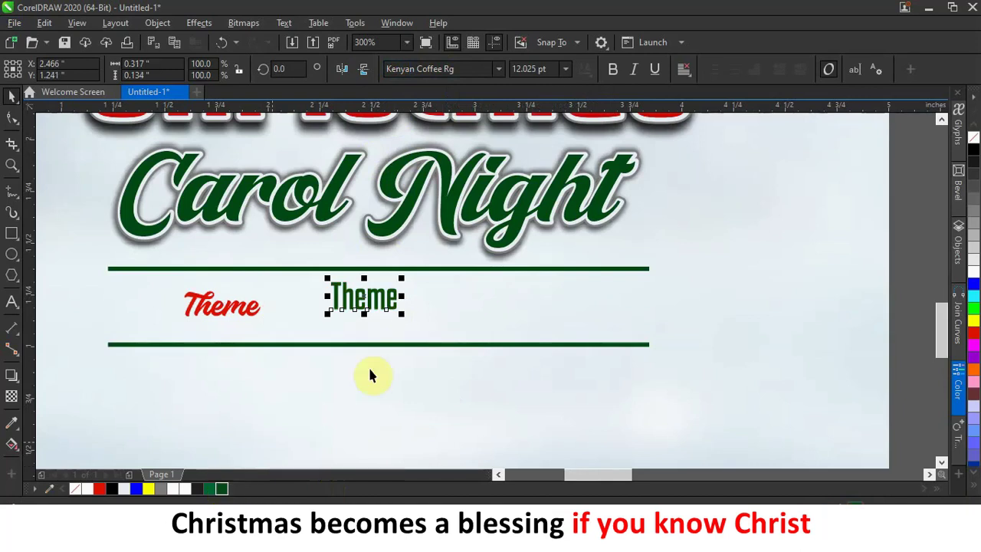
# Replace the wording of the green text copy with "THE OF THE LAMB"
pyautogui.doubleClick(379, 291)
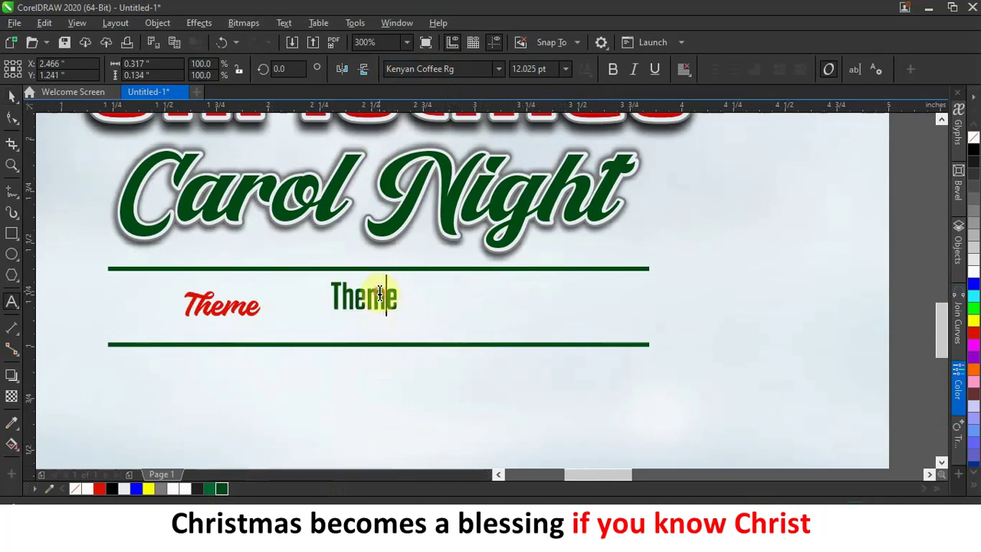
pyautogui.click(323, 291)
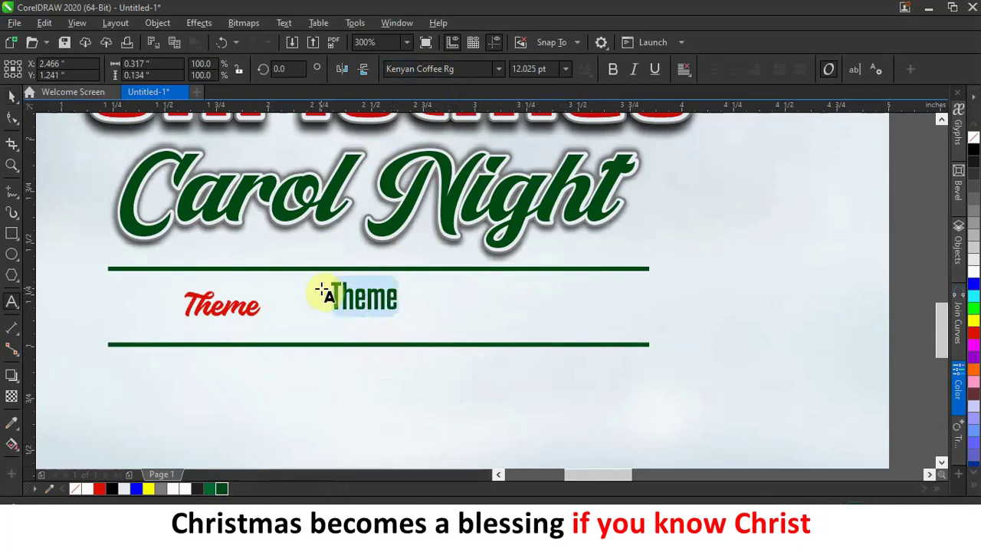
pyautogui.press('Delete')
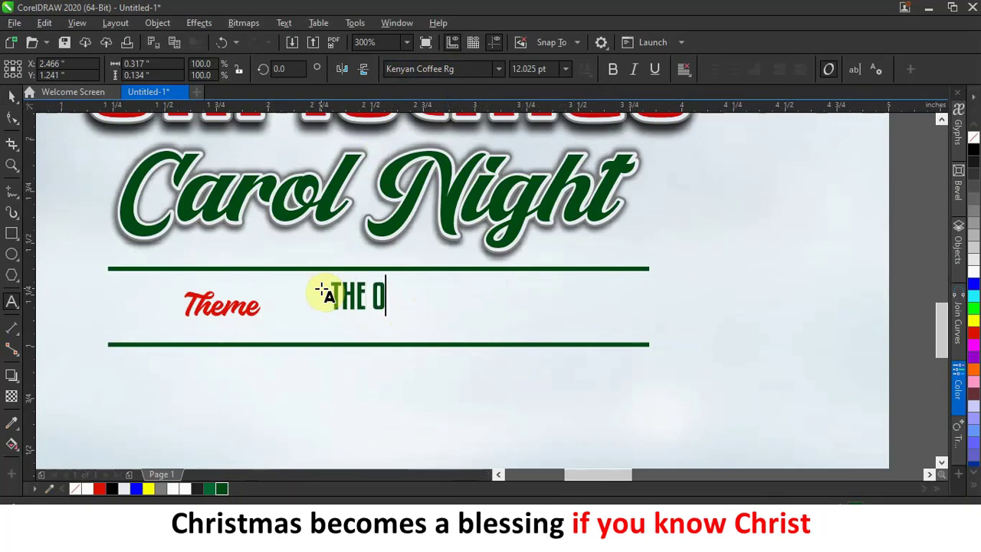
pyautogui.write('THE OF THE')
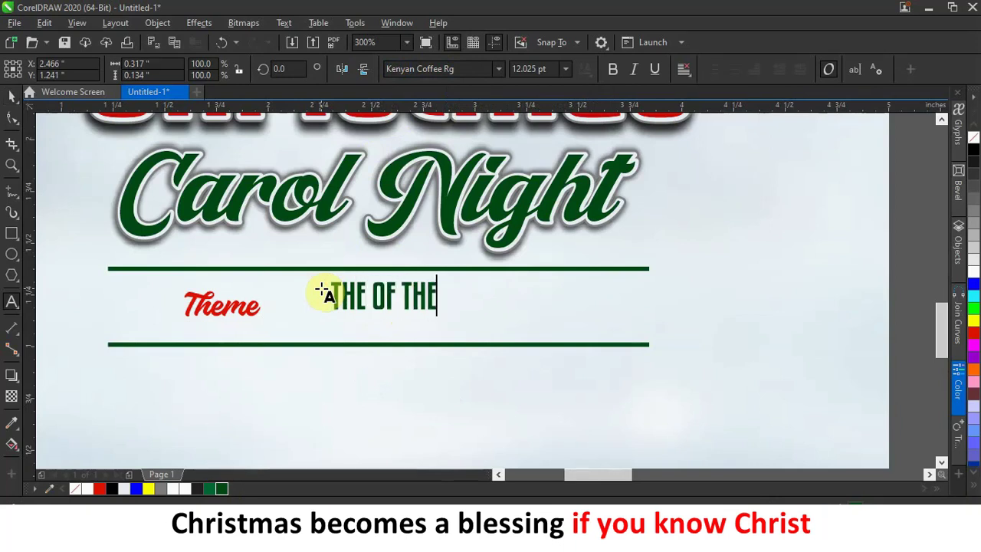
pyautogui.write(' LAMB')
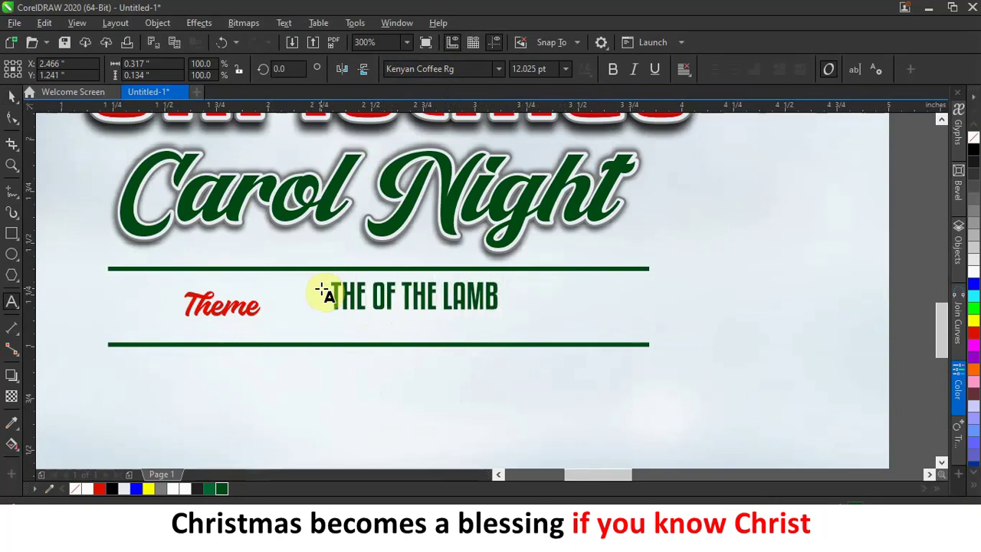
pyautogui.click(11, 96)
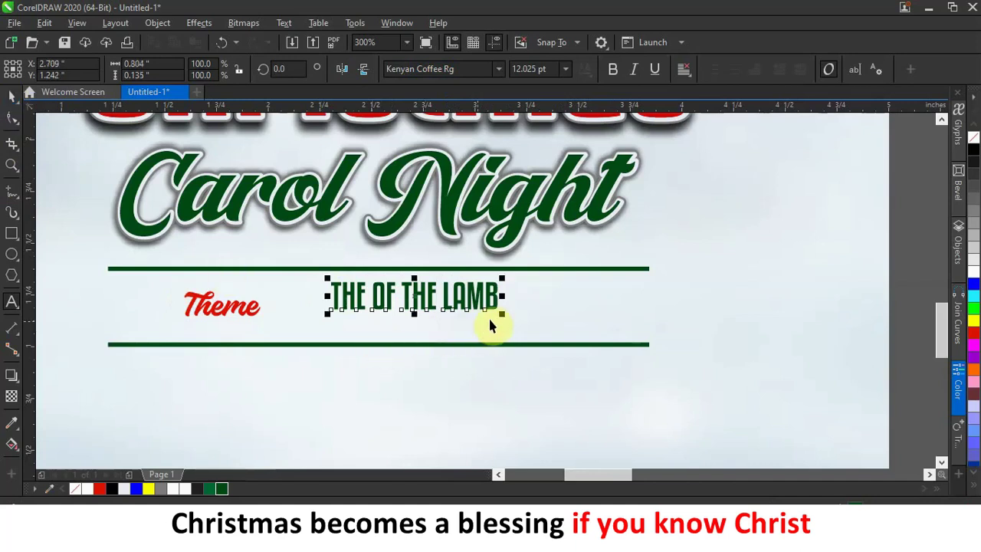
# Enlarge "THE OF THE LAMB" to about 23.3 pt between the bars and shift the red Theme text left to about X 1.63 inches
pyautogui.moveTo(502, 316); pyautogui.dragTo(657, 340)
pyautogui.moveTo(439, 312); pyautogui.dragTo(373, 307)
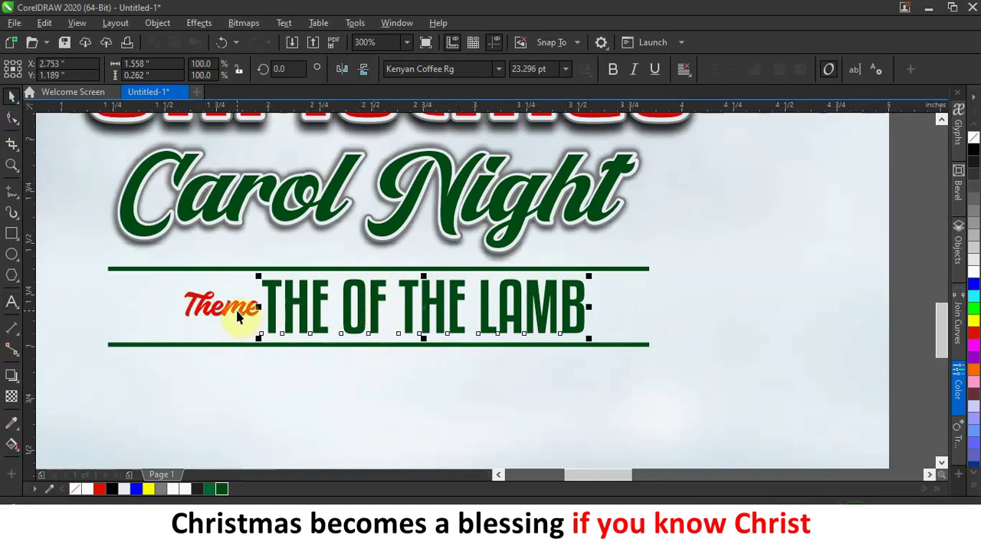
pyautogui.click(237, 311)
pyautogui.moveTo(237, 310); pyautogui.dragTo(218, 309)
pyautogui.click(218, 309)
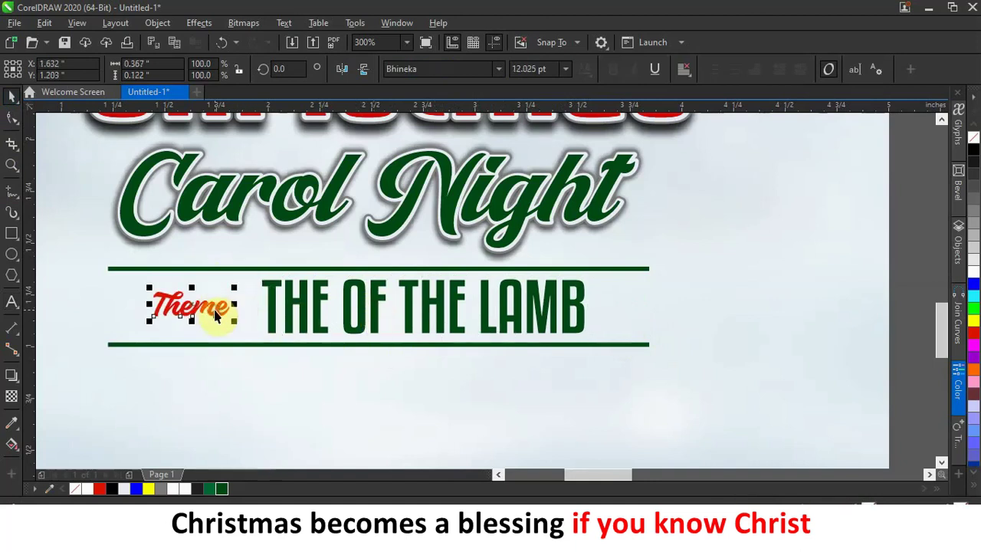
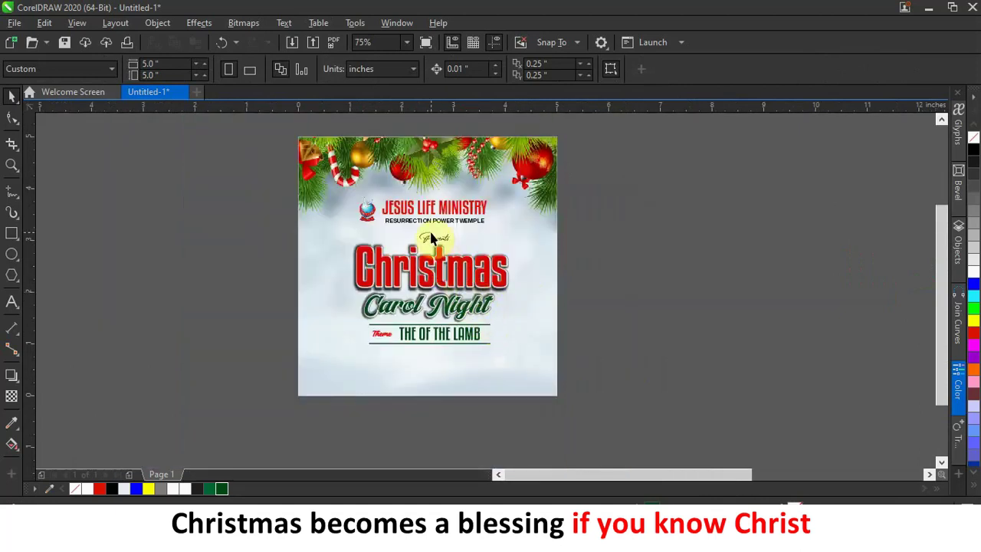
# Scale the ministry logo and header text down to about 2.38 inches wide
pyautogui.scroll(2, 540, 265)
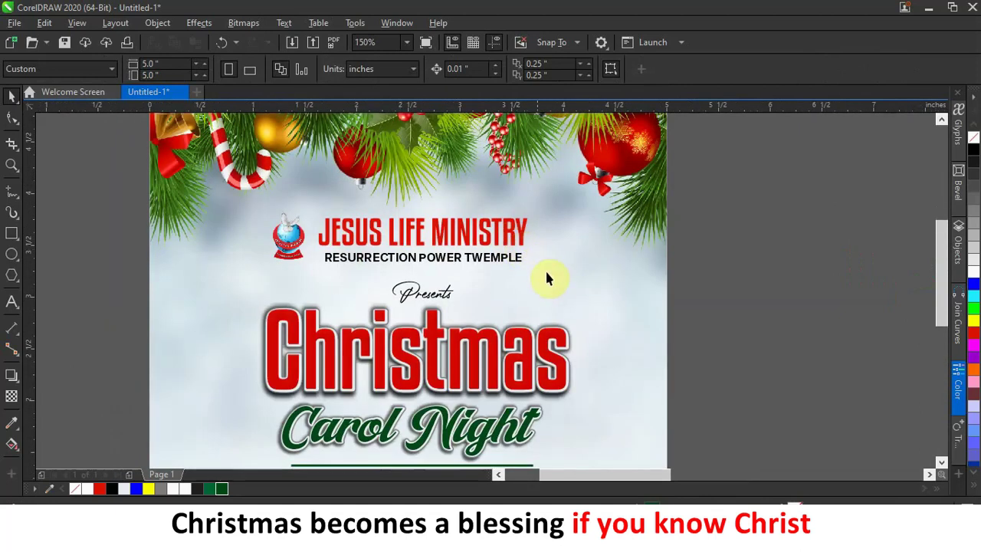
pyautogui.moveTo(228, 189); pyautogui.dragTo(278, 207)
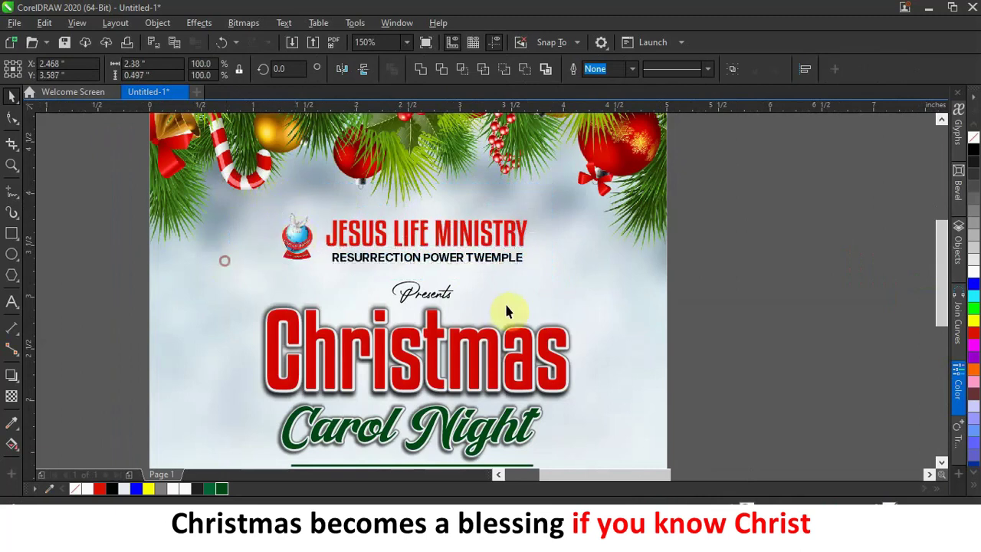
pyautogui.press('Escape')
pyautogui.scroll(-2, 498, 310)
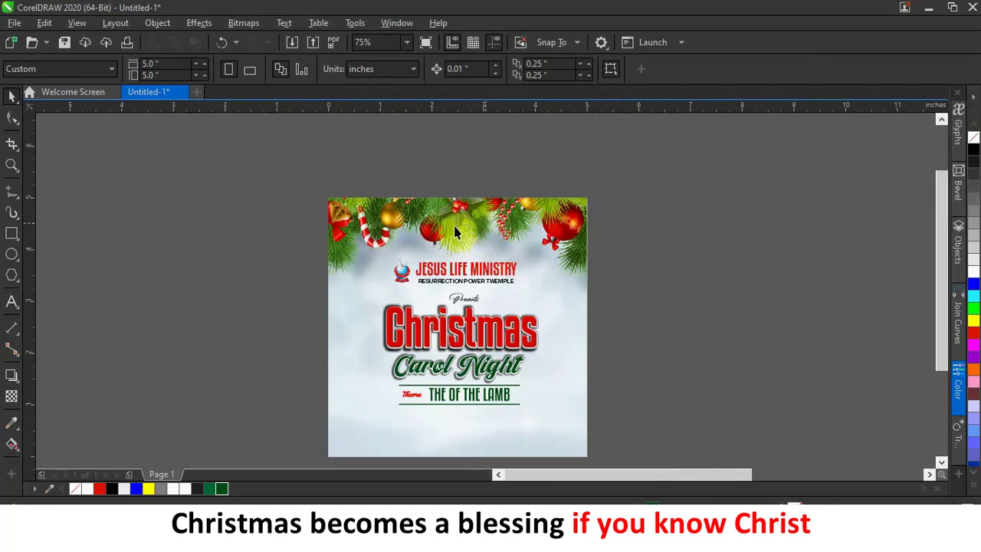
# Unlock the flyer's background frame and select it
pyautogui.rightClick(540, 225)
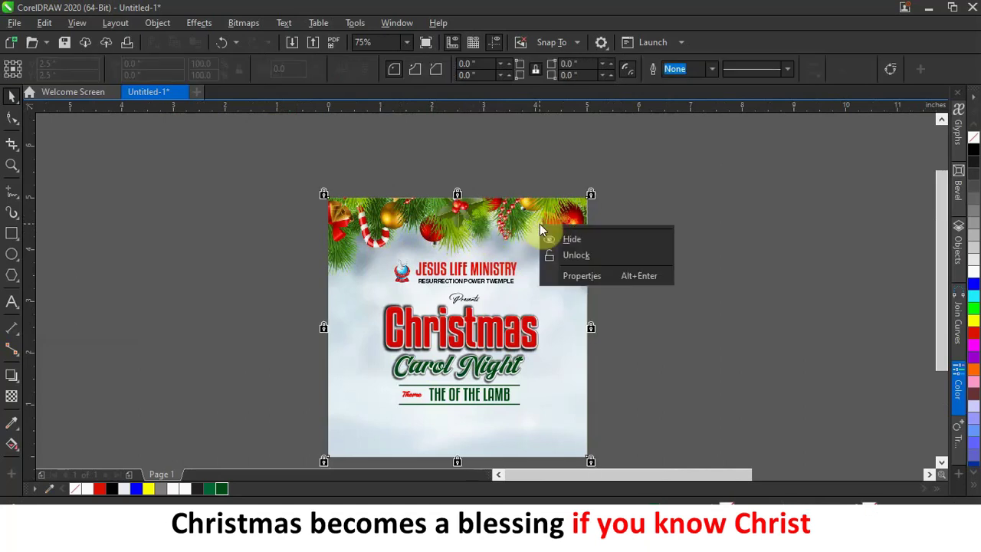
pyautogui.click(575, 255)
pyautogui.click(685, 245)
pyautogui.click(478, 219)
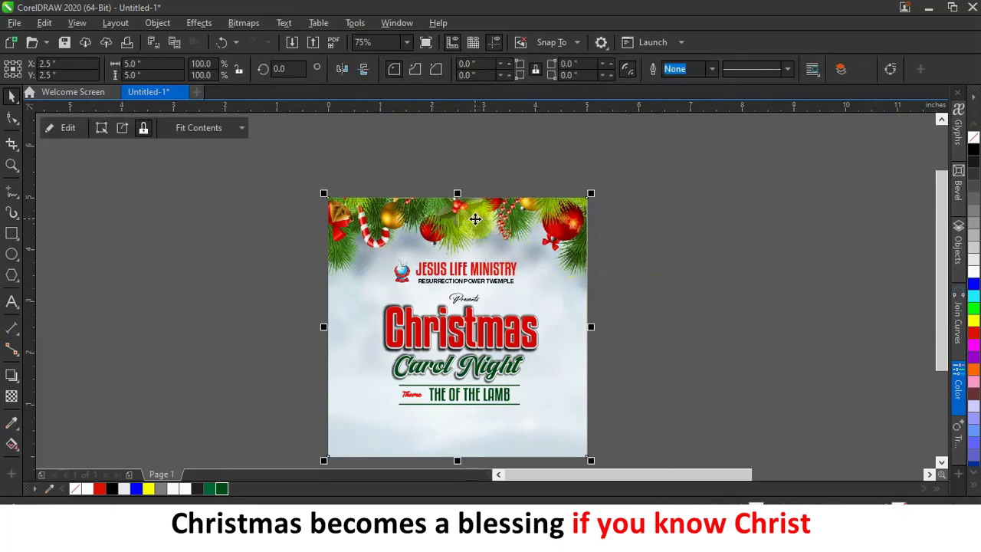
# Edit the background frame's contents and move the Christmas garland up to a vertical position of about 4.62 inches
pyautogui.click(66, 128)
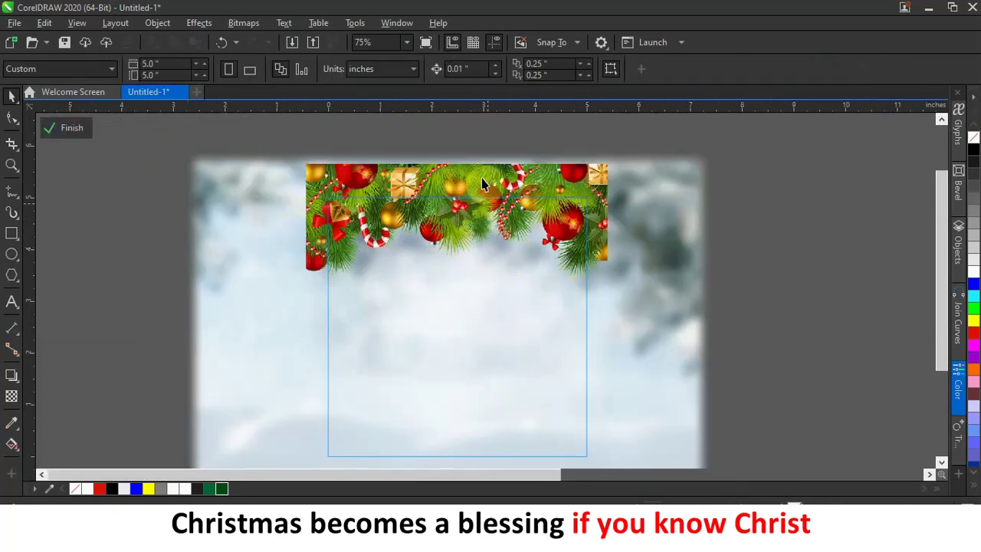
pyautogui.click(480, 176)
pyautogui.moveTo(479, 176); pyautogui.dragTo(481, 169)
pyautogui.click(74, 130)
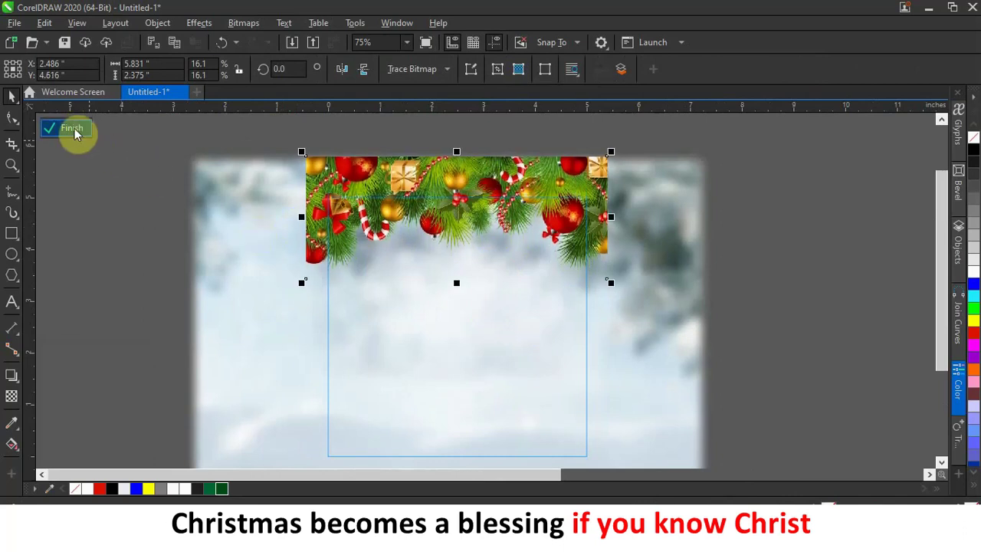
pyautogui.click(281, 273)
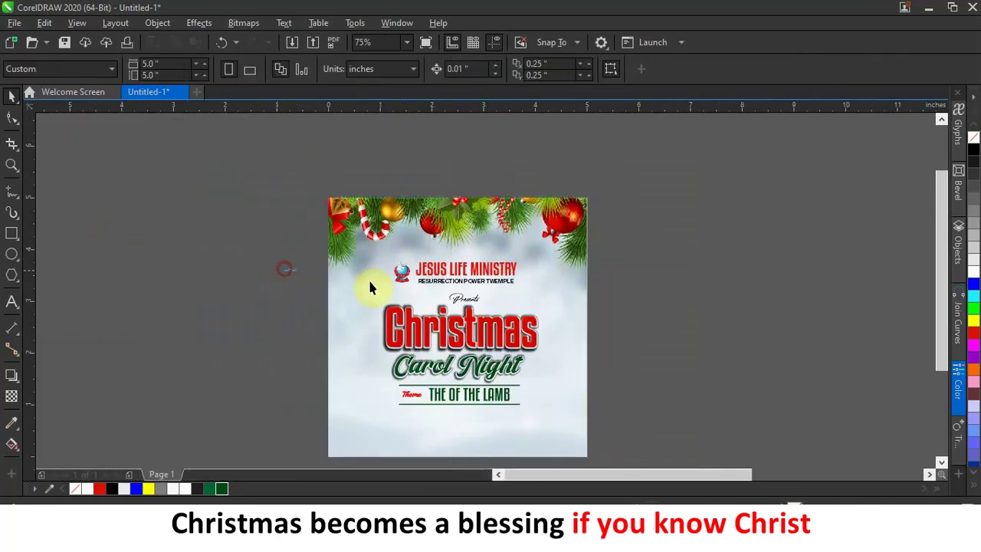
pyautogui.moveTo(288, 251); pyautogui.dragTo(471, 280)
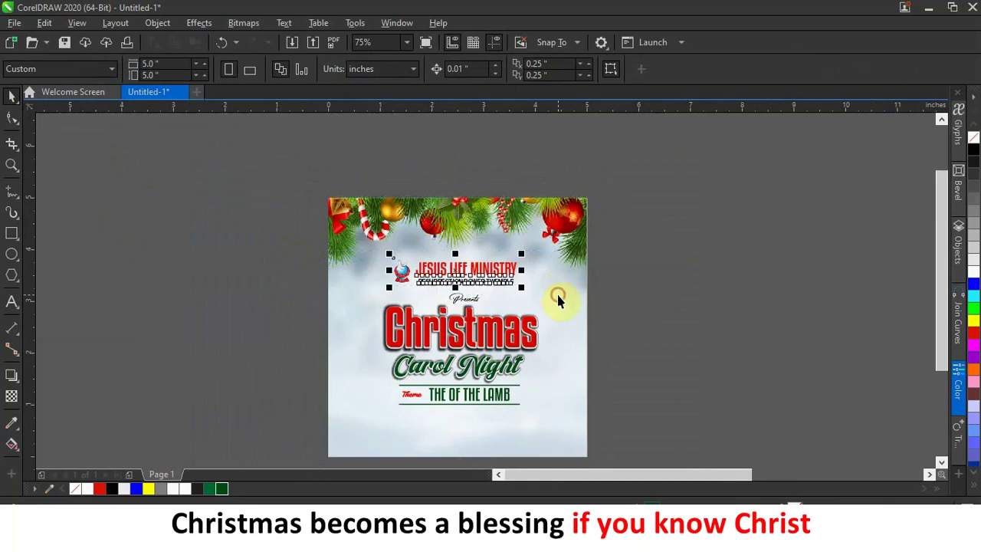
pyautogui.moveTo(558, 299); pyautogui.dragTo(558, 299)
pyautogui.press('Escape')
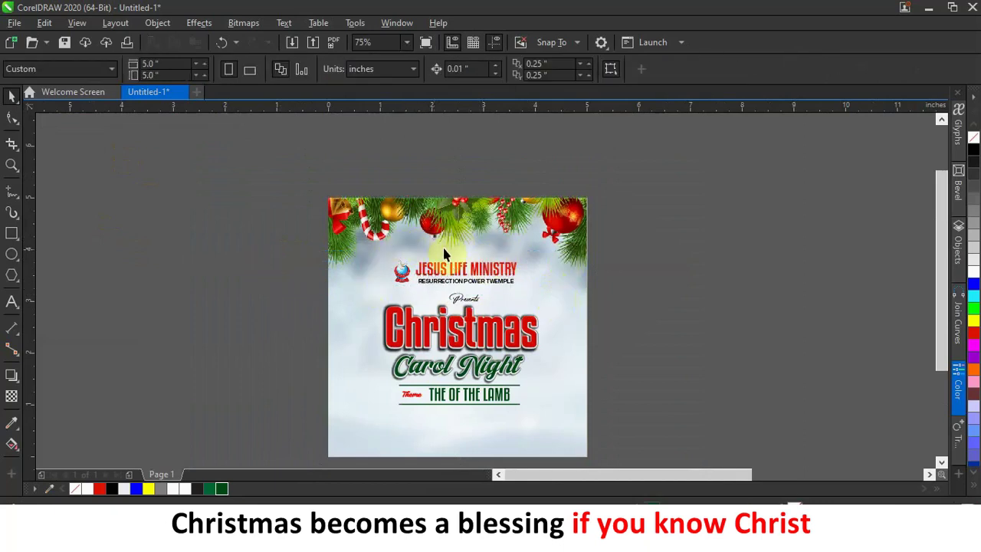
pyautogui.click(305, 254)
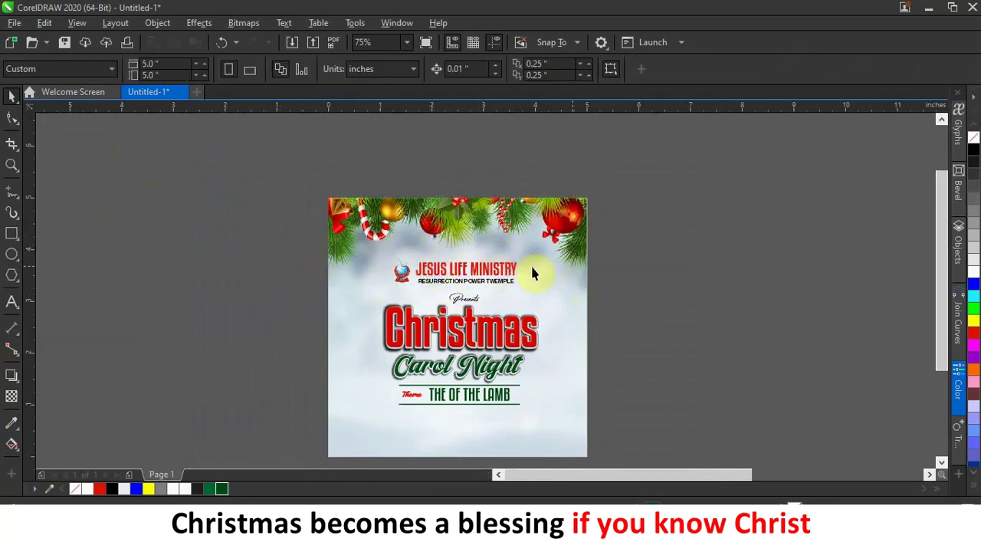
# Move the ministry logo and header text up to a vertical position of about 3.82 inches
pyautogui.moveTo(301, 248); pyautogui.dragTo(527, 291)
pyautogui.scroll(2, 460, 275)
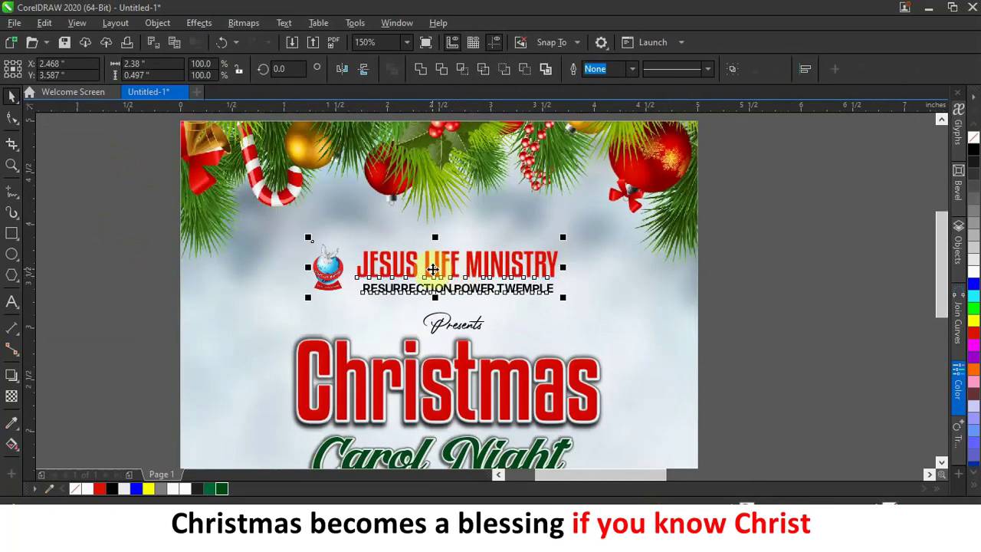
pyautogui.moveTo(432, 269); pyautogui.dragTo(433, 245)
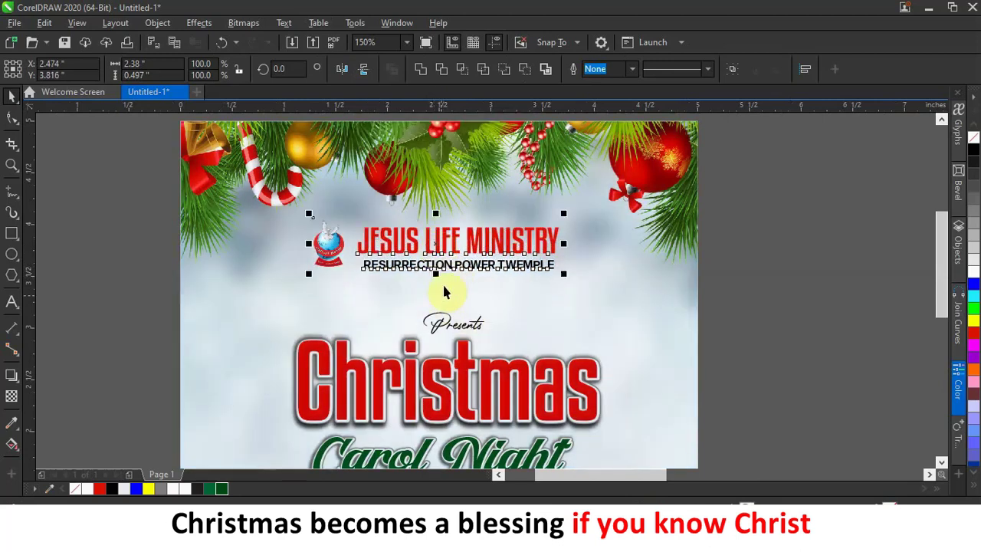
pyautogui.scroll(-2, 331, 283)
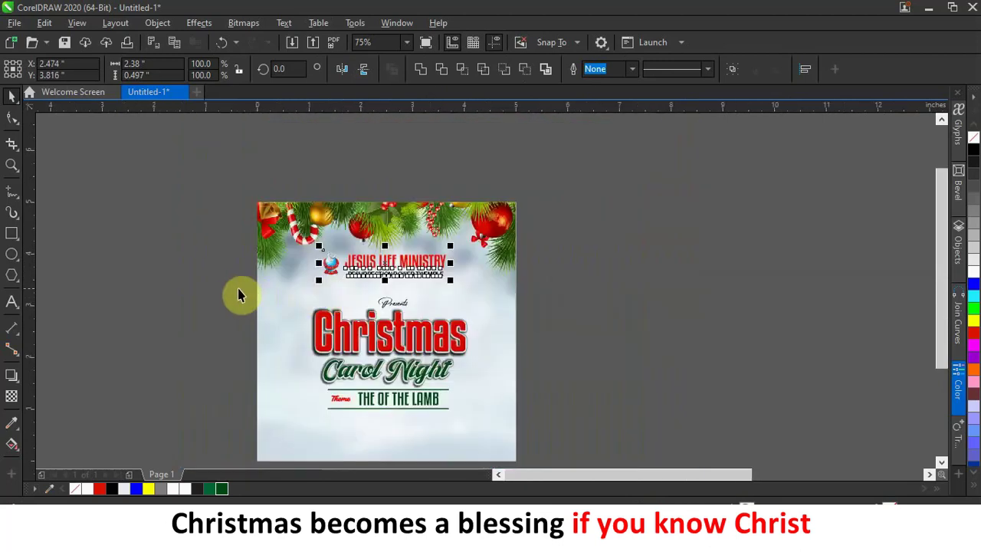
# Move the Presents text, both titles and the theme block together up to about X 2.52, Y 2.24 inches
pyautogui.moveTo(229, 289); pyautogui.dragTo(486, 477)
pyautogui.moveTo(398, 330); pyautogui.dragTo(410, 334)
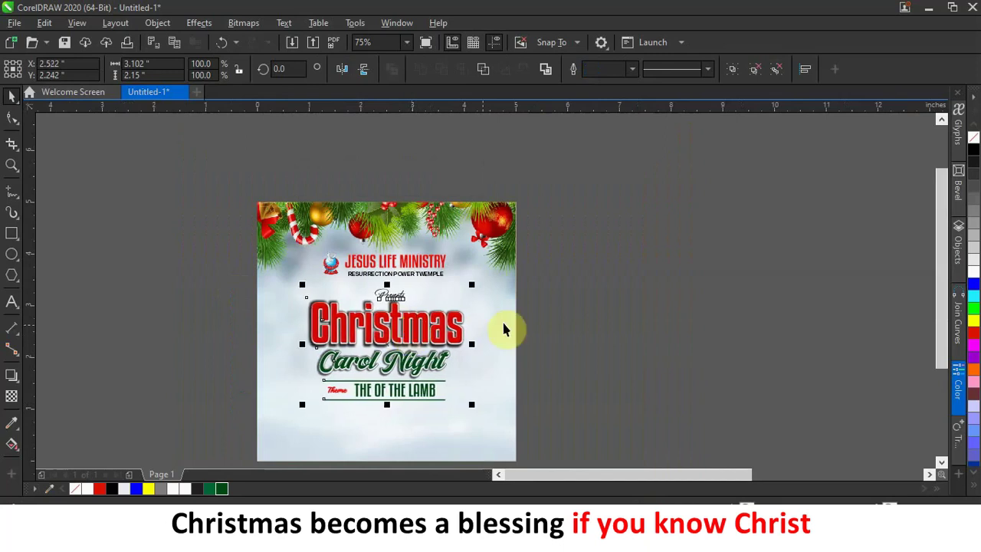
# Shift the Presents text, both titles and the theme block left to about X 2.41 inches
pyautogui.click(618, 310)
pyautogui.hotkey('ctrl', 'z')
pyautogui.click(582, 267)
pyautogui.hotkey('ctrl', 'z')
pyautogui.click(581, 255)
pyautogui.hotkey('ctrl', 'z')
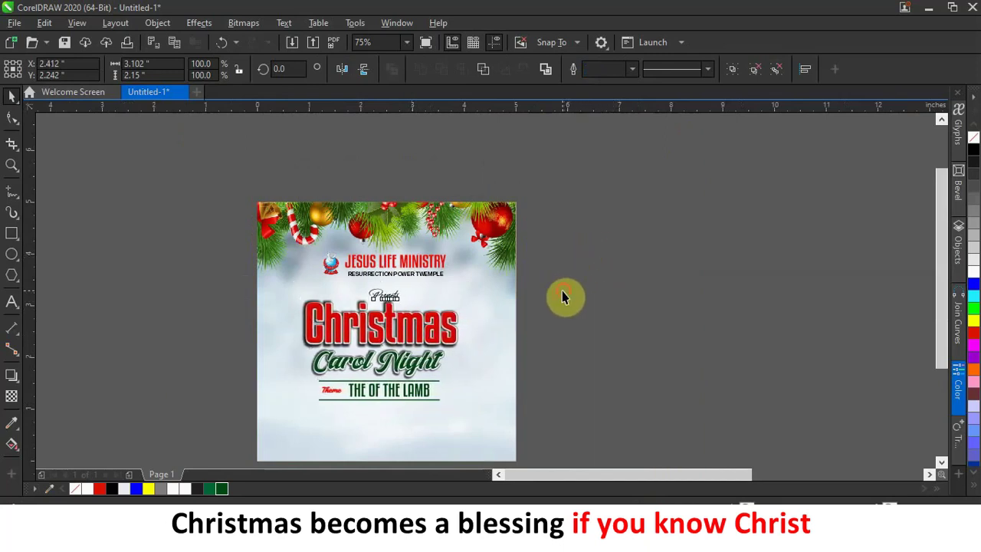
# Select the ministry logo and header text together and move them left to about X 2.36 inches
pyautogui.click(559, 279)
pyautogui.moveTo(392, 285); pyautogui.dragTo(285, 241)
pyautogui.press('Left')
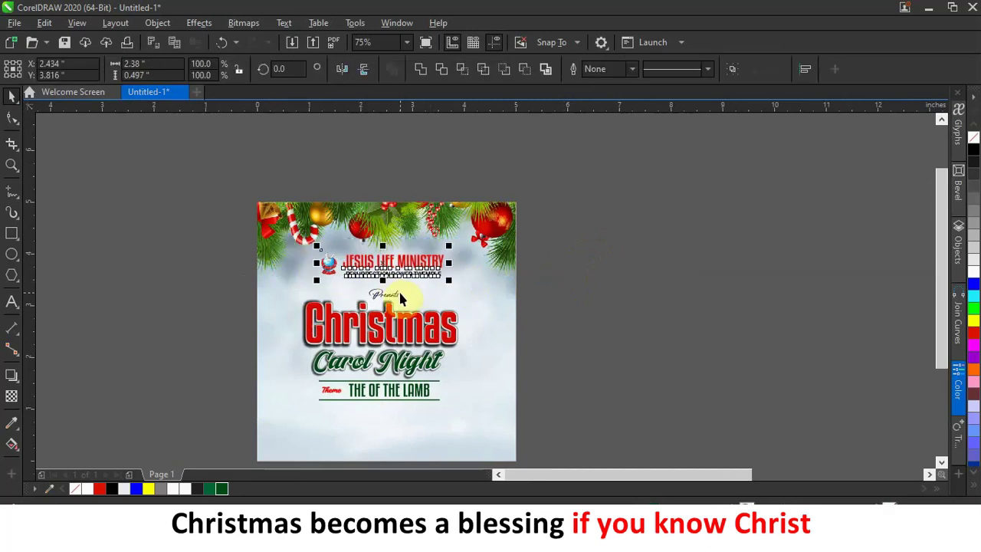
pyautogui.scroll(1, 398, 295)
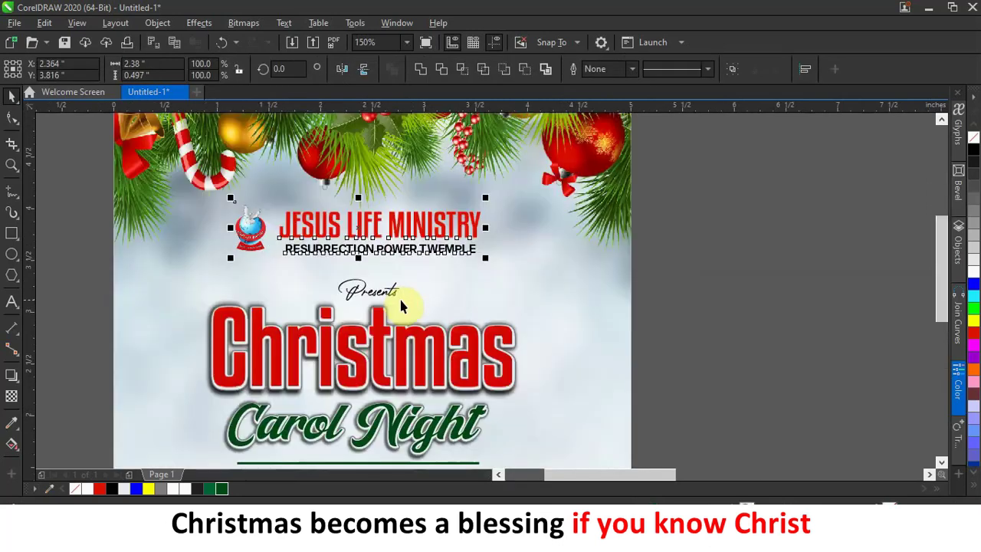
pyautogui.scroll(-1, 495, 264)
pyautogui.click(641, 301)
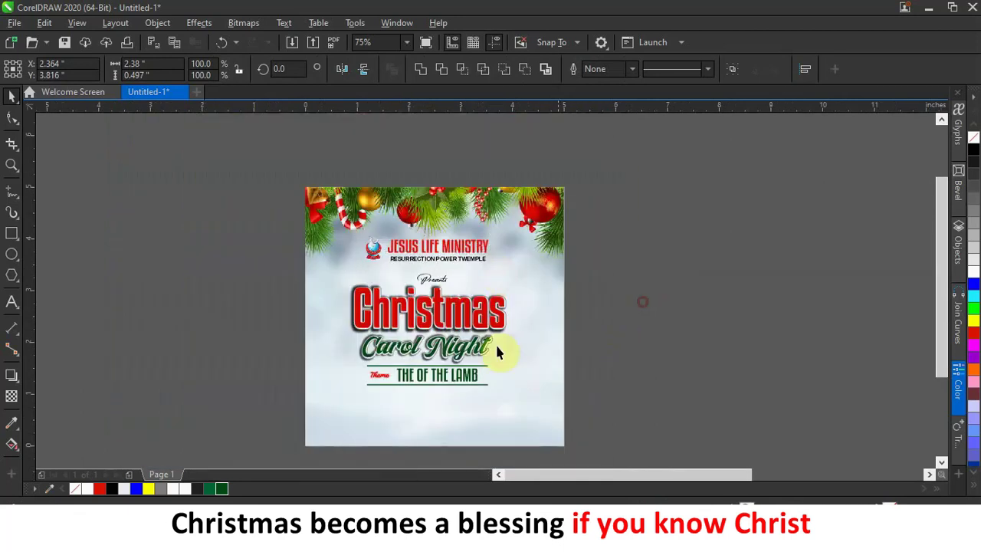
# Bring the Calander and Clock images from the CHT folder into the flyer document
pyautogui.scroll(1, 450, 451)
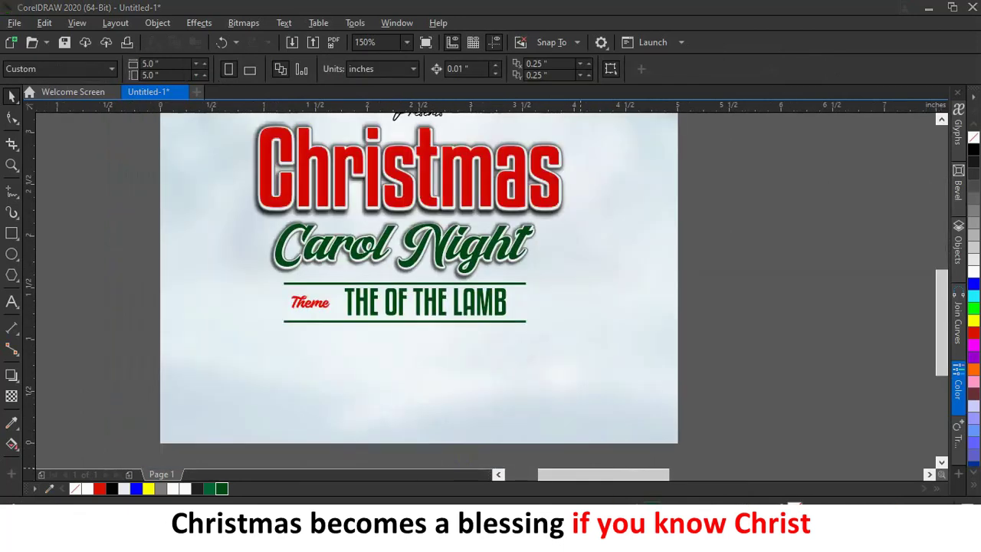
pyautogui.hotkey('alt', 'Tab')
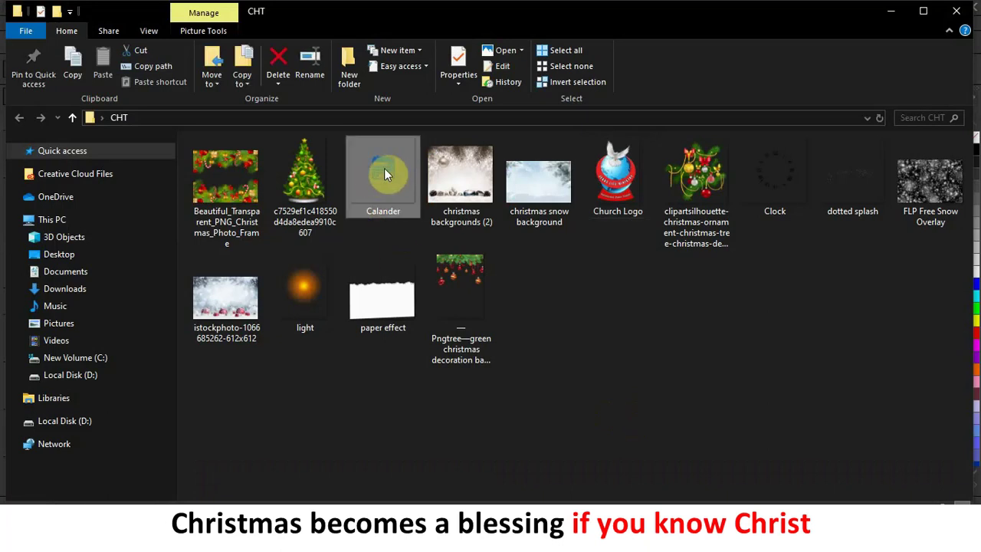
pyautogui.click(792, 182)
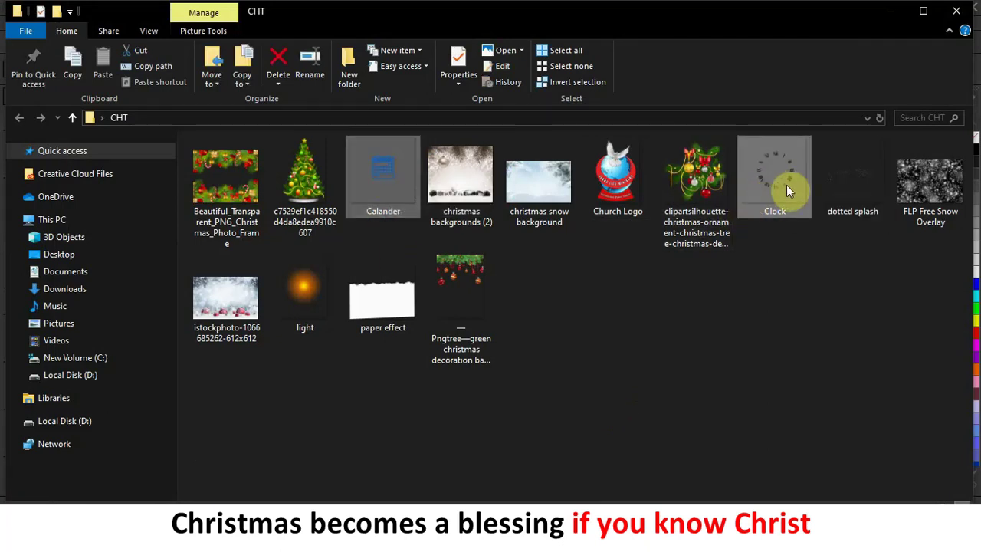
pyautogui.moveTo(788, 178); pyautogui.dragTo(794, 309)
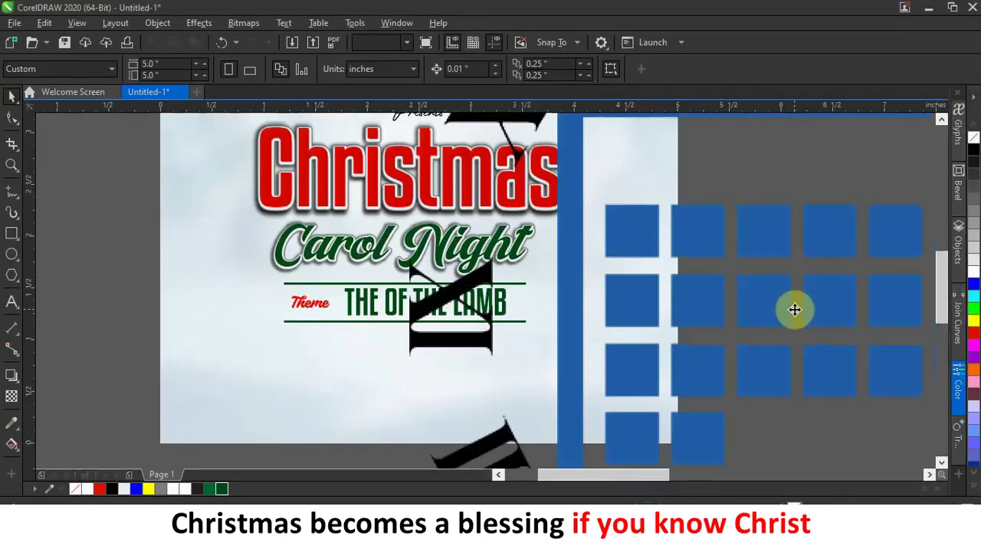
# Move the calendar image off the flyer and scale it to 3.5 inches square at about X -7.65, Y 1.82 inches
pyautogui.scroll(-5, 751, 299)
pyautogui.moveTo(614, 276); pyautogui.dragTo(368, 286)
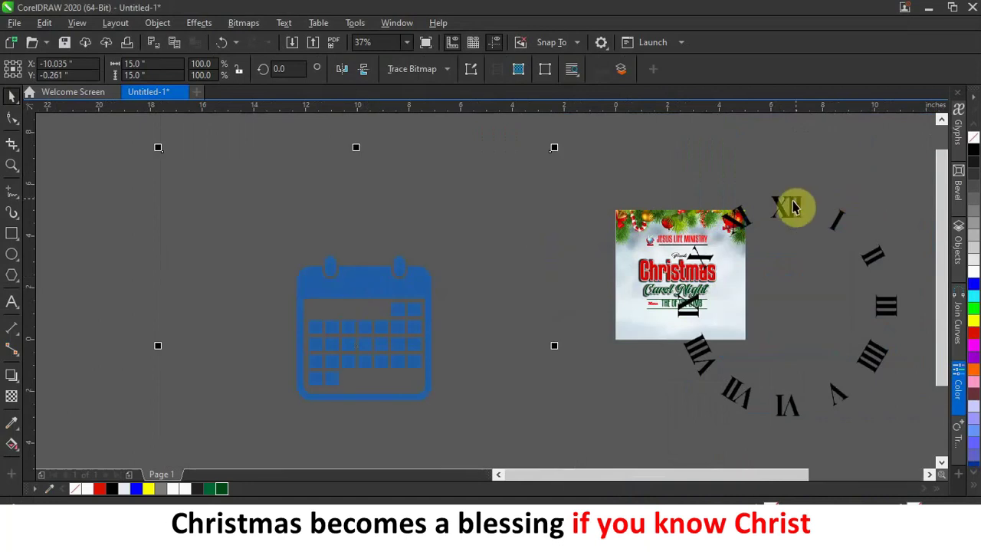
pyautogui.moveTo(552, 147); pyautogui.dragTo(388, 312)
pyautogui.moveTo(296, 403); pyautogui.dragTo(478, 193)
pyautogui.moveTo(547, 149); pyautogui.dragTo(416, 283)
pyautogui.click(368, 349)
pyautogui.moveTo(383, 328); pyautogui.dragTo(433, 287)
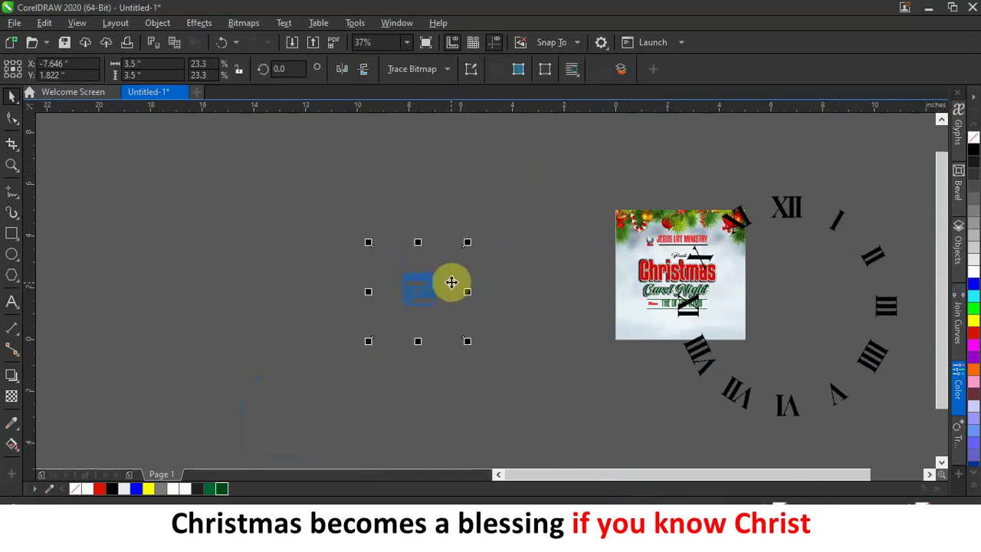
# Convert the calendar image to 1-bit black and white with the Line Art method and place it at about X -7.06, Y 2.13 inches
pyautogui.scroll(6, 452, 283)
pyautogui.scroll(-2, 358, 272)
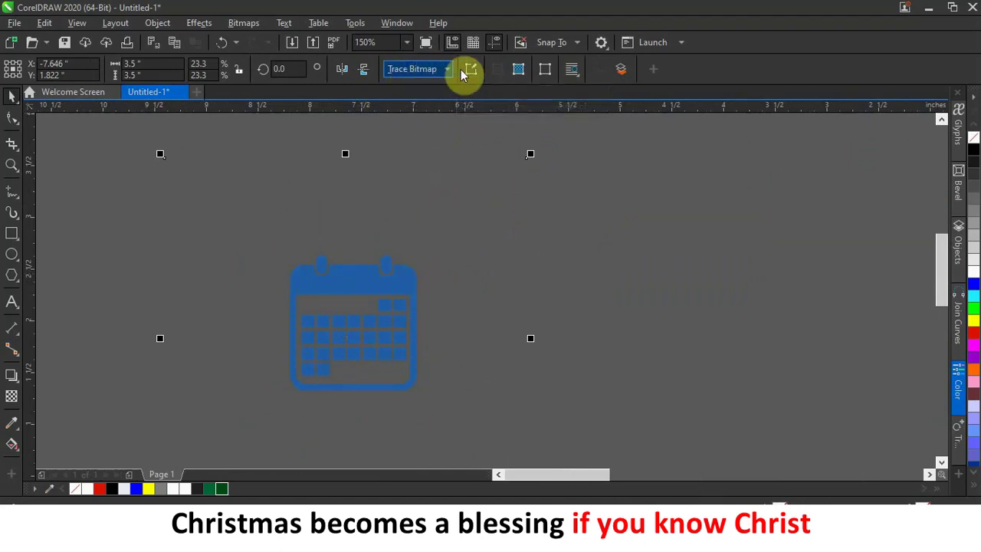
pyautogui.click(249, 25)
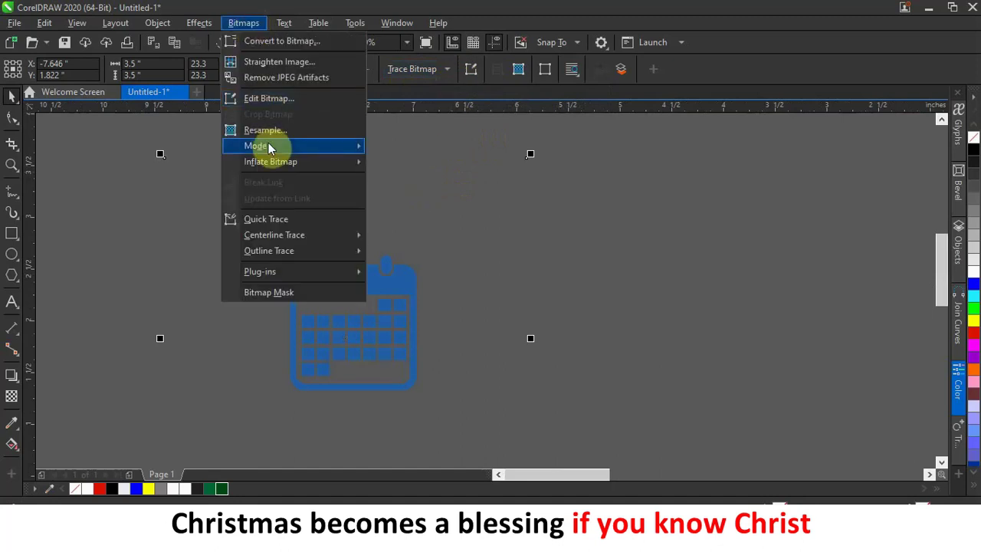
pyautogui.moveTo(269, 147)
pyautogui.click(471, 153)
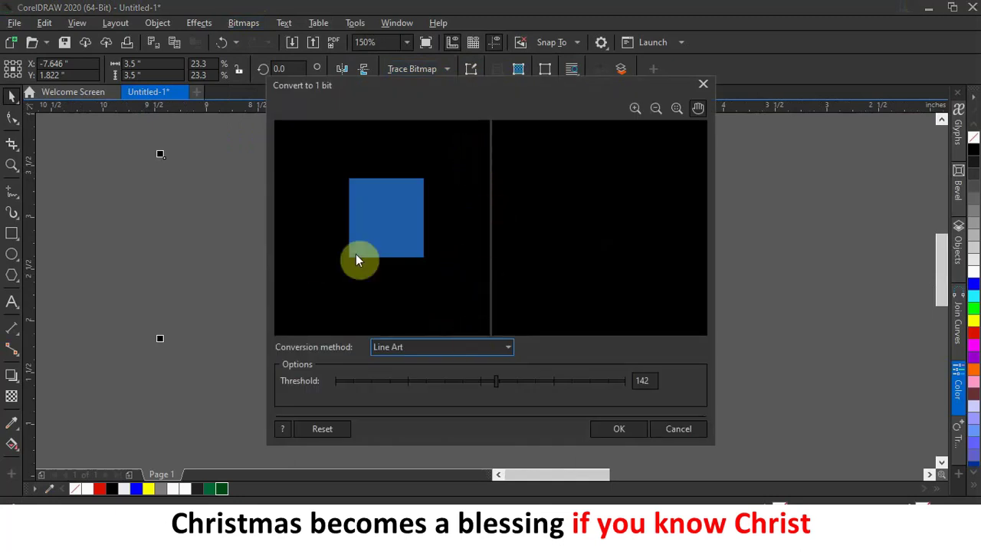
pyautogui.click(618, 428)
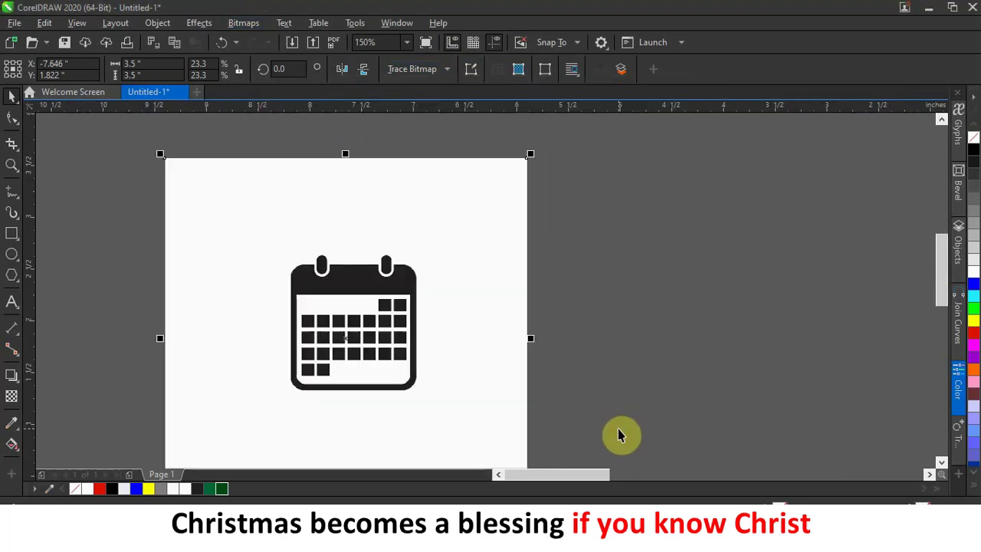
pyautogui.scroll(-1, 445, 264)
pyautogui.moveTo(444, 262); pyautogui.dragTo(474, 249)
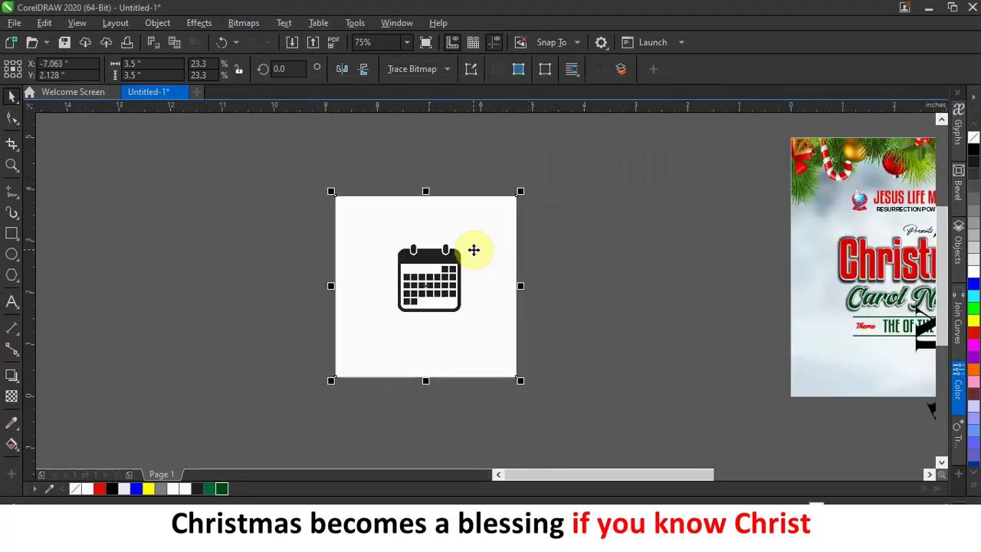
# Trace the black-and-white calendar into vectors with the Line Art outline trace, removing the background color automatically
pyautogui.click(447, 70)
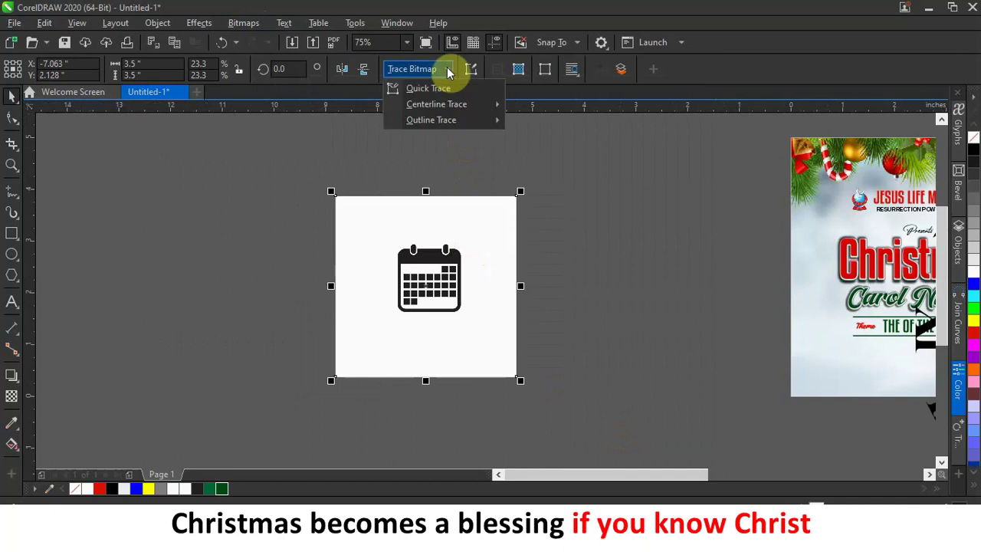
pyautogui.moveTo(430, 119)
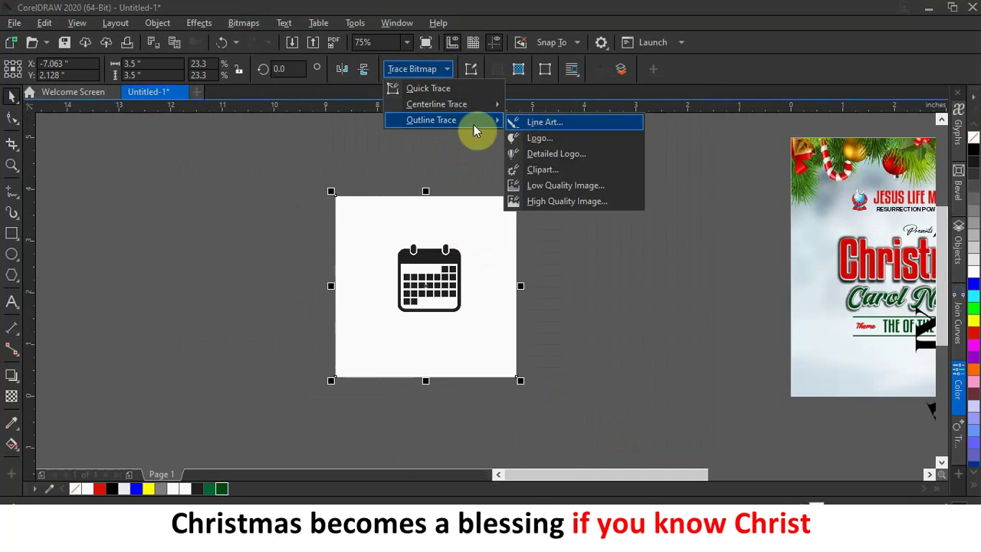
pyautogui.click(325, 150)
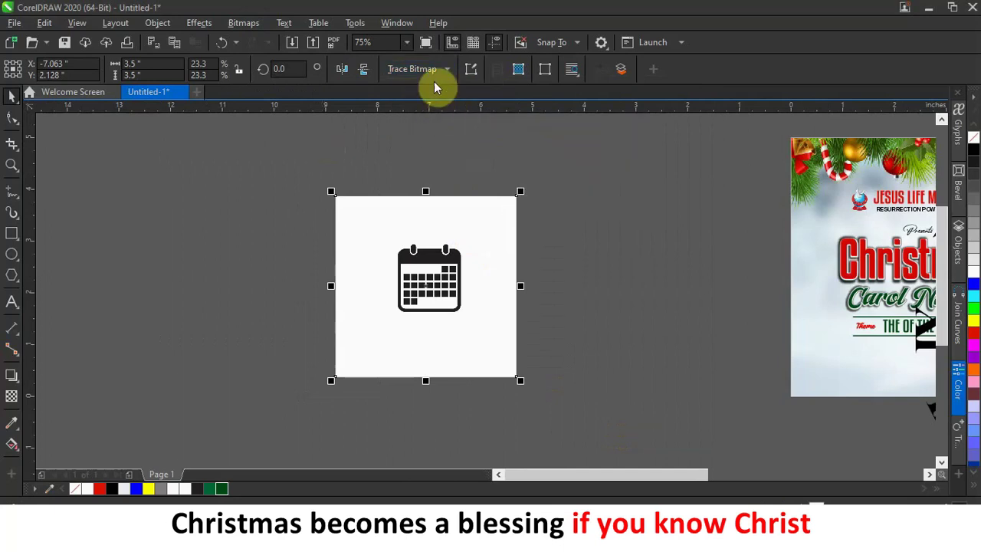
pyautogui.click(243, 23)
pyautogui.moveTo(284, 256)
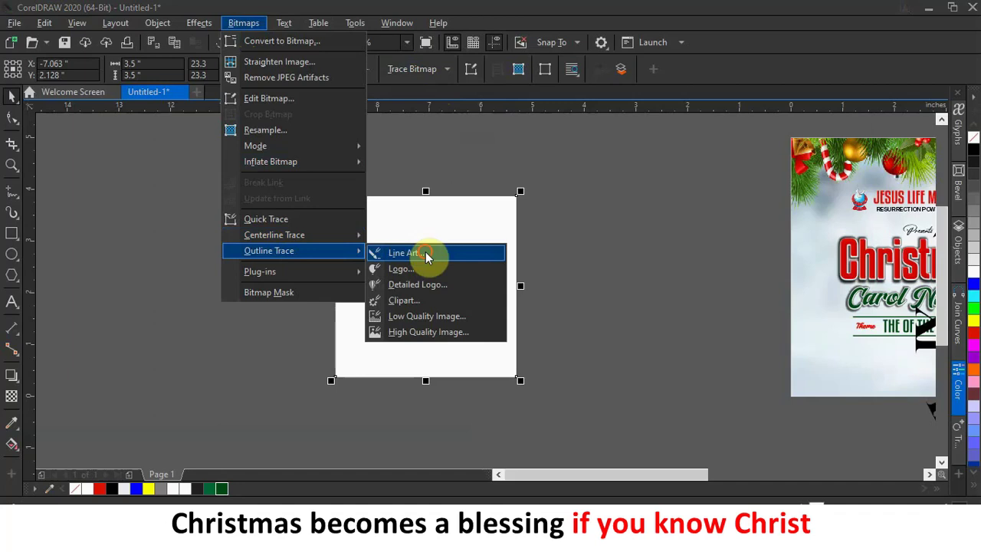
pyautogui.click(404, 253)
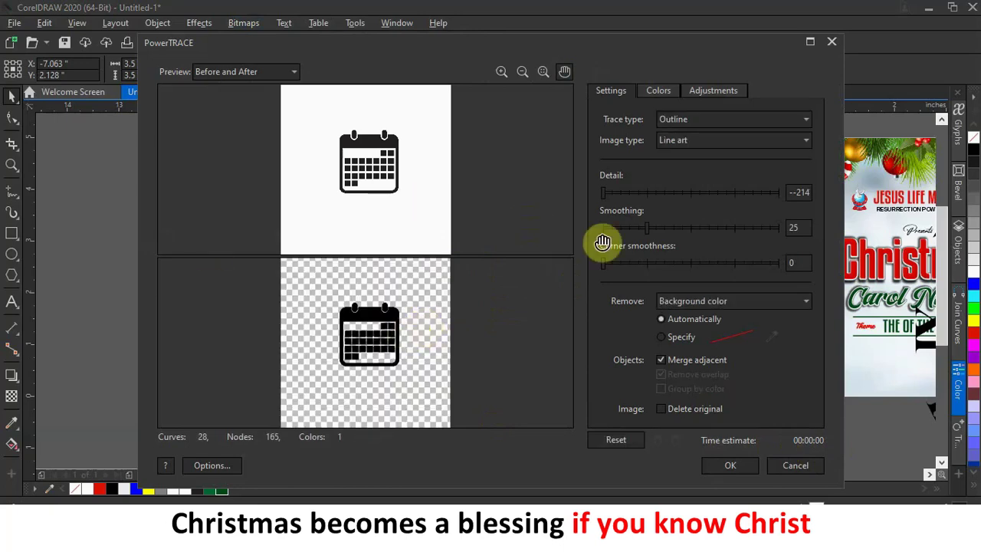
pyautogui.click(718, 464)
# Move the traced calendar aside to about X -10.57, Y 2.47 inches and delete the original calendar bitmap
pyautogui.moveTo(430, 249)
pyautogui.mouseDown()
pyautogui.moveTo(357, 258)
pyautogui.moveTo(245, 239)
pyautogui.mouseUp()
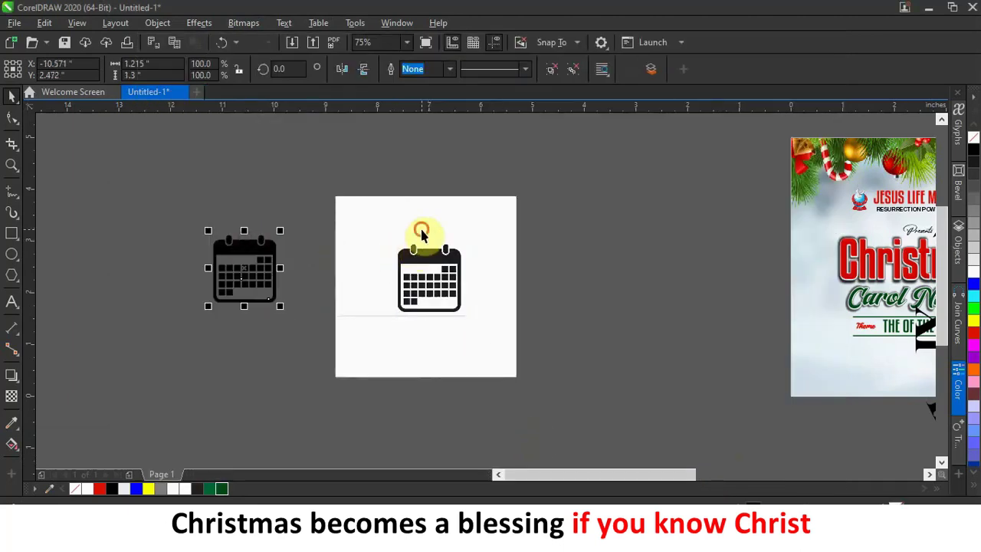
pyautogui.click(422, 234)
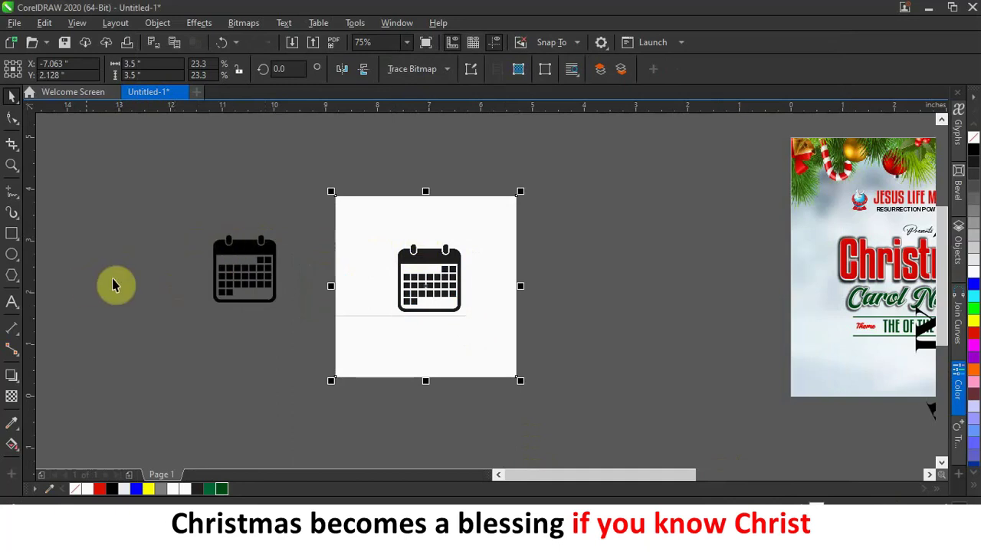
pyautogui.press('Delete')
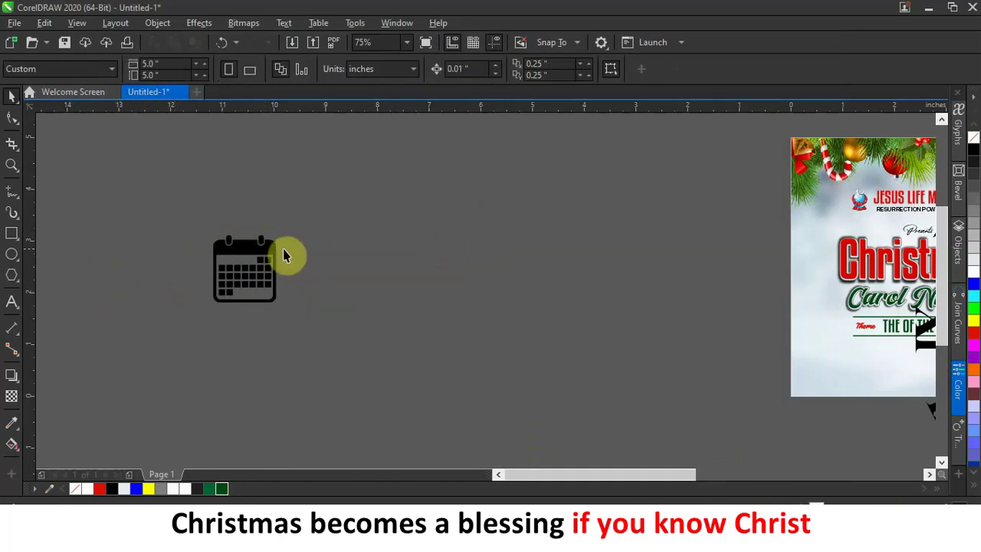
# Ungroup the traced calendar icon and fill all its parts with red
pyautogui.moveTo(175, 226); pyautogui.dragTo(346, 391)
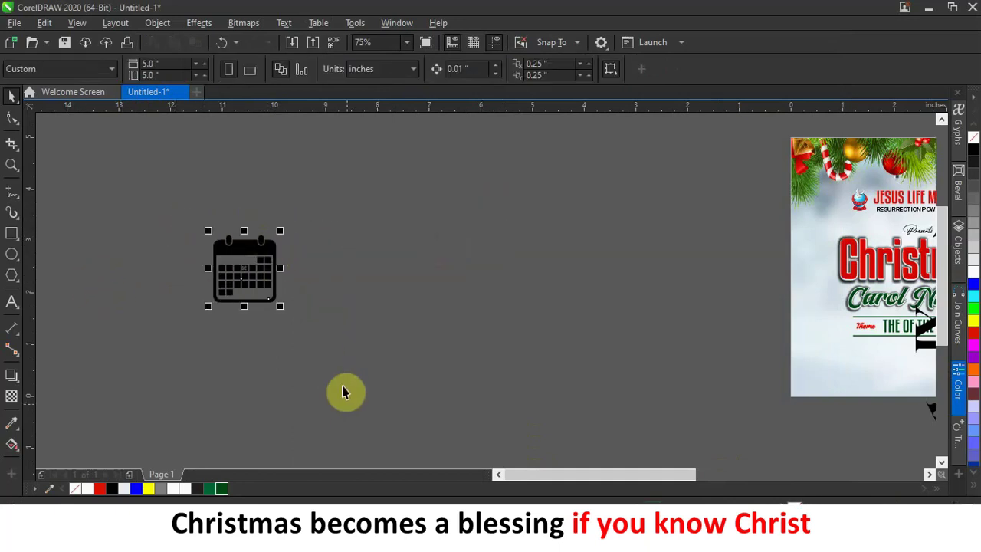
pyautogui.moveTo(173, 205); pyautogui.dragTo(308, 349)
pyautogui.click(580, 70)
pyautogui.scroll(-2, 395, 201)
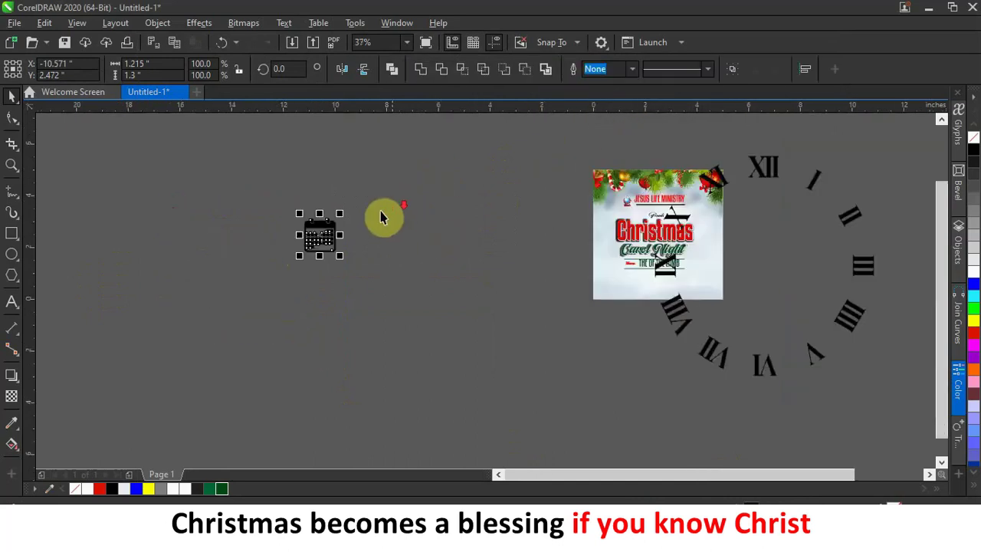
pyautogui.click(974, 272)
pyautogui.click(974, 331)
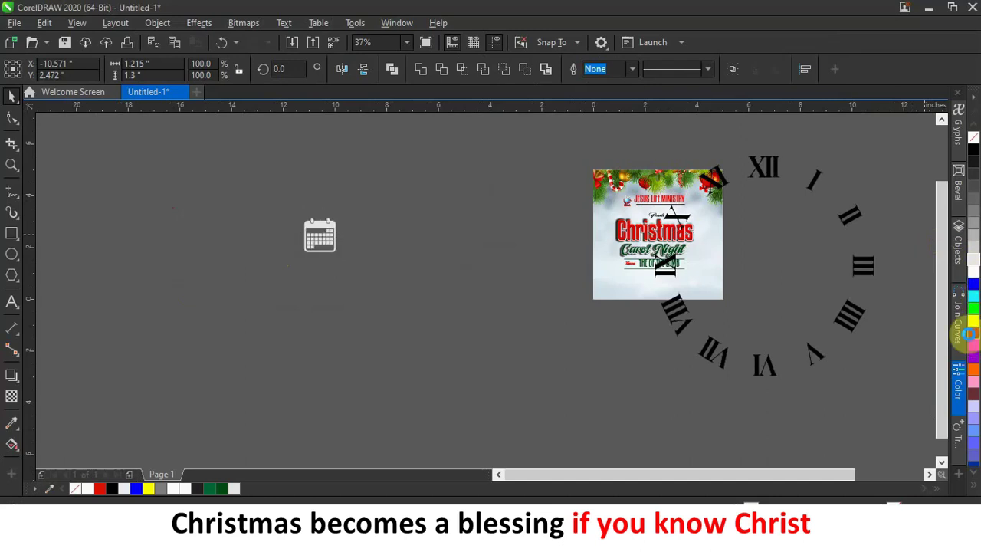
# Move the clock image off the flyer and scale it down to about 3.91 inches square
pyautogui.moveTo(679, 316); pyautogui.dragTo(315, 365)
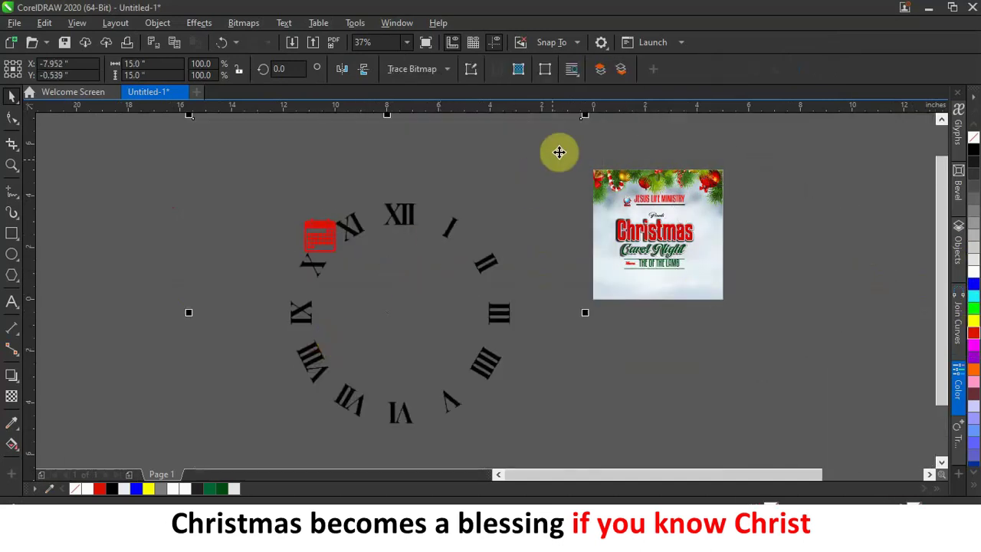
pyautogui.scroll(-2, 417, 214)
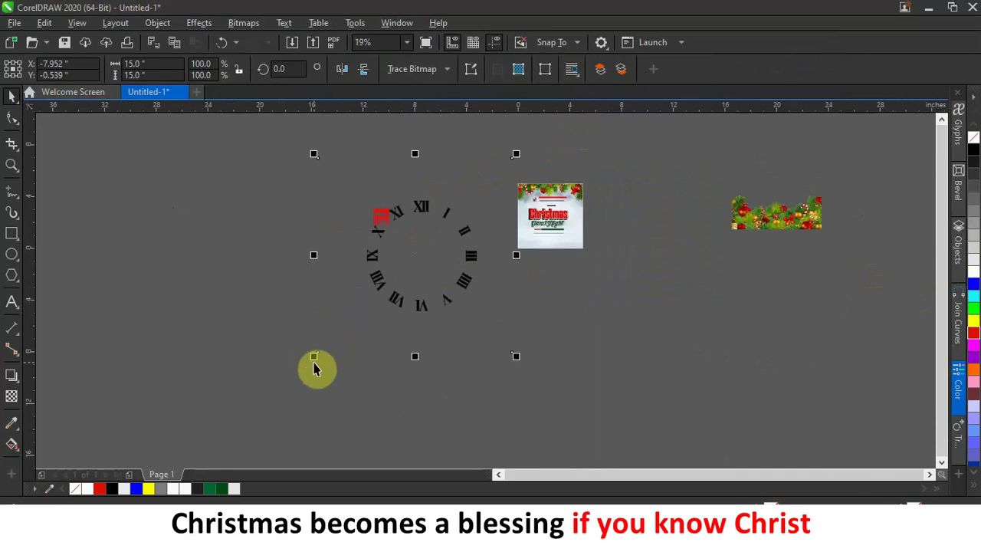
pyautogui.moveTo(313, 356); pyautogui.dragTo(527, 241)
pyautogui.moveTo(498, 185); pyautogui.dragTo(498, 225)
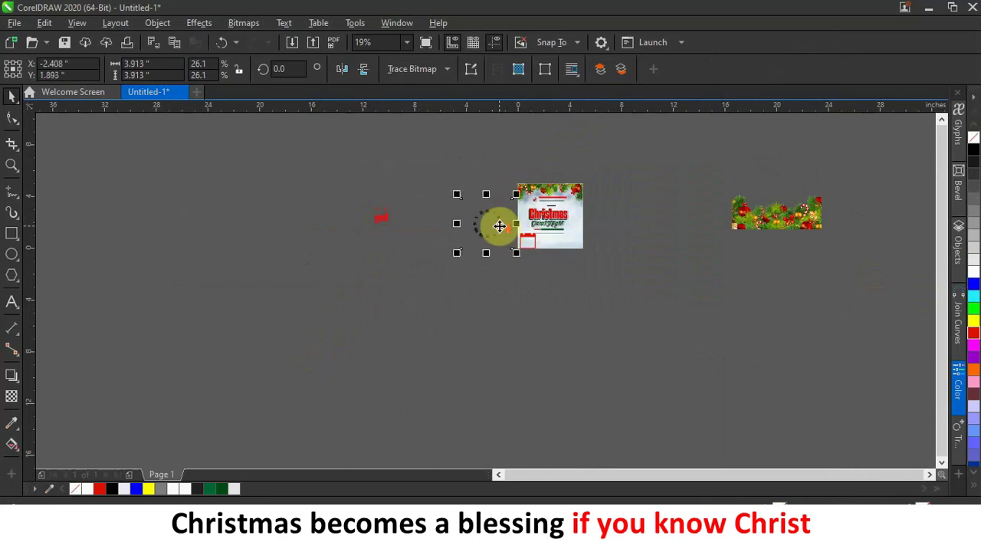
pyautogui.scroll(2, 499, 225)
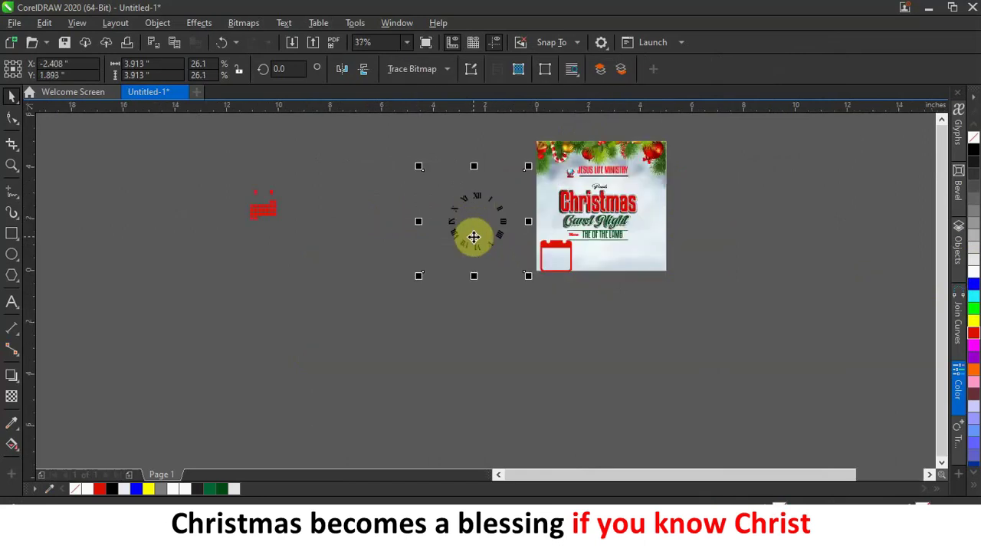
# Undo the moves that split the calendar, group all its parts and place it on the flyer's lower right at about X 4.50, Y 0.71 inches
pyautogui.hotkey('ctrl', 'z')
pyautogui.moveTo(330, 205); pyautogui.dragTo(332, 209)
pyautogui.click(136, 158)
pyautogui.moveTo(151, 154); pyautogui.dragTo(350, 280)
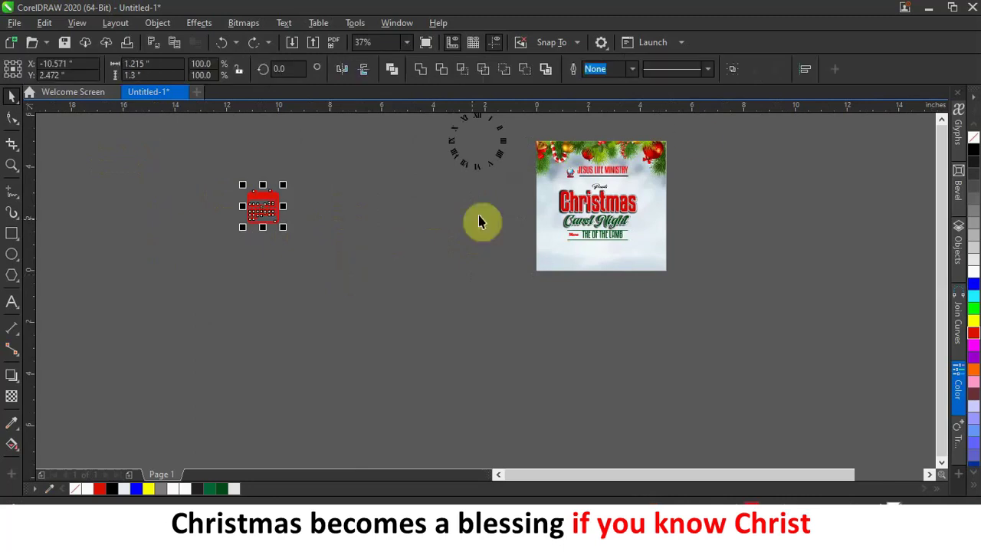
pyautogui.click(733, 70)
pyautogui.moveTo(252, 197); pyautogui.dragTo(658, 247)
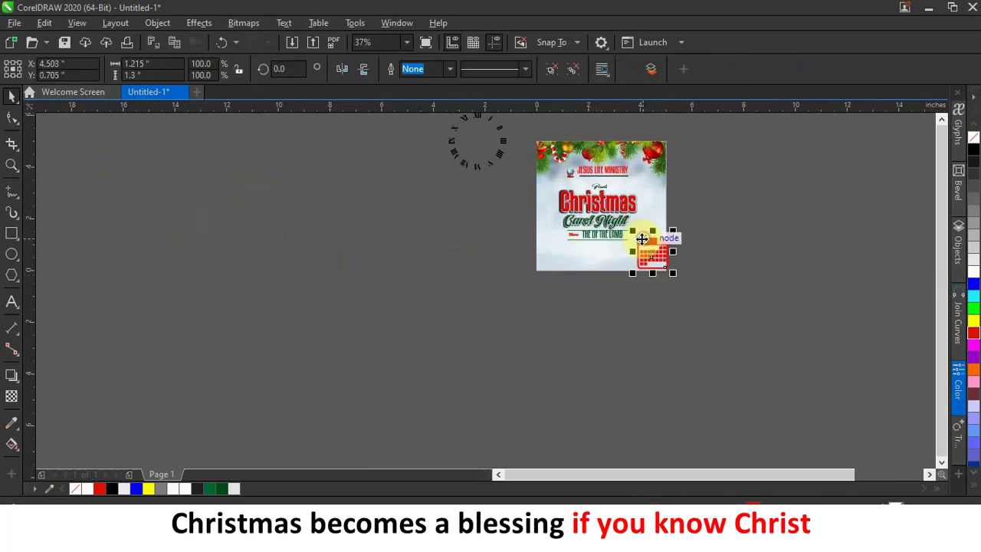
# Move the clock image to the left of the flyer and shrink it to about 2.63 inches square
pyautogui.moveTo(499, 161)
pyautogui.mouseDown()
pyautogui.moveTo(490, 219)
pyautogui.moveTo(486, 210)
pyautogui.mouseUp()
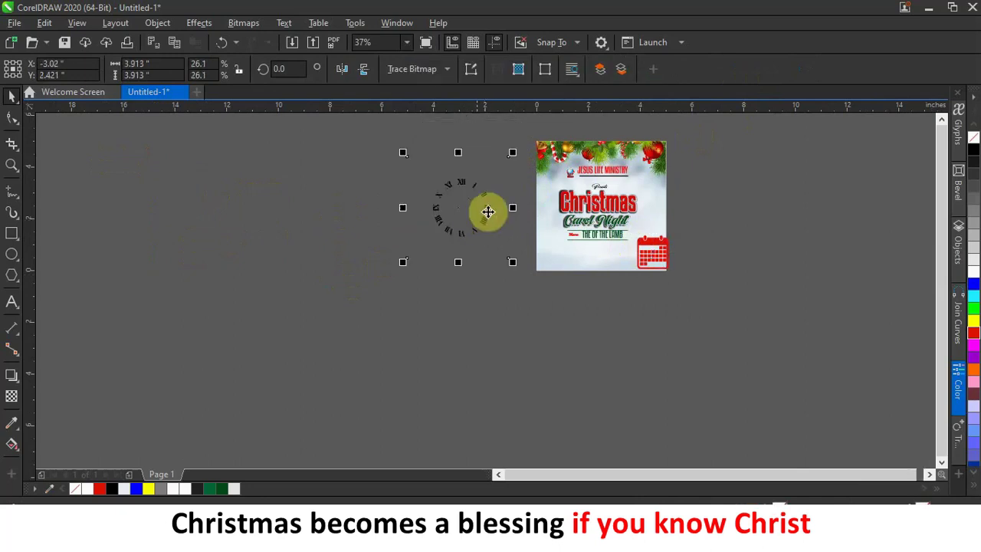
pyautogui.scroll(2, 468, 199)
pyautogui.press('Escape')
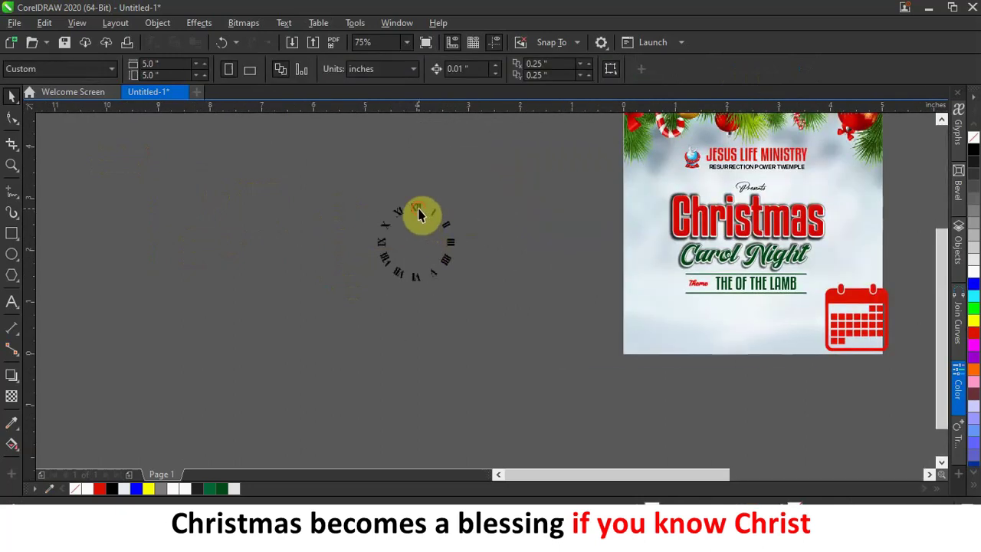
# Convert the clock image to a 1-bit black-and-white bitmap using the Line Art method with a threshold of 142
pyautogui.click(417, 214)
pyautogui.click(248, 30)
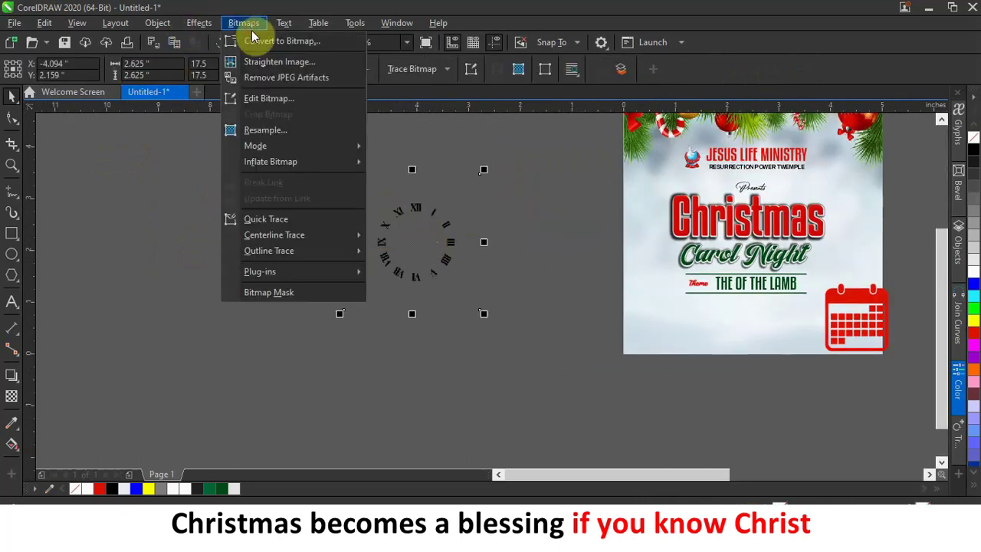
pyautogui.moveTo(261, 146)
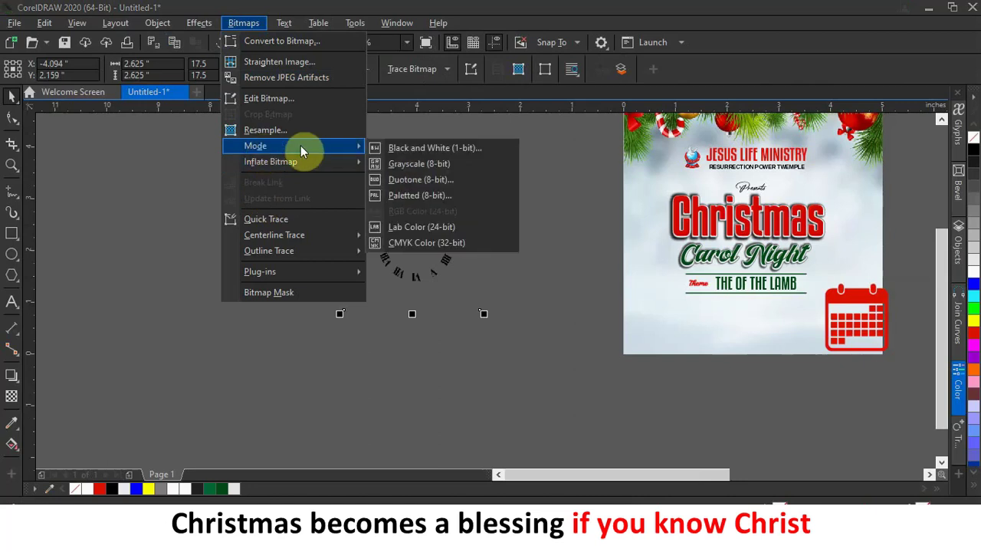
pyautogui.click(417, 147)
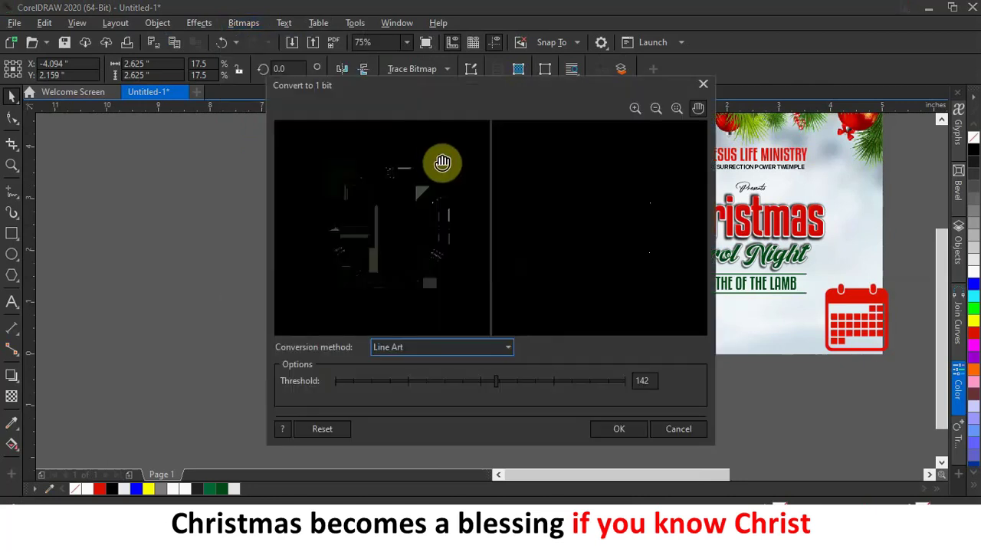
pyautogui.click(625, 428)
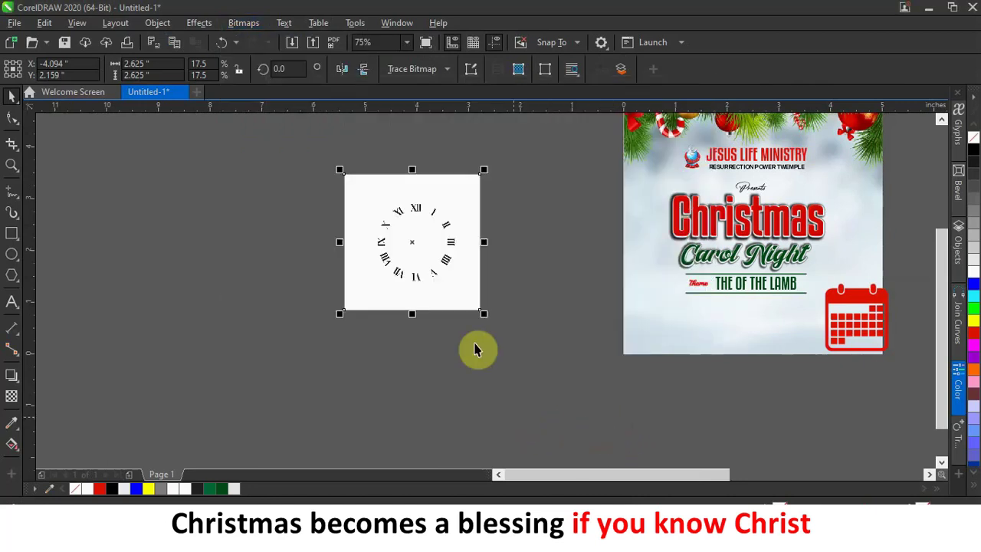
# Trace the black-and-white clock bitmap as a Line Art outline, with the background colour removed automatically
pyautogui.click(445, 67)
pyautogui.moveTo(438, 123)
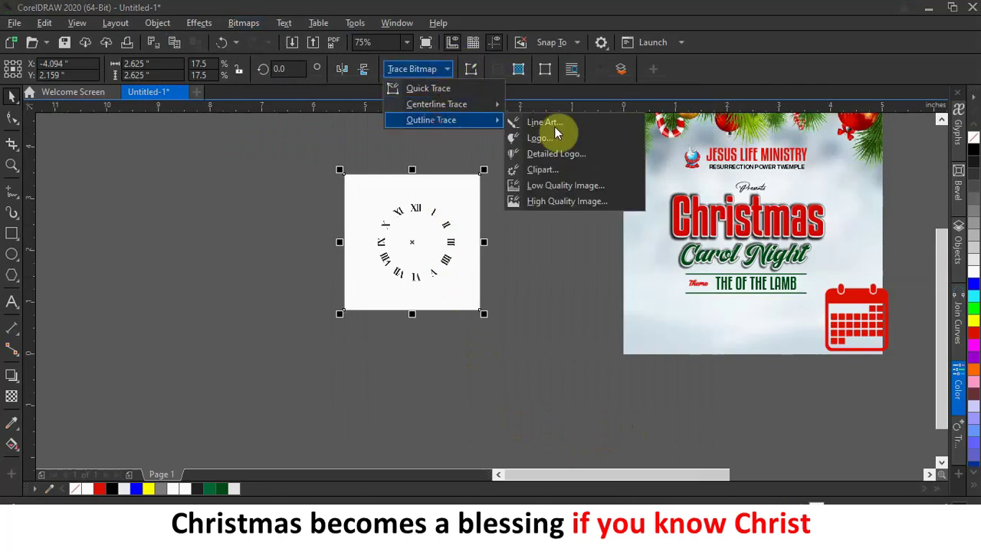
pyautogui.click(570, 121)
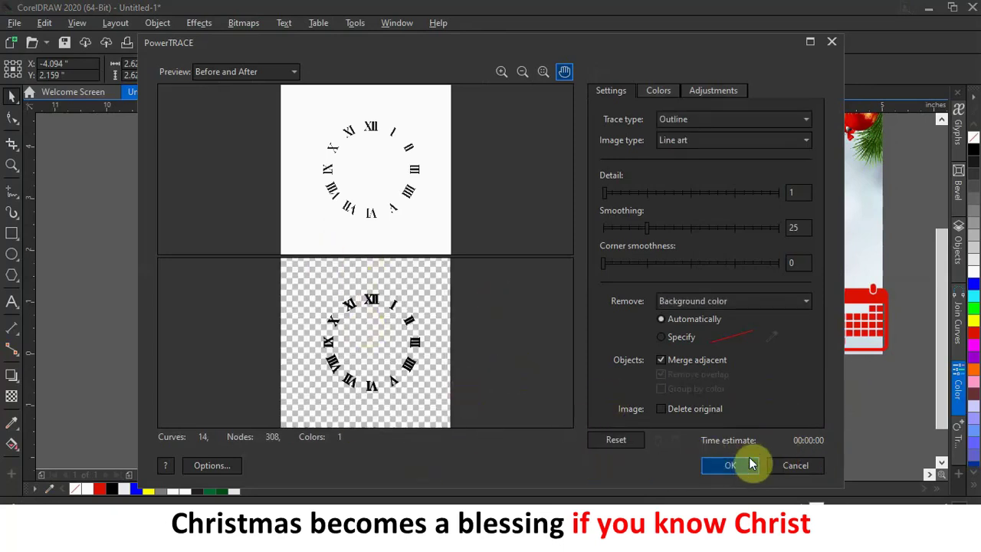
pyautogui.click(729, 465)
# Move the traced clock numerals off the white bitmap to its left and delete the bitmap
pyautogui.moveTo(406, 226)
pyautogui.mouseDown()
pyautogui.moveTo(405, 212)
pyautogui.moveTo(186, 234)
pyautogui.mouseUp()
pyautogui.click(405, 252)
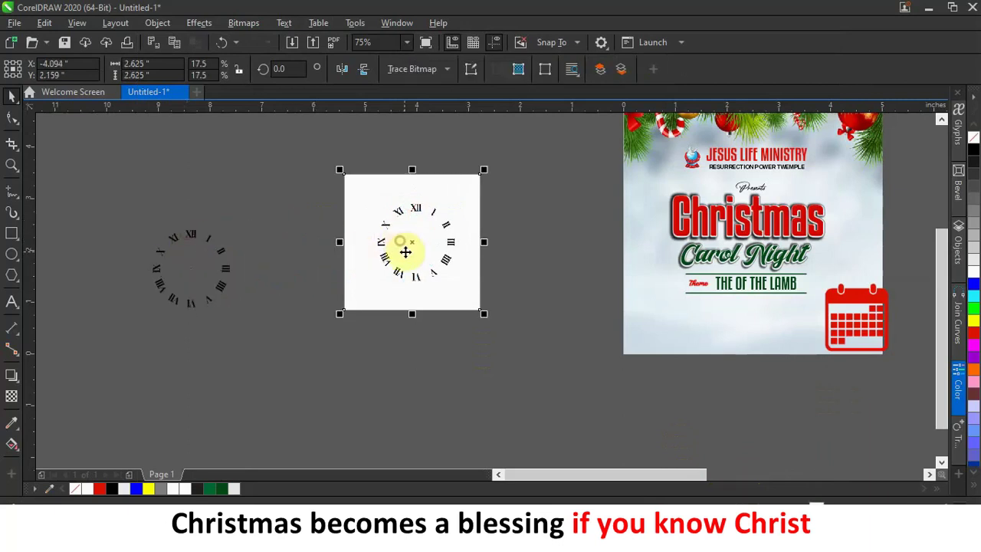
pyautogui.press('Delete')
# Move the traced clock numerals to the flyer's lower-left corner, at about X 0.45, Y -0.42 inches, and fill them with red
pyautogui.moveTo(120, 212); pyautogui.dragTo(269, 337)
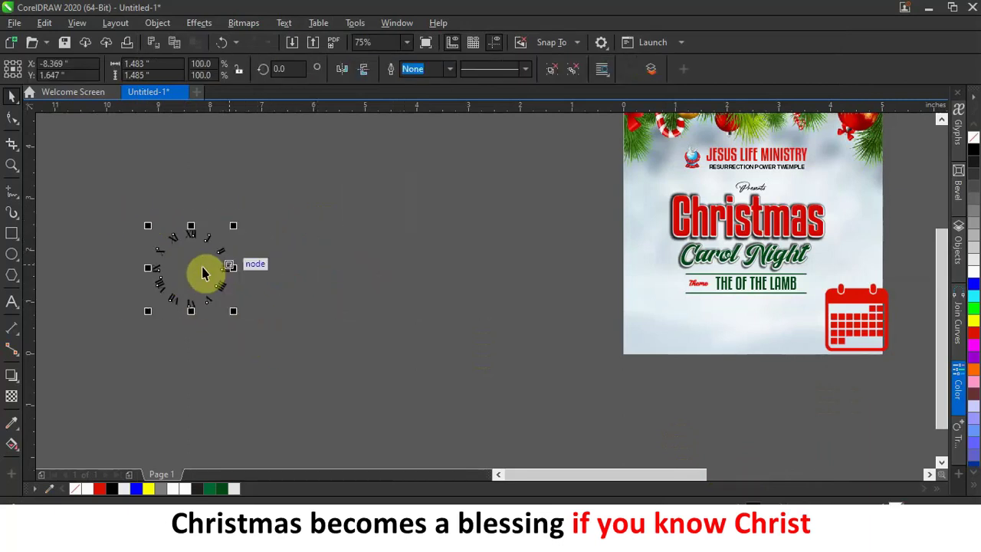
pyautogui.click(574, 69)
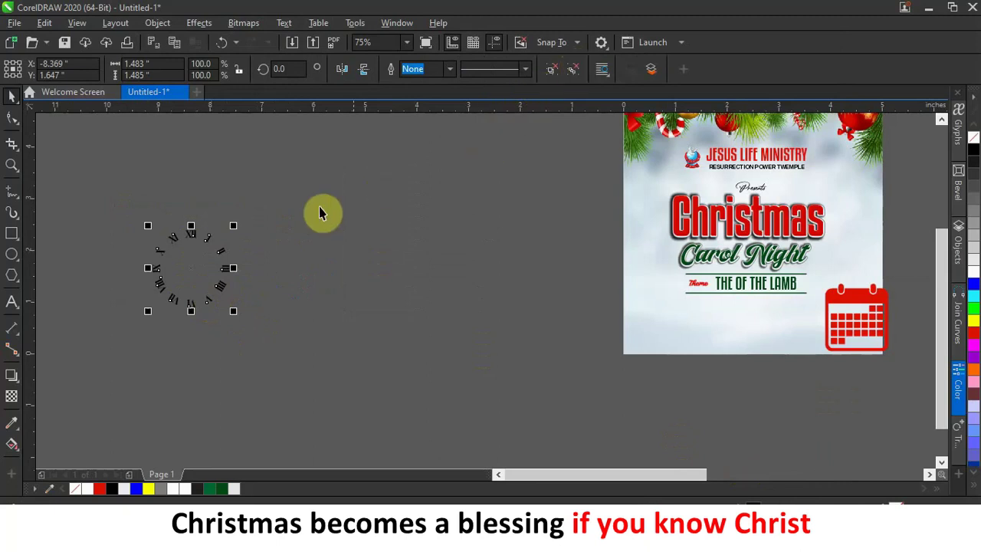
pyautogui.click(186, 274)
pyautogui.moveTo(219, 284)
pyautogui.mouseDown()
pyautogui.moveTo(543, 387)
pyautogui.moveTo(856, 368)
pyautogui.moveTo(675, 391)
pyautogui.mouseUp()
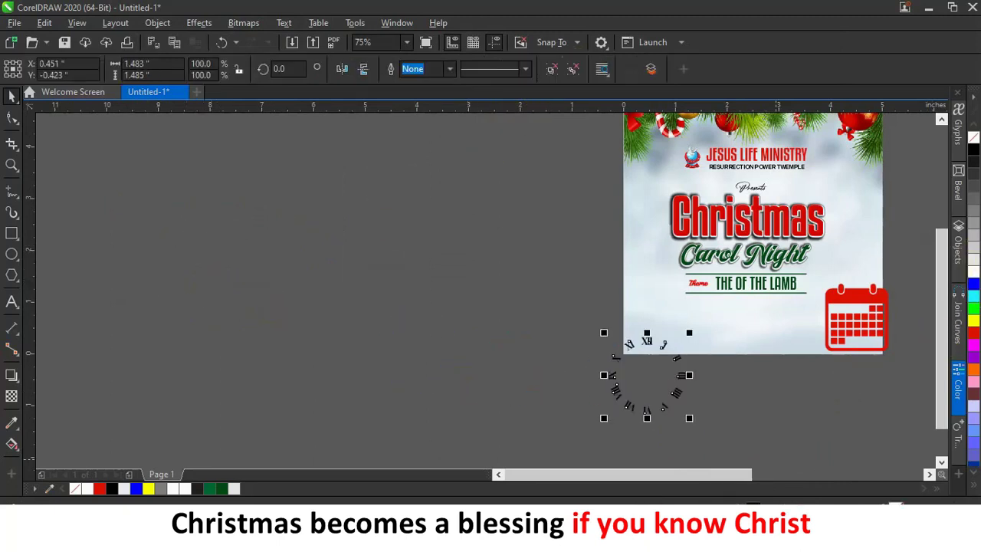
pyautogui.click(98, 490)
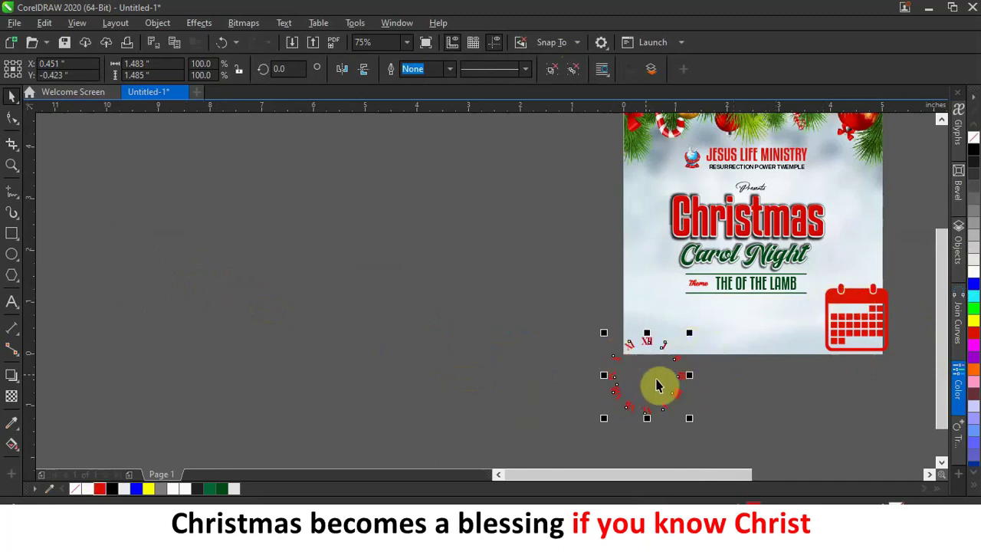
# Move the clock numerals below the flyer's lower right and the calendar icon outside its lower-left corner
pyautogui.moveTo(648, 375); pyautogui.dragTo(780, 391)
pyautogui.moveTo(856, 322); pyautogui.dragTo(618, 383)
pyautogui.moveTo(643, 329); pyautogui.dragTo(576, 343)
# Scale the title and theme block, from Presents to the theme line, down to about 2.81 by 1.94 inches
pyautogui.moveTo(904, 308); pyautogui.dragTo(670, 262)
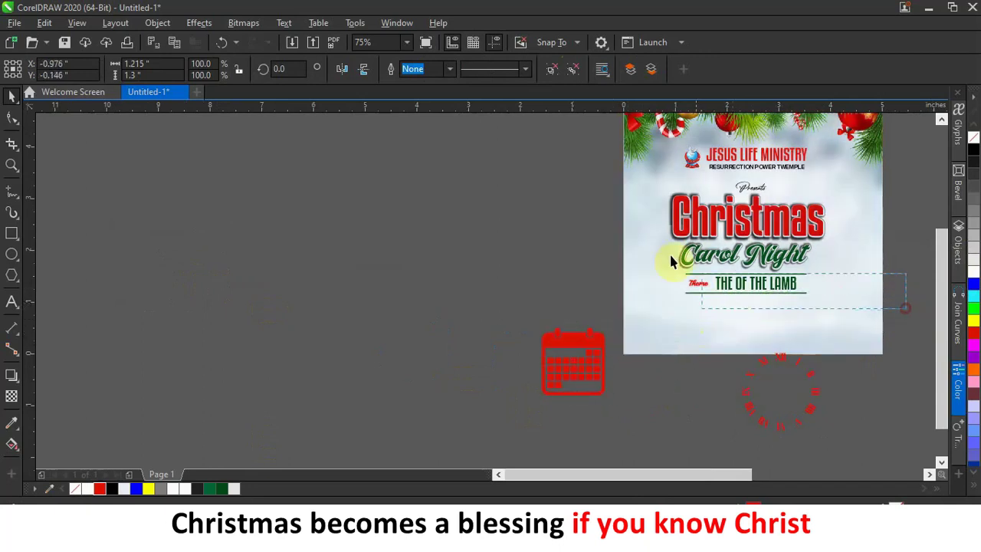
pyautogui.moveTo(594, 182); pyautogui.dragTo(596, 181)
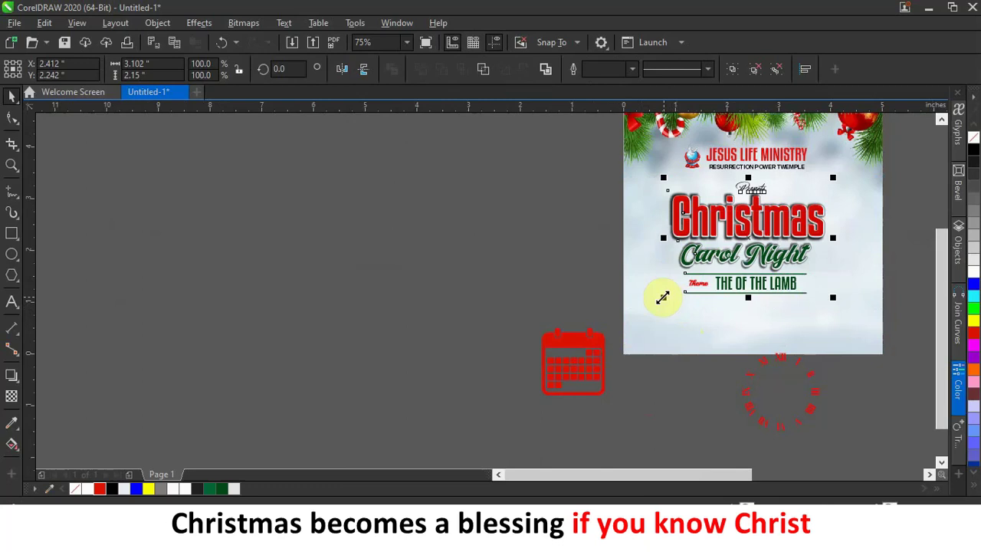
pyautogui.moveTo(665, 293); pyautogui.dragTo(679, 286)
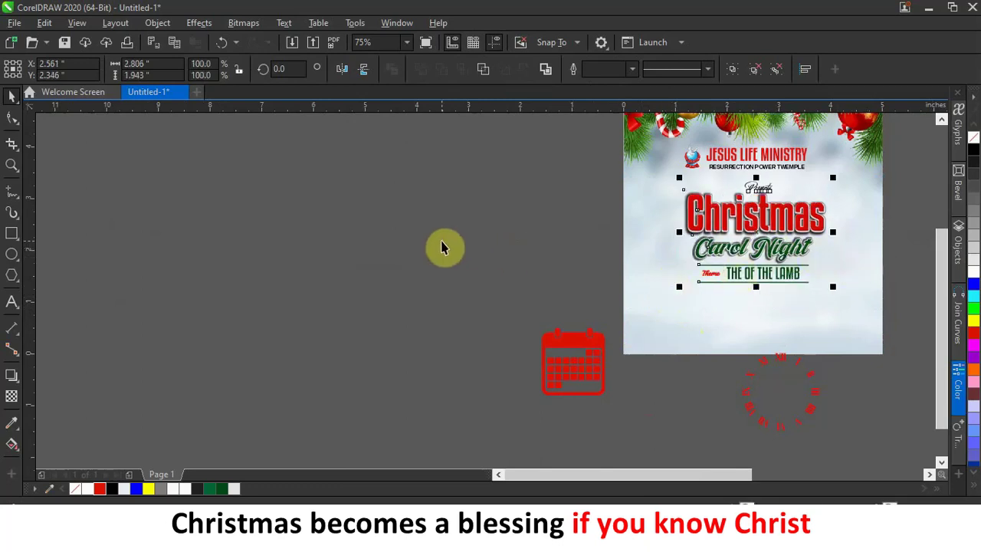
# Shrink the calendar icon to about 0.23 by 0.24 inches and place it under the theme line's left end
pyautogui.moveTo(573, 341); pyautogui.dragTo(696, 304)
pyautogui.moveTo(659, 356); pyautogui.dragTo(690, 329)
pyautogui.scroll(3, 769, 322)
pyautogui.moveTo(609, 214); pyautogui.dragTo(552, 271)
pyautogui.moveTo(539, 306); pyautogui.dragTo(499, 225)
pyautogui.scroll(-2, 525, 261)
pyautogui.scroll(2, 528, 256)
# Add the text 17 beside the calendar icon in Sequel Sans Semi Bold Head and enlarge it to about 26 pt
pyautogui.click(12, 302)
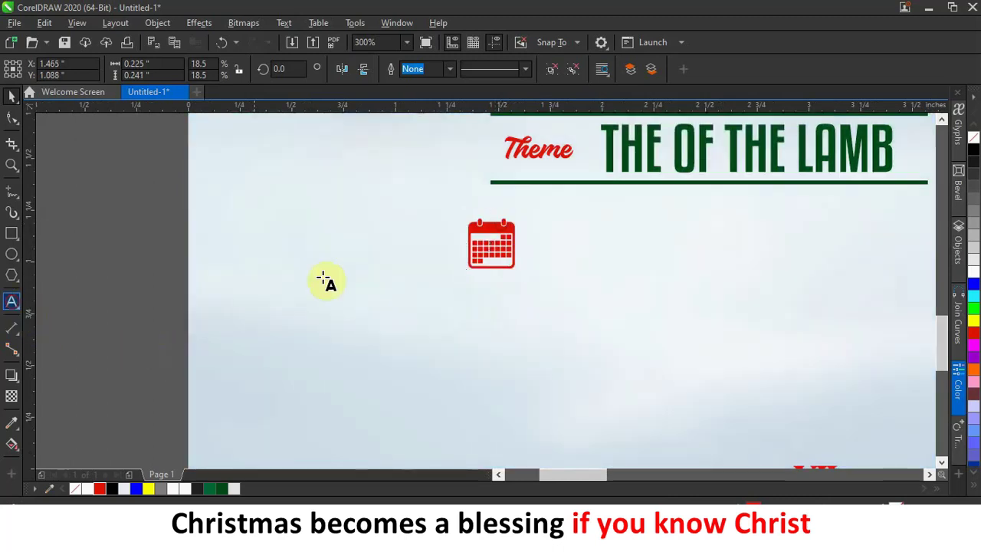
pyautogui.click(554, 239)
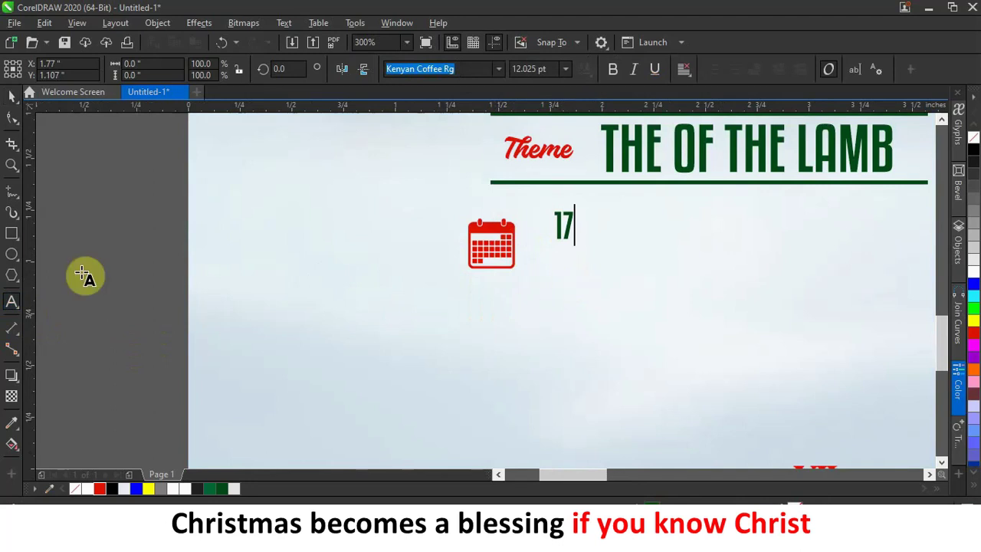
pyautogui.click(12, 97)
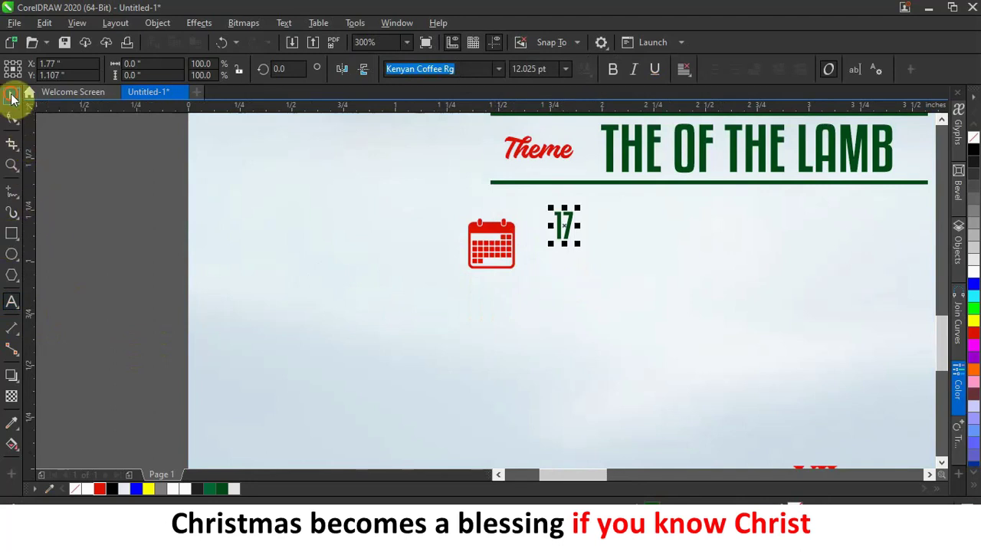
pyautogui.click(498, 69)
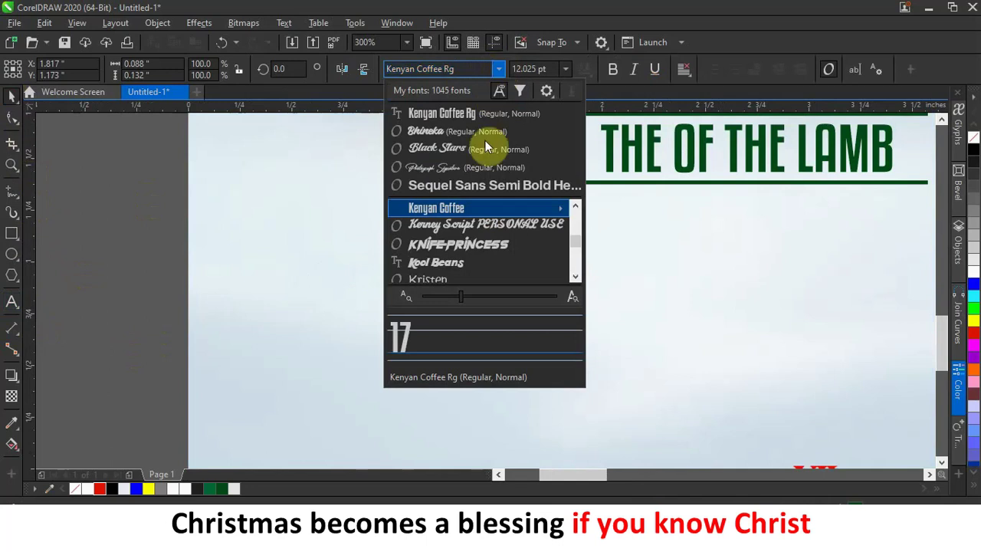
pyautogui.click(477, 186)
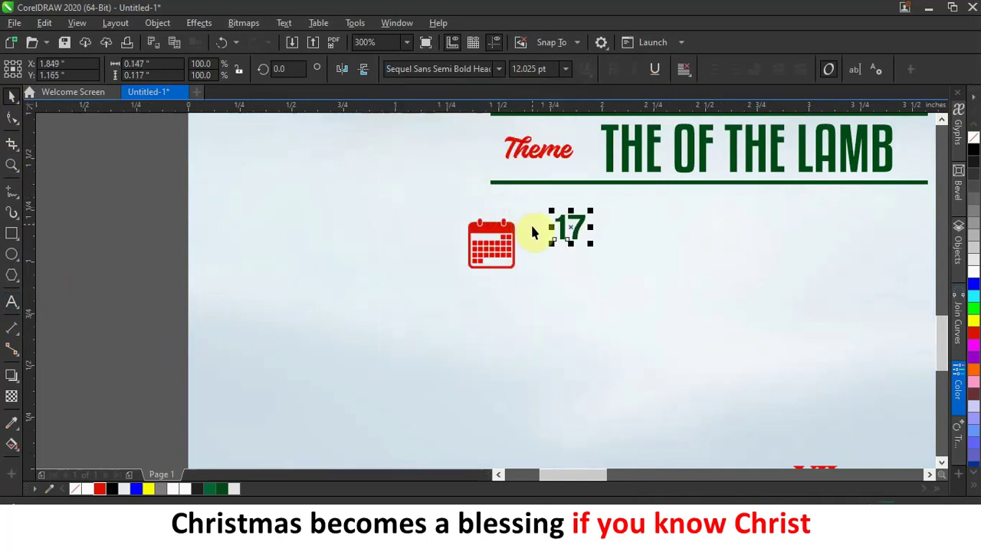
pyautogui.moveTo(540, 267); pyautogui.dragTo(515, 306)
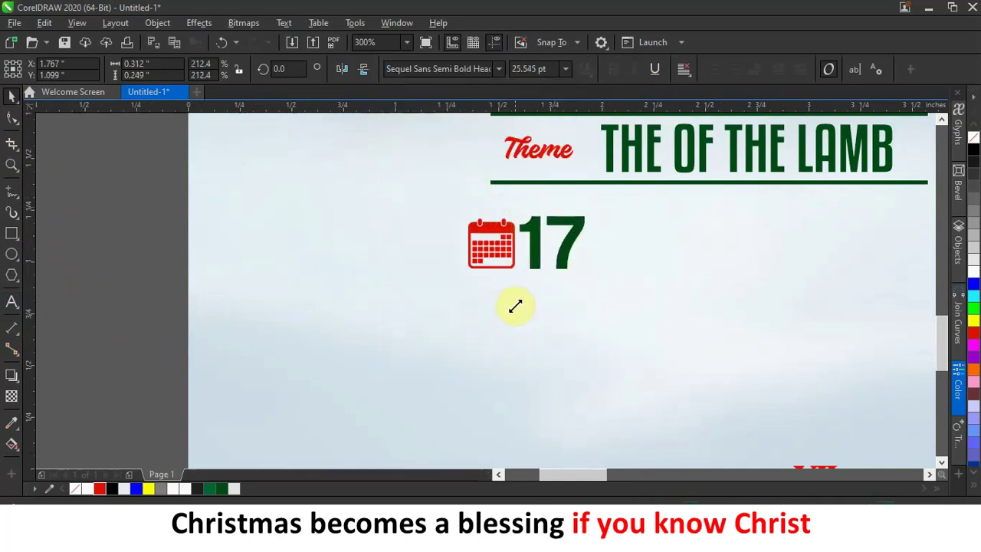
# Duplicate the 17 to its right and shrink the copy to about 11.7 pt
pyautogui.moveTo(574, 237); pyautogui.dragTo(651, 229)
pyautogui.click(679, 256)
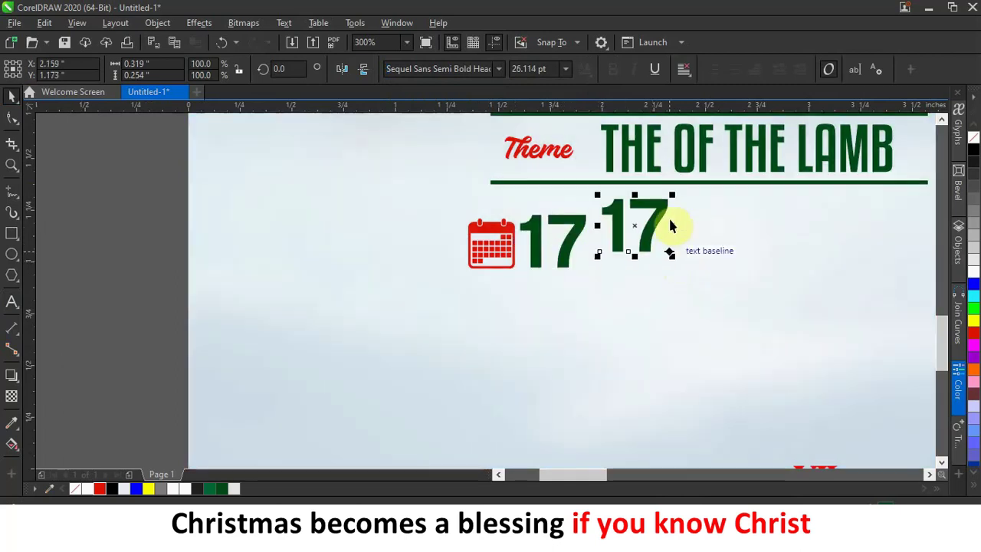
pyautogui.moveTo(675, 196); pyautogui.dragTo(636, 223)
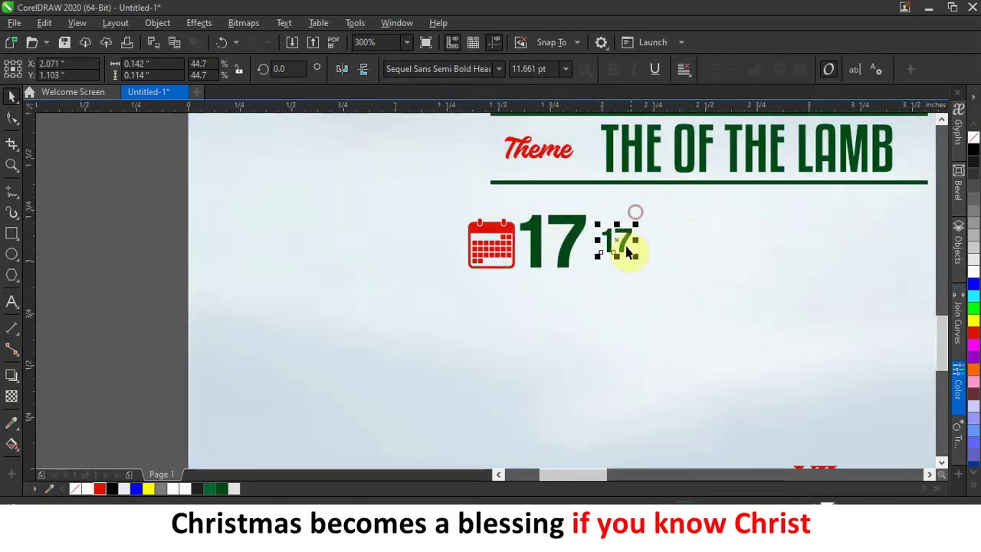
# Replace the small 17 copy's text with ST
pyautogui.doubleClick(624, 240)
pyautogui.doubleClick(622, 240)
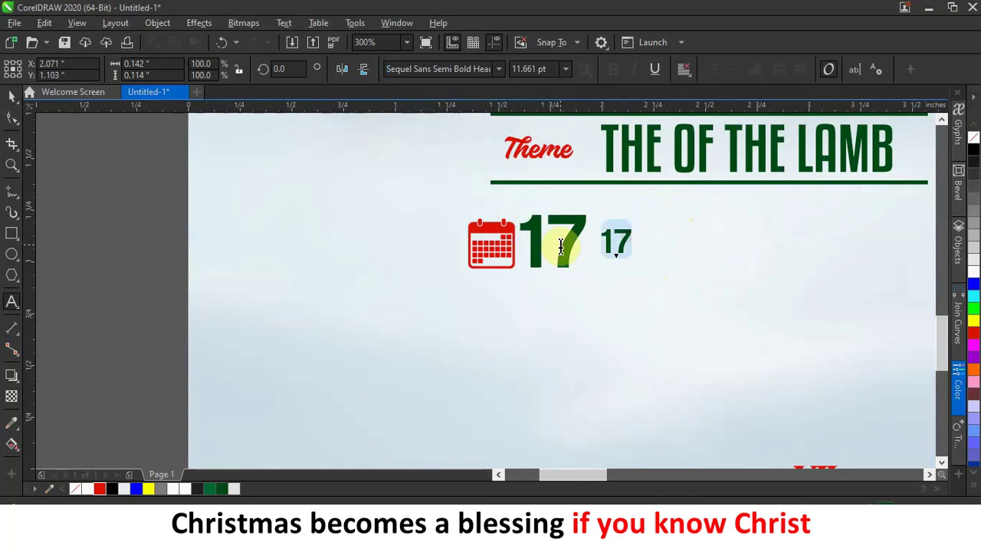
pyautogui.write('ST')
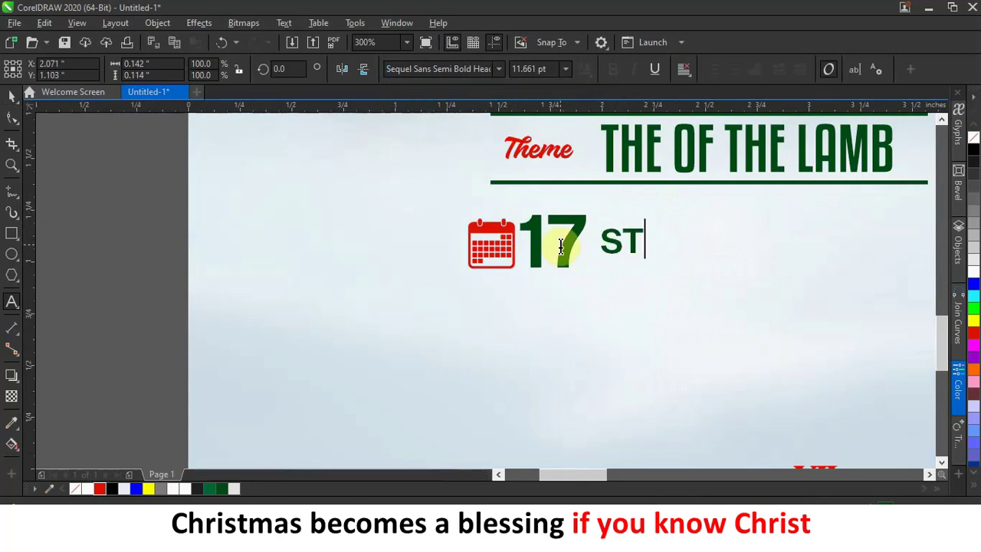
pyautogui.click(13, 96)
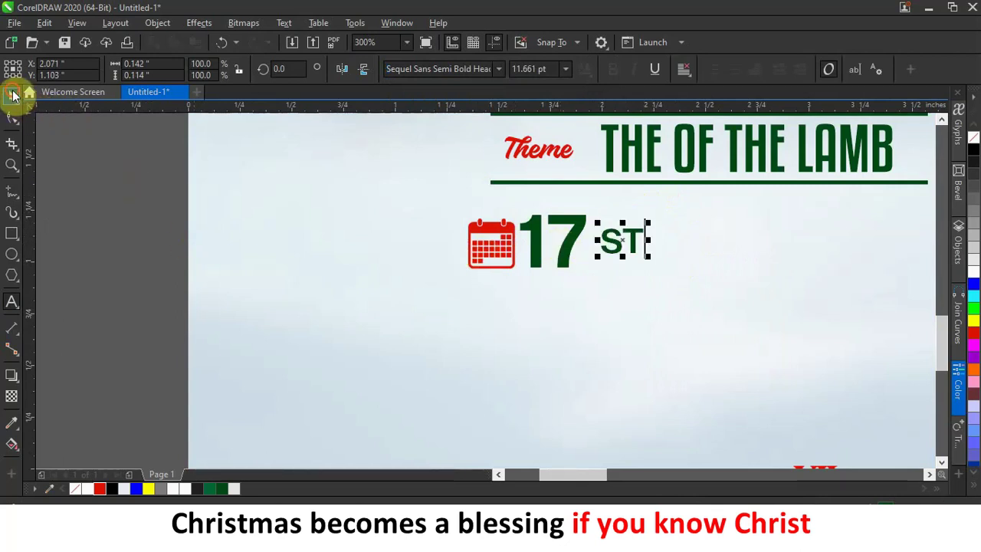
# Change the date suffix to TH and fit it at about 10 pt against the upper right of the 17
pyautogui.doubleClick(633, 236)
pyautogui.doubleClick(609, 237)
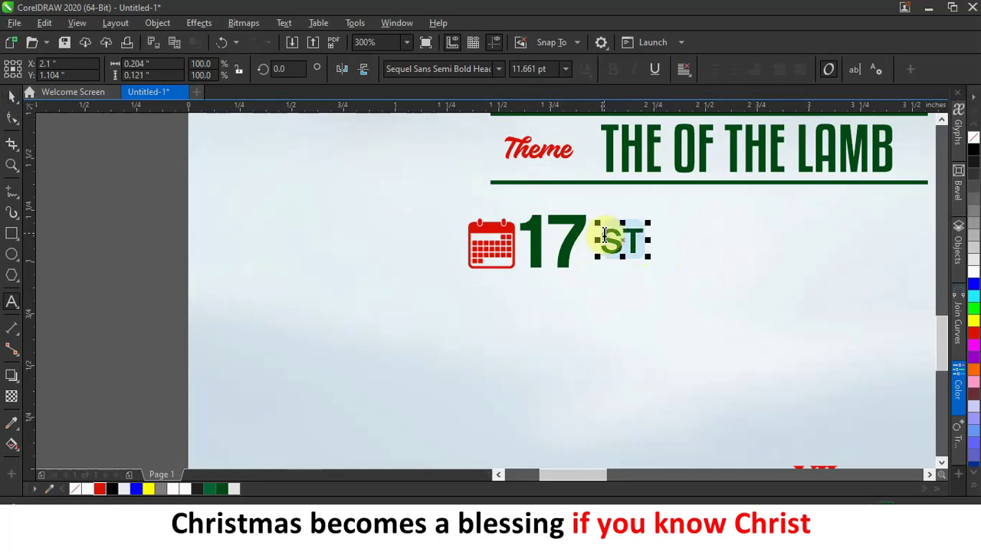
pyautogui.write('TH')
pyautogui.click(13, 96)
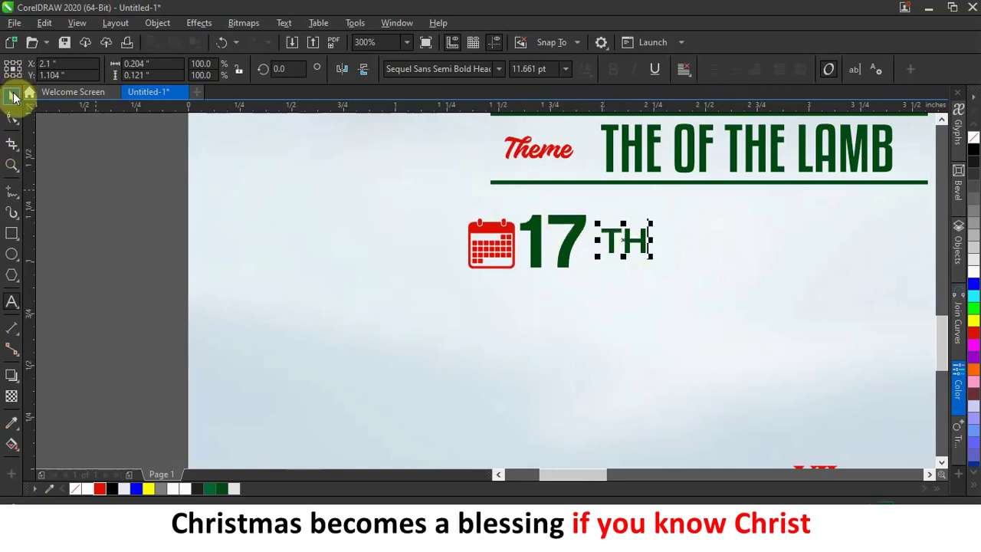
pyautogui.click(640, 243)
# Copy the TH suffix directly below itself and replace the copy's text with DECEM and SUNDAY on two lines
pyautogui.moveTo(629, 239); pyautogui.dragTo(613, 257)
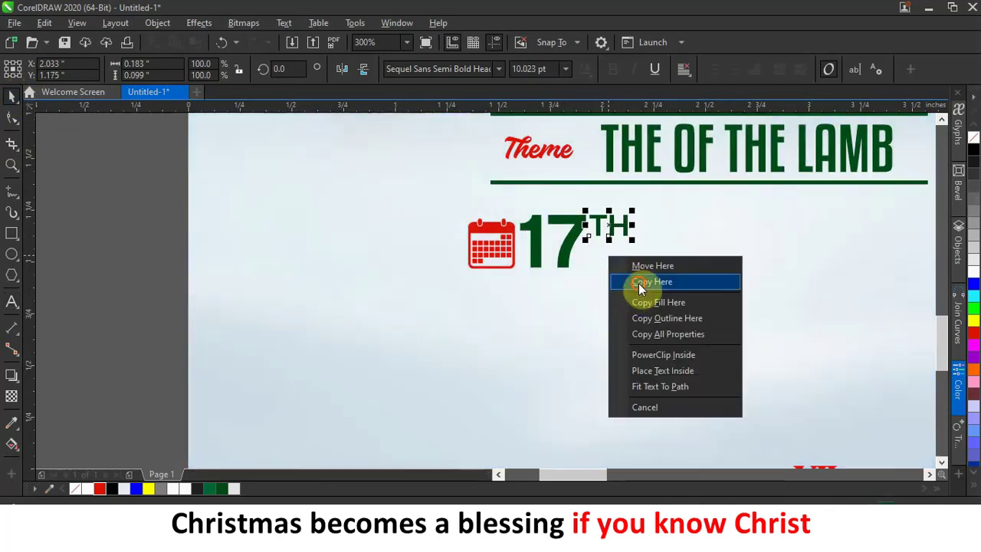
pyautogui.click(639, 282)
pyautogui.doubleClick(622, 254)
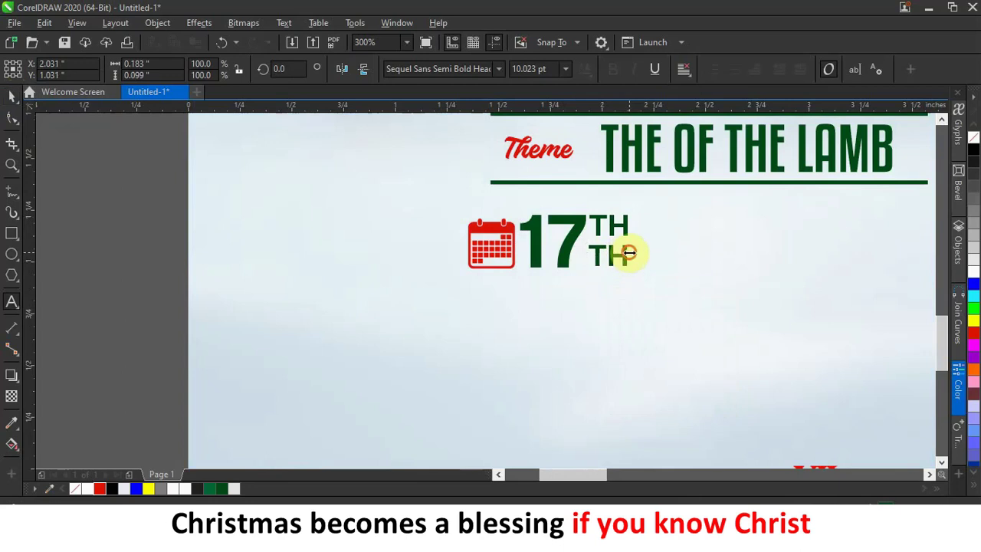
pyautogui.hotkey('ctrl', 'z')
pyautogui.doubleClick(625, 256)
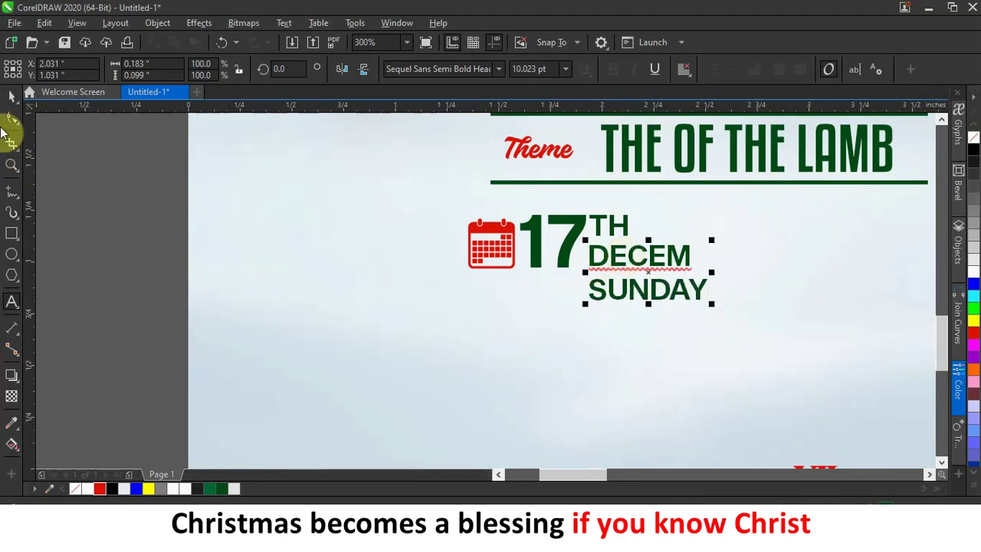
pyautogui.click(11, 96)
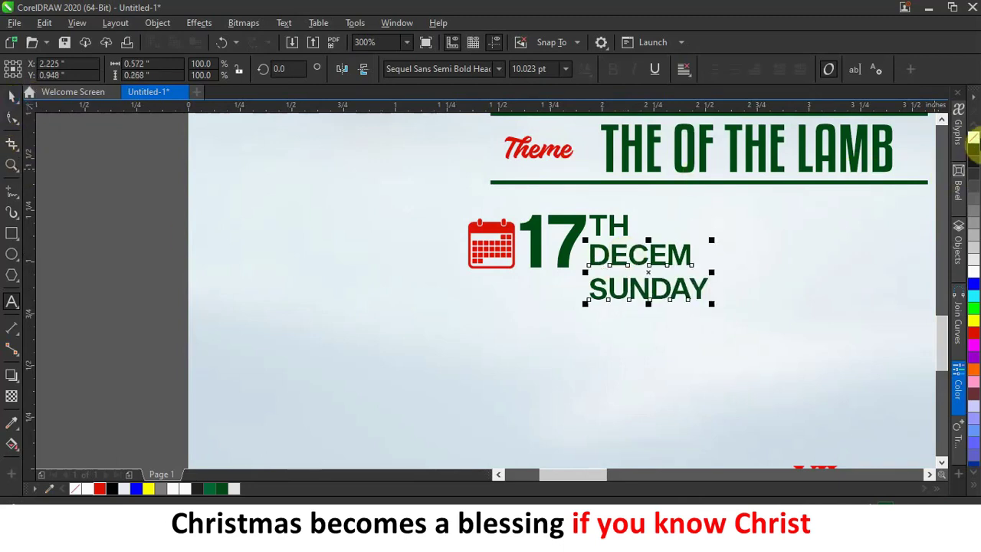
# Shrink the DECEM SUNDAY text to 6.6 pt and set its font to Sequel Sans Roman Head
pyautogui.moveTo(710, 239); pyautogui.dragTo(671, 256)
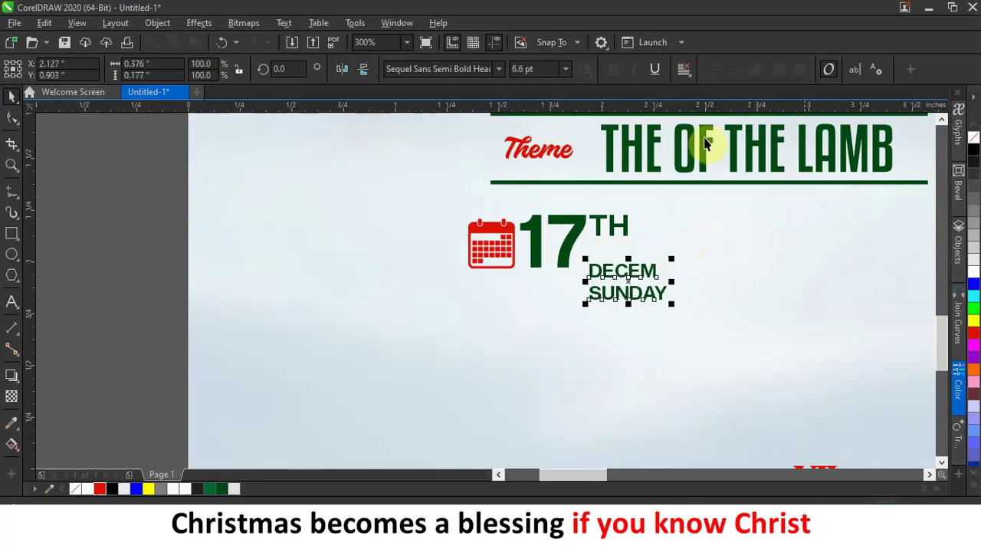
pyautogui.click(499, 69)
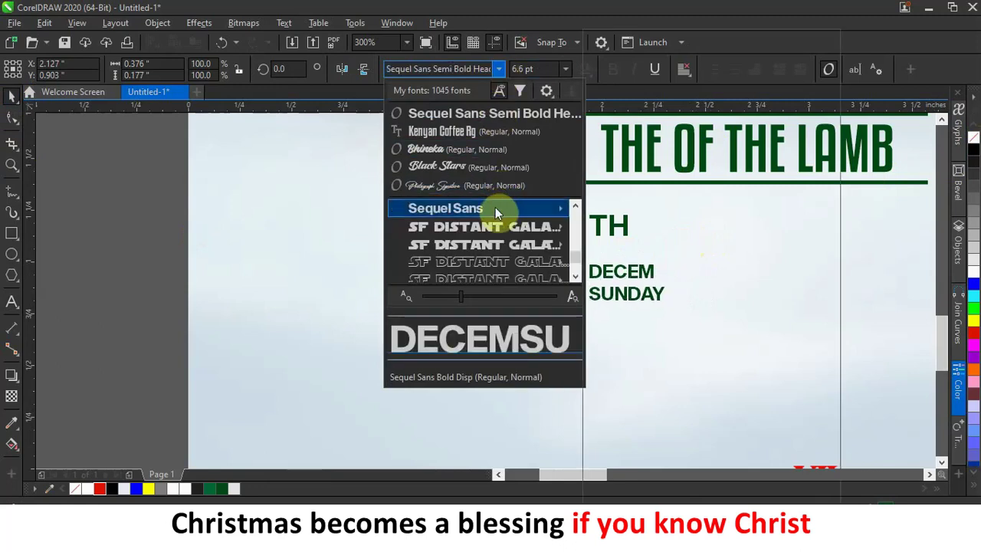
pyautogui.moveTo(495, 207)
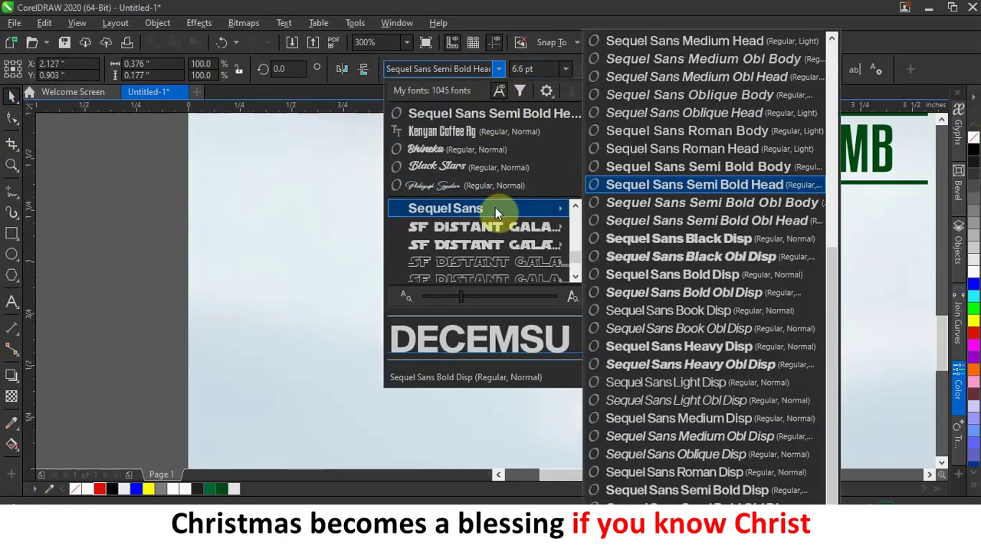
pyautogui.click(724, 148)
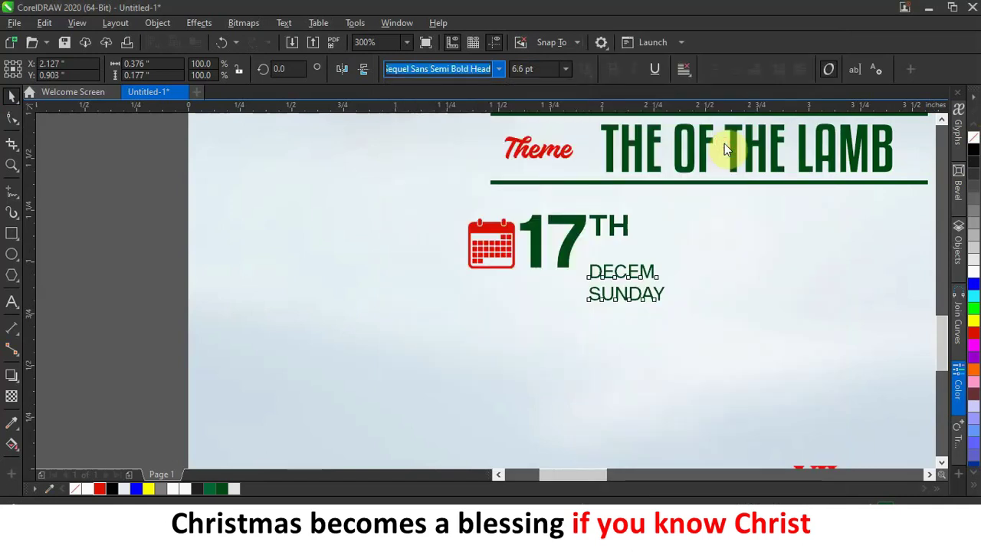
# Fit the DECEM SUNDAY text directly under TH at about 5.9 pt and tighten its line spacing
pyautogui.moveTo(629, 273); pyautogui.dragTo(623, 249)
pyautogui.moveTo(666, 281)
pyautogui.mouseDown()
pyautogui.moveTo(652, 278)
pyautogui.moveTo(660, 277)
pyautogui.mouseUp()
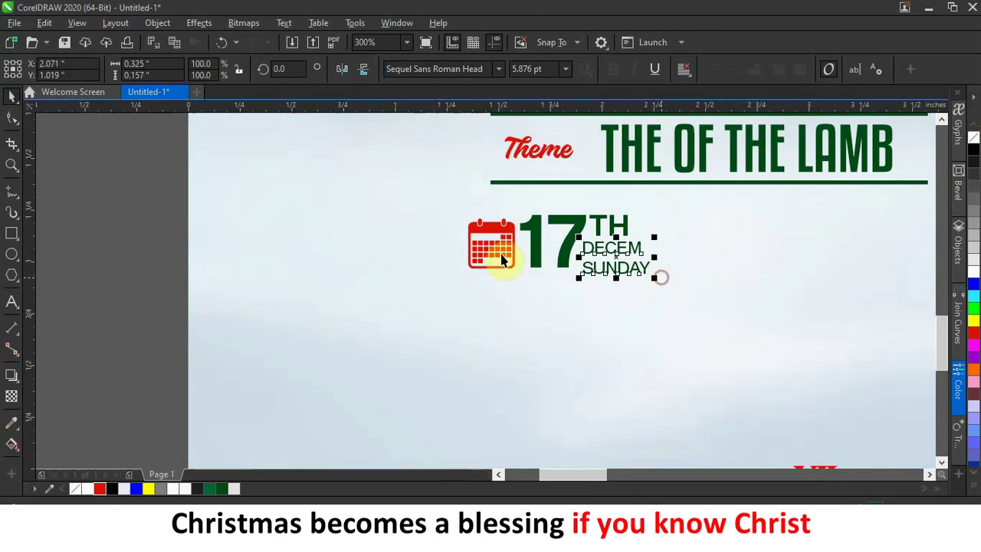
pyautogui.click(10, 119)
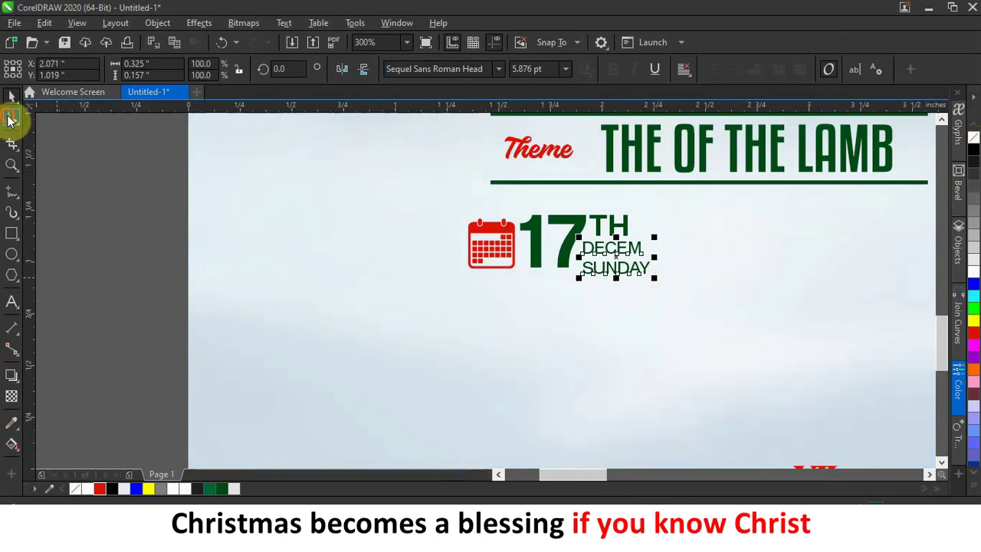
pyautogui.scroll(2, 594, 268)
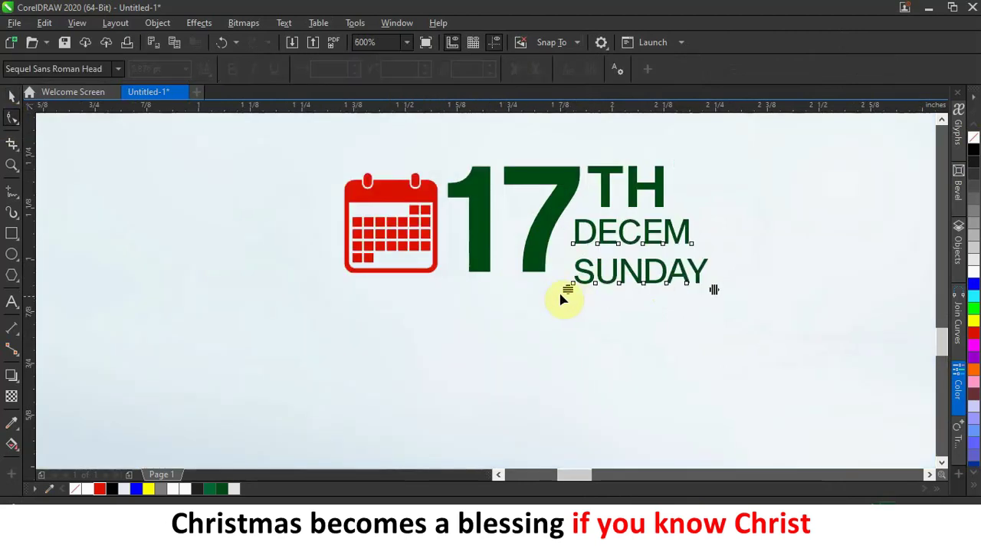
pyautogui.moveTo(568, 289); pyautogui.dragTo(563, 273)
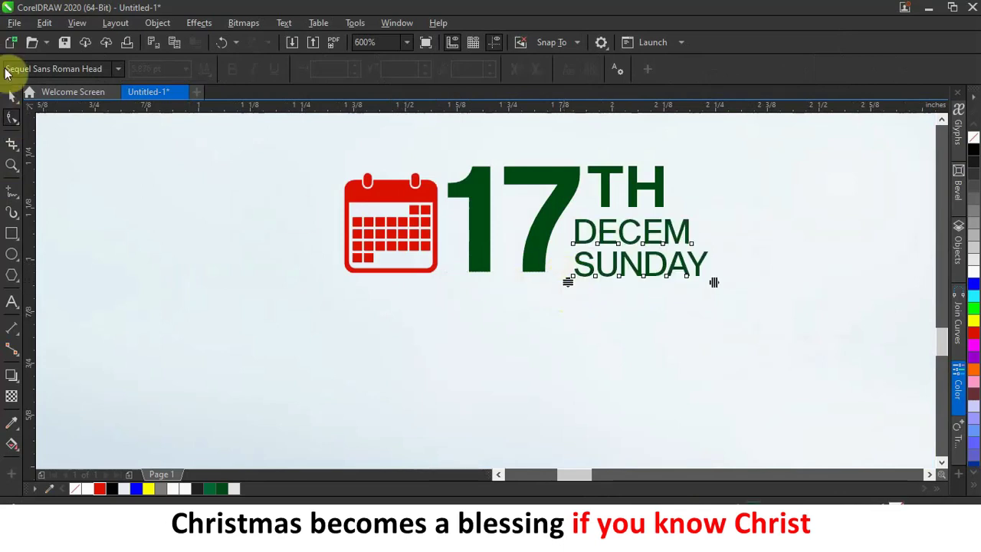
pyautogui.click(11, 98)
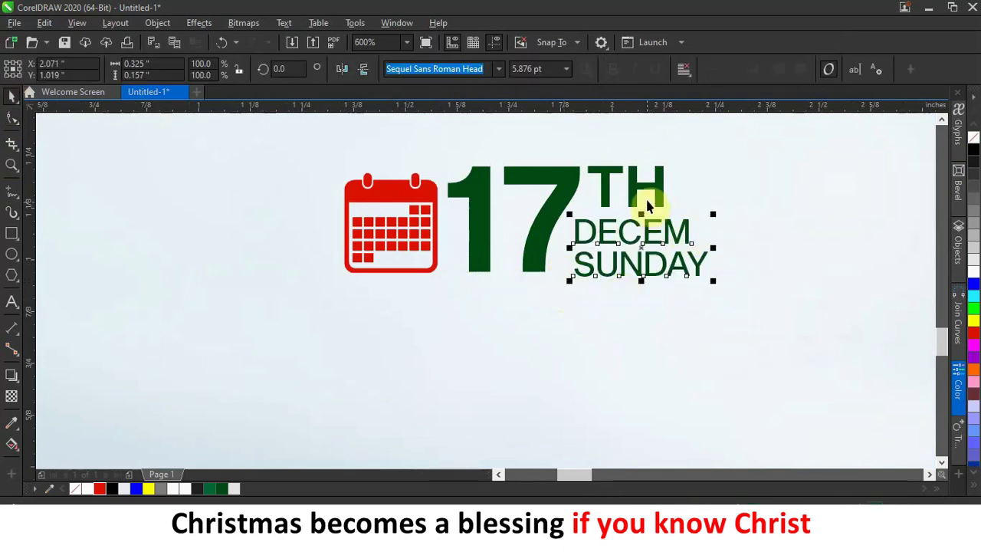
pyautogui.moveTo(593, 233); pyautogui.dragTo(580, 232)
# Stretch the 17 to about 0.29 inch tall and shift it slightly closer to the calendar icon
pyautogui.click(536, 246)
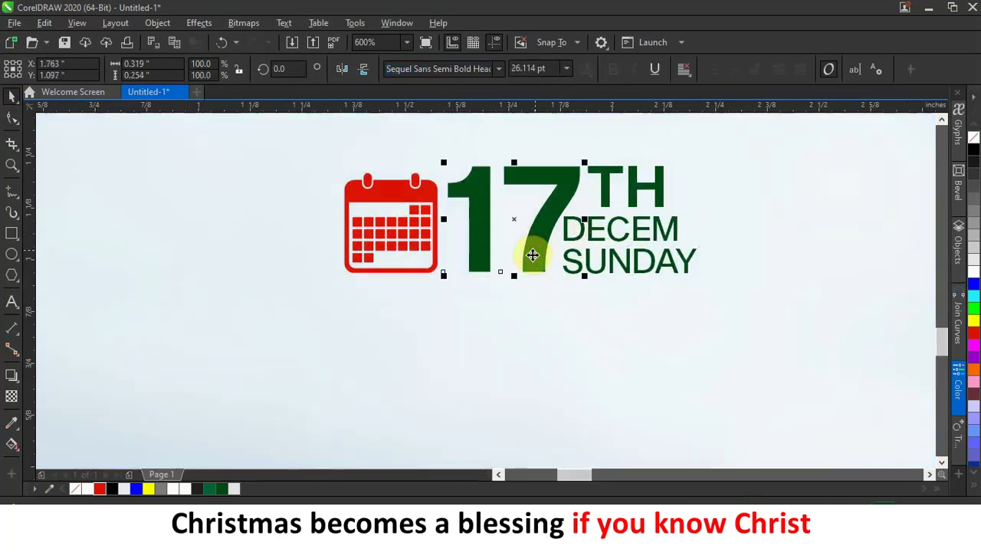
pyautogui.moveTo(510, 275); pyautogui.dragTo(512, 291)
pyautogui.moveTo(573, 188); pyautogui.dragTo(567, 180)
pyautogui.scroll(-2, 264, 263)
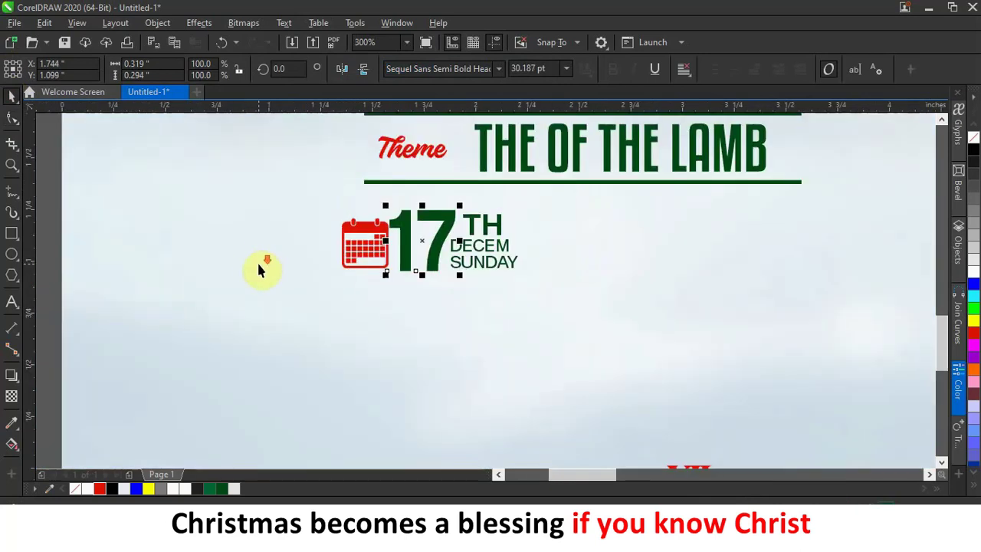
# Scale the red Roman-numeral clock ring down to about 0.42 inch and place it just right of the date text
pyautogui.scroll(-2, 259, 268)
pyautogui.scroll(1, 350, 293)
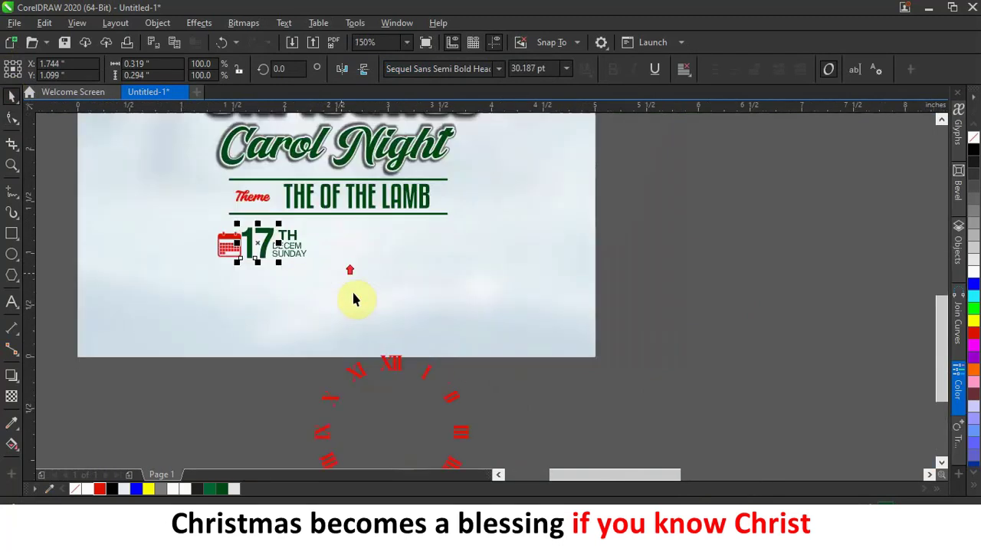
pyautogui.moveTo(387, 371); pyautogui.dragTo(369, 216)
pyautogui.moveTo(282, 193); pyautogui.dragTo(396, 243)
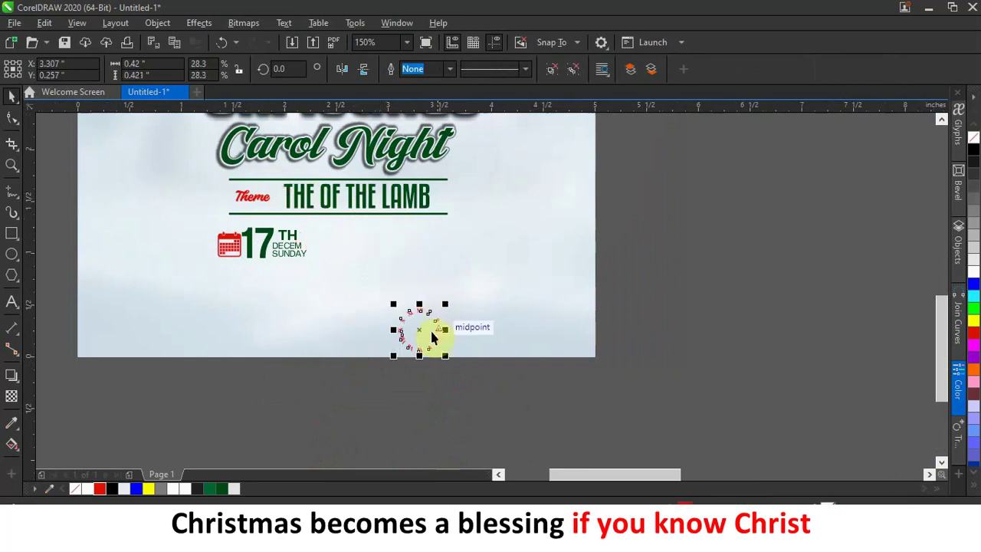
pyautogui.moveTo(418, 329); pyautogui.dragTo(339, 251)
pyautogui.scroll(4, 340, 250)
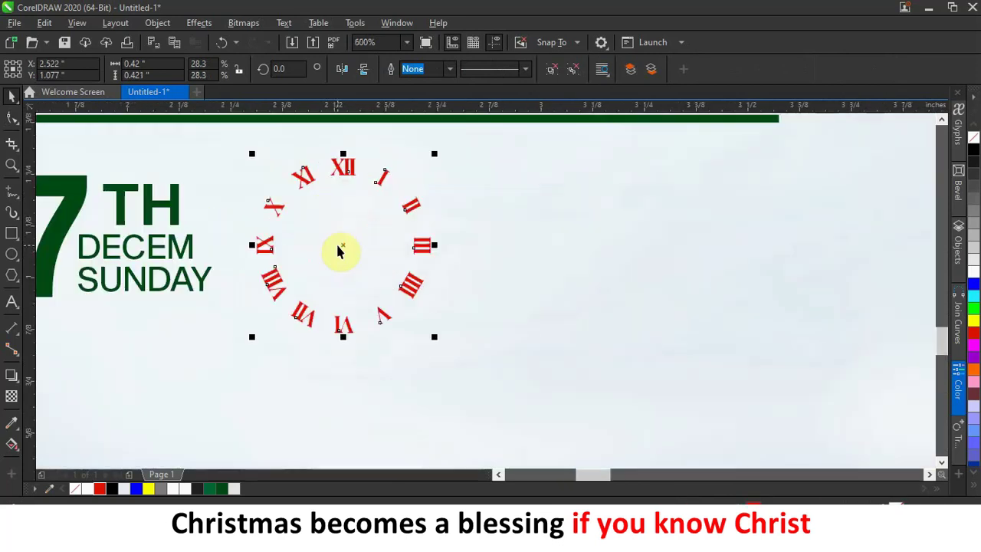
# Copy the TH suffix into the clock ring and replace the copy's text with 6-8 and PM on two lines
pyautogui.click(170, 203)
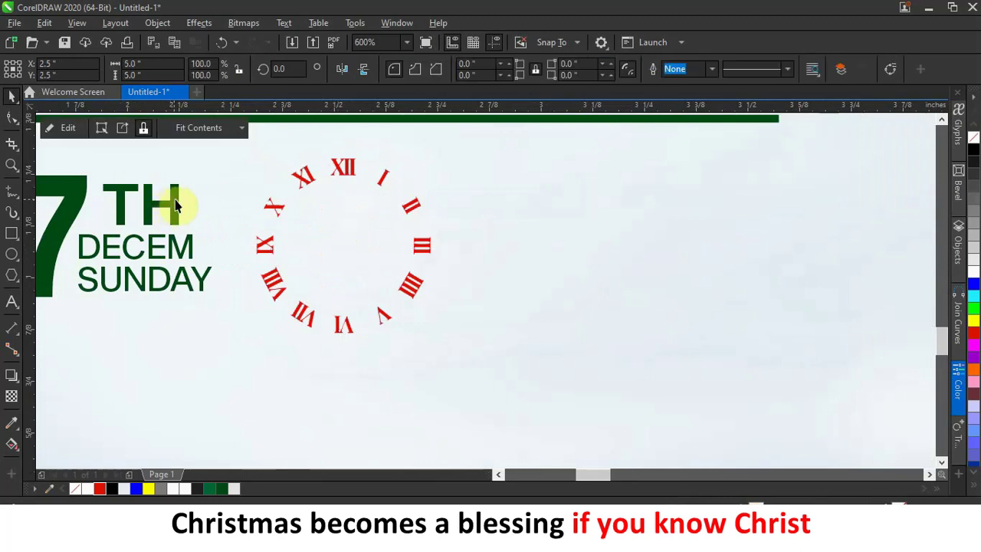
pyautogui.click(175, 205)
pyautogui.moveTo(364, 225); pyautogui.dragTo(364, 221)
pyautogui.click(410, 251)
pyautogui.doubleClick(358, 234)
pyautogui.moveTo(361, 234); pyautogui.dragTo(252, 207)
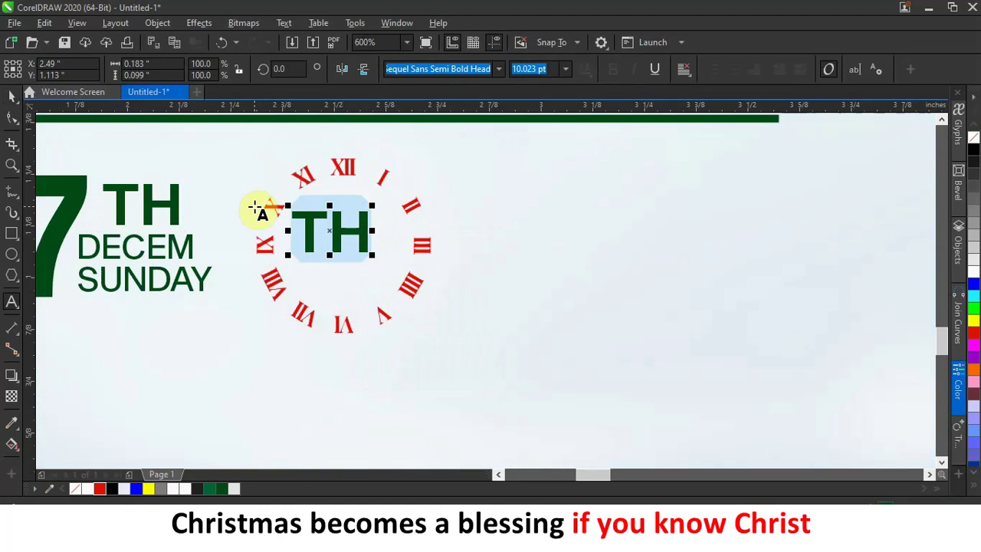
pyautogui.write('6')
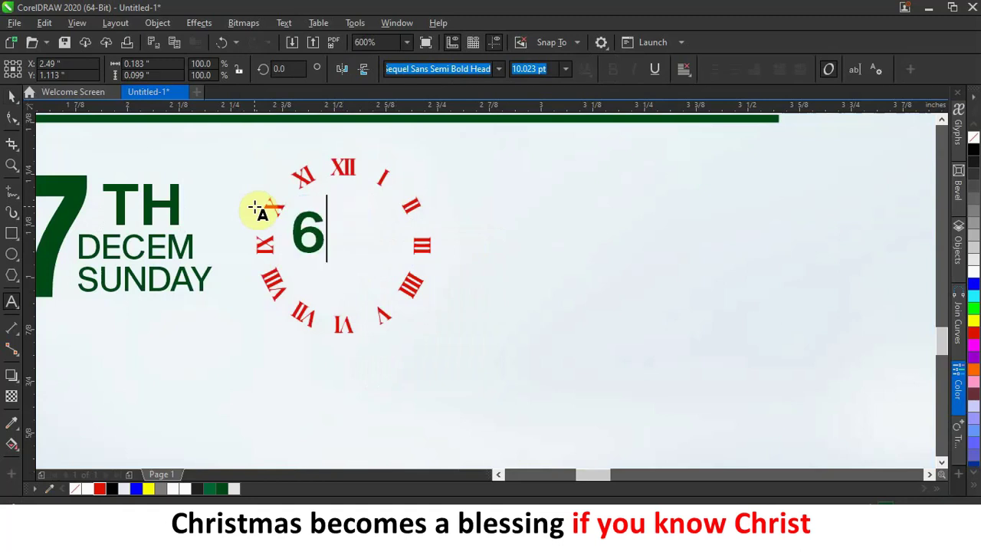
pyautogui.write('-8 ')
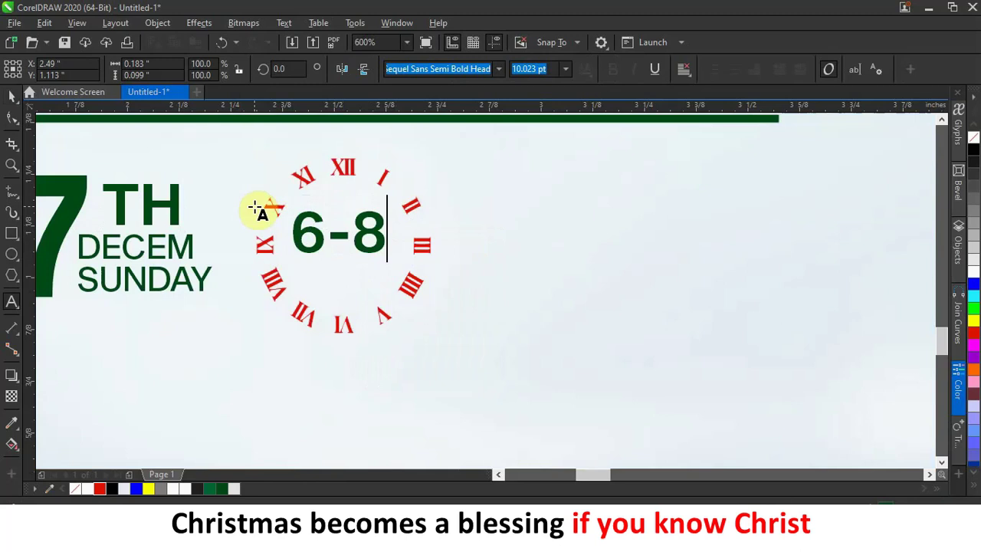
pyautogui.write('PM')
pyautogui.click(11, 93)
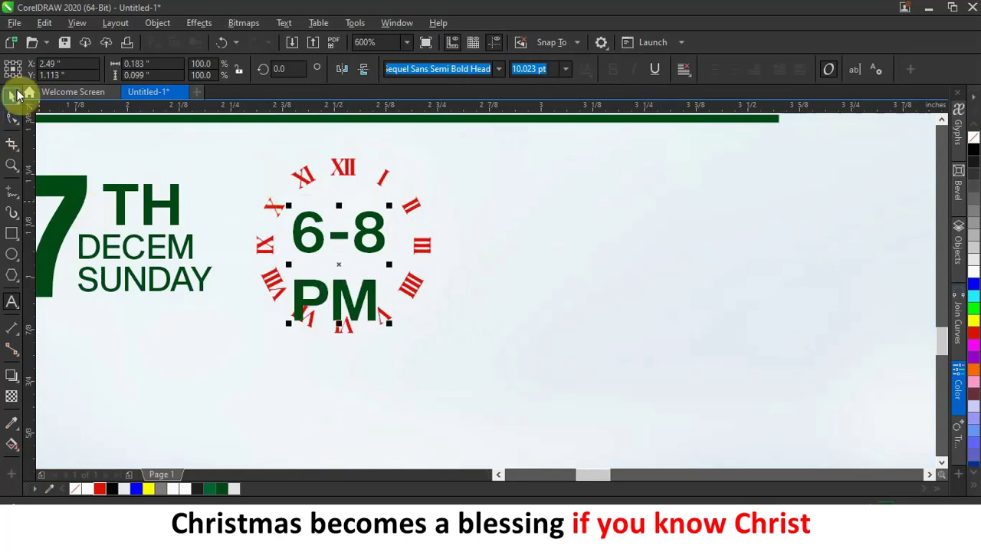
# Shrink the 6-8 PM text to about 7.3 pt and center it inside the clock ring
pyautogui.moveTo(389, 323); pyautogui.dragTo(384, 294)
pyautogui.moveTo(324, 274); pyautogui.dragTo(360, 269)
pyautogui.scroll(-3, 209, 275)
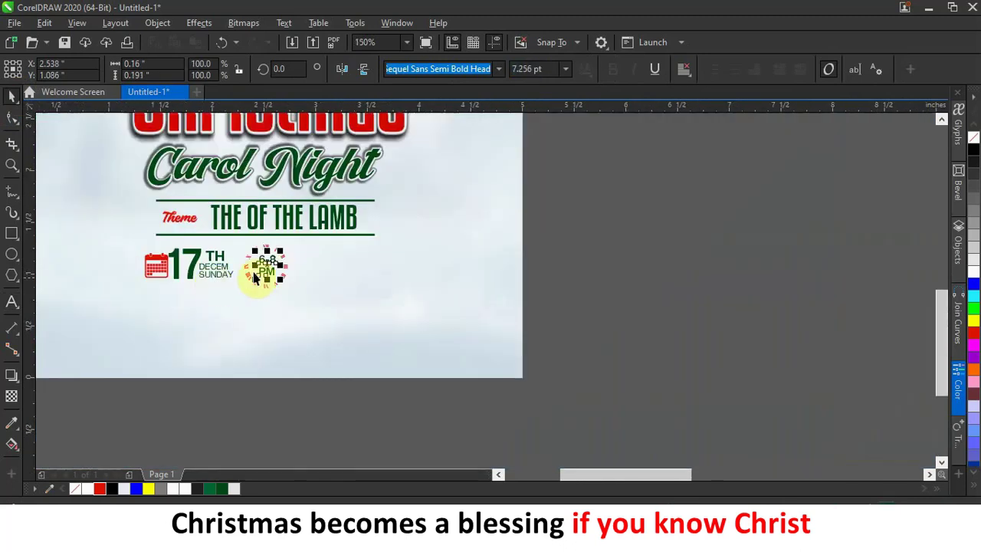
pyautogui.scroll(2, 284, 264)
# Copy the 6-8 PM text to the right of the clock and replace it with JESUS LIFE MINISTRY and AMASAMAN OBEYEYIE on two lines
pyautogui.click(242, 274)
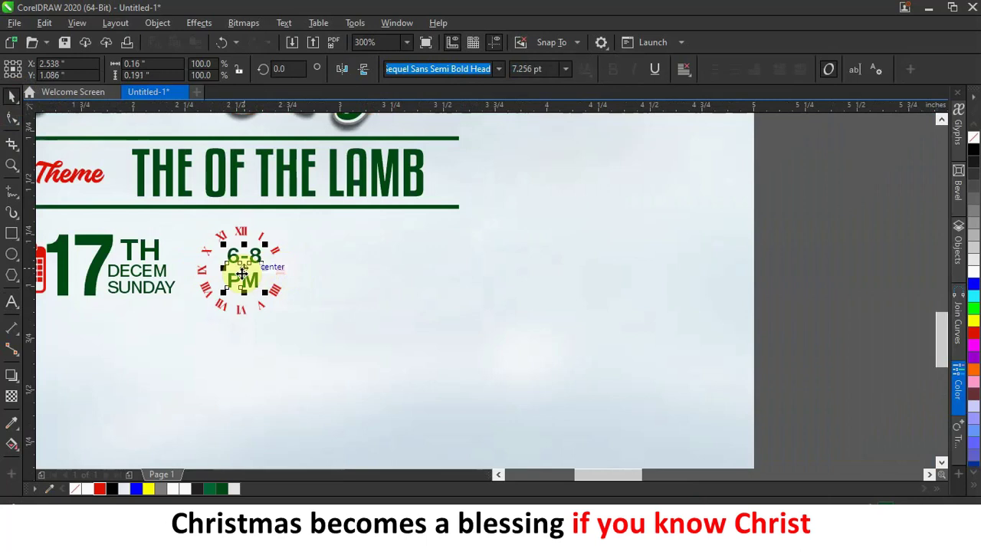
pyautogui.moveTo(241, 270); pyautogui.dragTo(451, 272)
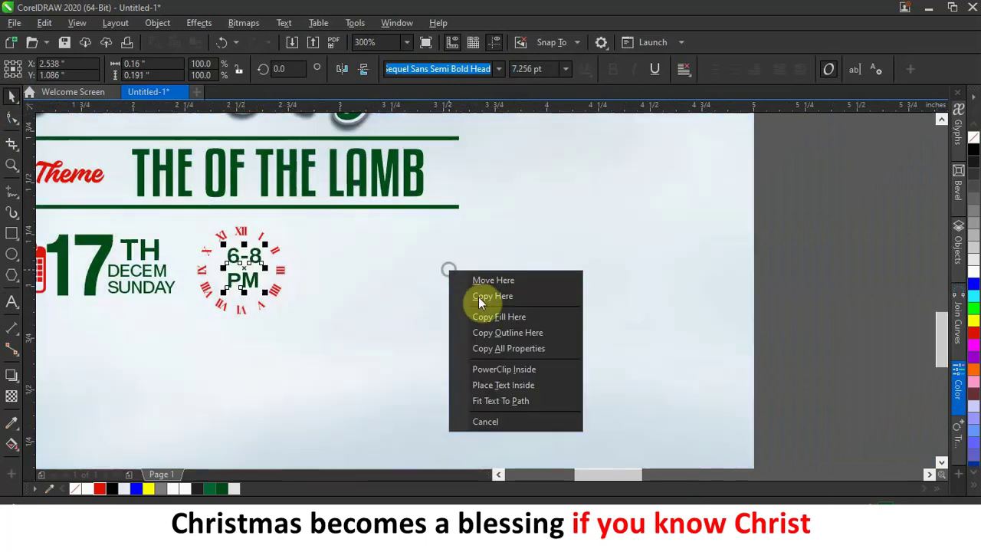
pyautogui.click(487, 296)
pyautogui.doubleClick(454, 282)
pyautogui.hotkey('ctrl', 'a')
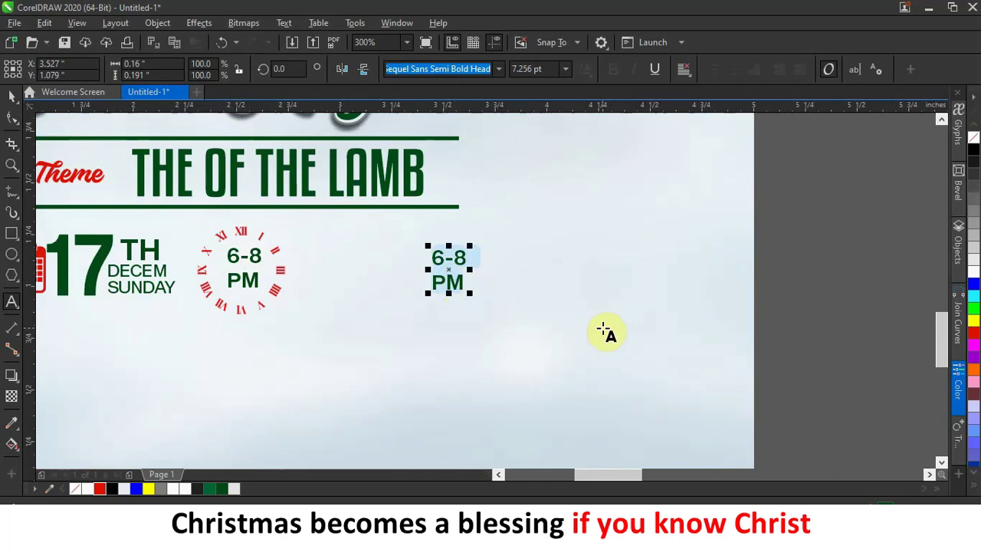
pyautogui.write('JESUS LIFE MINISTRY')
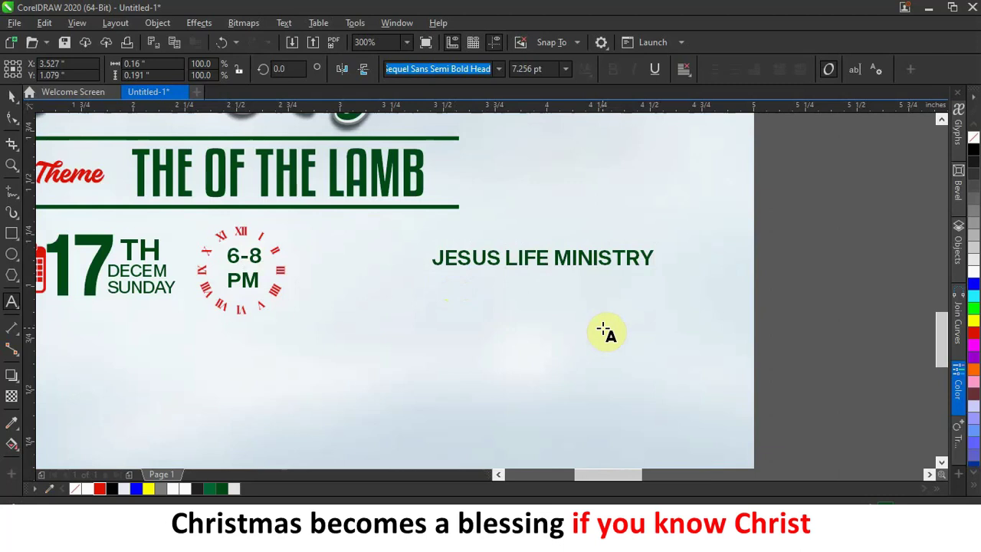
pyautogui.write('AMASAMAN OBEYEYIE')
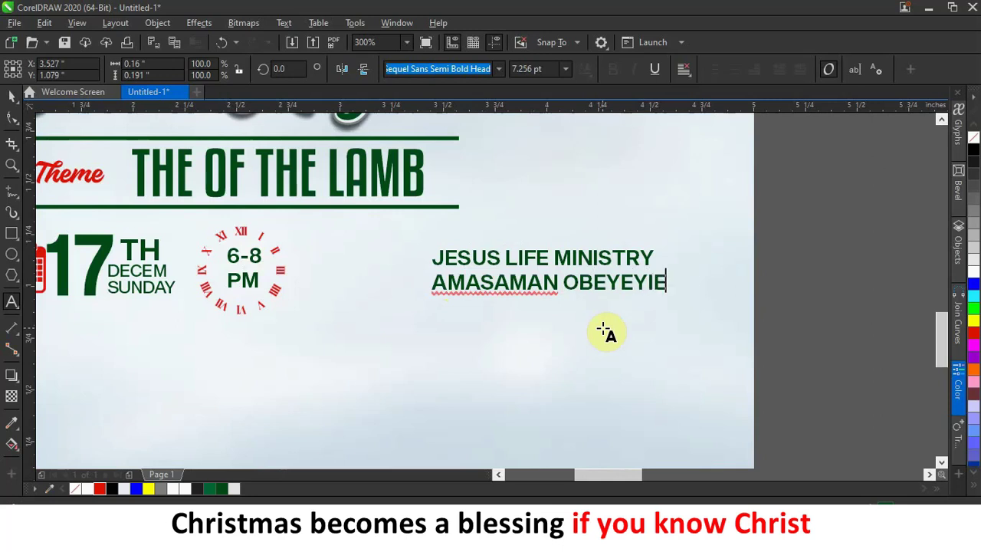
pyautogui.click(14, 97)
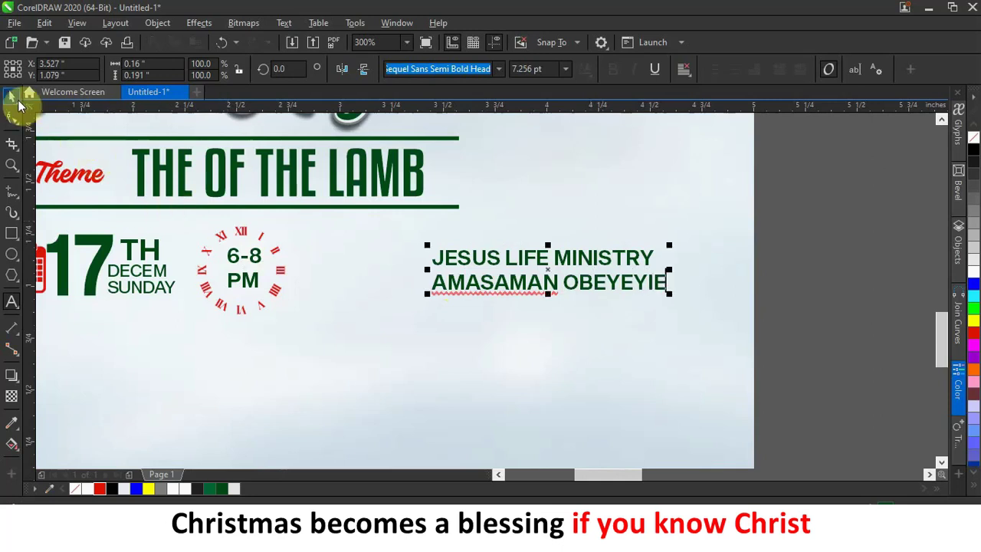
# Set the font of the two-line venue text to Kenyan Coffee Rg
pyautogui.click(483, 68)
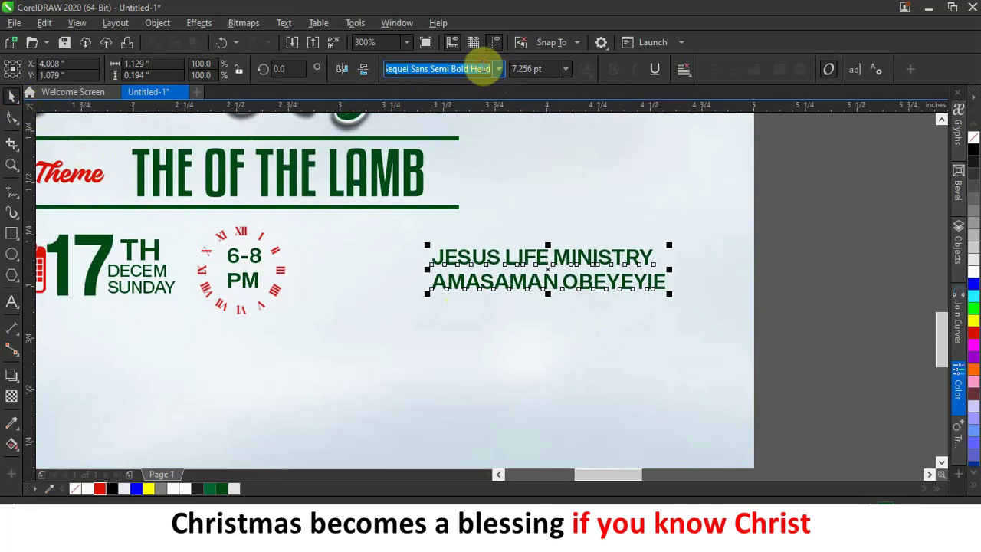
pyautogui.write('Kenyan Coffee Rg')
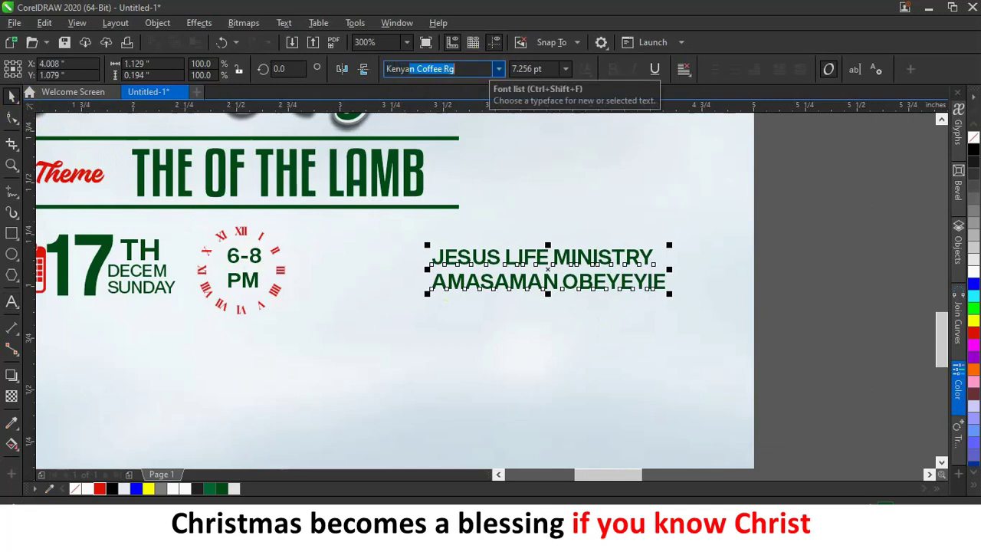
pyautogui.press('Return')
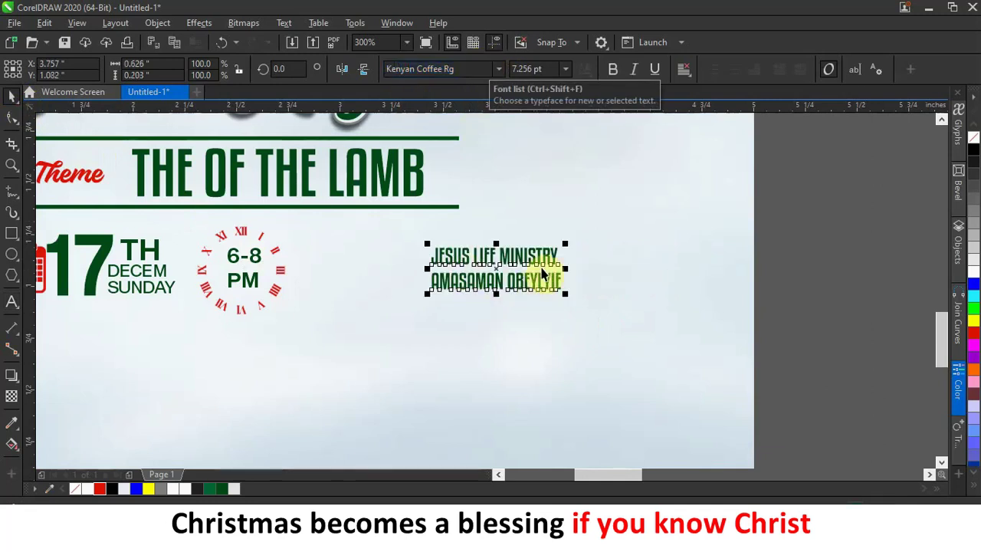
# Enlarge the venue text to about 9.7 pt and place it close beside the clock ring
pyautogui.moveTo(568, 243); pyautogui.dragTo(609, 228)
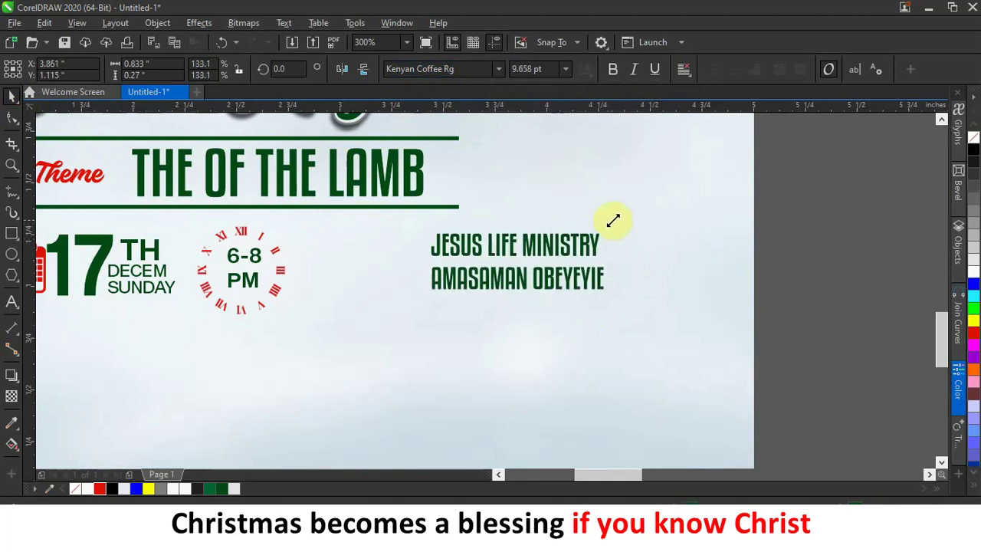
pyautogui.moveTo(509, 276); pyautogui.dragTo(381, 291)
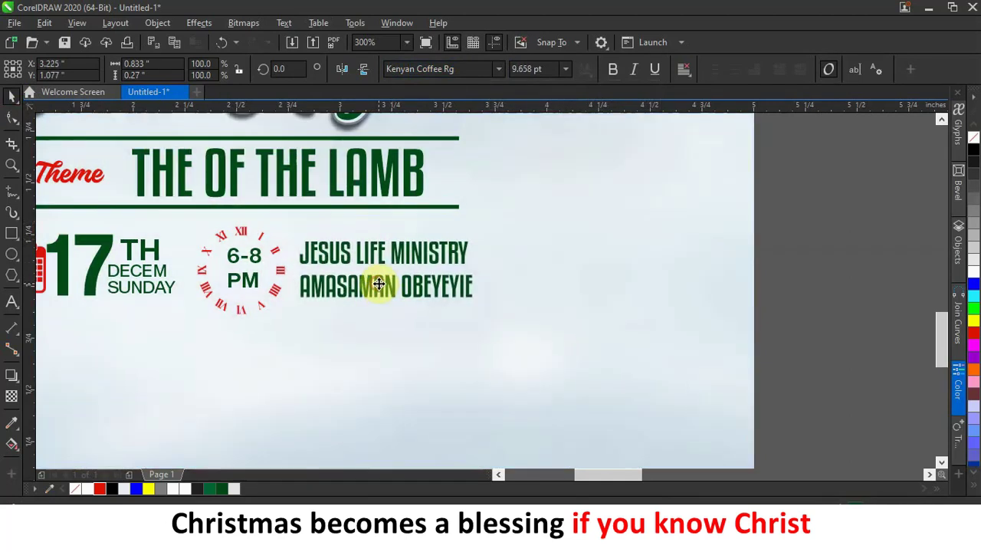
pyautogui.scroll(-2, 519, 289)
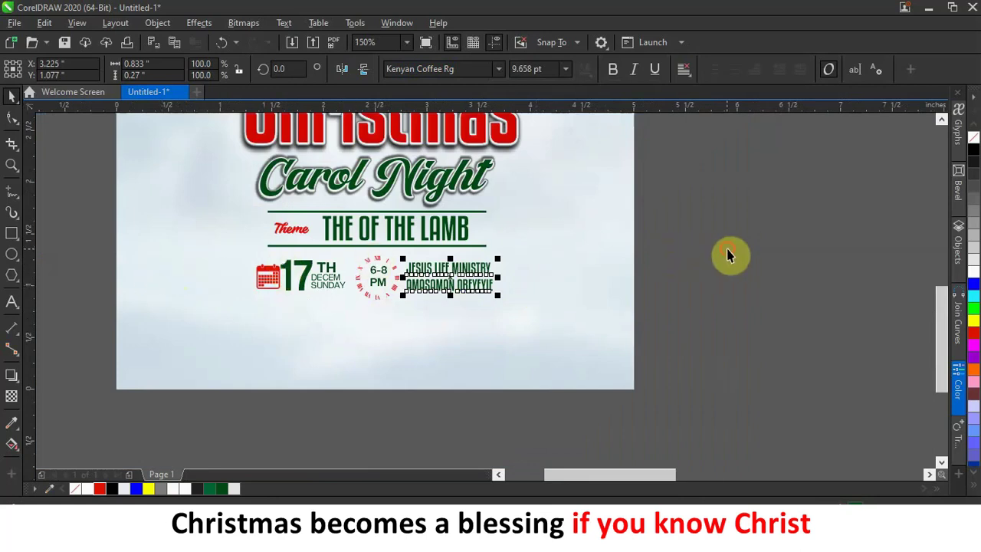
pyautogui.press('Escape')
# Fill the venue text with the document's red and deselect it
pyautogui.scroll(-1, 458, 295)
pyautogui.scroll(2, 426, 291)
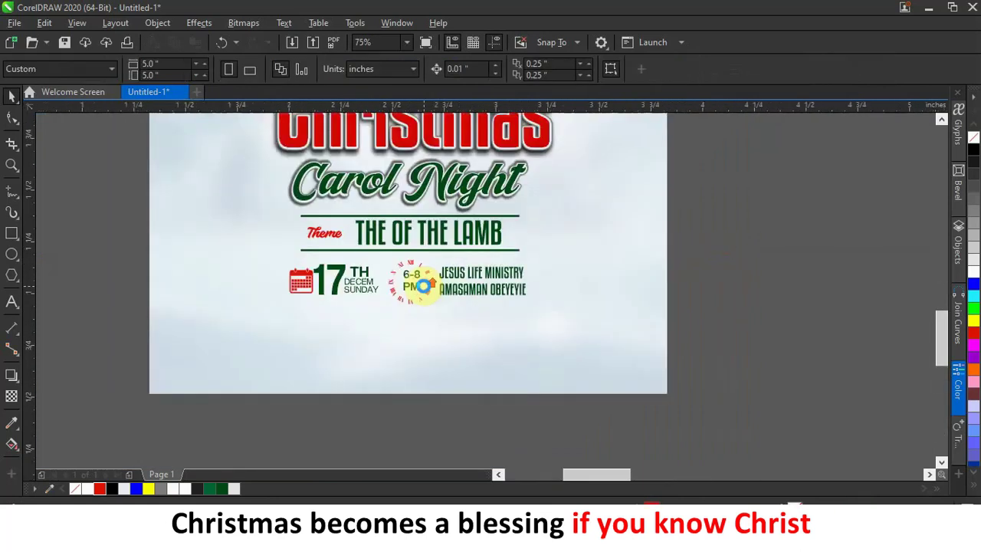
pyautogui.click(469, 297)
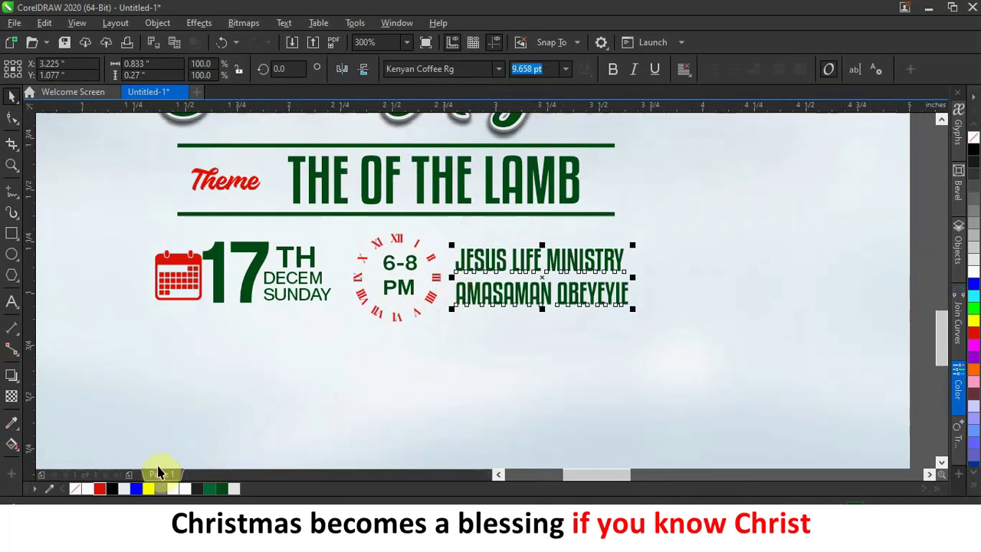
pyautogui.click(99, 488)
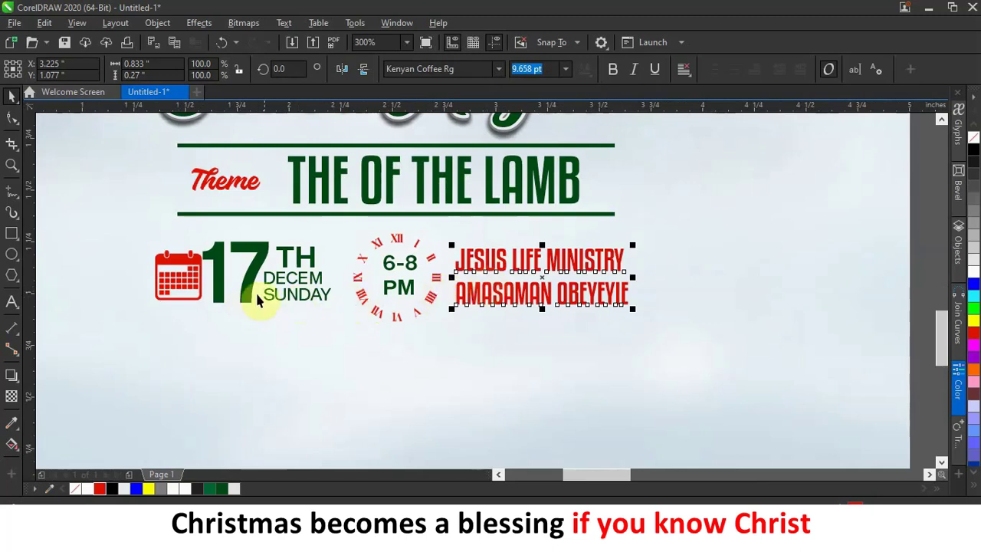
pyautogui.scroll(-1, 559, 276)
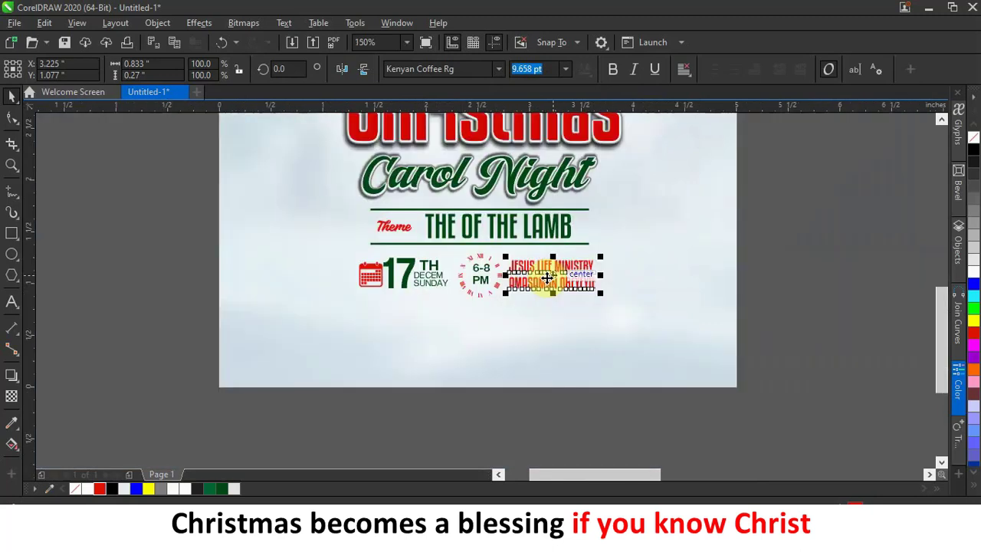
pyautogui.scroll(-1, 548, 277)
pyautogui.press('Escape')
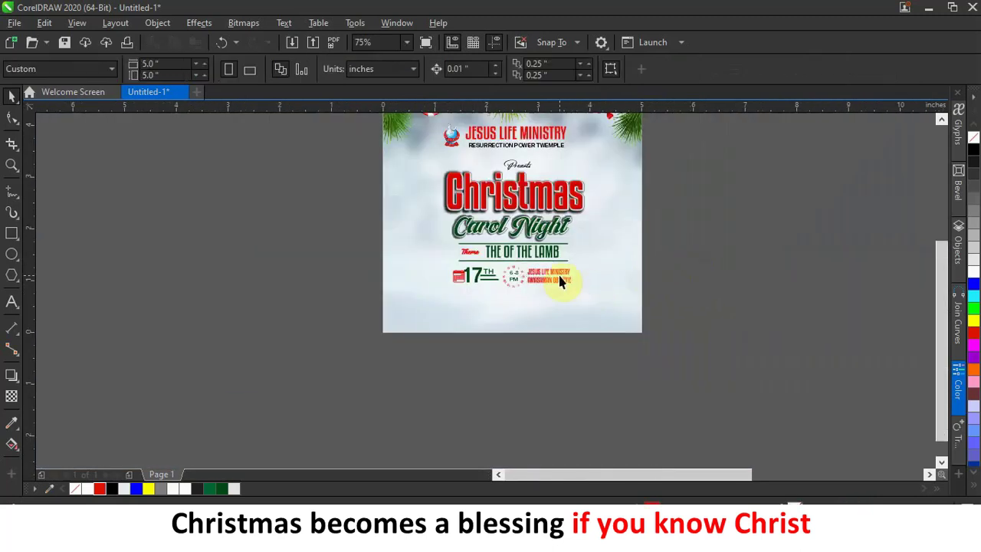
# Fill the clock ring around 6-8 PM with the document's dark green
pyautogui.scroll(2, 548, 284)
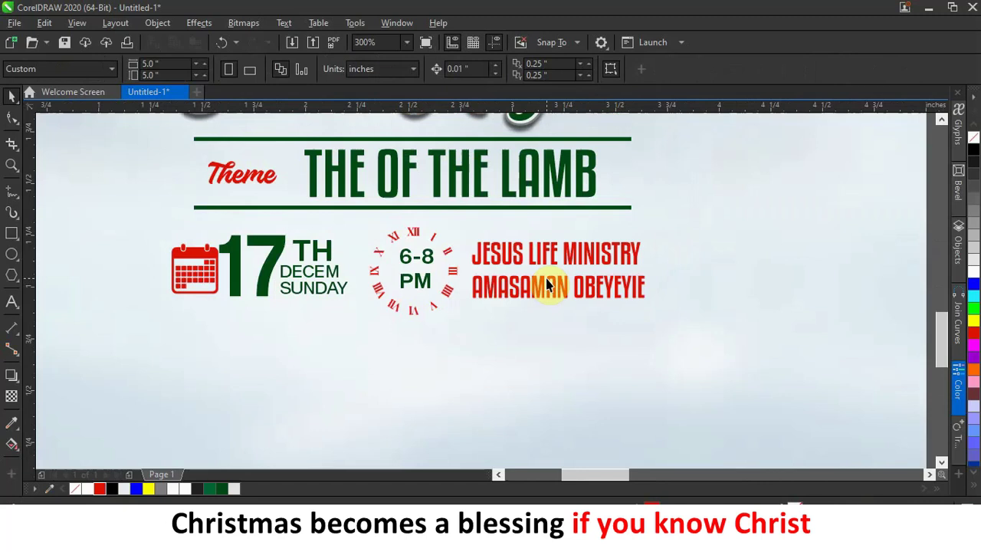
pyautogui.click(452, 277)
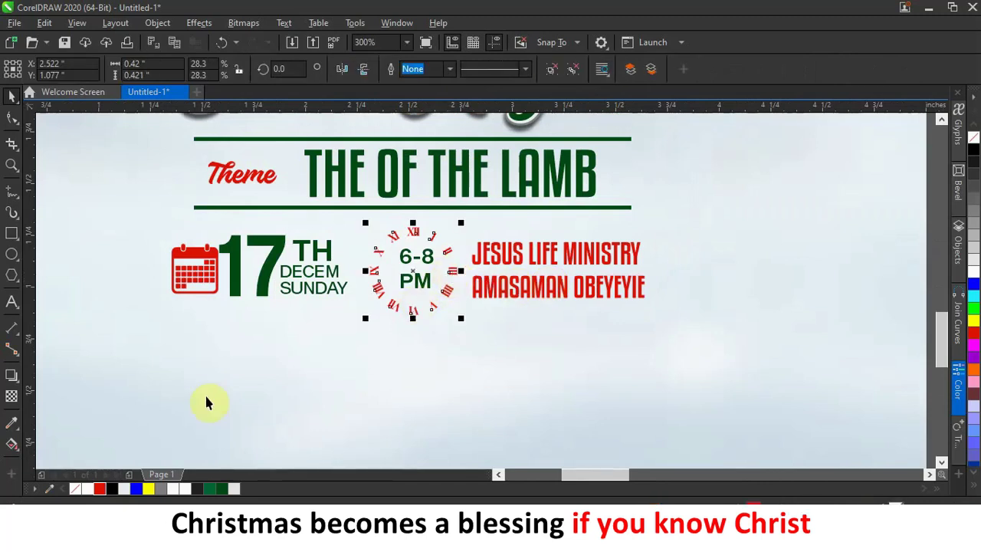
pyautogui.click(222, 488)
# Fill the 17, TH and DECEM SUNDAY date texts with the document's red and deselect them
pyautogui.click(320, 253)
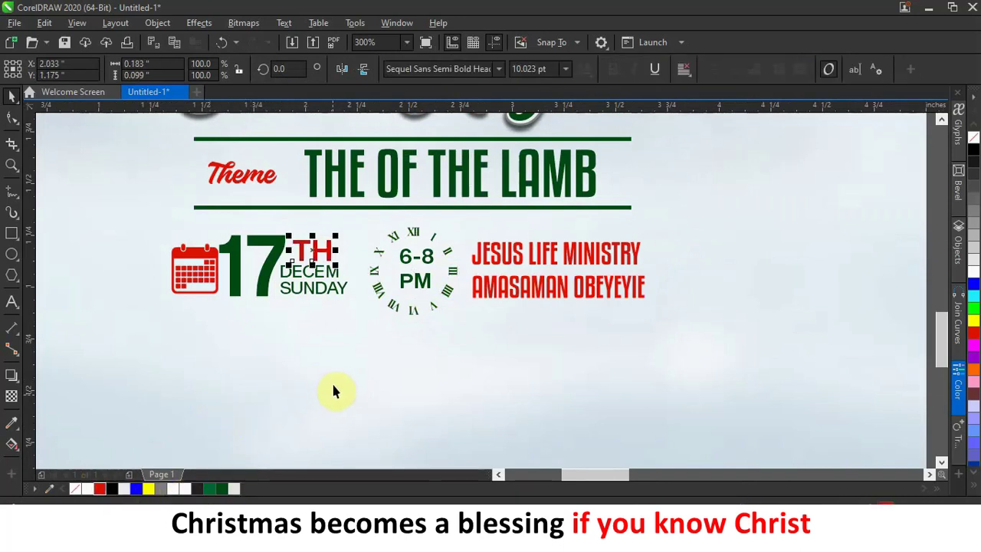
pyautogui.scroll(-2, 338, 367)
pyautogui.moveTo(372, 447); pyautogui.dragTo(272, 287)
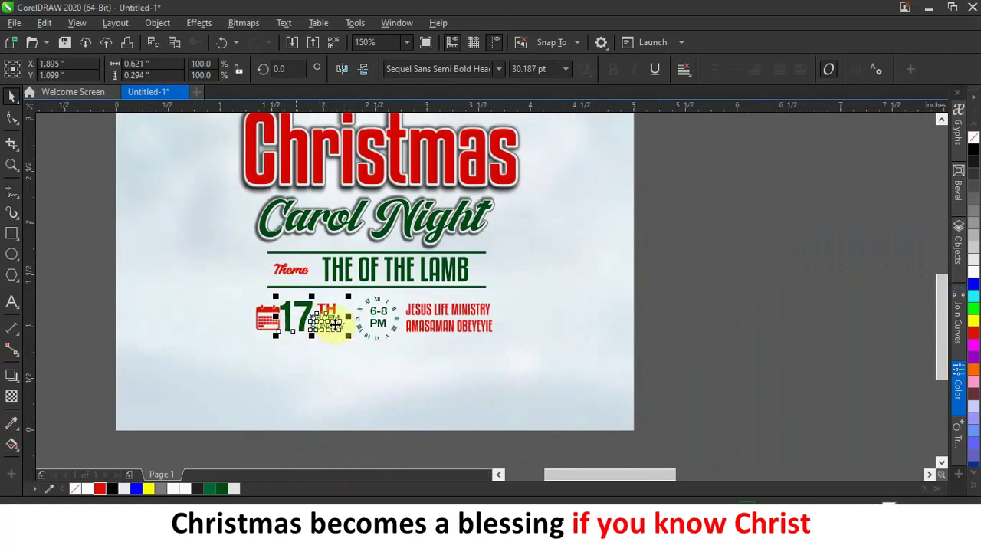
pyautogui.click(99, 488)
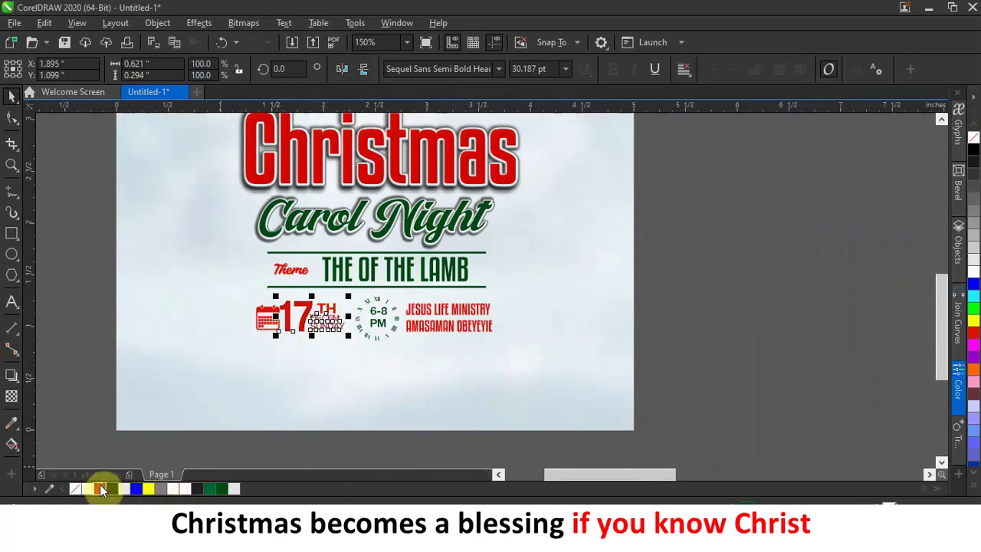
pyautogui.click(240, 379)
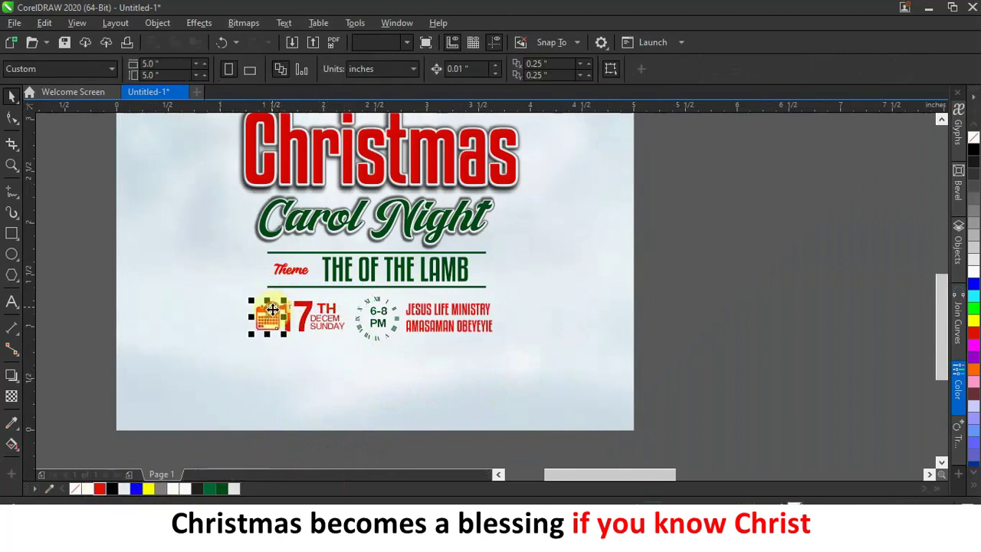
# Fill the calendar icon beside the date with the document's dark green and deselect it
pyautogui.click(268, 316)
pyautogui.click(222, 488)
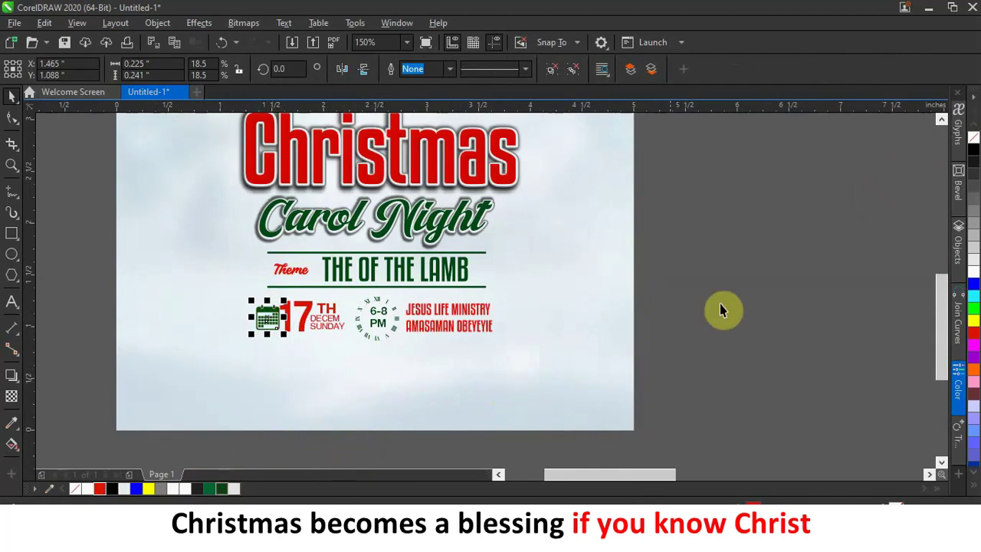
pyautogui.click(417, 345)
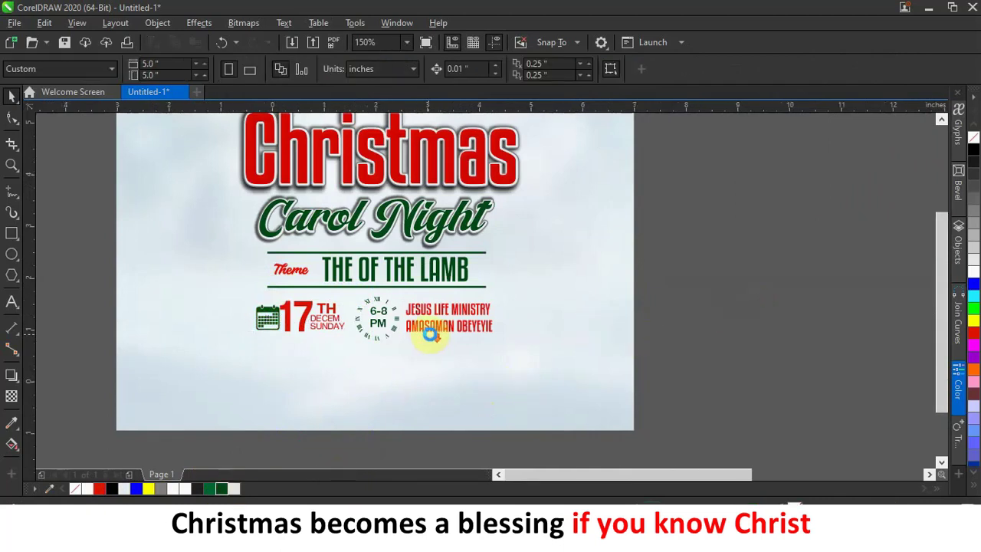
pyautogui.scroll(-2, 420, 334)
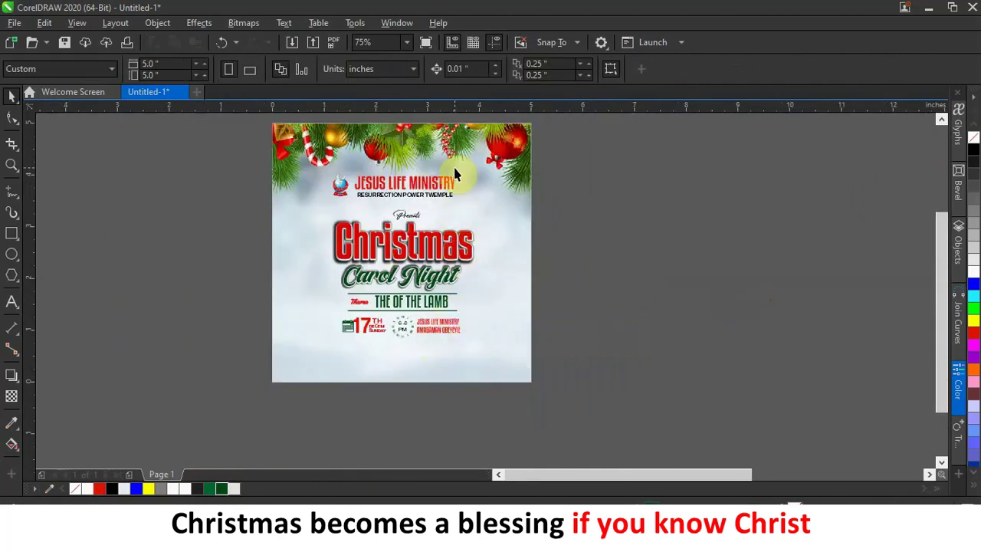
pyautogui.scroll(2, 456, 173)
pyautogui.scroll(-2, 455, 172)
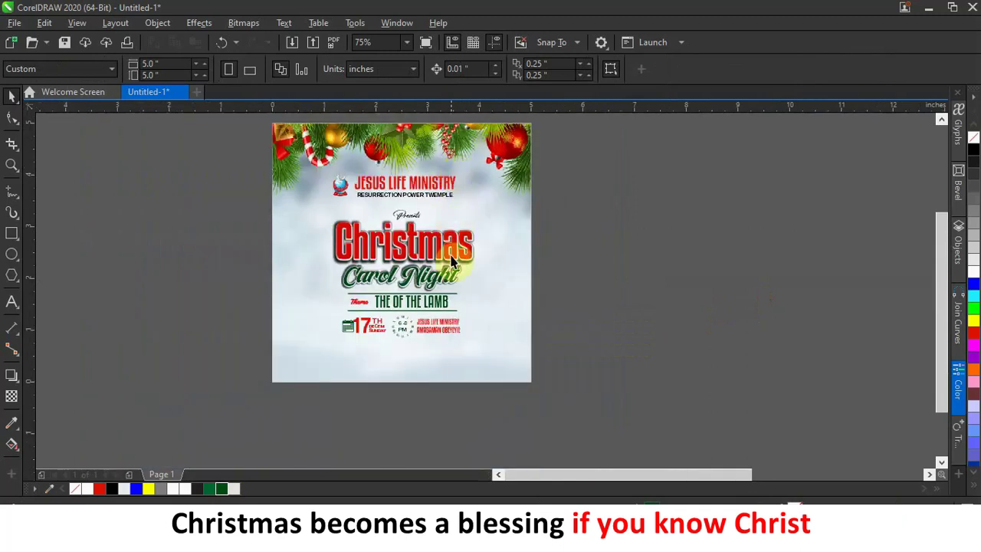
# PowerClip the spare Christmas garland inside the page background, placing it across the flyer's lower edge
pyautogui.scroll(-1, 479, 307)
pyautogui.moveTo(842, 286); pyautogui.dragTo(618, 293)
pyautogui.scroll(1, 617, 293)
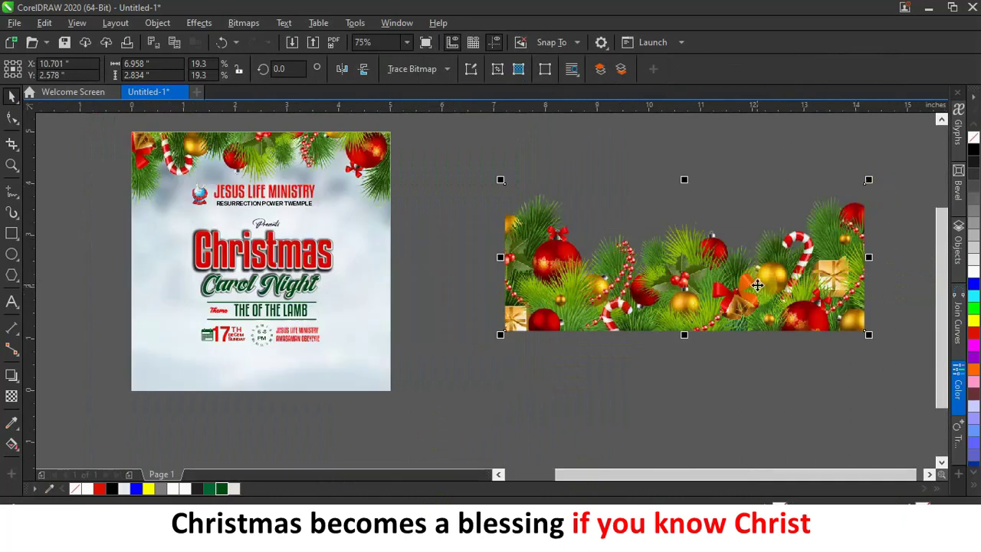
pyautogui.moveTo(757, 285); pyautogui.dragTo(327, 375)
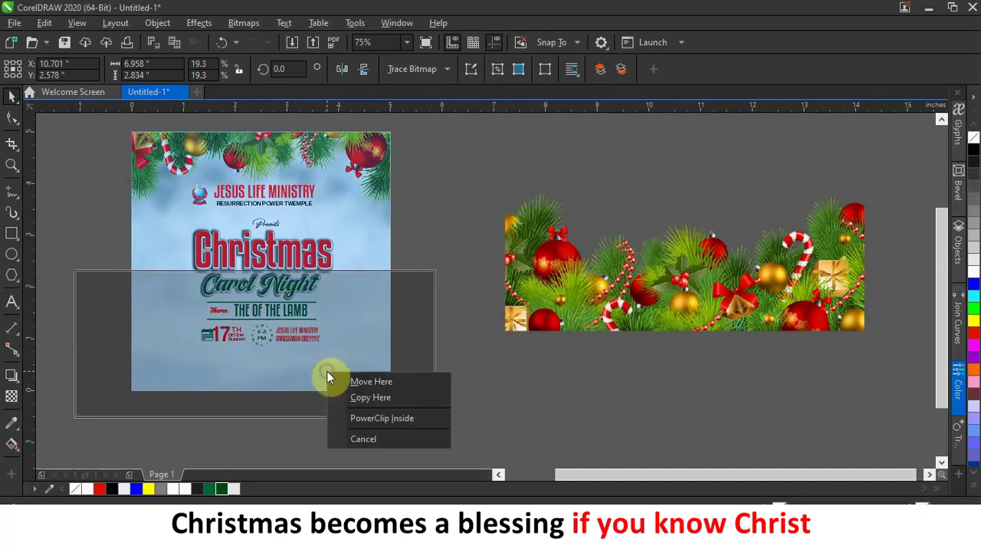
pyautogui.click(394, 416)
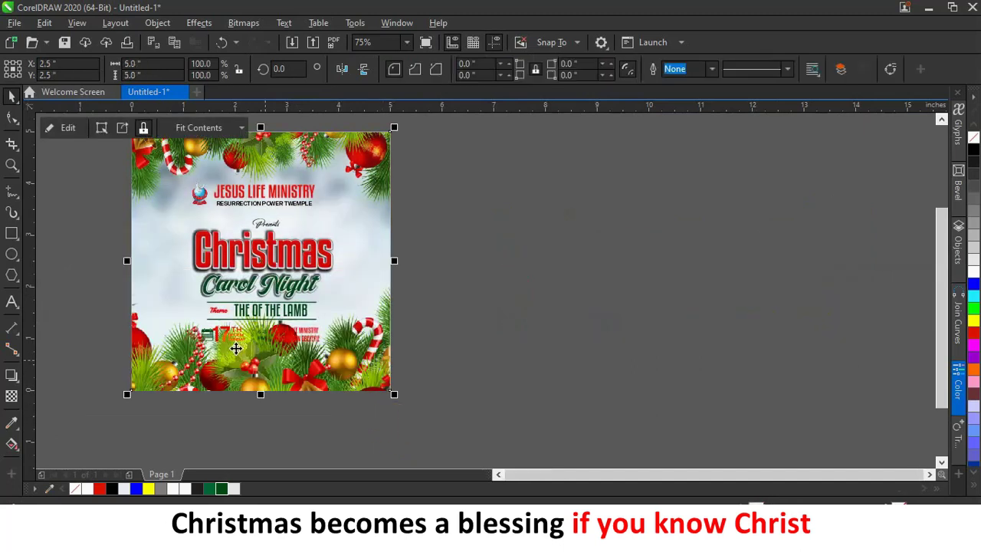
# Edit the PowerClip contents to lower the bottom garland and rotate it to about 357.3 degrees, and finish editing
pyautogui.click(63, 128)
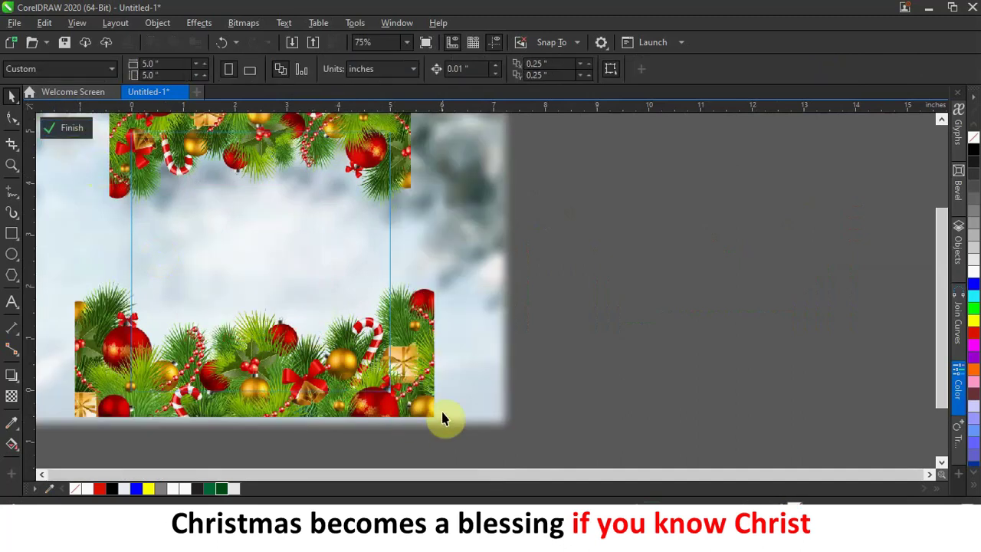
pyautogui.moveTo(432, 402); pyautogui.dragTo(430, 456)
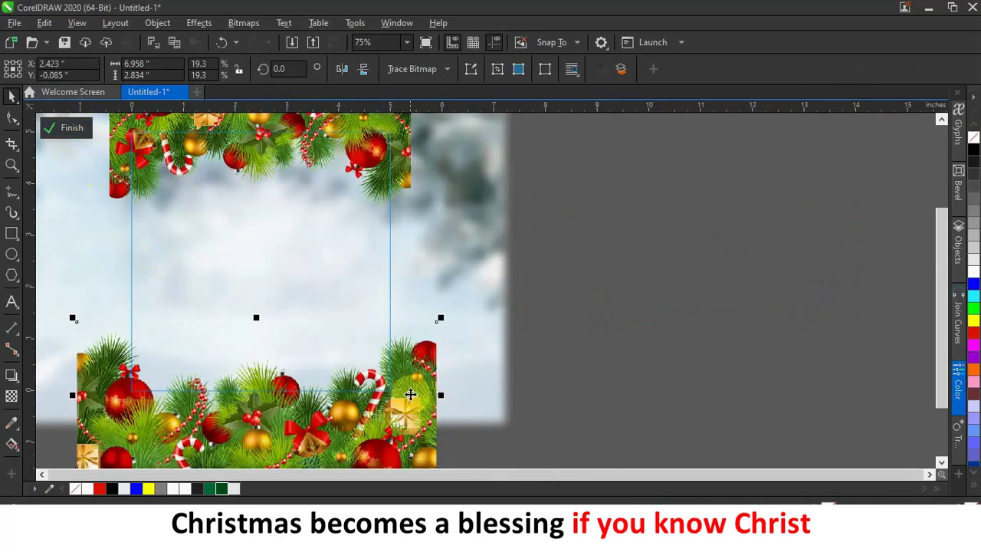
pyautogui.click(432, 391)
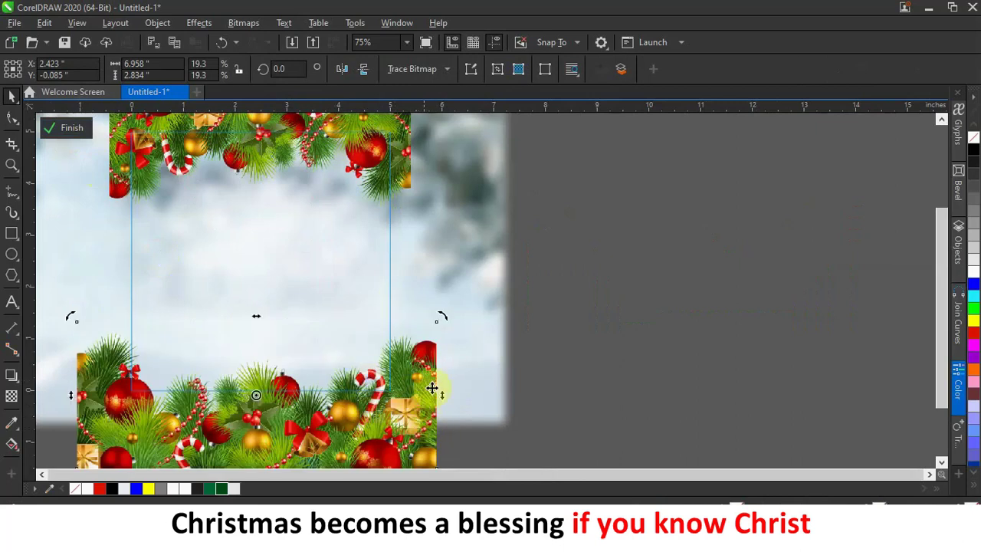
pyautogui.click(441, 332)
pyautogui.click(399, 421)
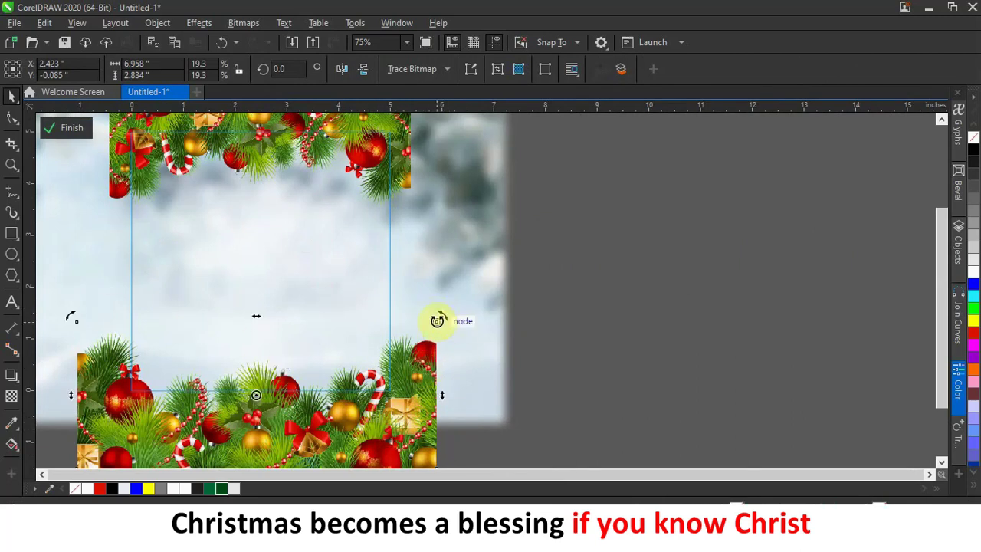
pyautogui.moveTo(443, 315); pyautogui.dragTo(446, 329)
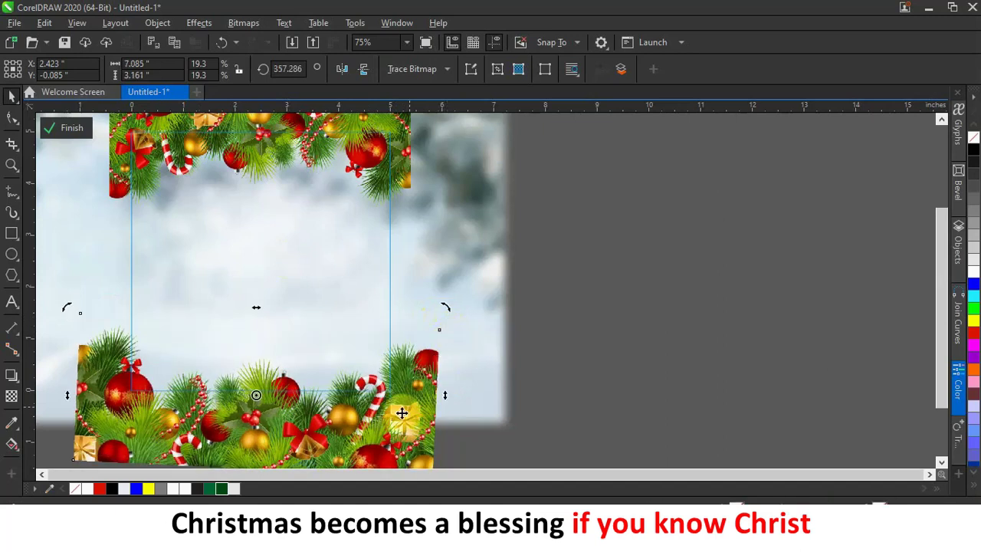
pyautogui.moveTo(396, 412); pyautogui.dragTo(398, 407)
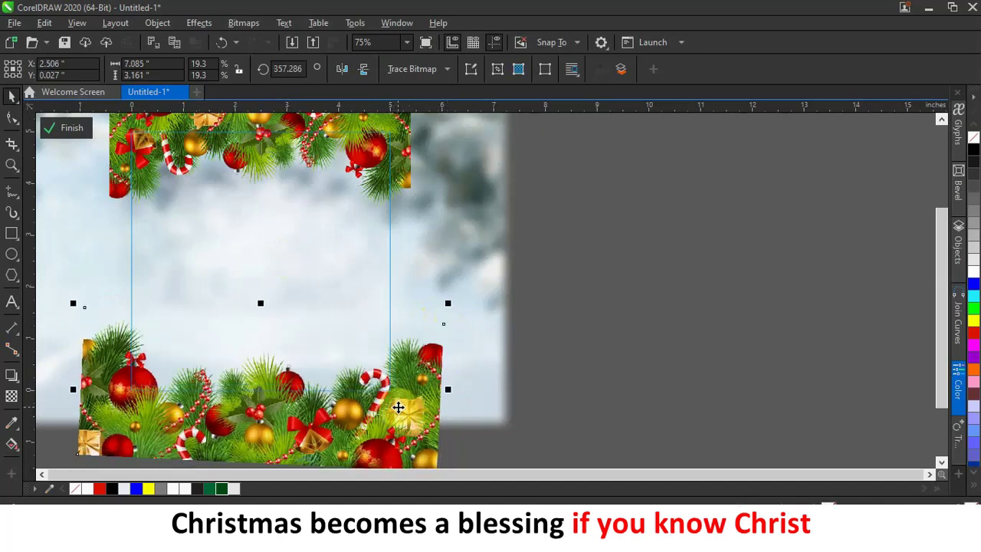
pyautogui.click(75, 128)
pyautogui.click(646, 286)
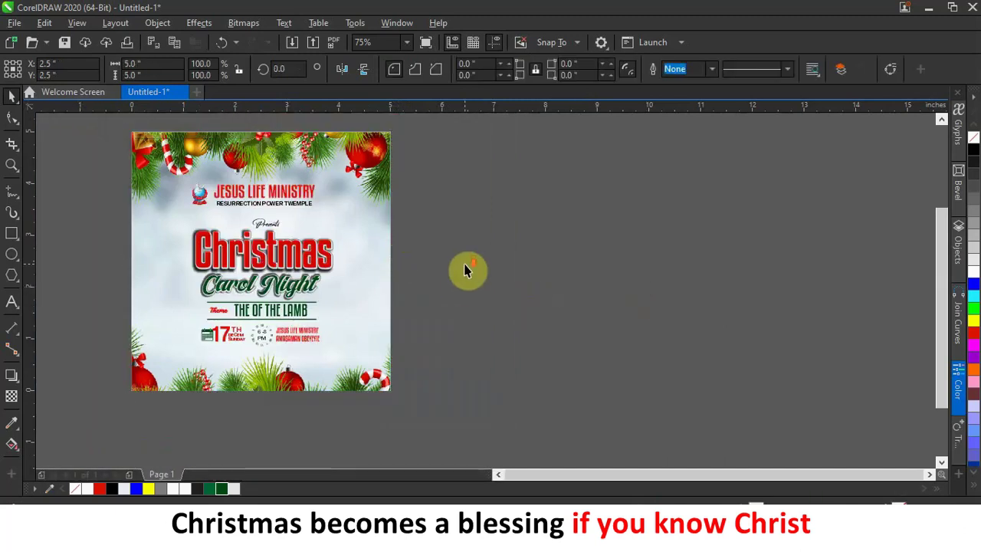
# Reopen the background's PowerClip contents and lower the bottom garland to about Y -0.14 in, finishing the edit
pyautogui.scroll(-2, 466, 268)
pyautogui.scroll(4, 348, 324)
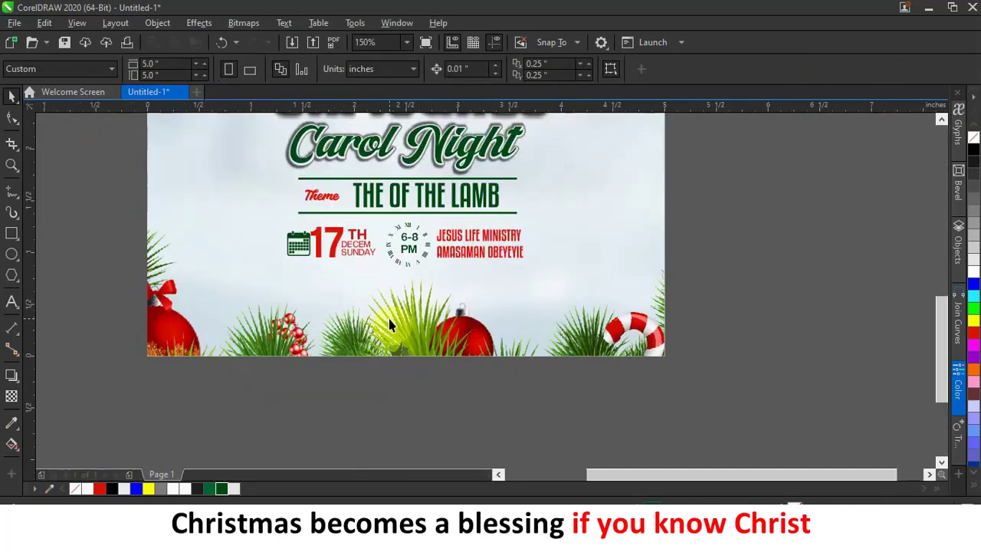
pyautogui.scroll(-2, 387, 325)
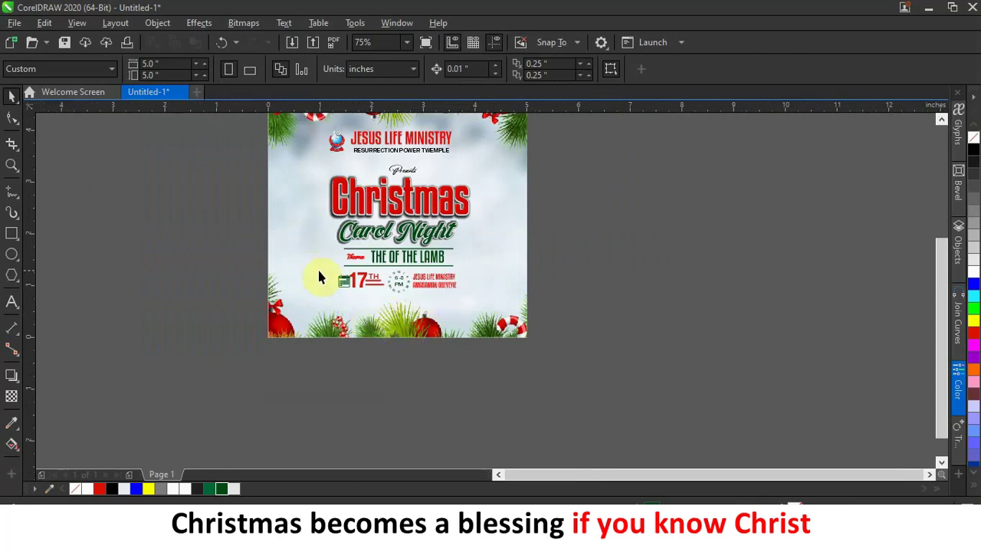
pyautogui.click(301, 283)
pyautogui.click(63, 128)
pyautogui.click(421, 385)
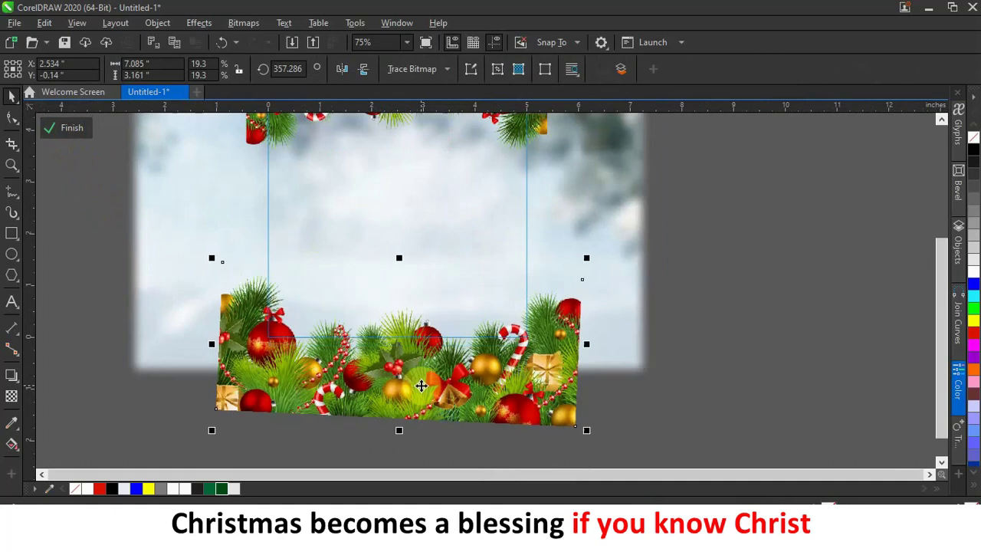
pyautogui.click(79, 127)
pyautogui.press('Escape')
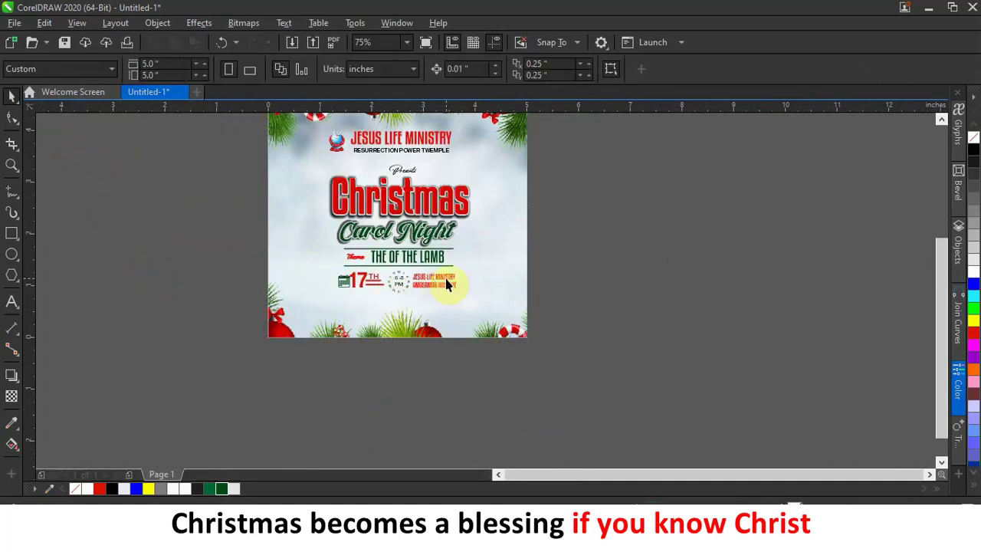
pyautogui.scroll(-2, 449, 264)
pyautogui.scroll(2, 423, 411)
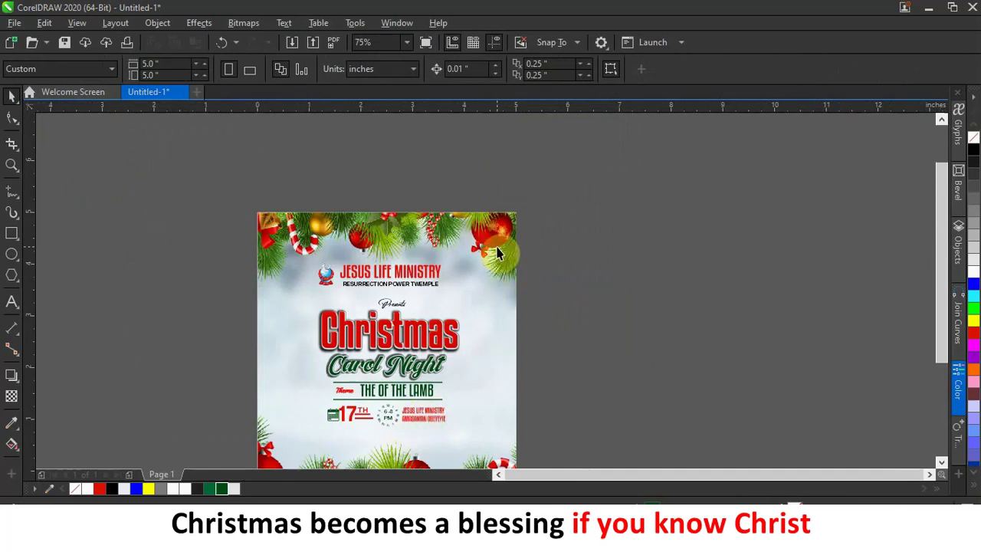
pyautogui.scroll(-2, 496, 253)
pyautogui.scroll(2, 461, 334)
pyautogui.scroll(-2, 462, 329)
# Import the Pngtree green christmas decoration image from the CHT folder into the flyer document at its original size
pyautogui.click(513, 536)
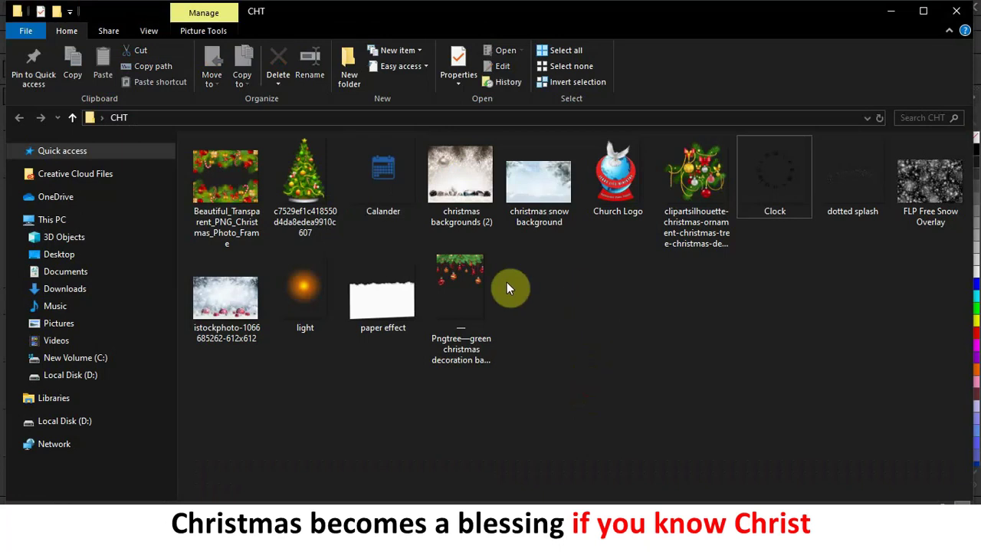
pyautogui.moveTo(461, 265); pyautogui.dragTo(115, 295)
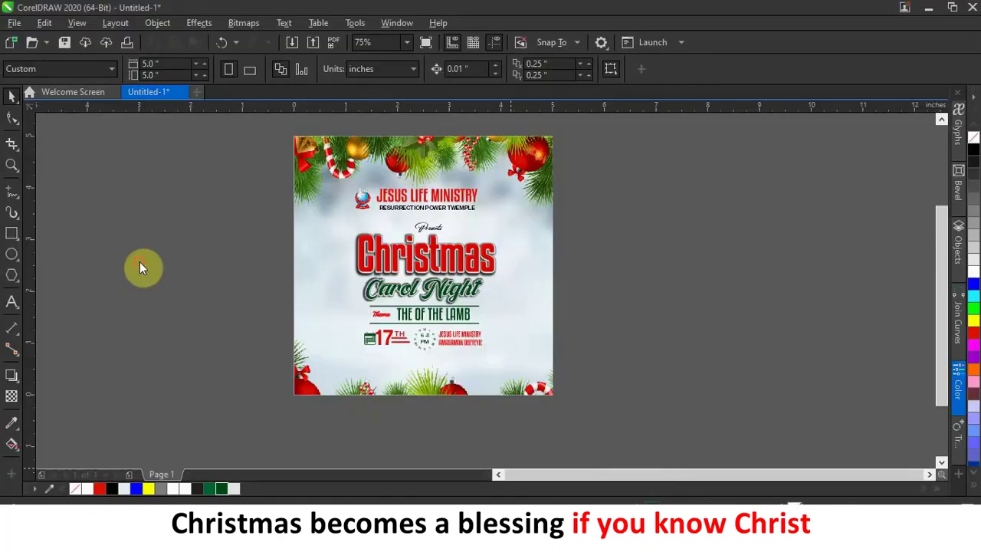
pyautogui.moveTo(139, 261); pyautogui.dragTo(139, 261)
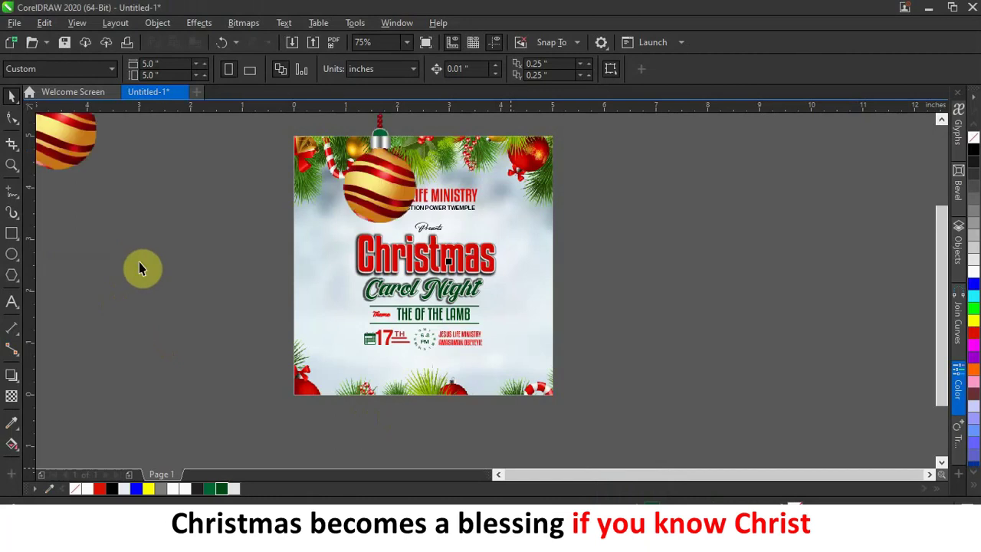
pyautogui.click(140, 262)
pyautogui.scroll(-2, 140, 262)
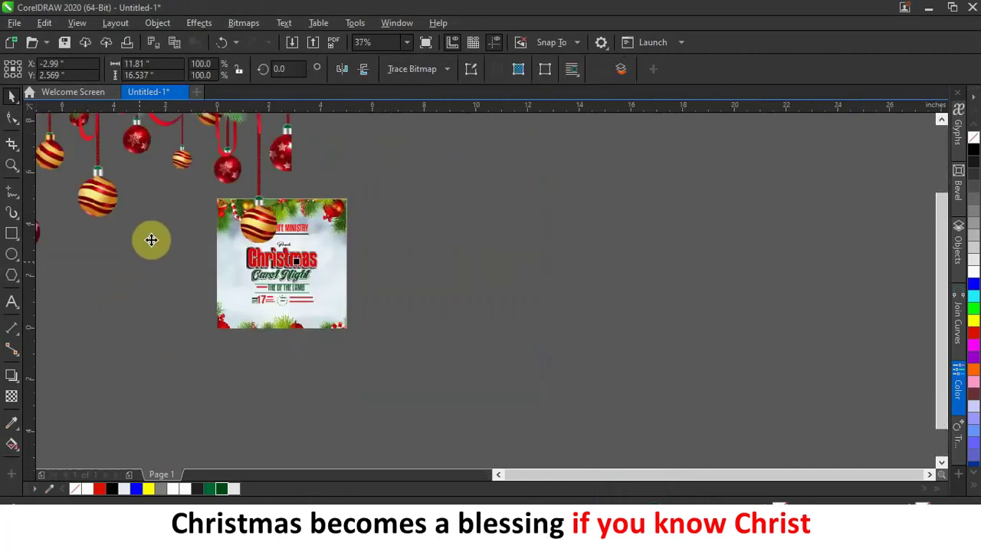
# Move the imported hanging-ornament decoration to the right of the flyer, scale it down to about 4.377 by 6.129 in, and deselect it
pyautogui.moveTo(98, 193); pyautogui.dragTo(492, 270)
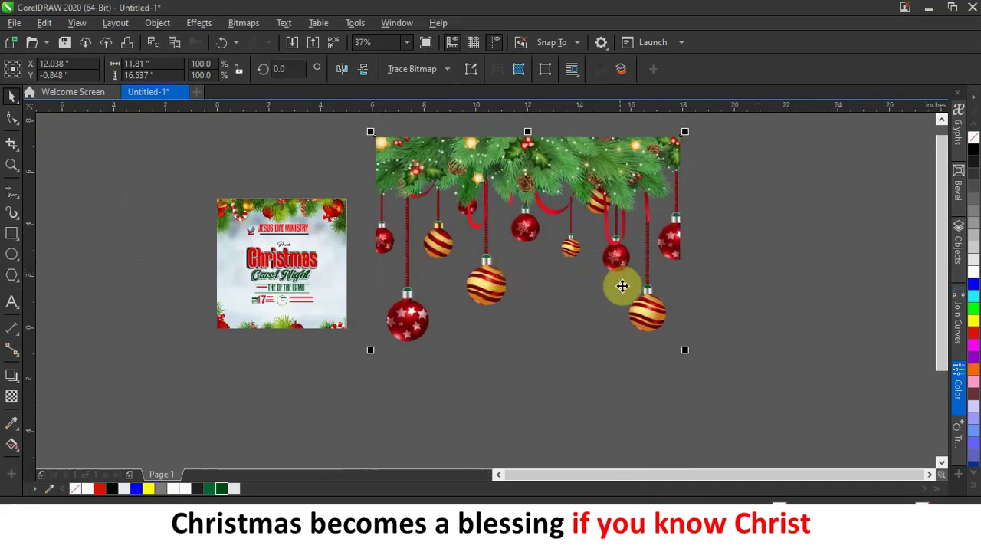
pyautogui.rightClick(485, 173)
pyautogui.click(708, 214)
pyautogui.moveTo(684, 130); pyautogui.dragTo(529, 273)
pyautogui.moveTo(455, 357); pyautogui.dragTo(557, 203)
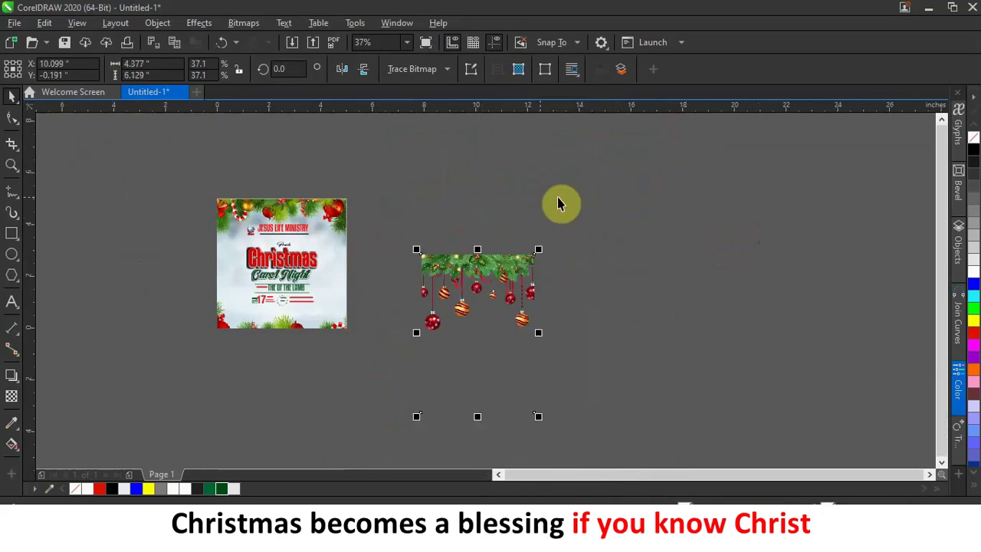
pyautogui.scroll(5, 480, 267)
pyautogui.press('Escape')
pyautogui.scroll(-3, 476, 272)
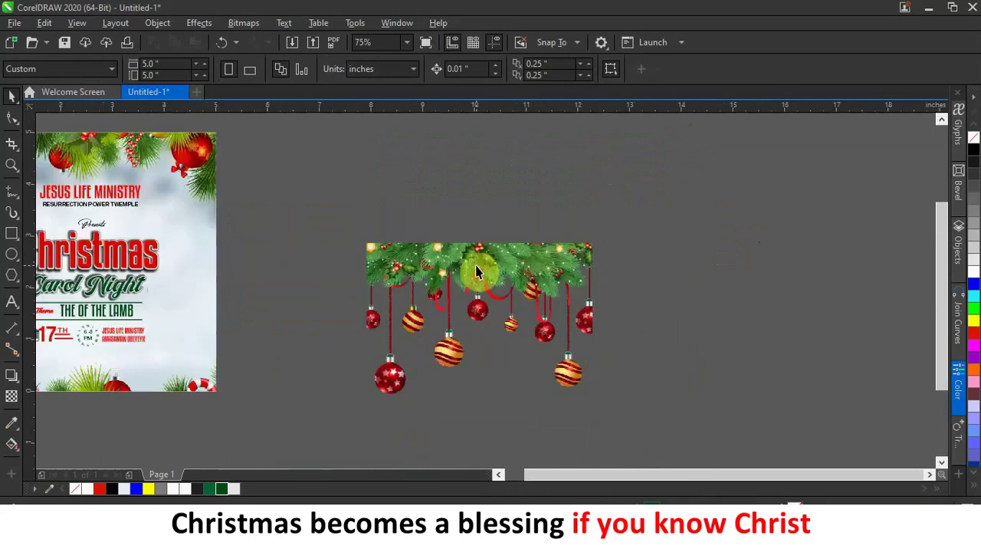
# Place a copy of the hanging-ornament decoration to the right of the original, outside the page
pyautogui.moveTo(475, 270); pyautogui.dragTo(641, 225)
pyautogui.scroll(-2, 501, 208)
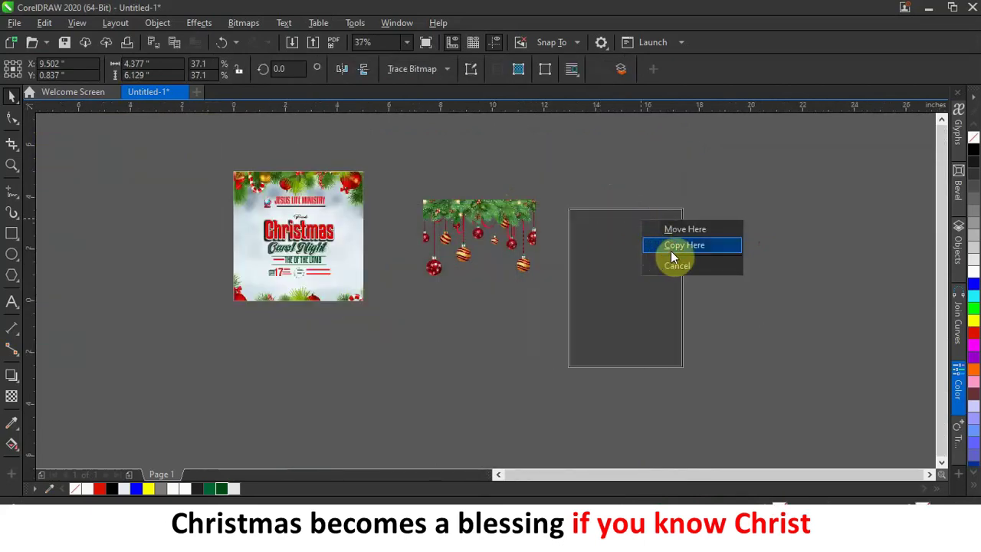
pyautogui.click(672, 246)
pyautogui.scroll(2, 485, 207)
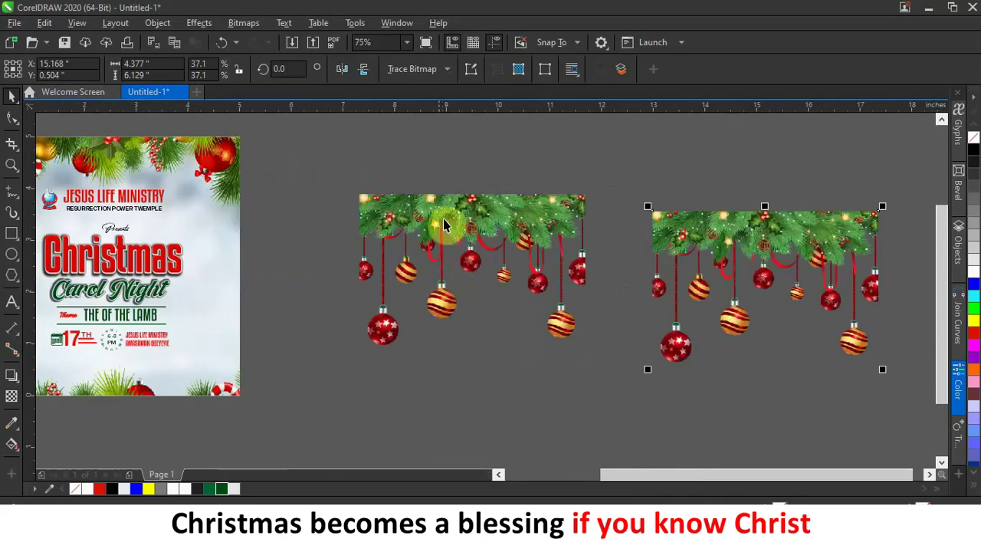
pyautogui.scroll(4, 444, 219)
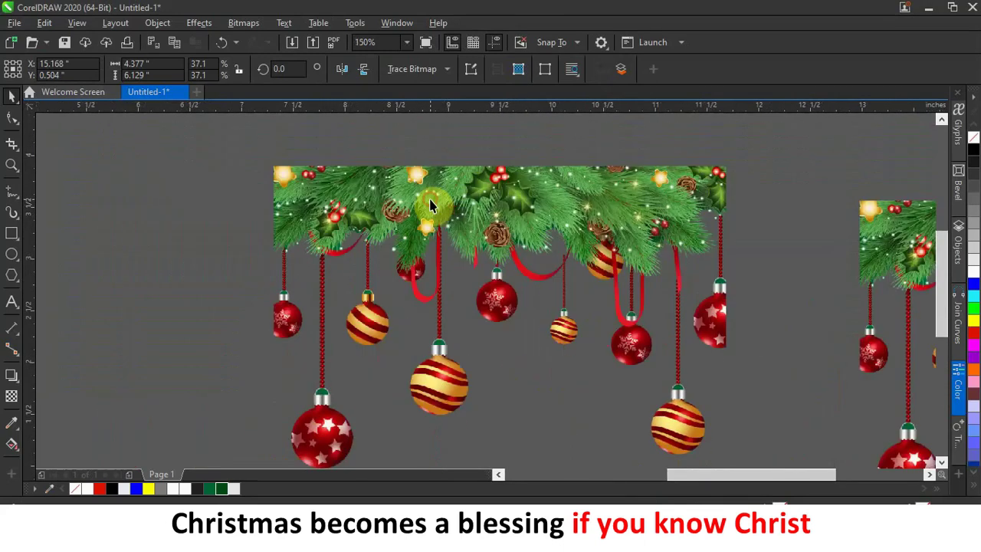
# Move the original hanging-ornament decoration up and to the left, to about X 9.231, Y 1.295 in
pyautogui.moveTo(431, 206); pyautogui.dragTo(401, 169)
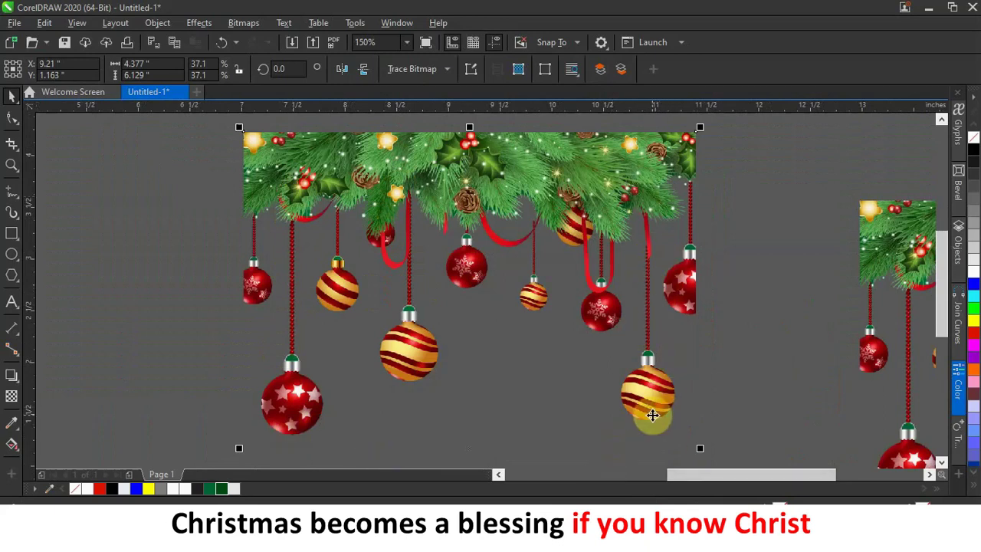
pyautogui.press('Escape')
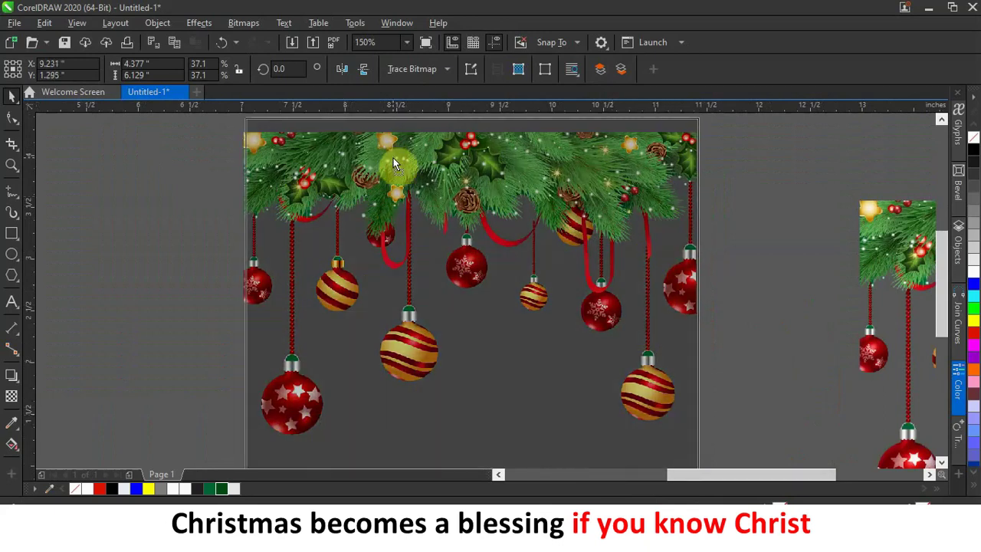
pyautogui.hotkey('ctrl', 'z')
# With the Shape tool, reshape the left edge of the decoration's bitmap outline around the large red star ornament and its string
pyautogui.click(12, 119)
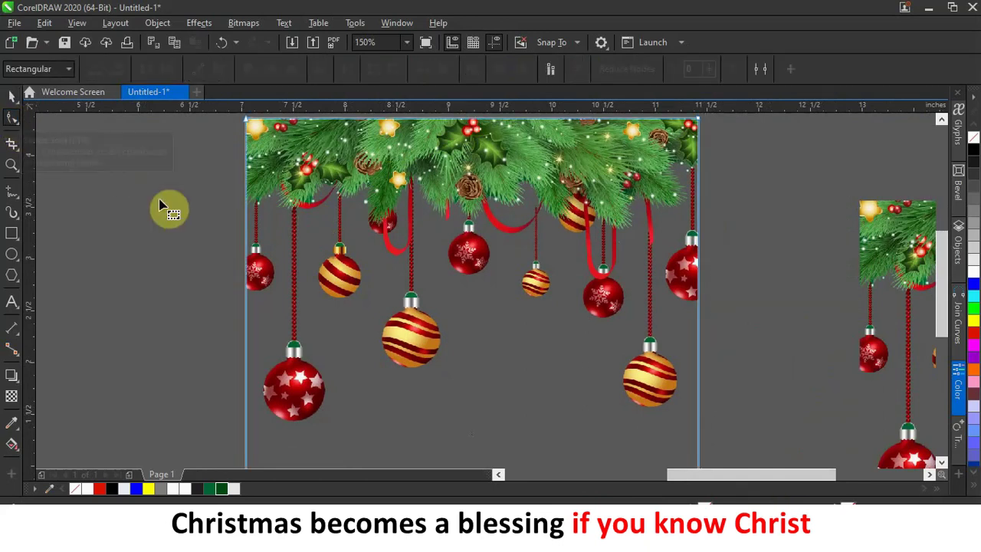
pyautogui.moveTo(247, 121); pyautogui.dragTo(284, 232)
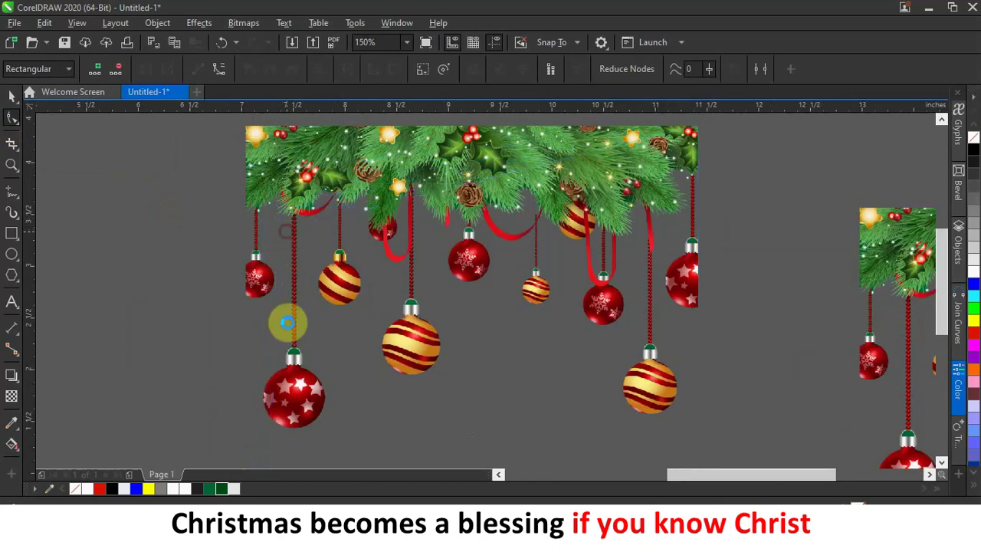
pyautogui.click(287, 378)
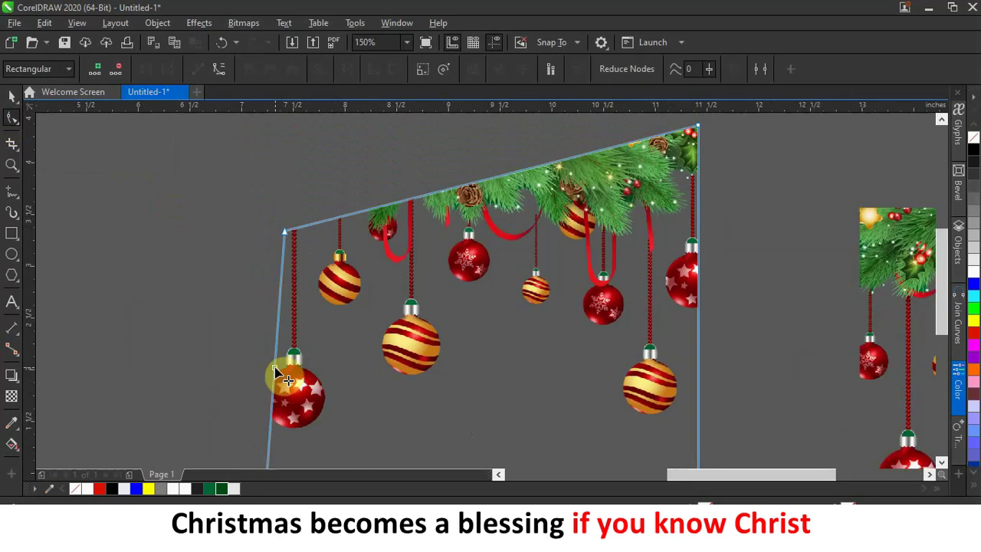
pyautogui.click(272, 438)
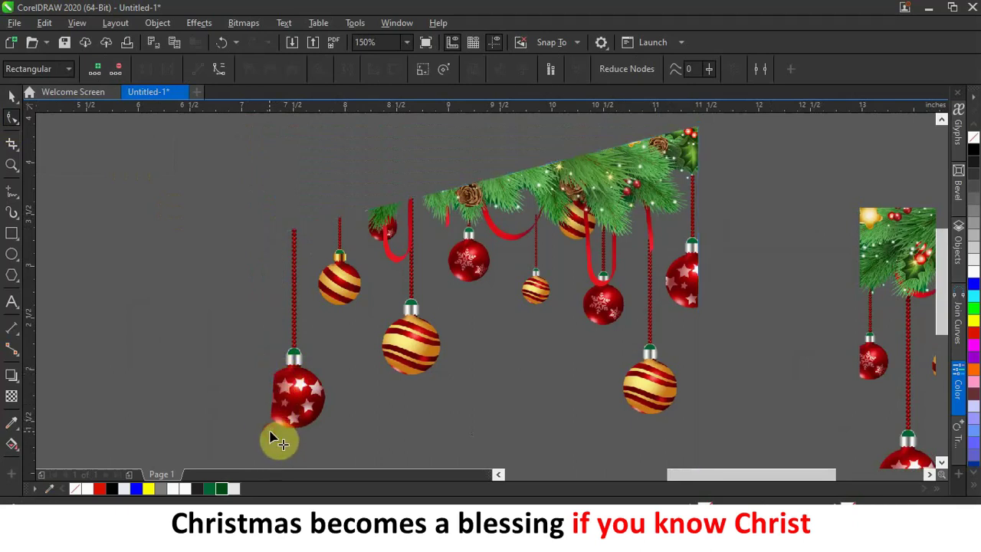
pyautogui.moveTo(273, 438); pyautogui.dragTo(254, 400)
pyautogui.moveTo(256, 410); pyautogui.dragTo(284, 444)
pyautogui.click(247, 433)
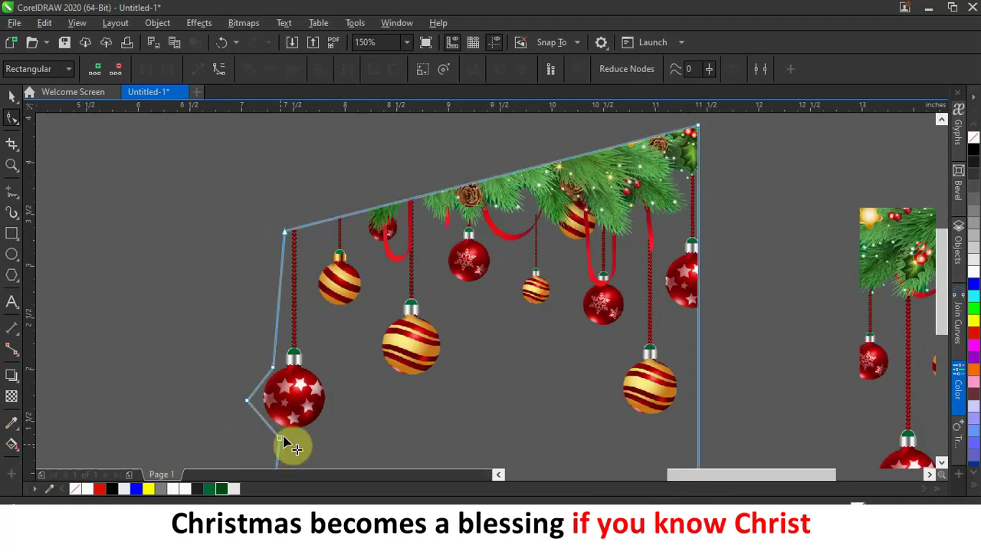
# Pull the outline's right and lower edges in around the red star ornament and delete the leftover far corner node, cropping out everything else
pyautogui.doubleClick(304, 227)
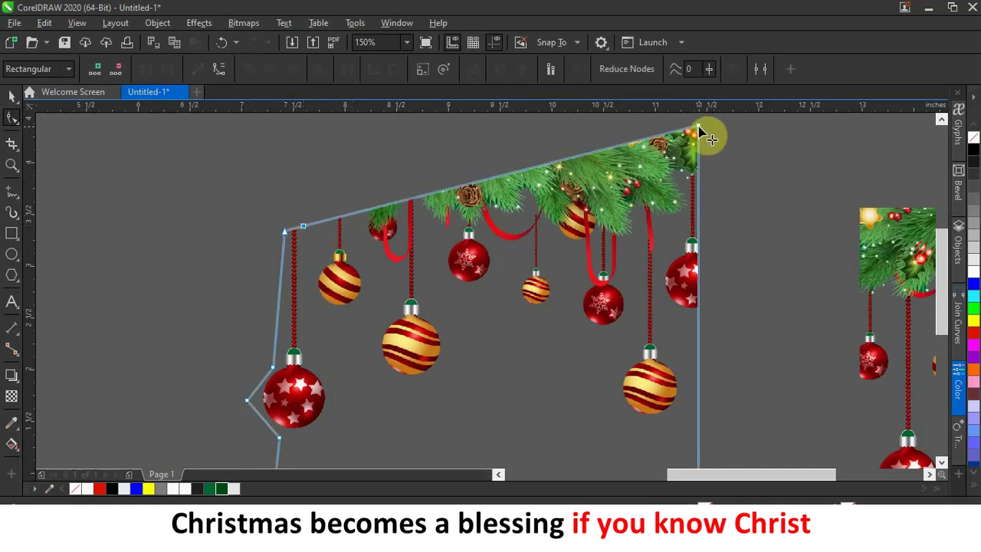
pyautogui.moveTo(698, 130); pyautogui.dragTo(343, 388)
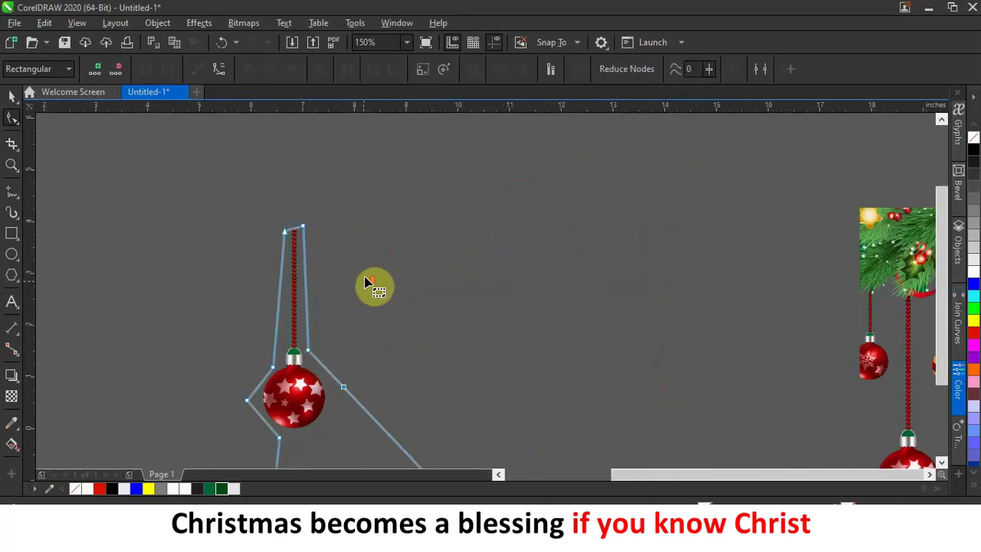
pyautogui.scroll(-4, 365, 283)
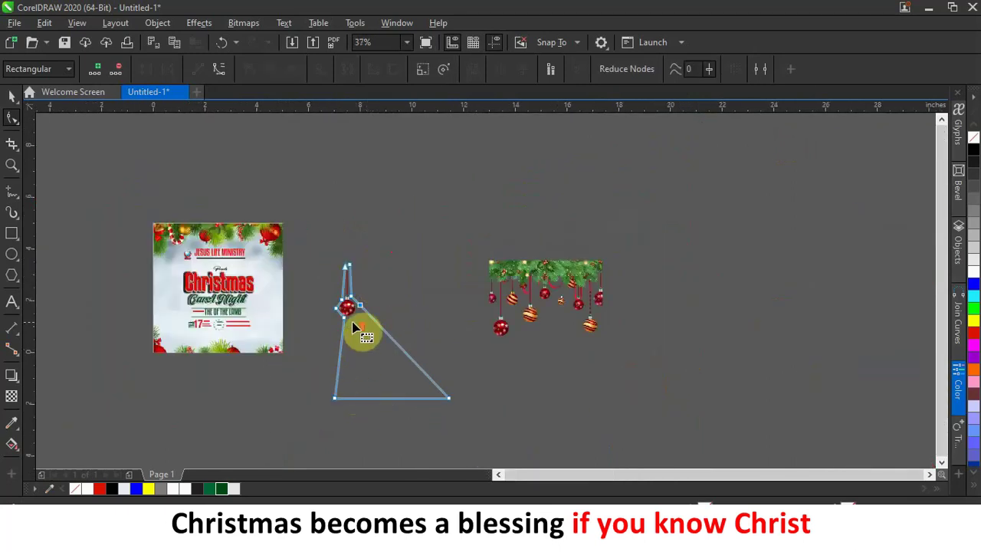
pyautogui.scroll(2, 354, 328)
pyautogui.scroll(-2, 350, 376)
pyautogui.moveTo(336, 426); pyautogui.dragTo(356, 351)
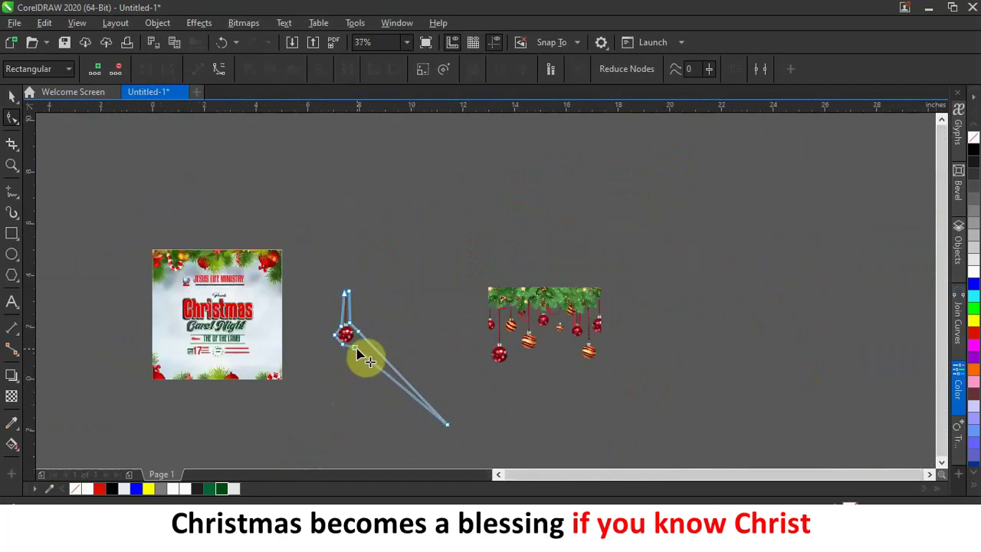
pyautogui.doubleClick(451, 426)
pyautogui.scroll(4, 347, 330)
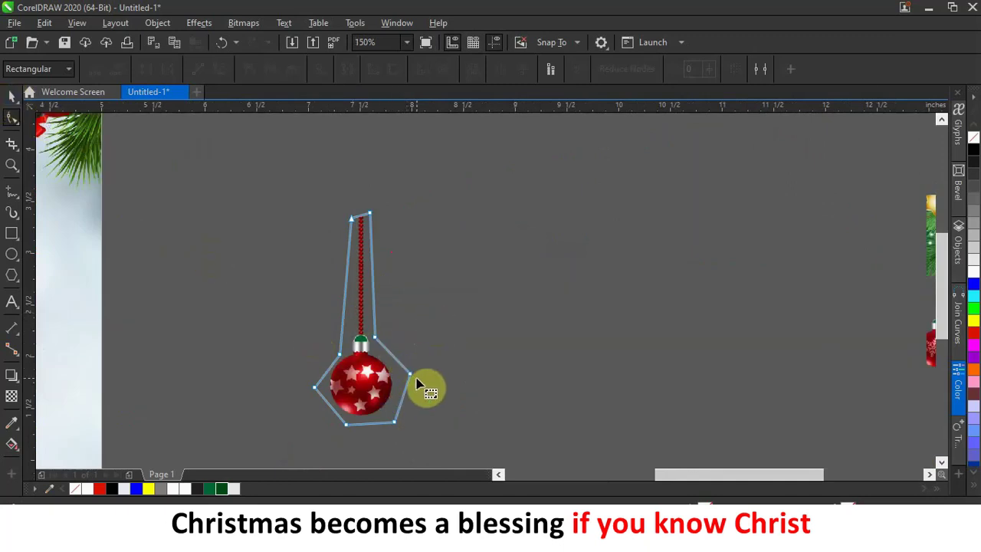
# Tighten the outline beside the red ornament's cap and convert its left edge to a curve that follows the round bauble
pyautogui.click(339, 355)
pyautogui.moveTo(346, 355); pyautogui.dragTo(353, 351)
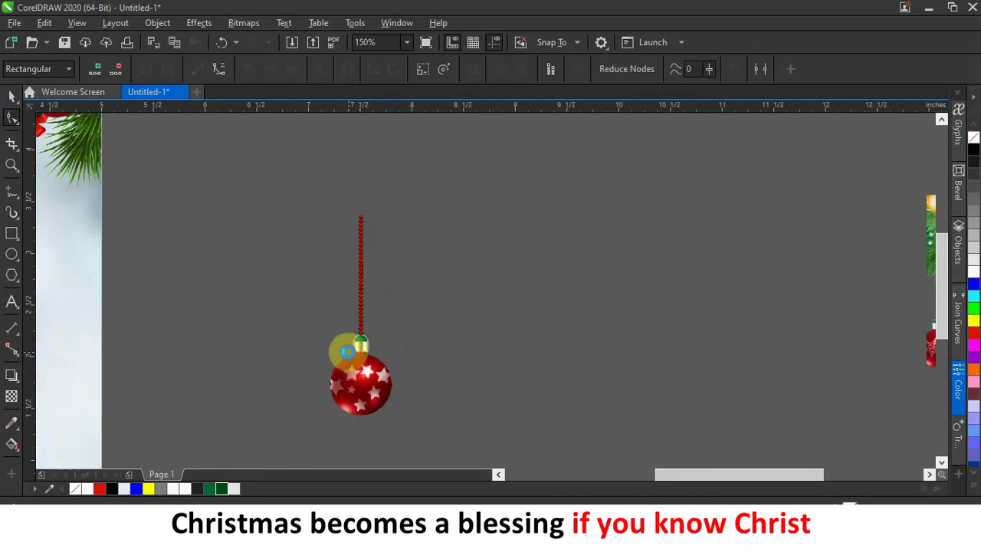
pyautogui.doubleClick(315, 390)
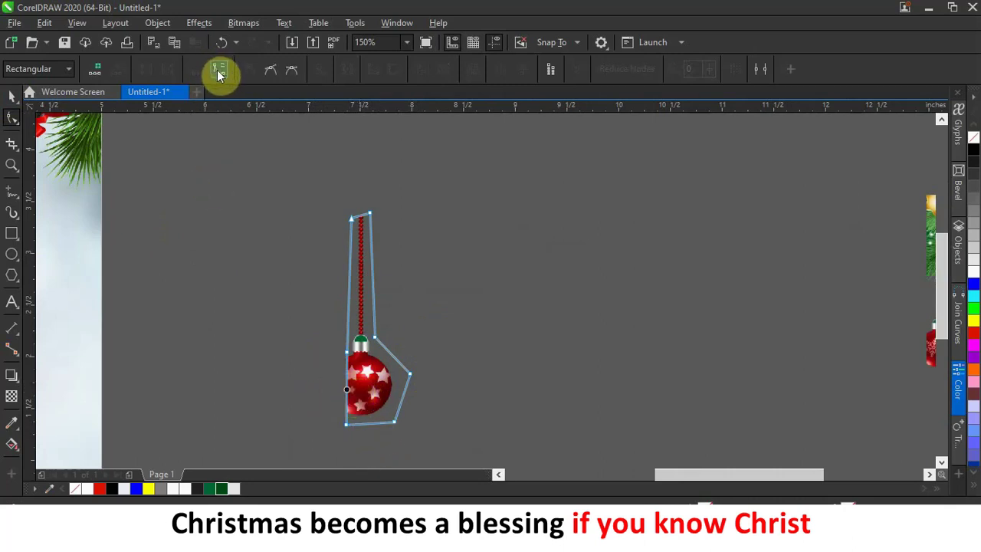
pyautogui.click(343, 389)
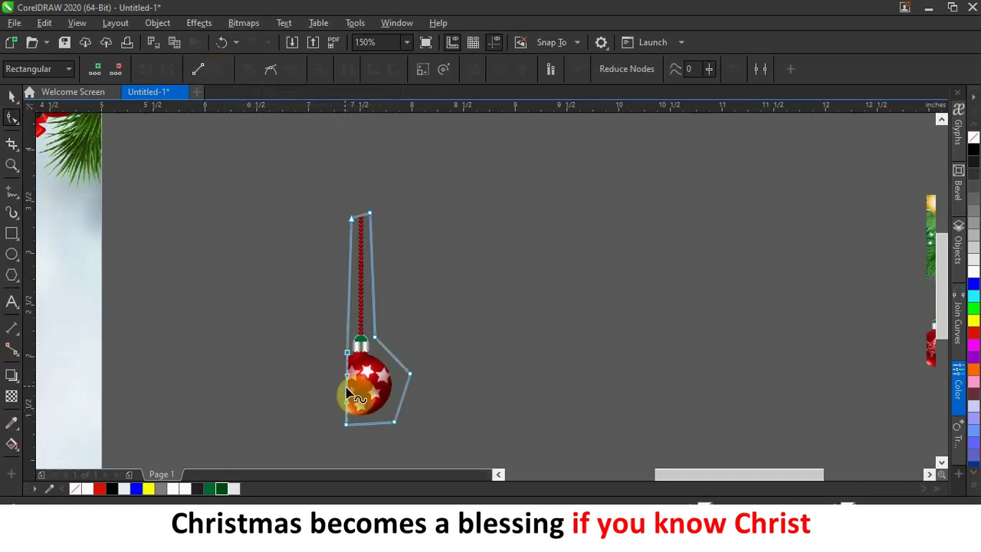
pyautogui.moveTo(348, 393); pyautogui.dragTo(337, 394)
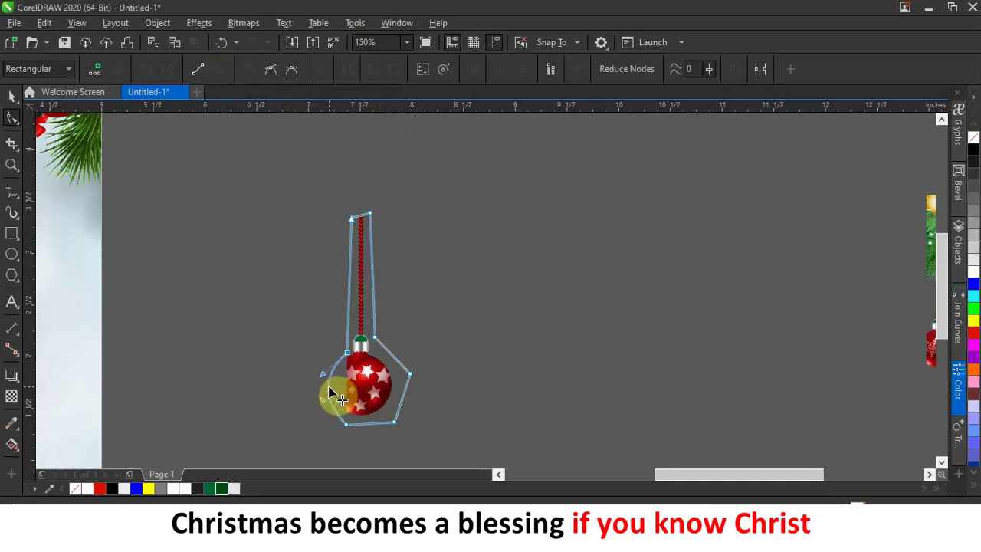
pyautogui.click(344, 388)
pyautogui.moveTo(329, 394); pyautogui.dragTo(323, 396)
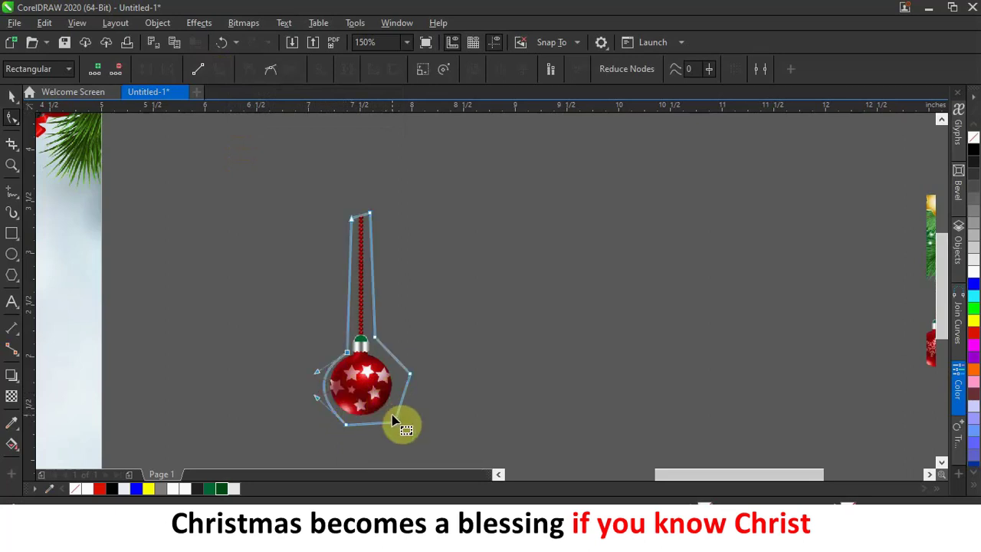
# Move the spare copy of the hanging-ornament decoration closer to the cropped red ornament, to about X 10.891, Y 2.073 in
pyautogui.click(12, 98)
pyautogui.scroll(-2, 517, 314)
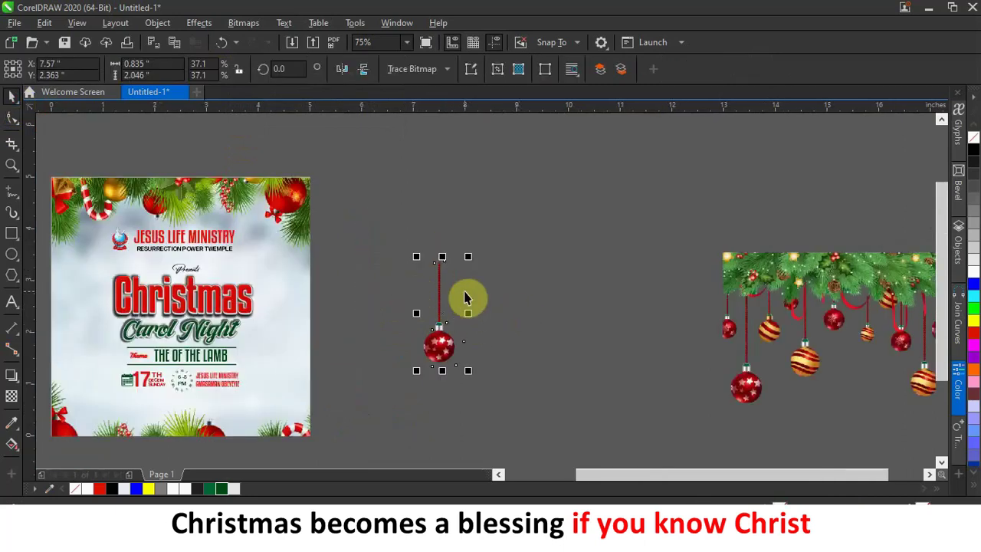
pyautogui.moveTo(813, 270); pyautogui.dragTo(597, 214)
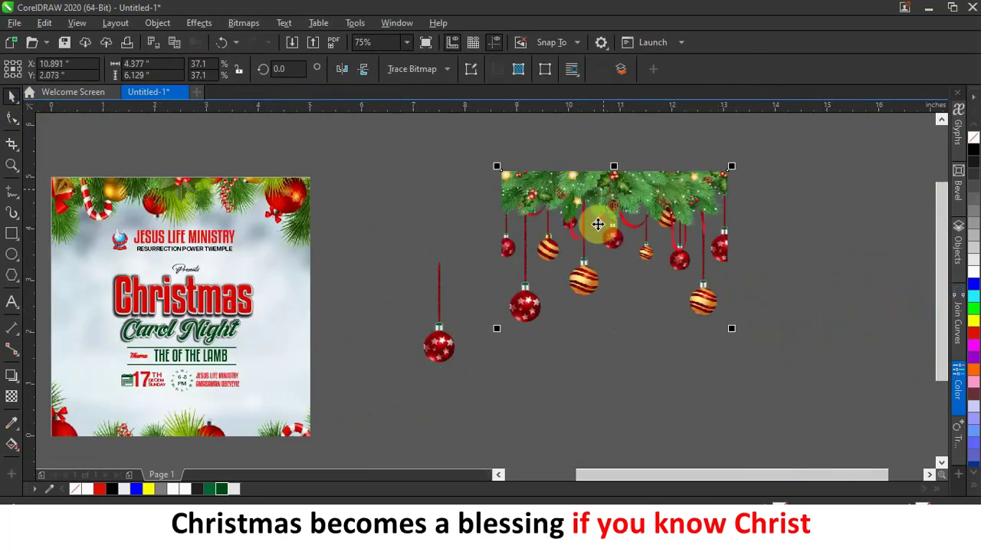
pyautogui.scroll(2, 772, 277)
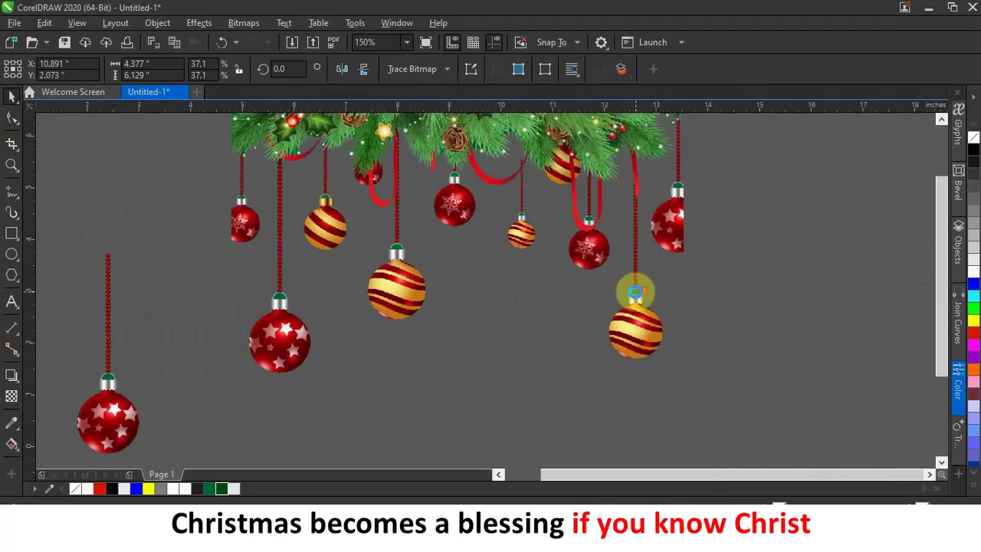
pyautogui.scroll(-2, 635, 291)
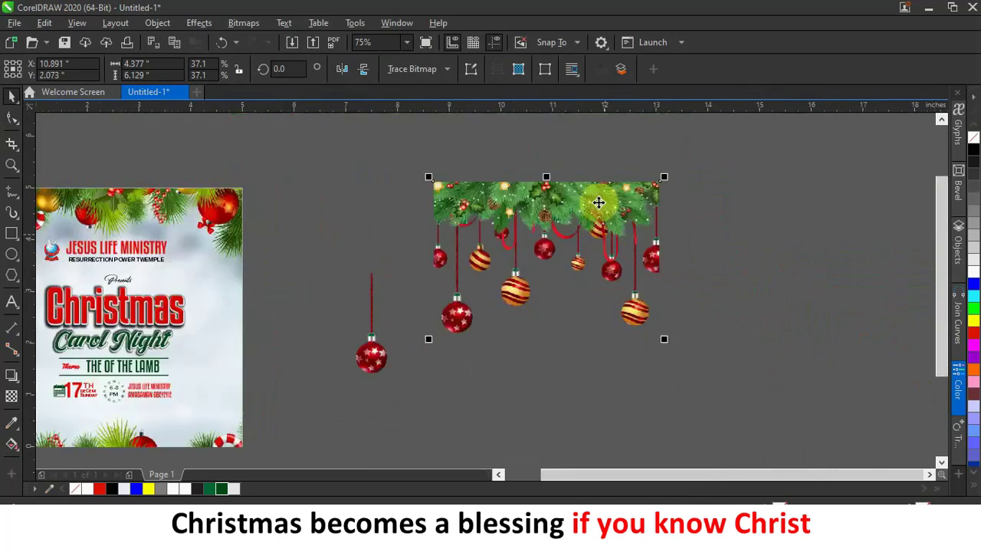
# Reshape the copy's bitmap outline with the Shape tool so only the gold striped ornament at its right end remains
pyautogui.click(12, 118)
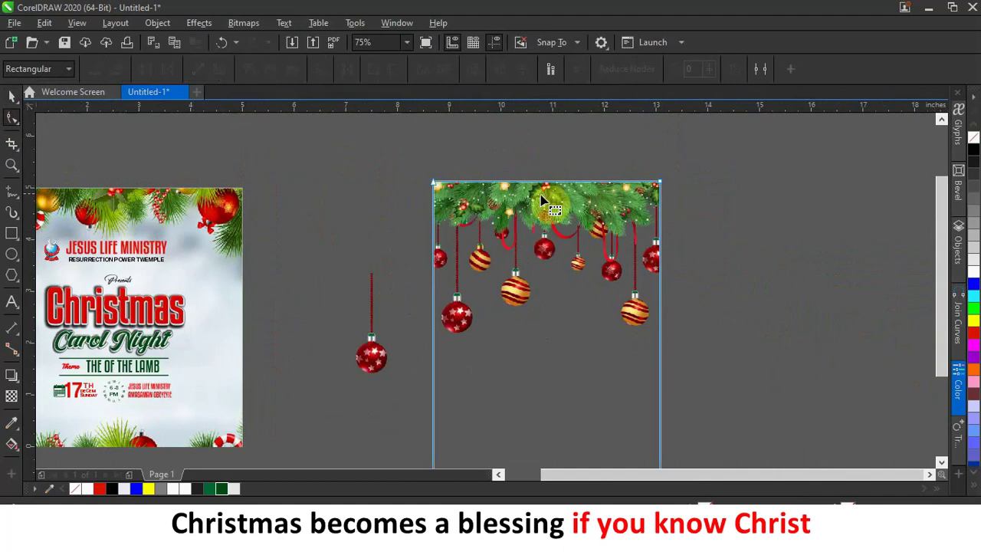
pyautogui.scroll(4, 673, 192)
pyautogui.moveTo(630, 278); pyautogui.dragTo(664, 417)
pyautogui.scroll(-4, 576, 399)
pyautogui.moveTo(196, 193); pyautogui.dragTo(337, 184)
pyautogui.click(5, 95)
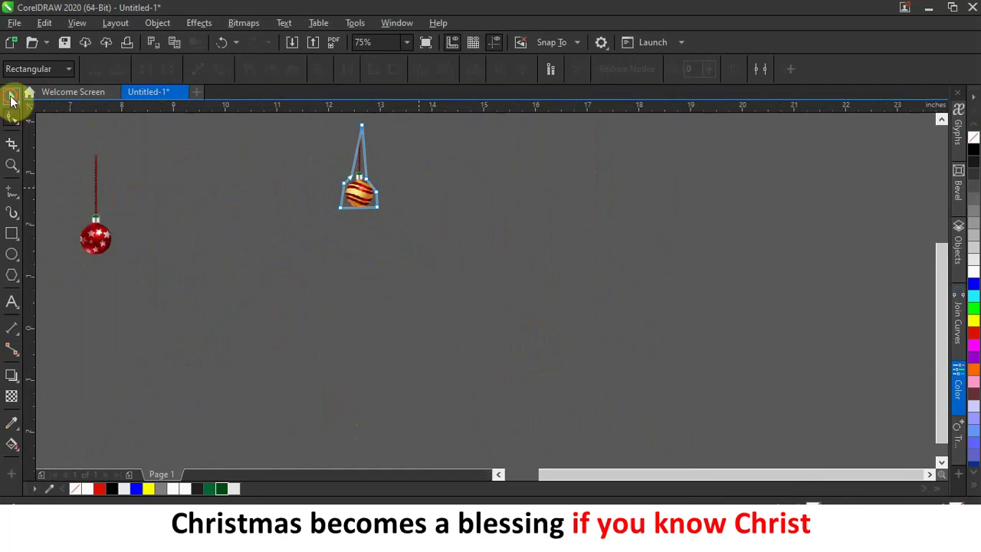
# Move the gold striped ornament onto the right side of the flyer, to about X 4.223, Y 3.462 in
pyautogui.scroll(-2, 427, 160)
pyautogui.press('F10')
pyautogui.click(296, 157)
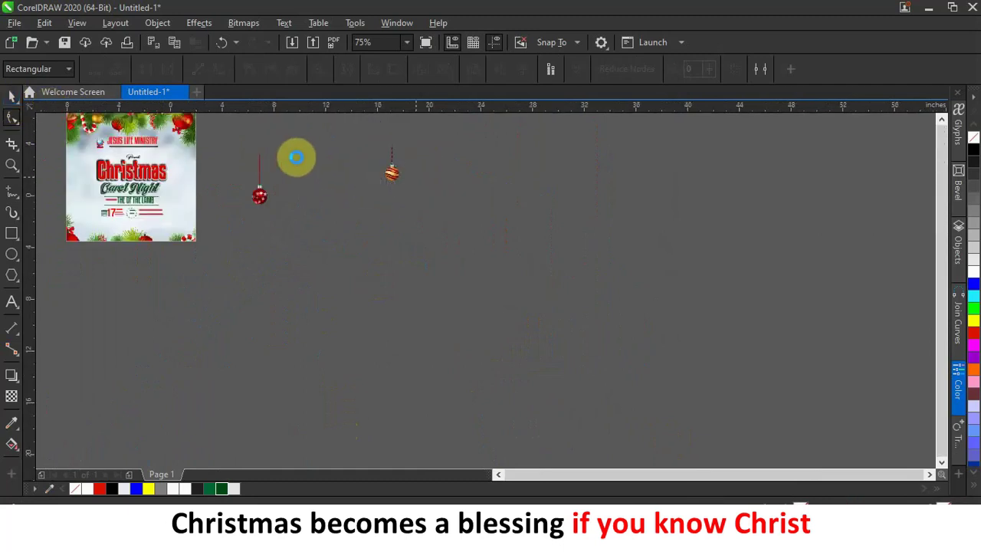
pyautogui.scroll(1, 155, 125)
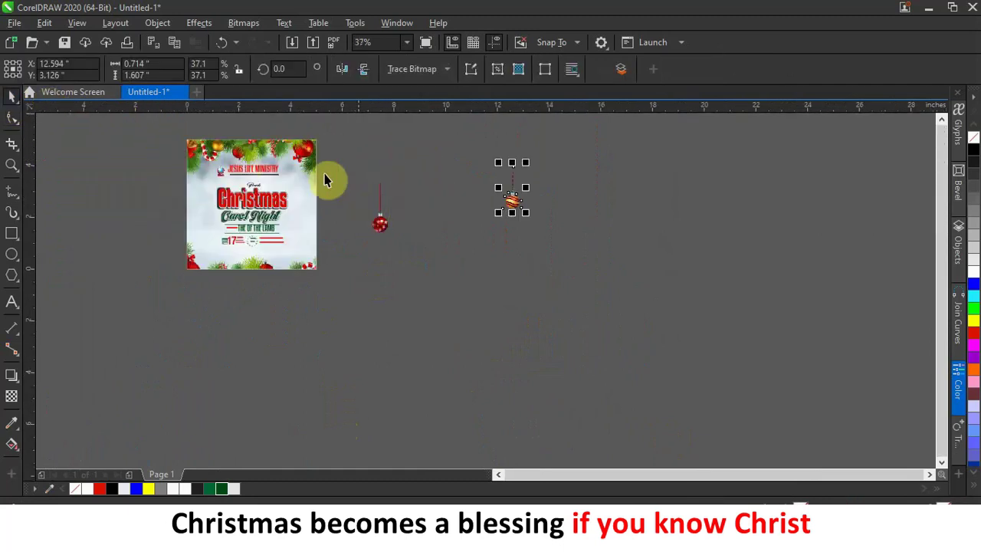
pyautogui.scroll(1, 136, 144)
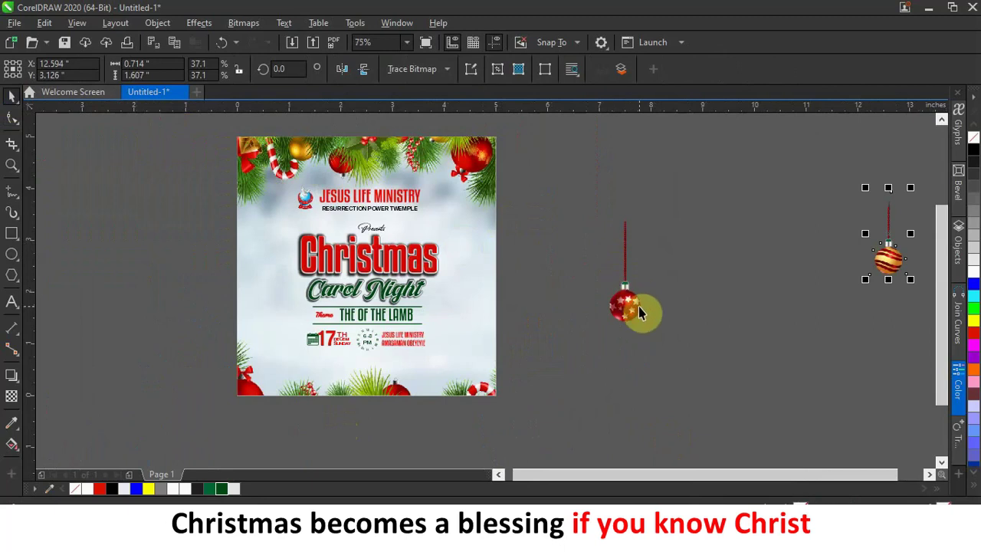
pyautogui.moveTo(882, 269); pyautogui.dragTo(461, 245)
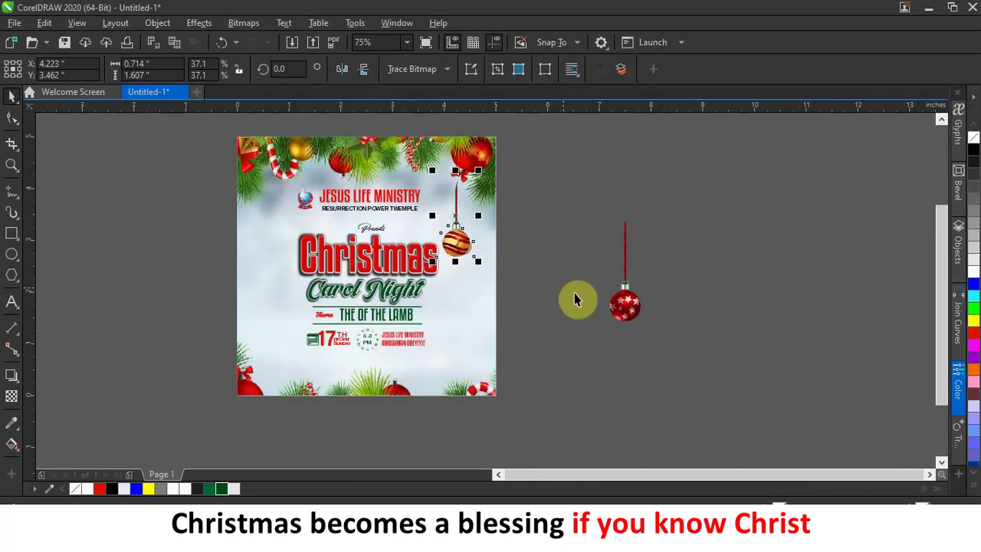
# Place the red and gold ornaments side by side just right of the flyer page and select both
pyautogui.moveTo(622, 301); pyautogui.dragTo(508, 255)
pyautogui.moveTo(457, 238); pyautogui.dragTo(551, 268)
pyautogui.moveTo(643, 346); pyautogui.dragTo(539, 247)
pyautogui.moveTo(581, 316); pyautogui.dragTo(503, 169)
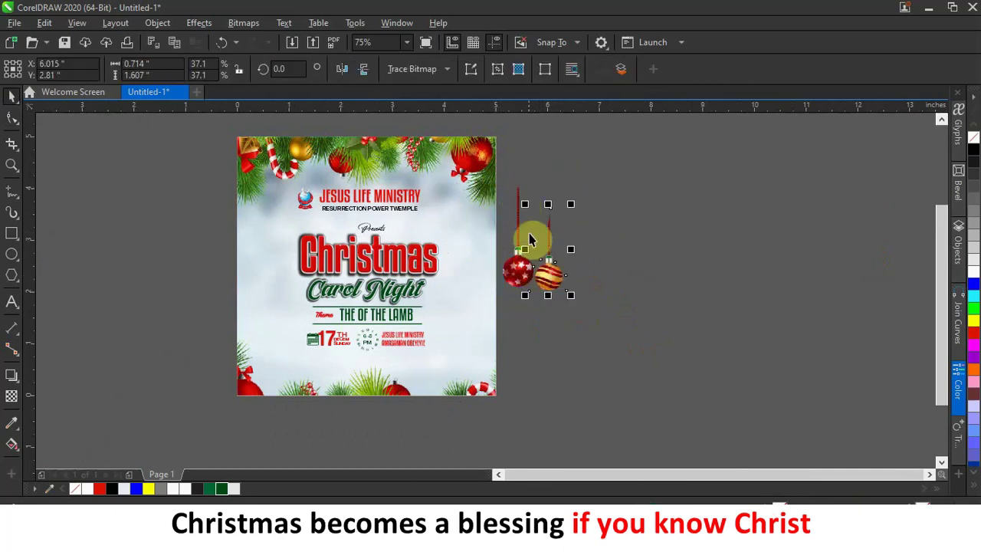
pyautogui.moveTo(656, 368); pyautogui.dragTo(494, 161)
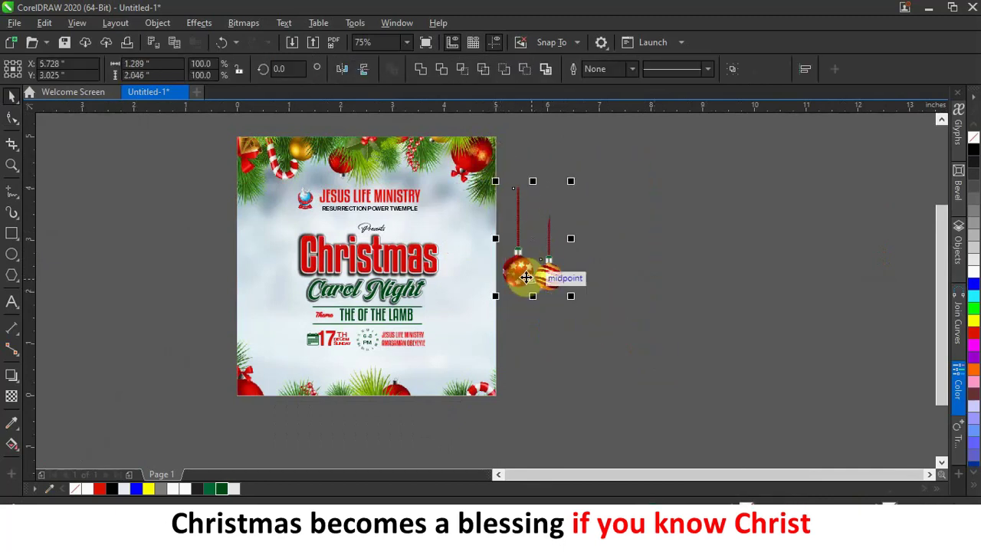
# PowerClip the two selected ornaments inside the flyer background and open the PowerClip contents for editing
pyautogui.rightClick(525, 277)
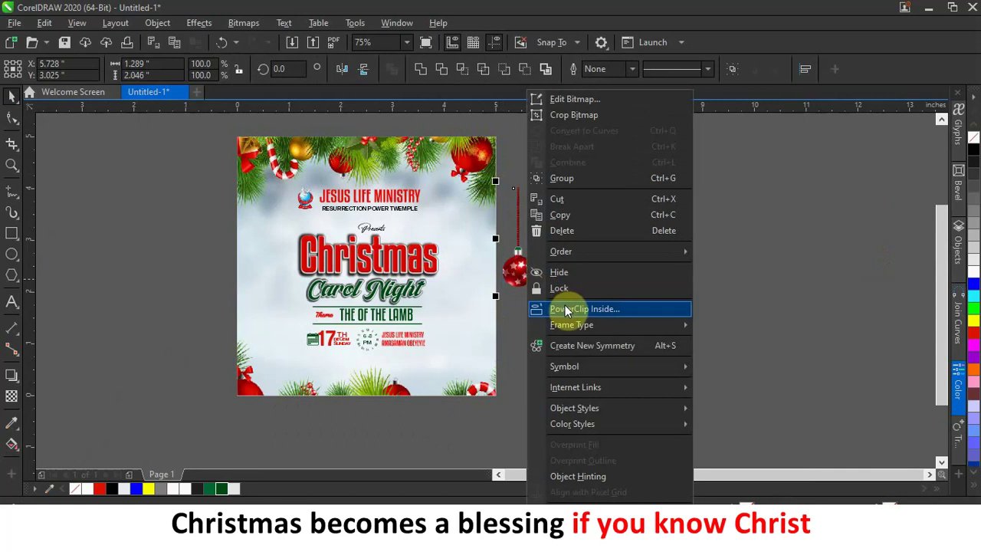
pyautogui.click(566, 309)
pyautogui.click(466, 302)
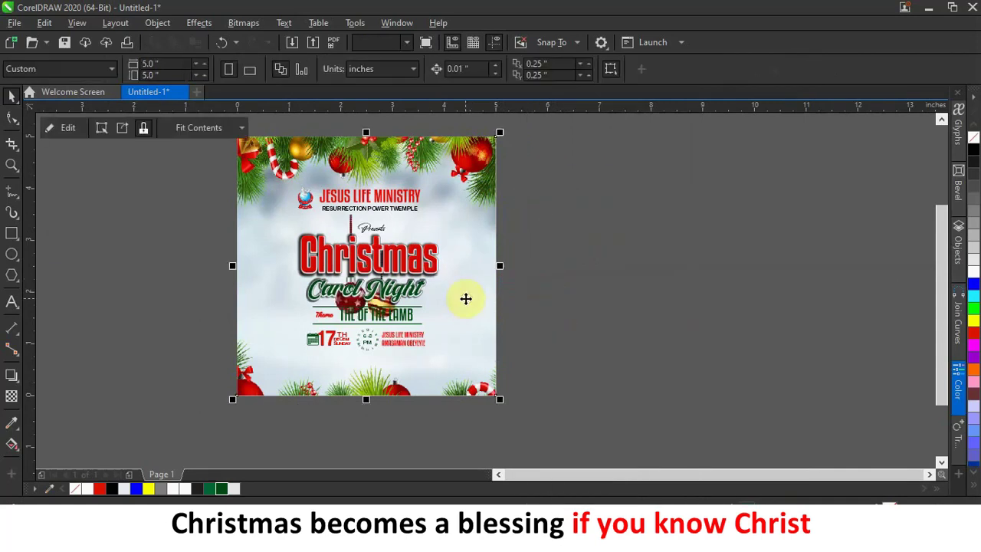
pyautogui.click(67, 126)
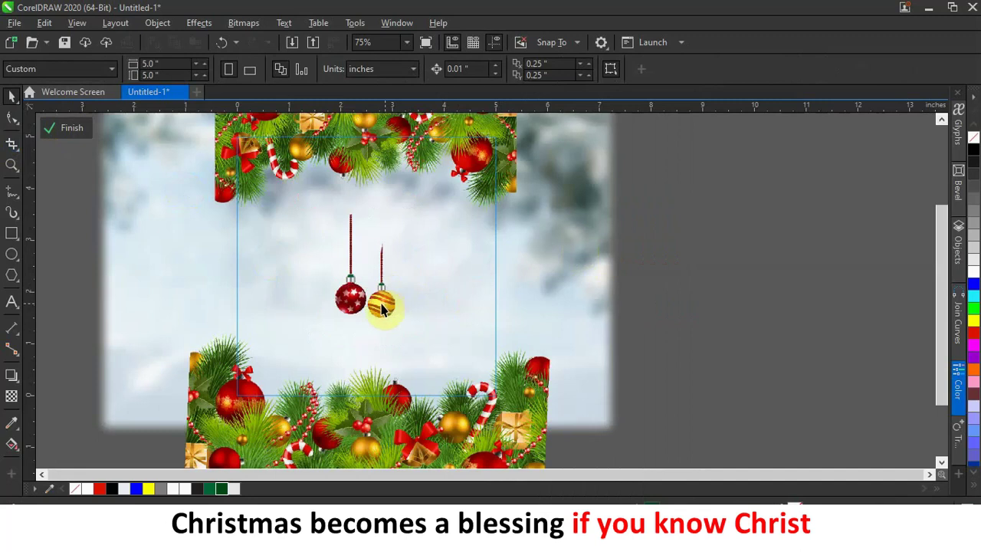
# Hang the red and gold ornaments overlapping beneath the top garland, near X 3.835, Y 3.709 in and X 3.867, Y 3.995 in
pyautogui.moveTo(353, 303); pyautogui.dragTo(443, 247)
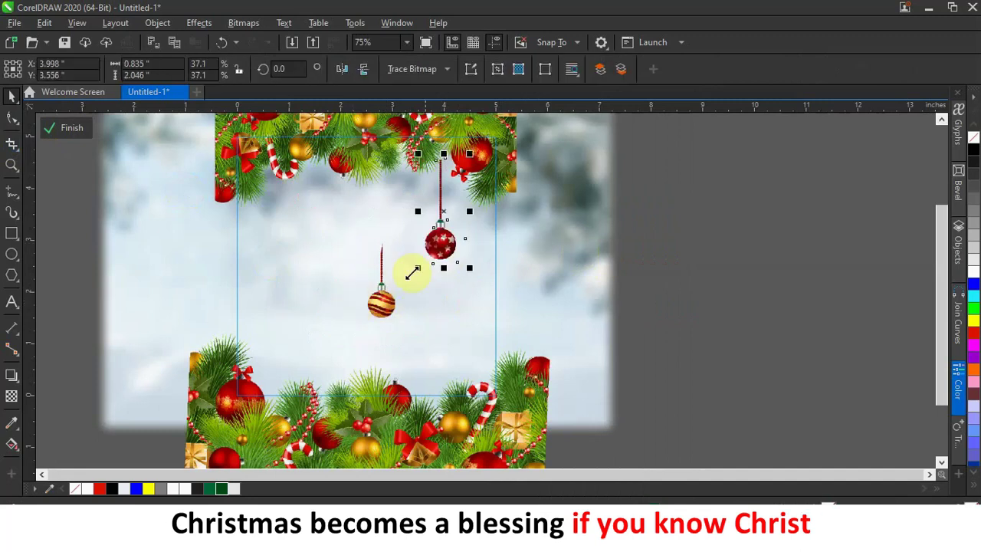
pyautogui.moveTo(381, 307); pyautogui.dragTo(452, 304)
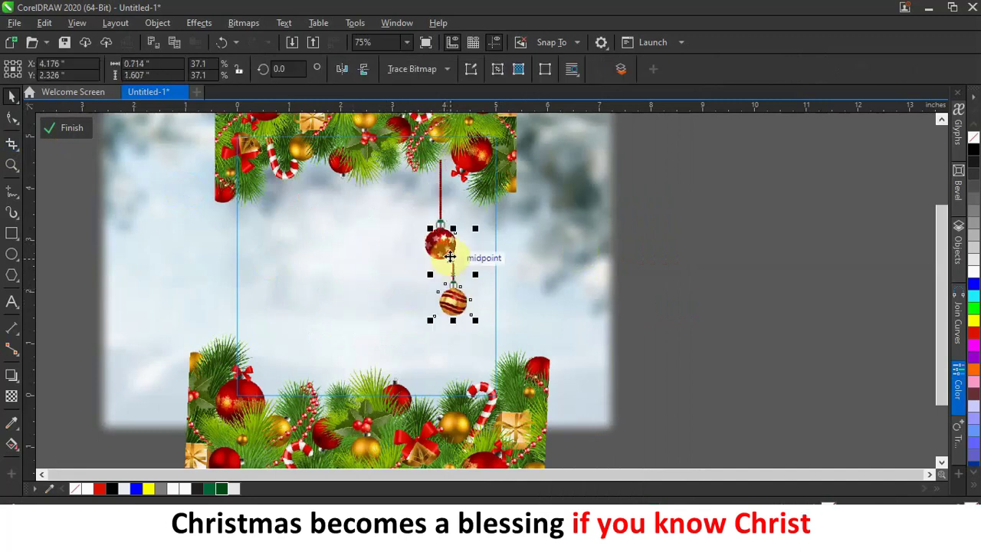
pyautogui.moveTo(440, 213); pyautogui.dragTo(427, 241)
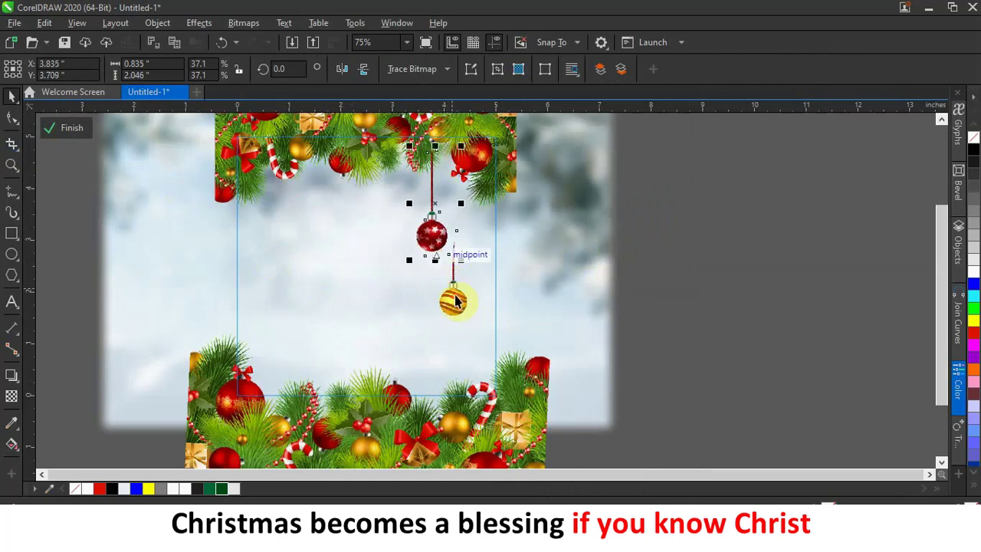
pyautogui.moveTo(457, 264); pyautogui.dragTo(443, 218)
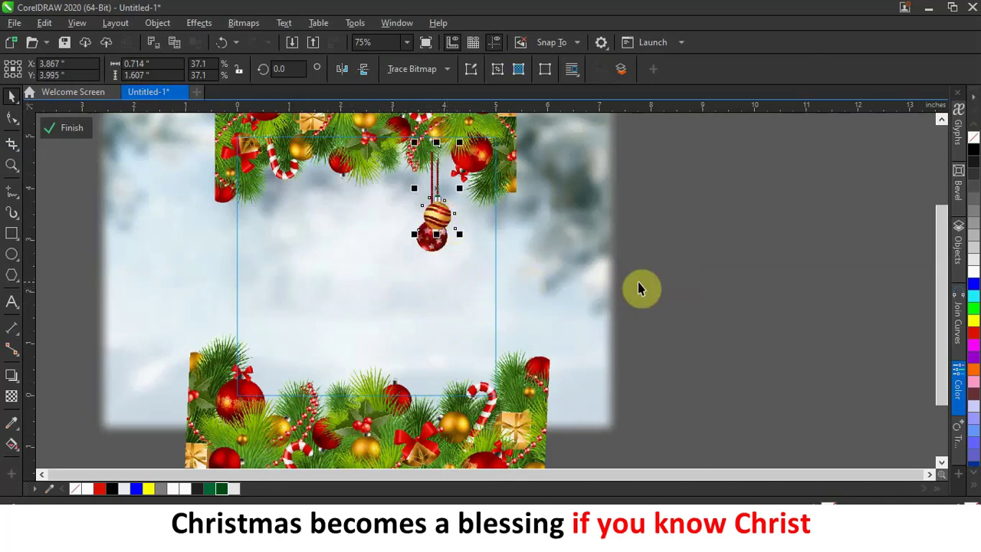
# Select both hanging ornaments together and place a duplicate pair under the garland's left end, at about X 0.785, Y 3.858 in
pyautogui.moveTo(536, 302); pyautogui.dragTo(356, 185)
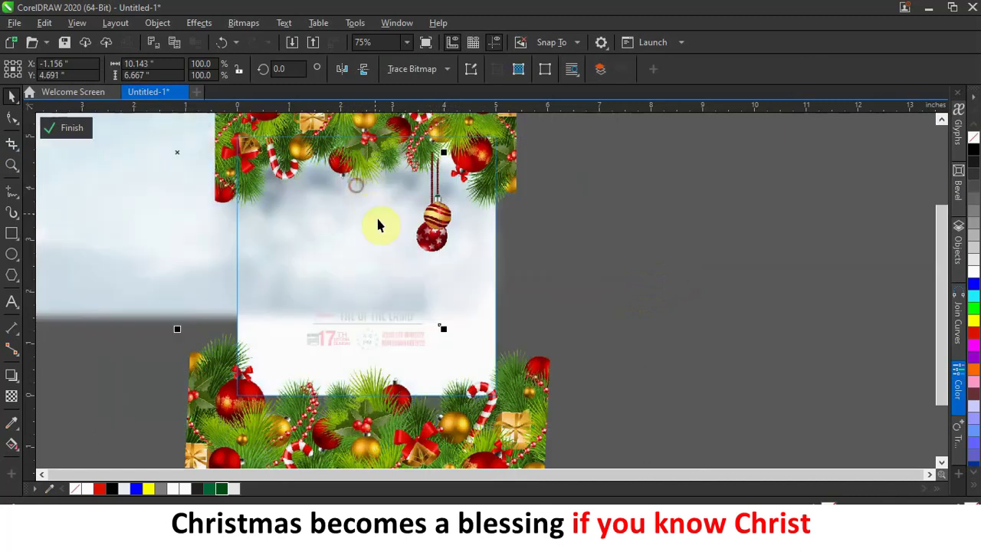
pyautogui.hotkey('ctrl', 'z')
pyautogui.moveTo(715, 234); pyautogui.dragTo(212, 248)
pyautogui.moveTo(673, 330); pyautogui.dragTo(354, 175)
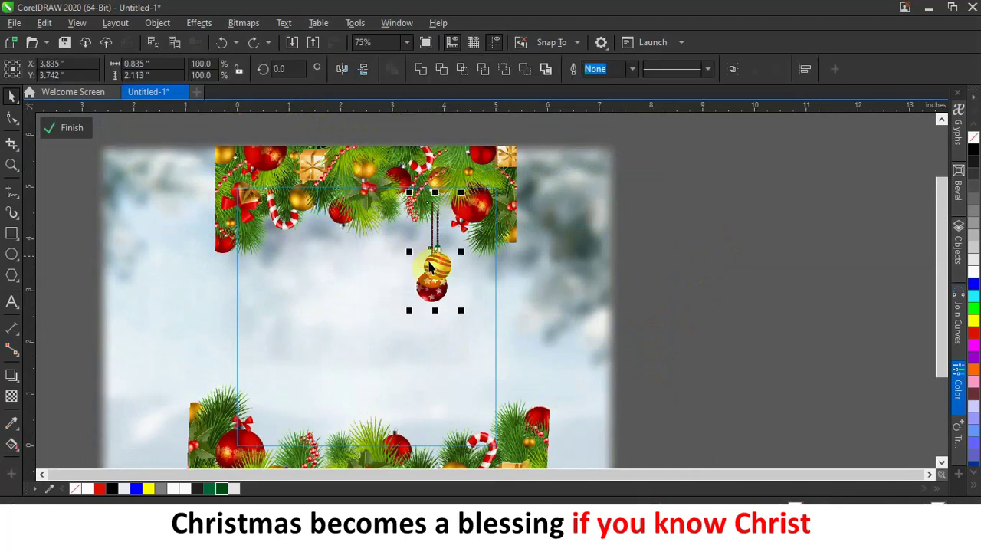
pyautogui.moveTo(433, 261); pyautogui.dragTo(281, 255)
pyautogui.click(325, 283)
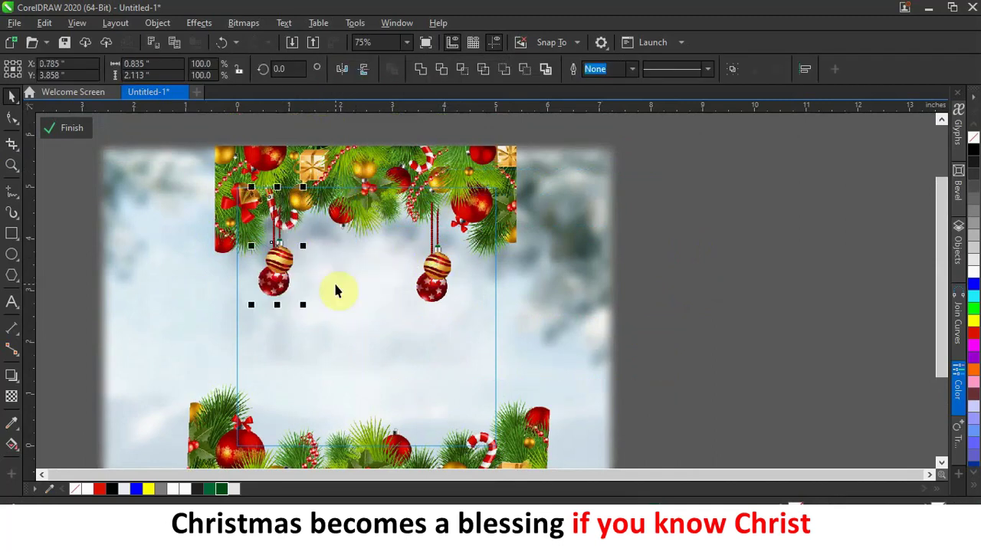
# Shift the gold ornament in each pair outward so it hangs beside the red ornament instead of covering it
pyautogui.click(766, 296)
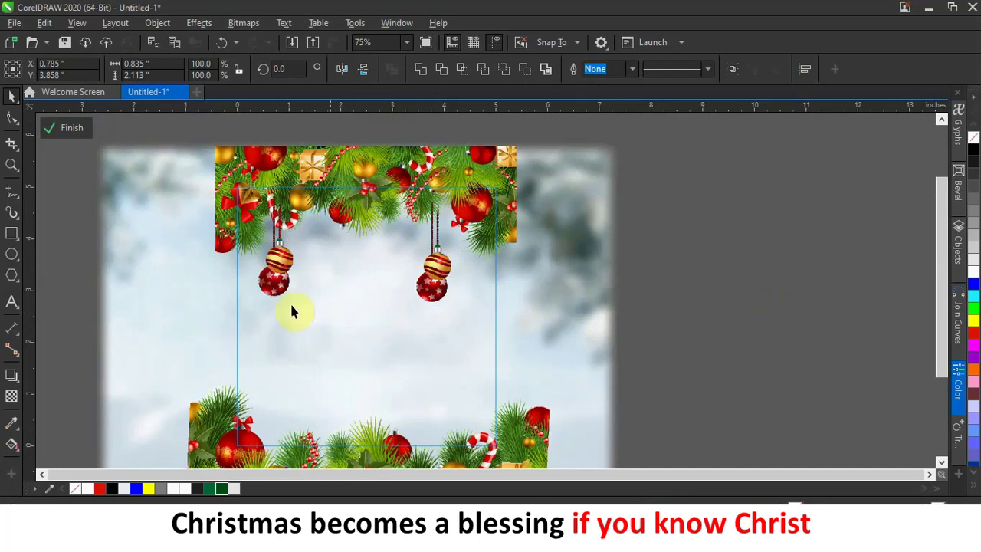
pyautogui.click(260, 264)
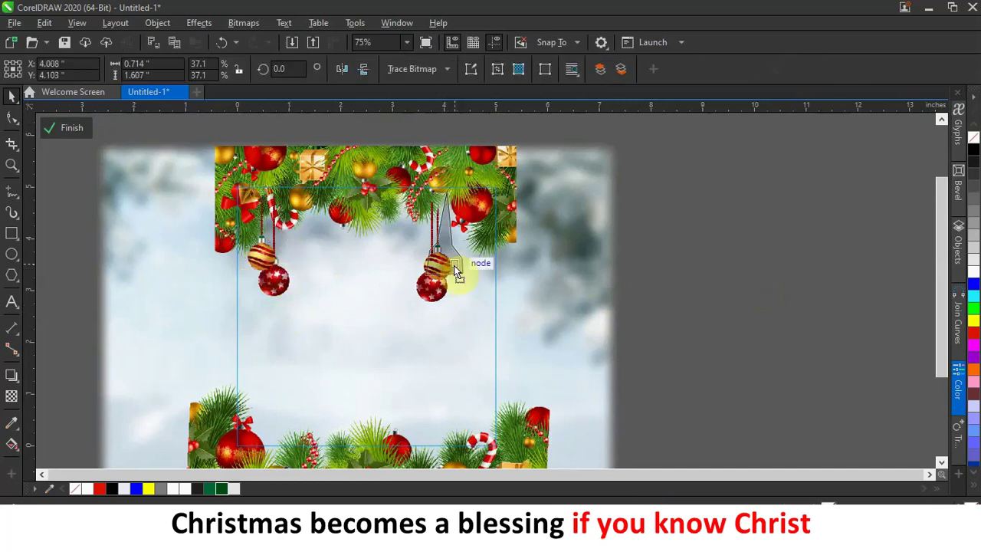
pyautogui.click(448, 264)
# Select the right ornament pair and move it up and outward to about X 4.132, Y 4.129 in
pyautogui.click(742, 355)
pyautogui.moveTo(344, 196); pyautogui.dragTo(343, 176)
pyautogui.click(445, 261)
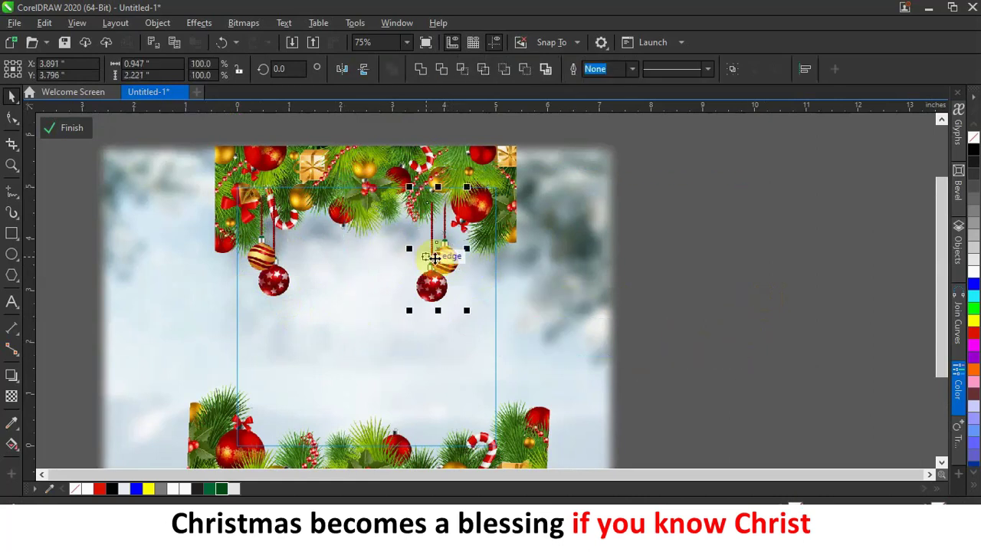
pyautogui.moveTo(449, 257); pyautogui.dragTo(458, 276)
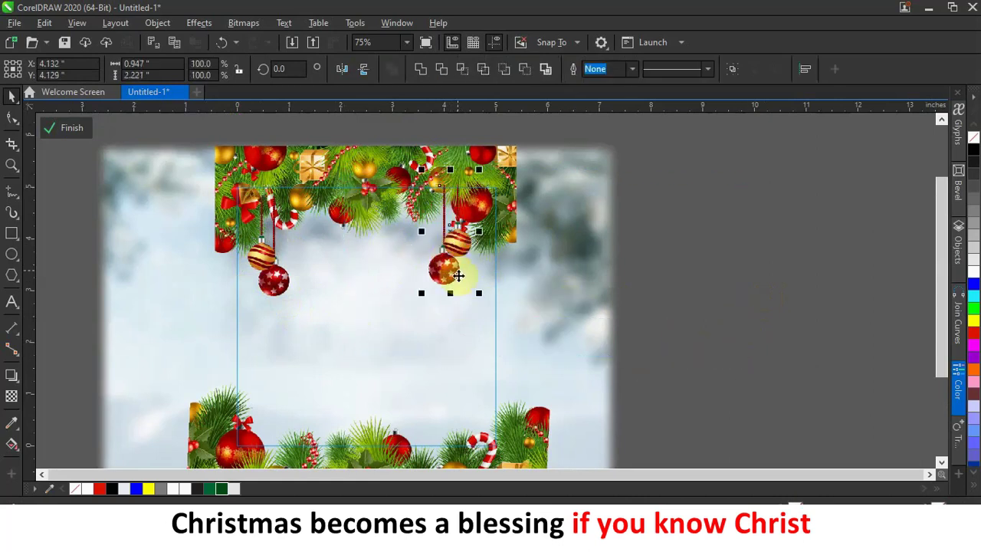
# Select all four hanging ornaments, place them behind the top garland, and finish editing the PowerClip contents
pyautogui.scroll(-2, 549, 271)
pyautogui.click(265, 245)
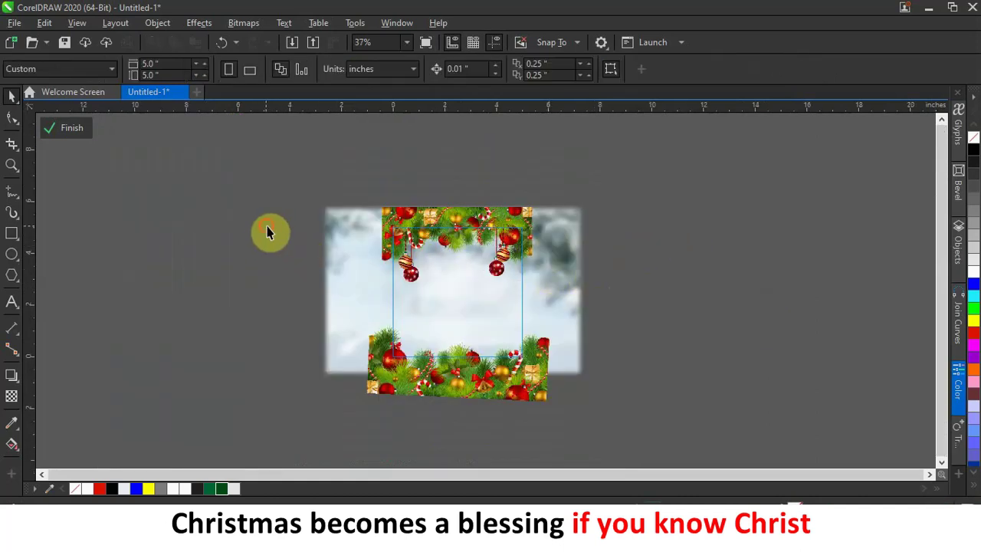
pyautogui.click(532, 297)
pyautogui.scroll(4, 515, 281)
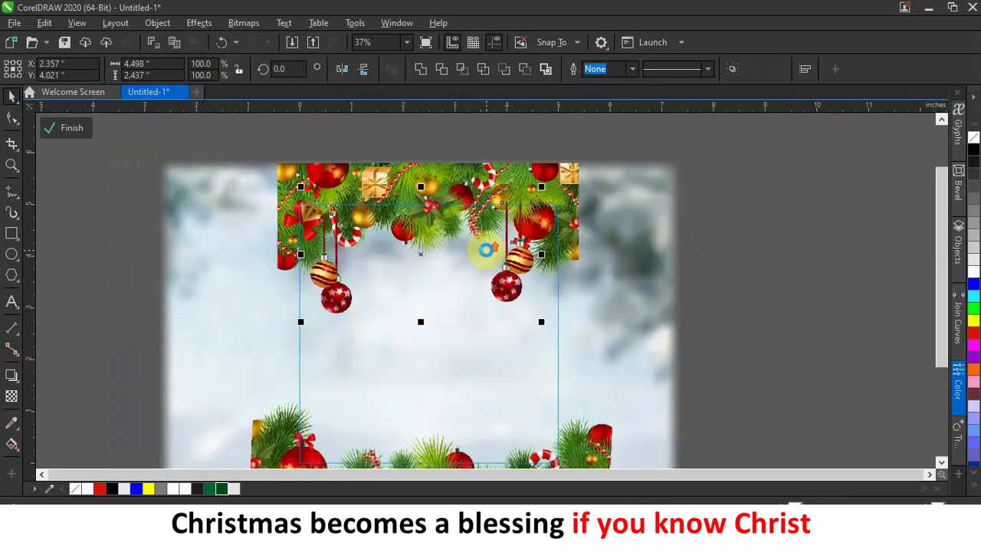
pyautogui.scroll(-2, 486, 250)
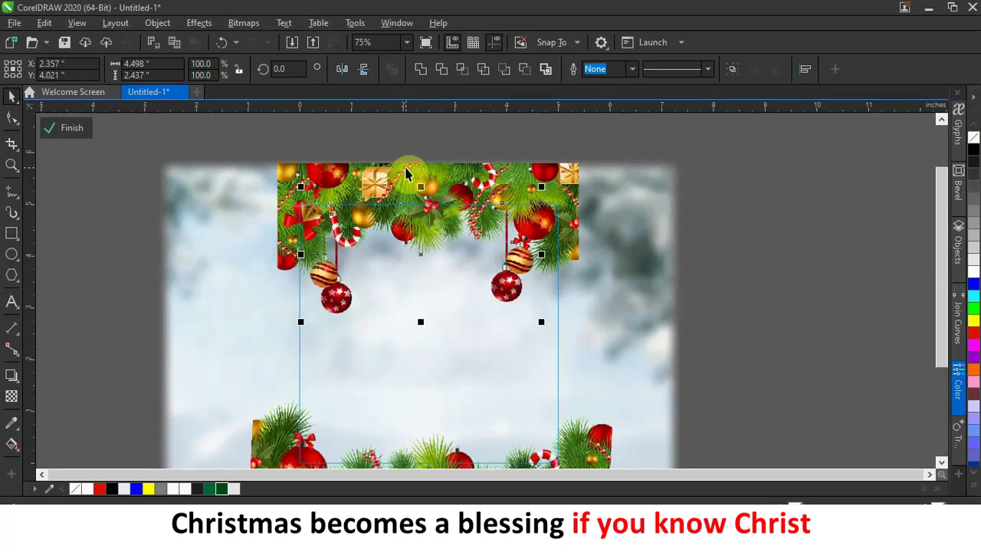
pyautogui.click(69, 129)
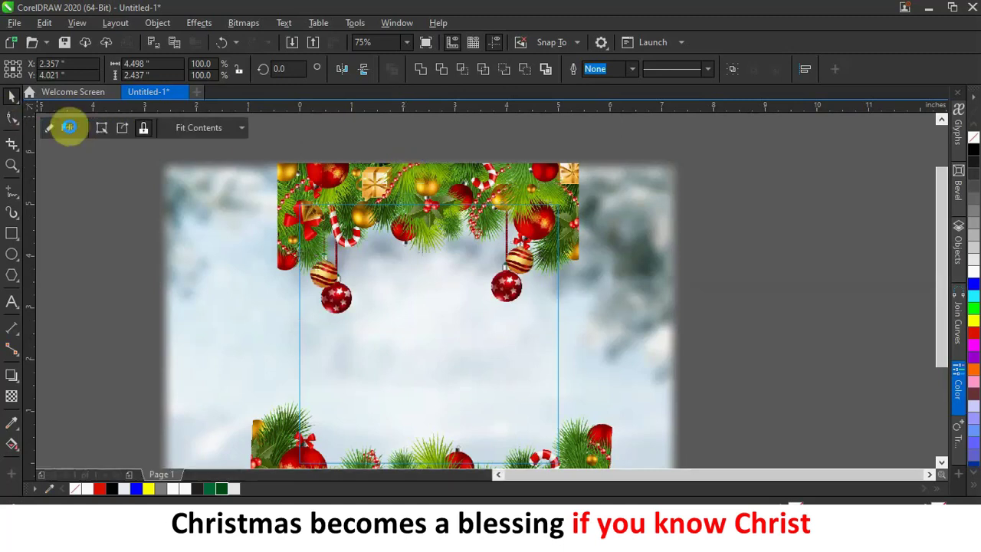
# On the flyer, shift the right red ornament slightly inward and bring the right gold ornament down close beside it
pyautogui.click(637, 280)
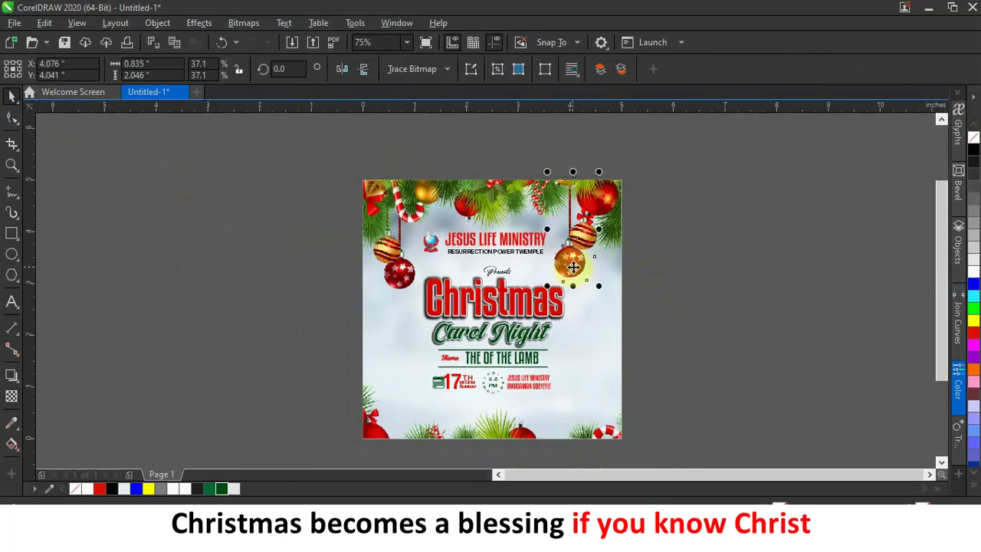
pyautogui.moveTo(569, 274)
pyautogui.mouseDown()
pyautogui.moveTo(557, 280)
pyautogui.moveTo(564, 285)
pyautogui.mouseUp()
pyautogui.hotkey('ctrl', 'z')
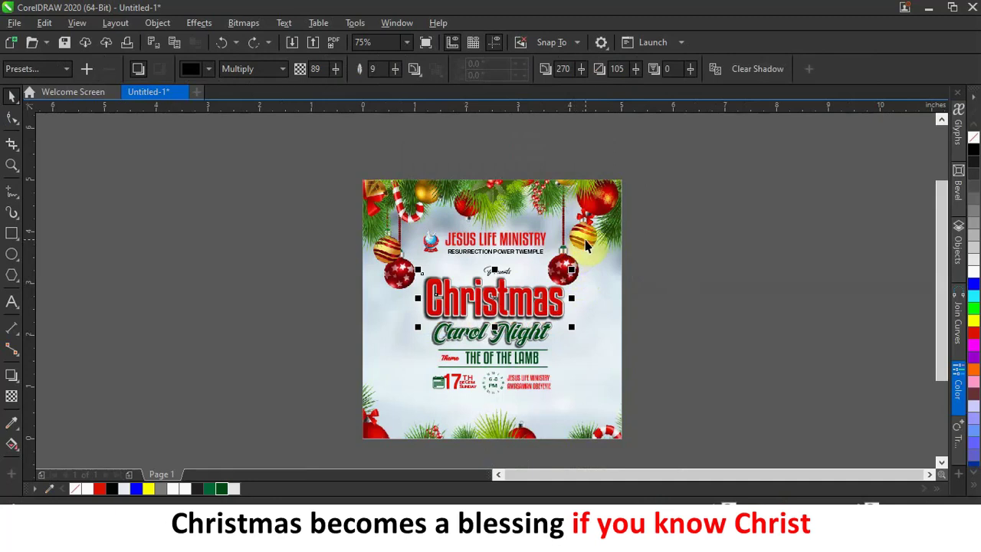
pyautogui.click(587, 242)
pyautogui.click(587, 242)
pyautogui.moveTo(587, 242)
pyautogui.mouseDown()
pyautogui.moveTo(576, 243)
pyautogui.moveTo(588, 238)
pyautogui.moveTo(581, 215)
pyautogui.moveTo(601, 233)
pyautogui.mouseUp()
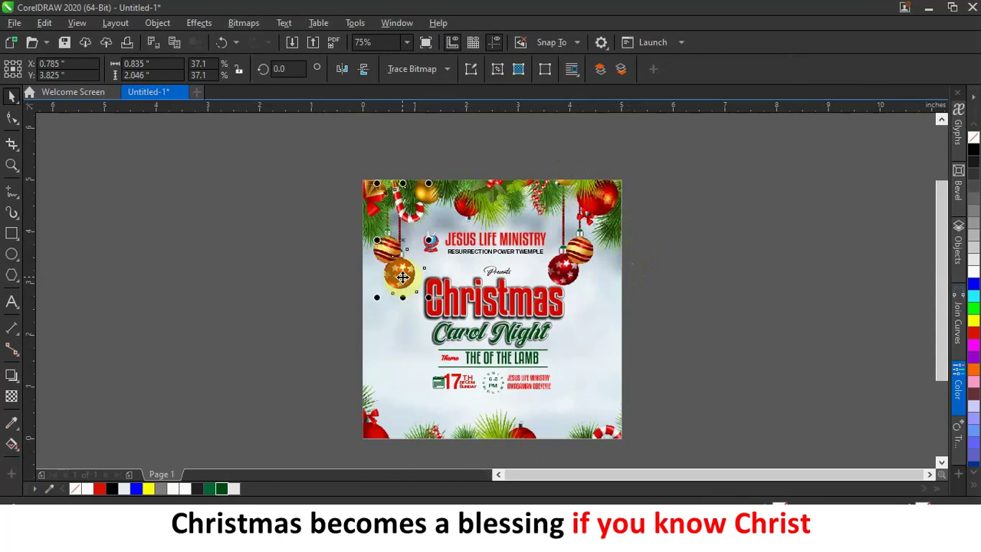
# Shift the left red ornament slightly toward the title and the left gold ornament to about X 0.515, Y 4.173 in
pyautogui.moveTo(401, 274); pyautogui.dragTo(393, 267)
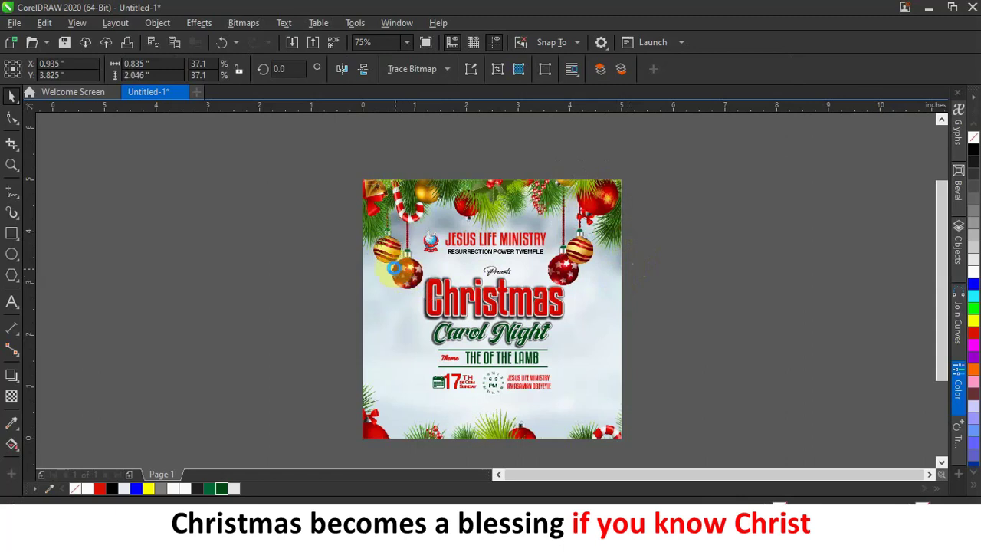
pyautogui.click(379, 259)
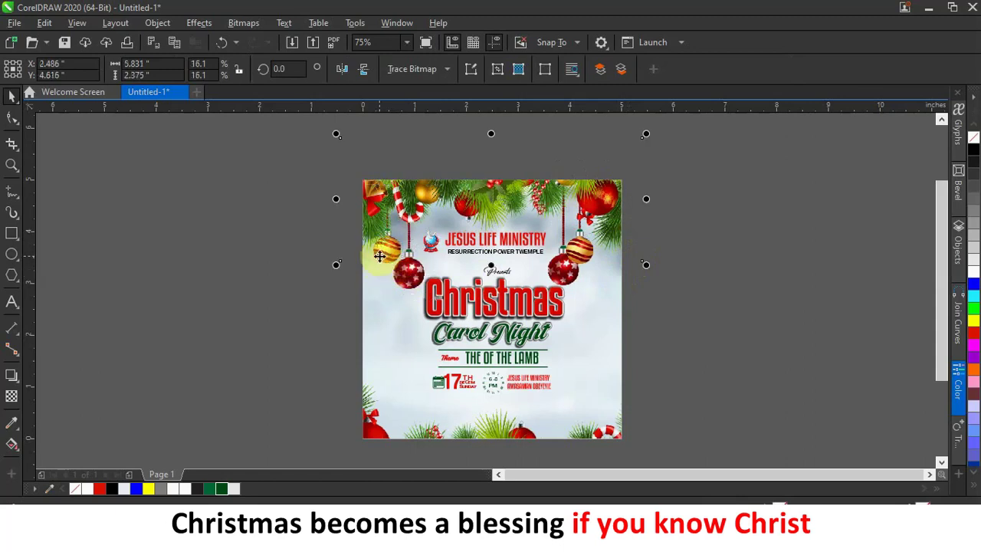
pyautogui.click(387, 254)
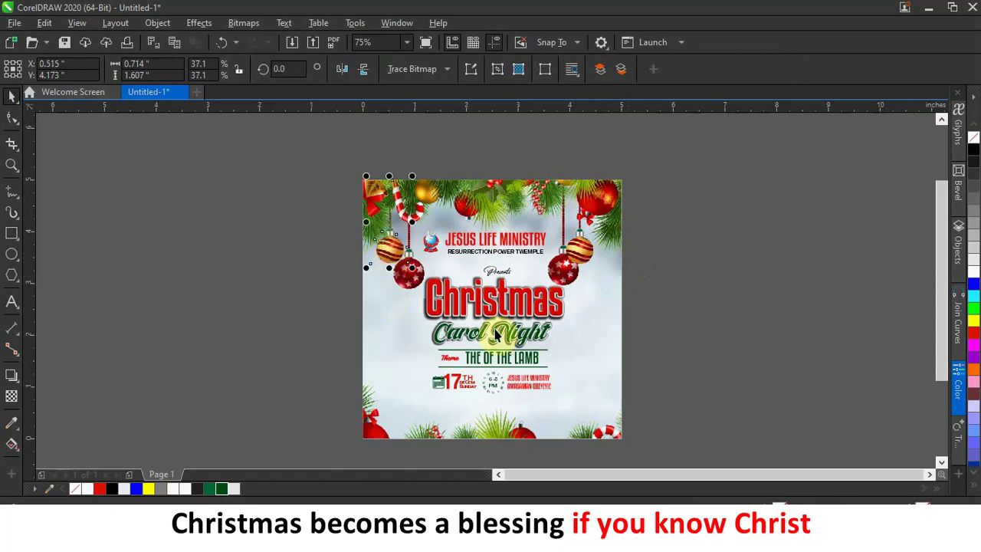
pyautogui.click(706, 282)
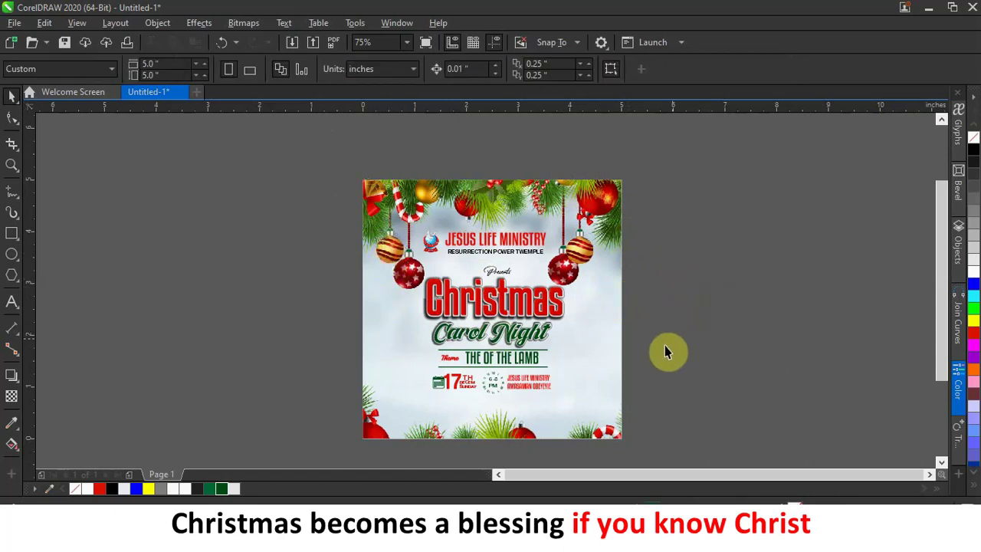
pyautogui.scroll(-1, 605, 333)
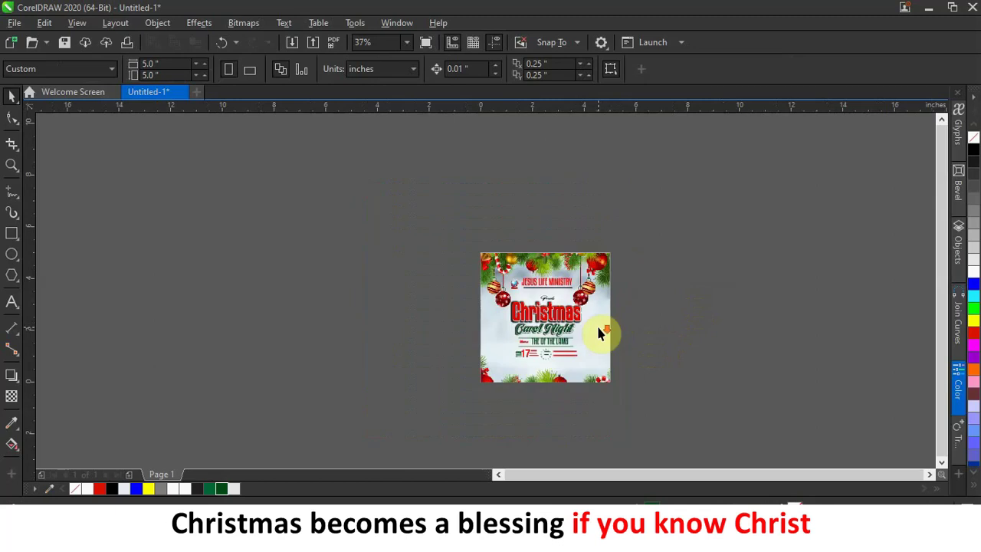
pyautogui.scroll(1, 598, 329)
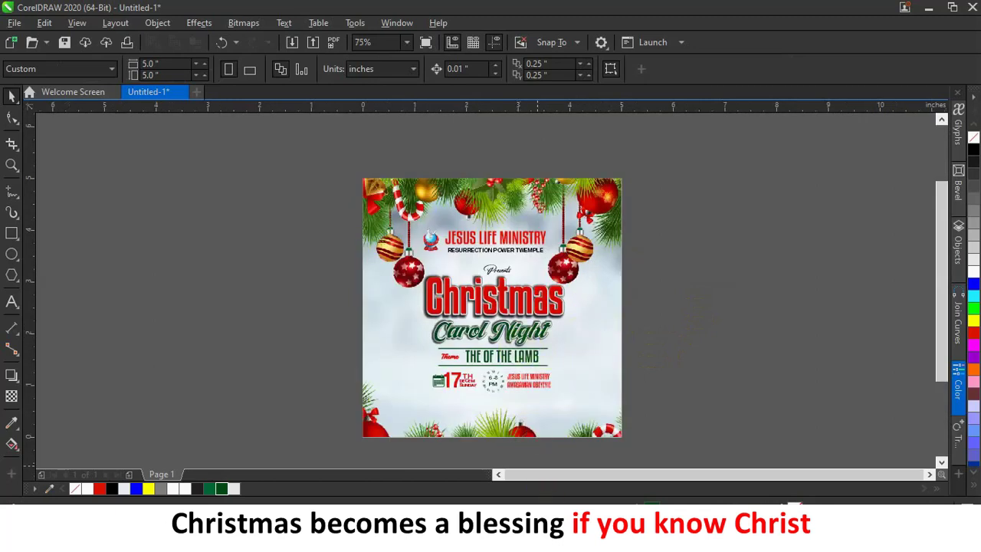
# Switch to the CHT folder in File Explorer and import the dotted splash image into the CorelDRAW flyer
pyautogui.hotkey('alt', 'Tab')
pyautogui.click(607, 433)
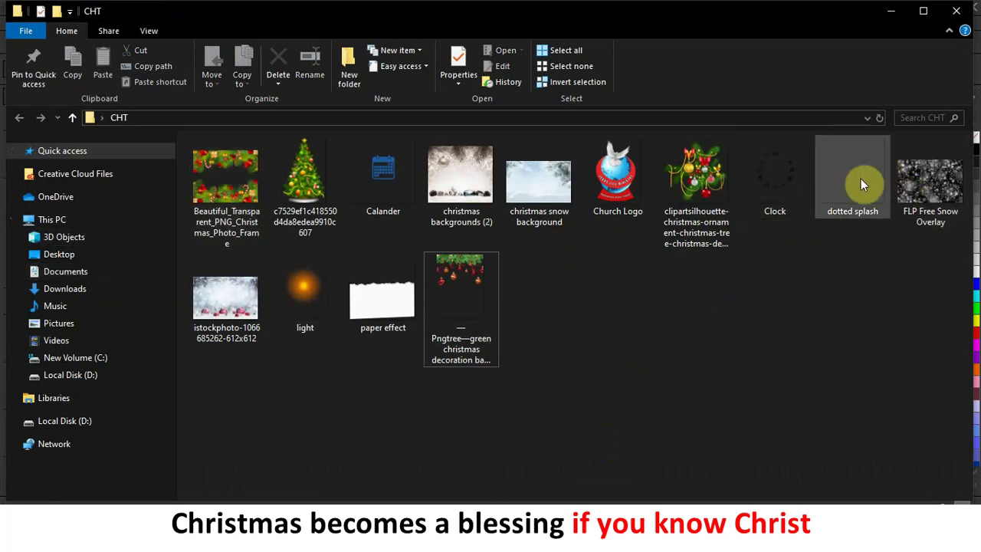
pyautogui.moveTo(868, 171); pyautogui.dragTo(582, 302)
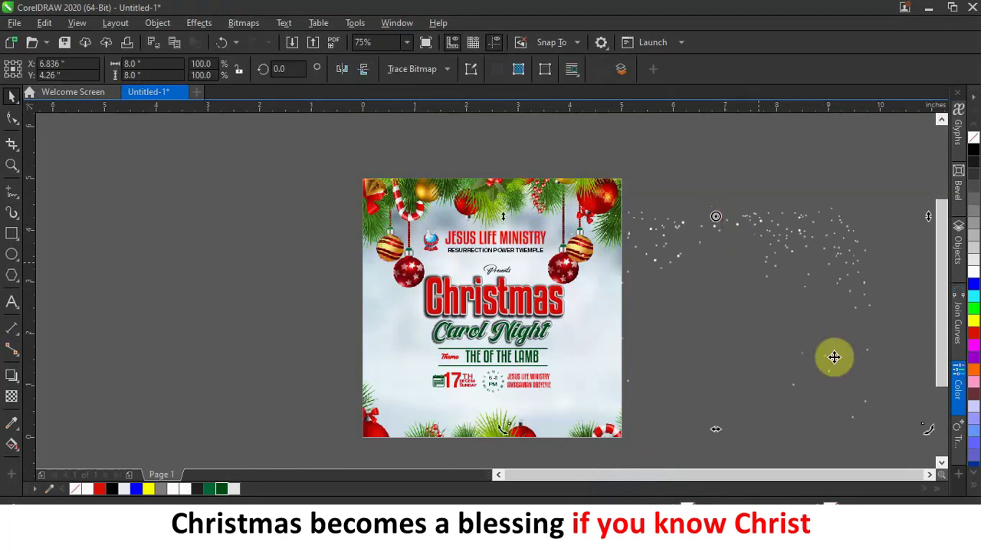
pyautogui.click(843, 293)
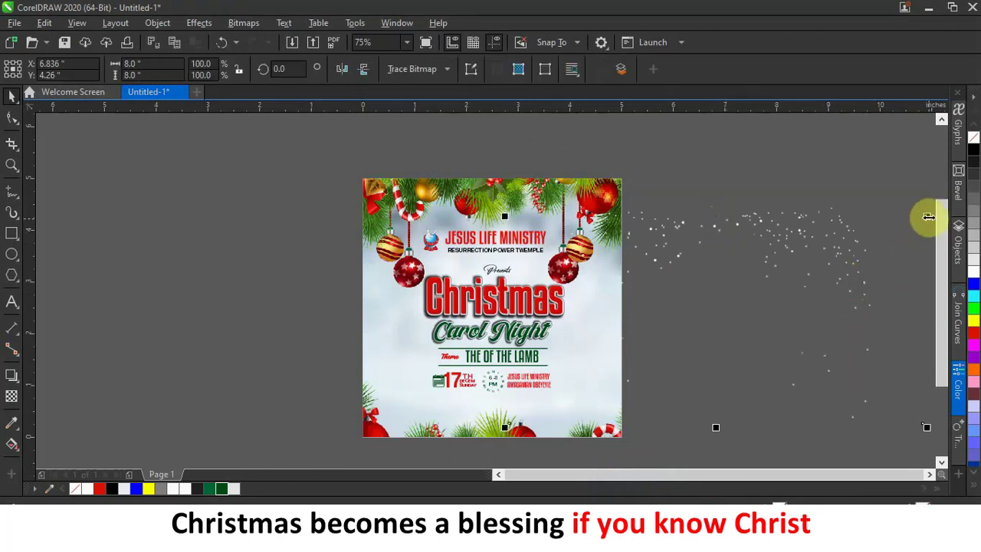
pyautogui.moveTo(928, 216); pyautogui.dragTo(736, 302)
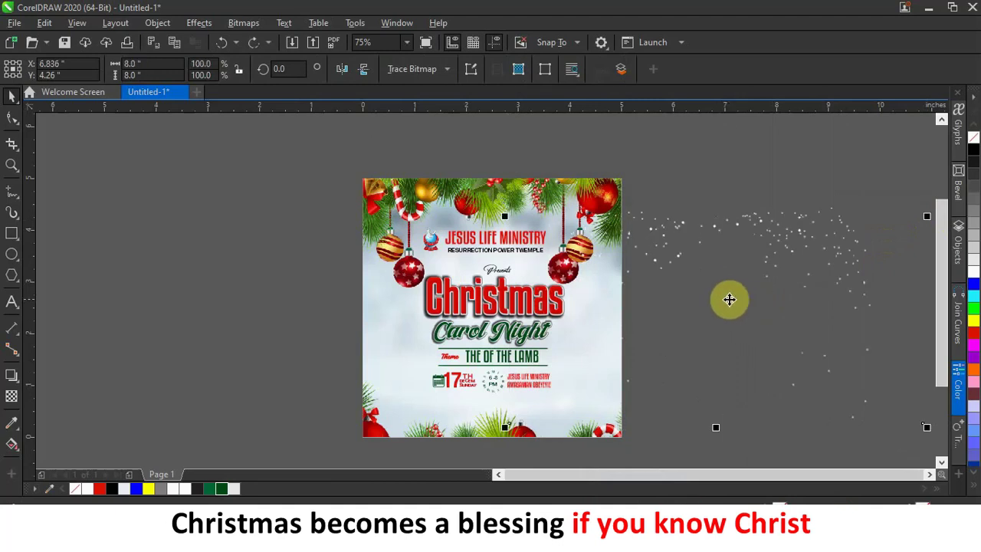
pyautogui.hotkey('ctrl', 'z')
pyautogui.hotkey('ctrl', 'z')
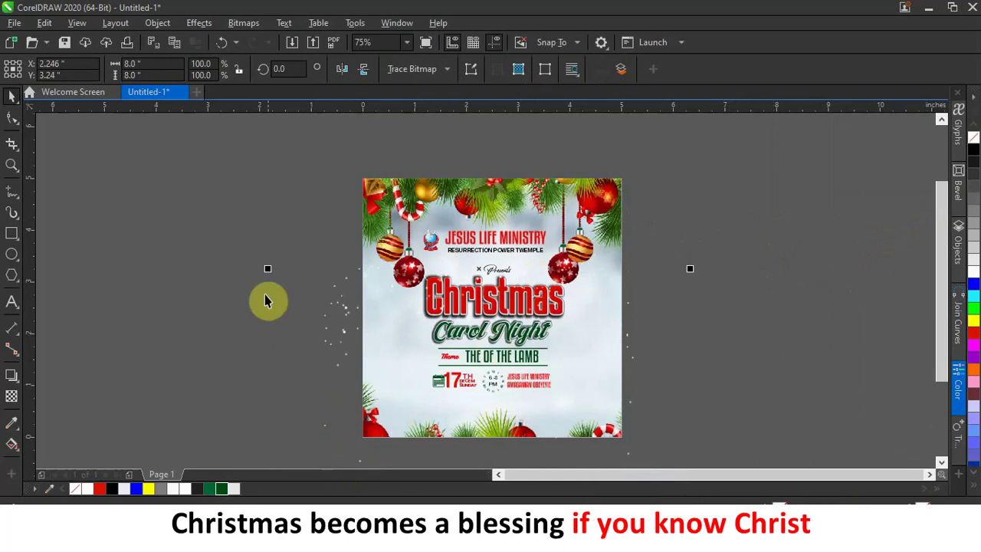
pyautogui.moveTo(267, 269); pyautogui.dragTo(234, 287)
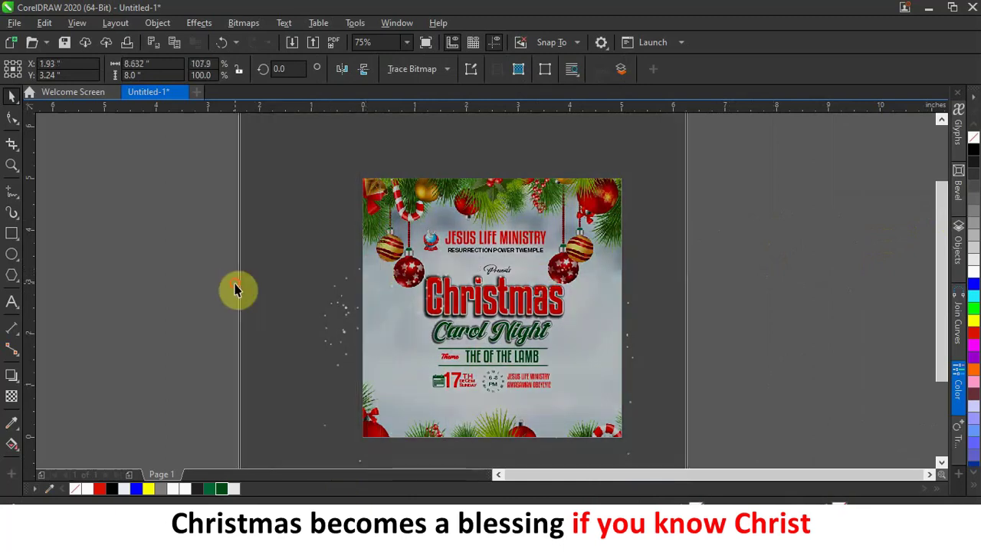
# Scale the dotted splash image proportionally to about 4.478 in (56%) and move it over the Christmas title, near X 2.414, Y 2.723 in
pyautogui.scroll(-2, 569, 368)
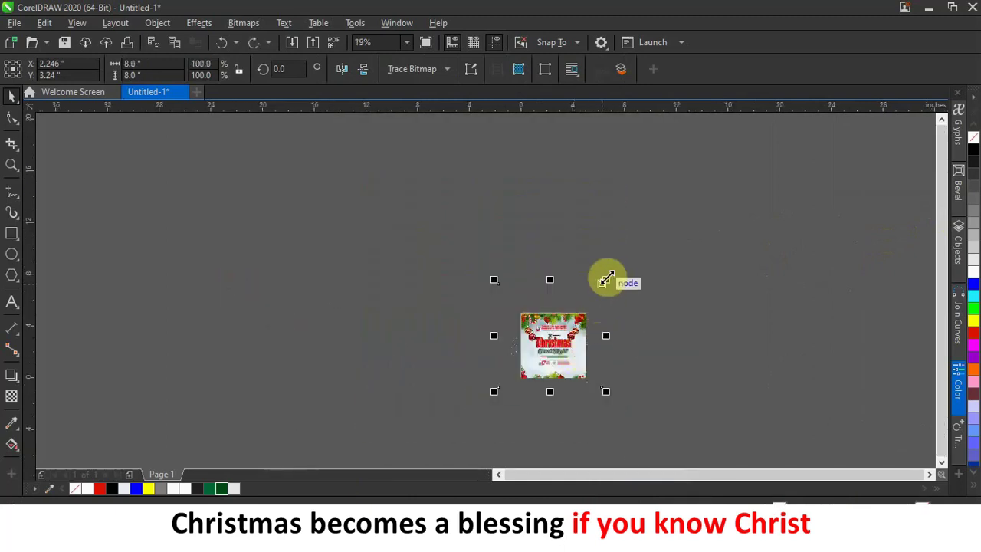
pyautogui.moveTo(605, 280); pyautogui.dragTo(558, 329)
pyautogui.scroll(1, 570, 346)
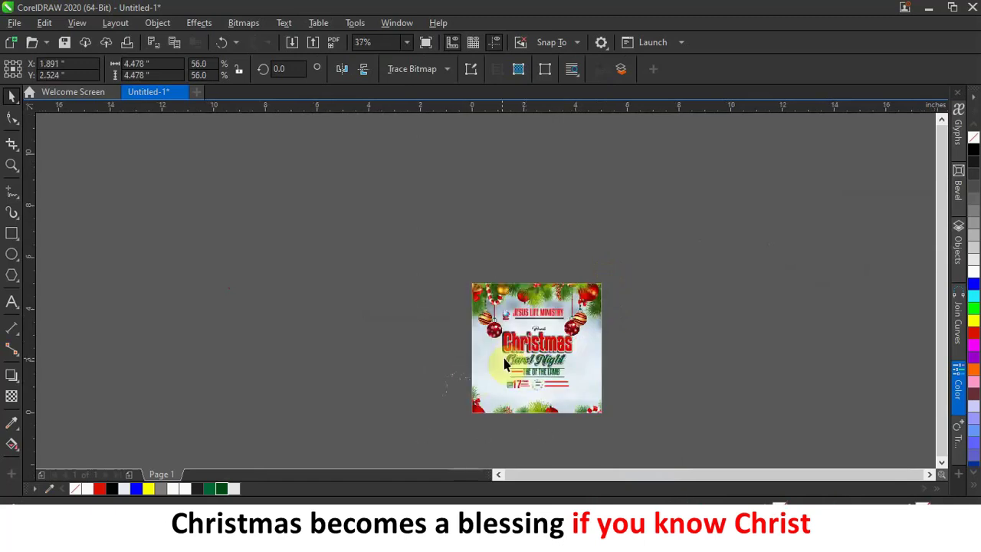
pyautogui.scroll(2, 513, 353)
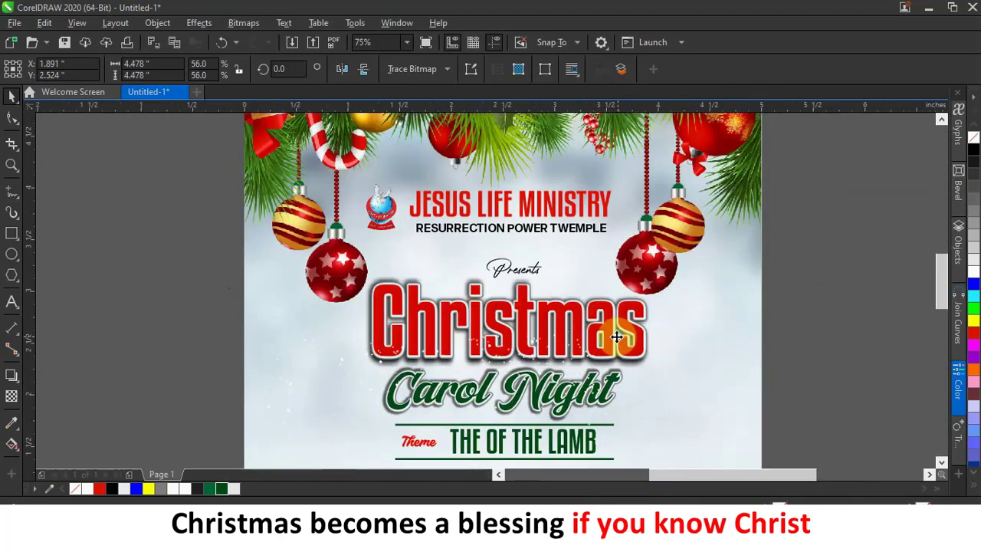
pyautogui.scroll(1, 553, 337)
pyautogui.scroll(-2, 558, 333)
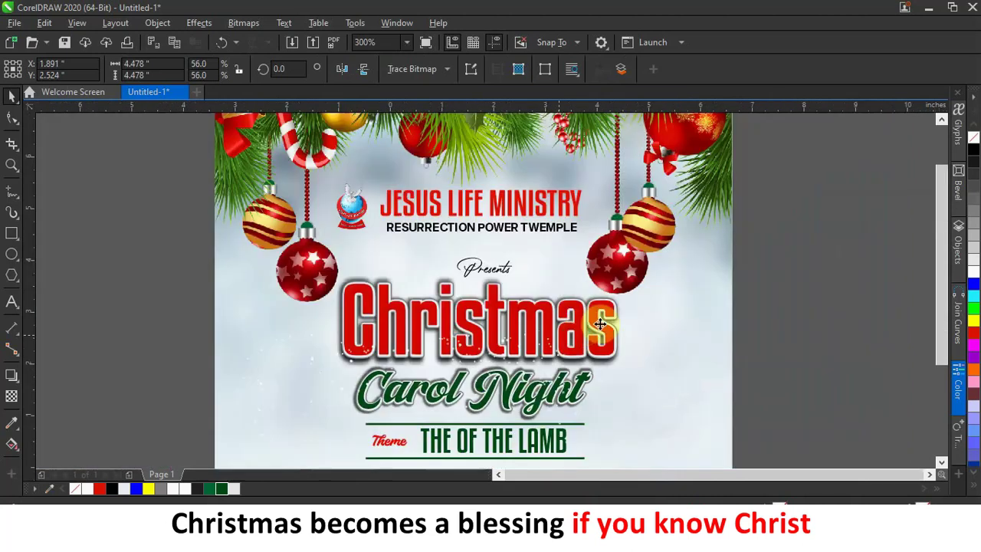
pyautogui.moveTo(484, 333); pyautogui.dragTo(515, 328)
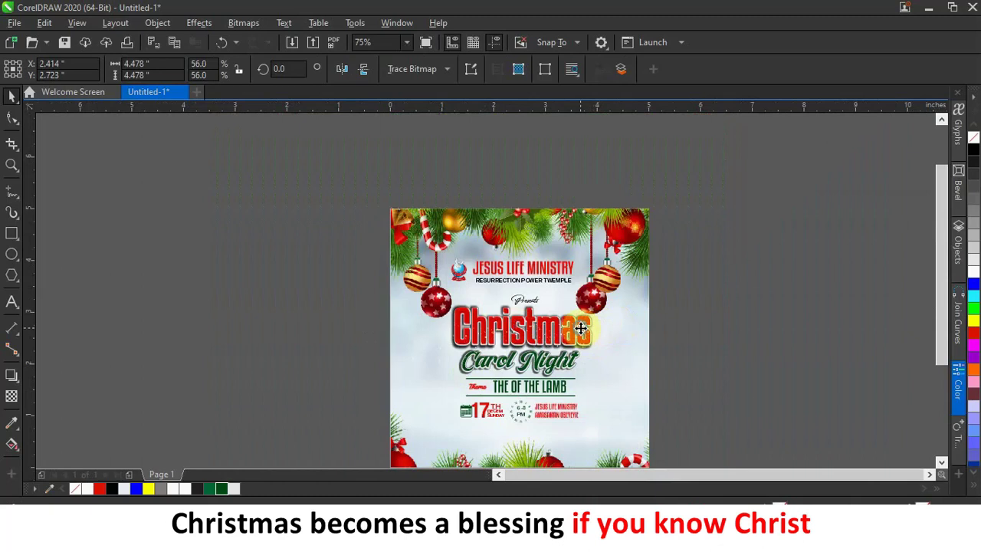
# Try to PowerClip the dotted splash image inside the flyer background
pyautogui.rightClick(580, 328)
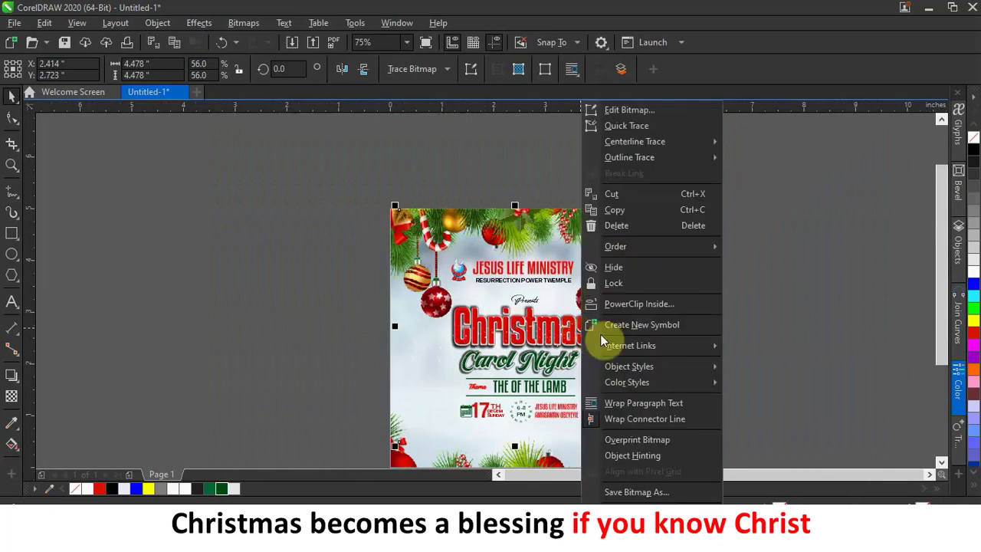
pyautogui.click(668, 305)
pyautogui.click(636, 380)
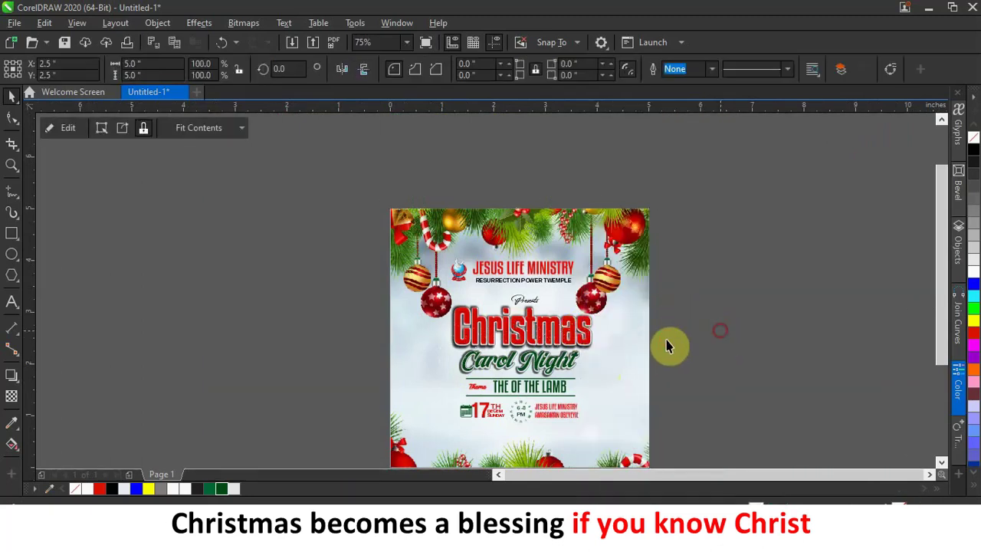
pyautogui.scroll(4, 567, 328)
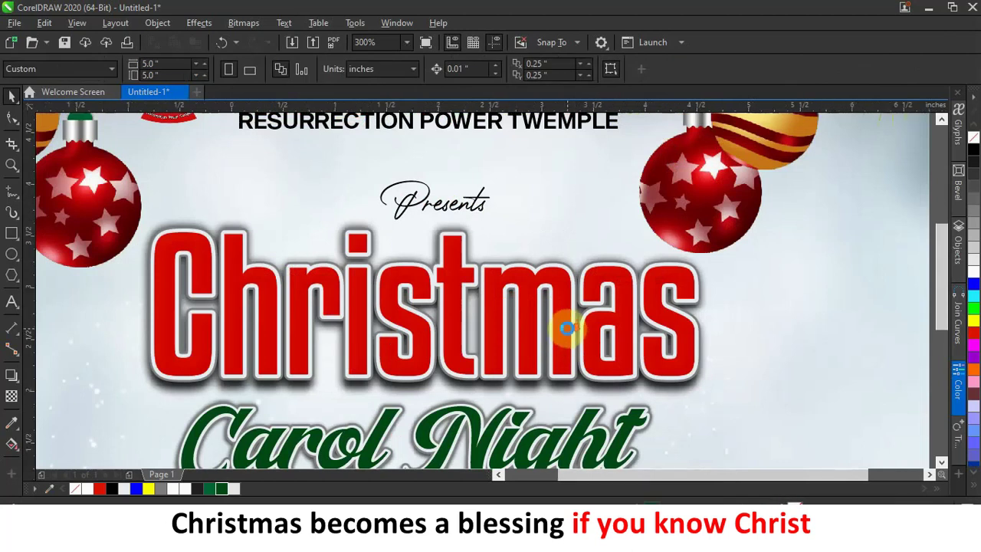
pyautogui.scroll(-4, 567, 327)
pyautogui.click(567, 331)
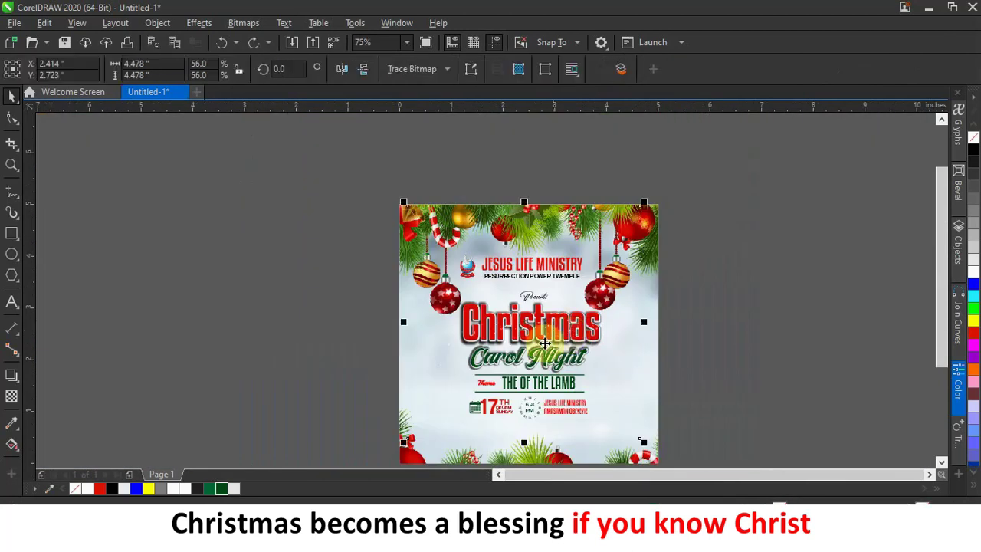
pyautogui.moveTo(542, 330); pyautogui.dragTo(258, 339)
pyautogui.press('Escape')
# Scale the dotted splash image down proportionally and reposition it over the Christmas and Carol Night titles
pyautogui.scroll(4, 504, 347)
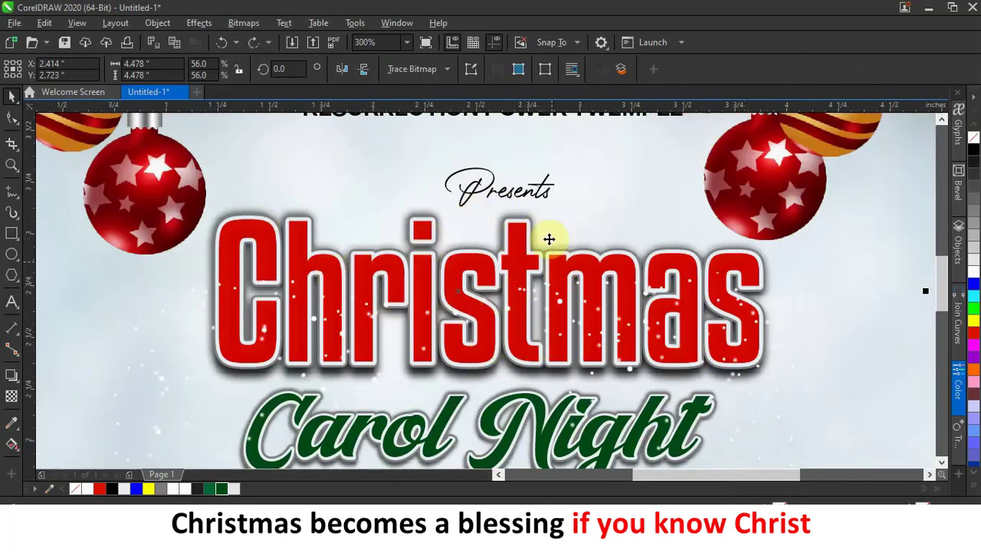
pyautogui.scroll(-2, 486, 225)
pyautogui.scroll(-2, 563, 262)
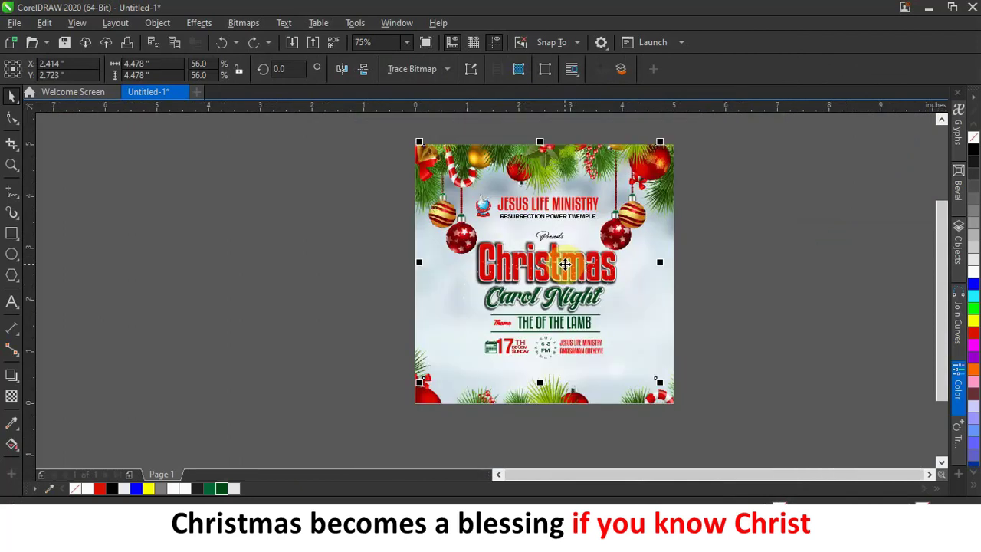
pyautogui.moveTo(660, 141); pyautogui.dragTo(612, 187)
pyautogui.moveTo(548, 276); pyautogui.dragTo(565, 253)
pyautogui.click(779, 252)
pyautogui.scroll(4, 510, 265)
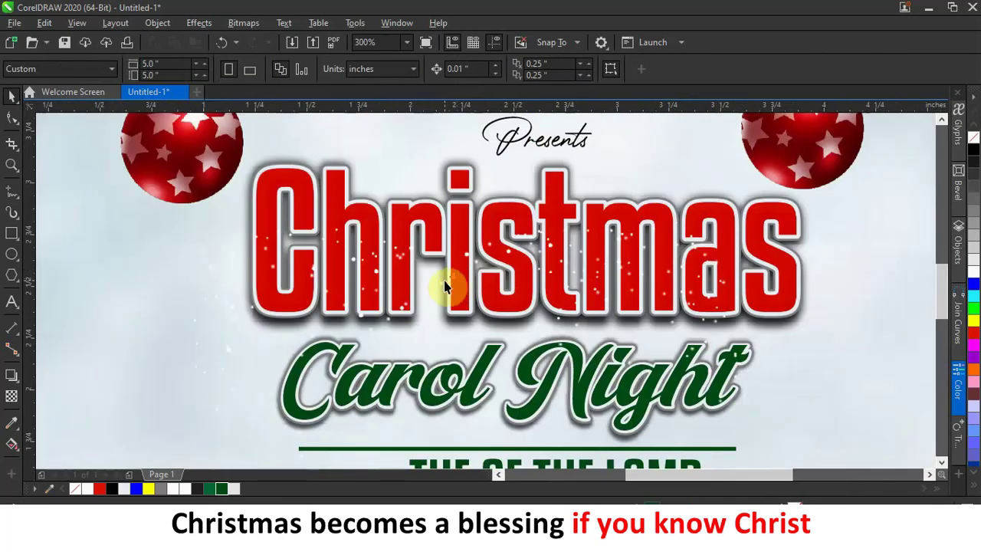
pyautogui.scroll(-4, 445, 286)
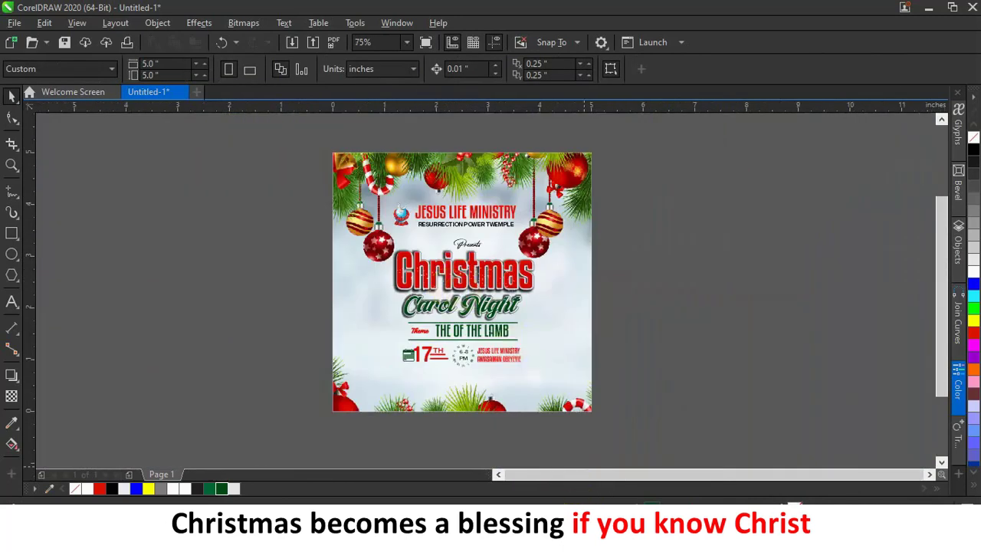
# Switch to the CHT folder in File Explorer, import the light image into the CorelDRAW document, and move it clear of the flyer
pyautogui.hotkey('alt', 'Tab')
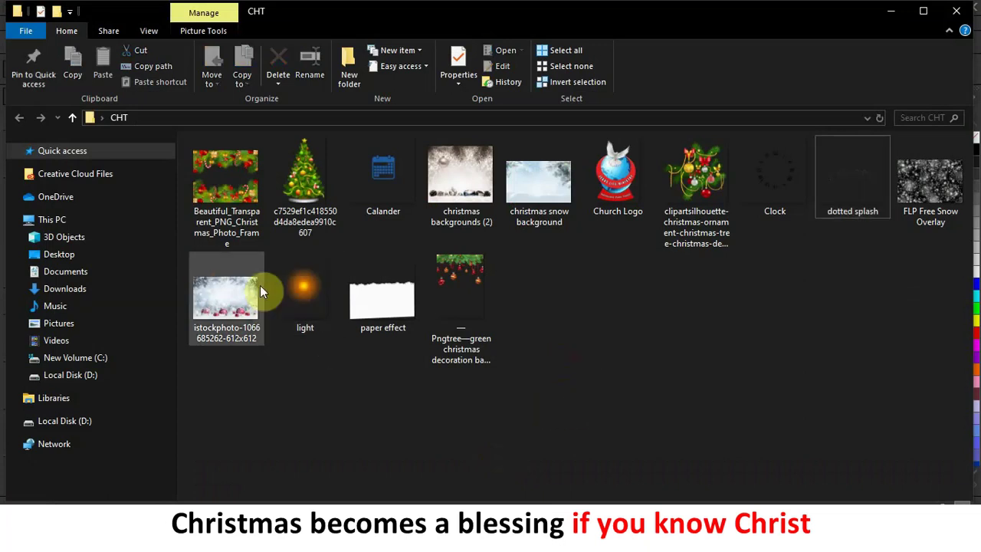
pyautogui.moveTo(304, 292); pyautogui.dragTo(697, 299)
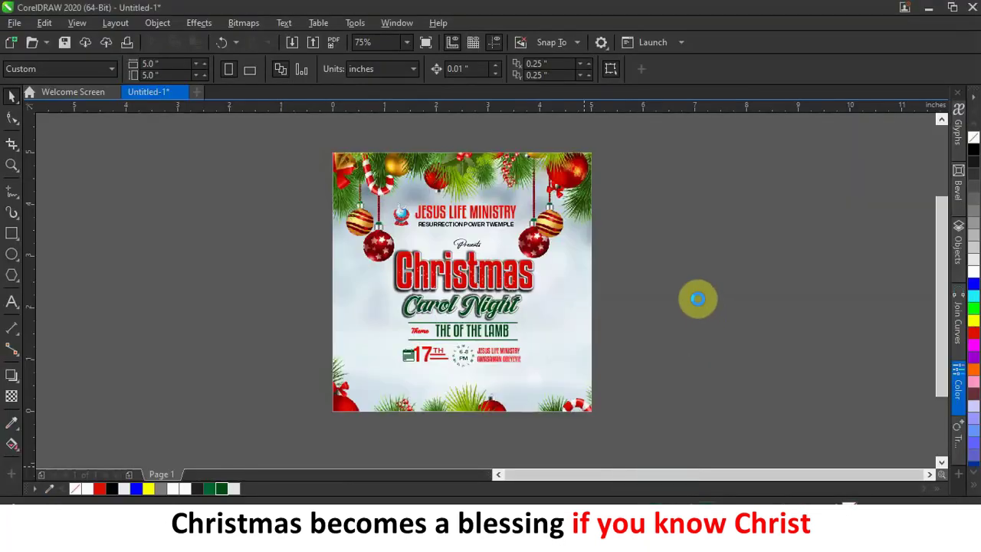
pyautogui.scroll(-4, 697, 298)
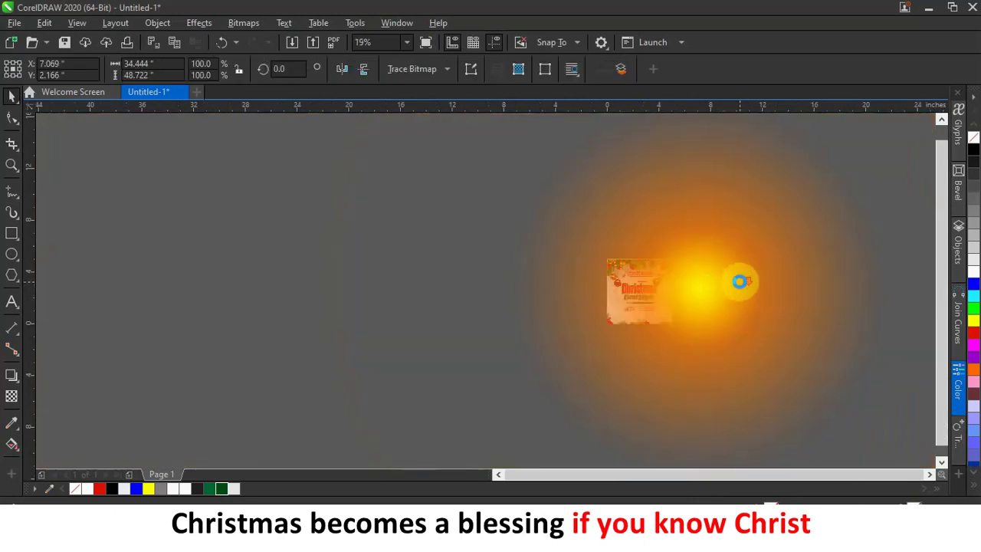
pyautogui.scroll(-3, 739, 282)
pyautogui.moveTo(735, 283); pyautogui.dragTo(528, 278)
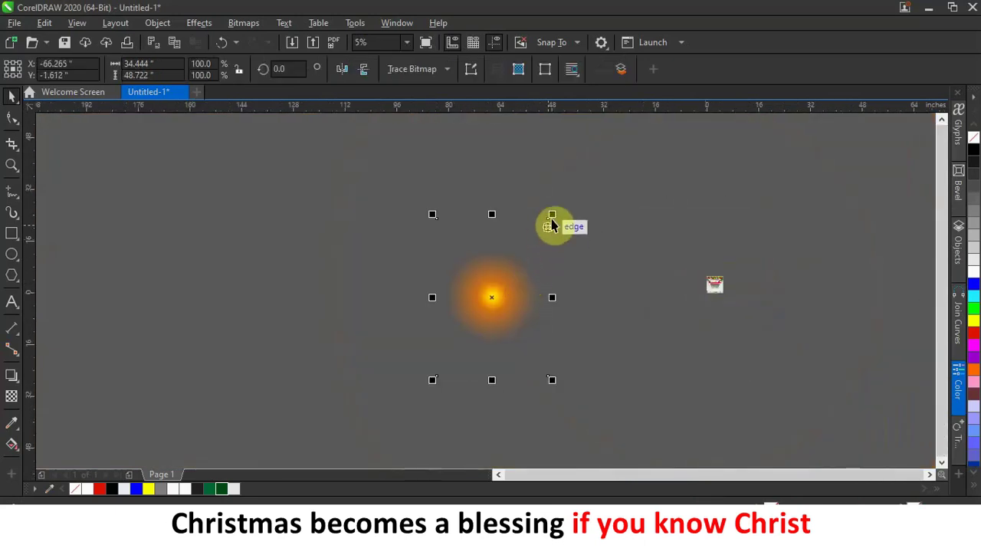
# Scale the light image proportionally to 14.4% (4.949 × 7.0 in) and place it over the flyer's right ornaments
pyautogui.moveTo(551, 219); pyautogui.dragTo(718, 282)
pyautogui.scroll(2, 717, 285)
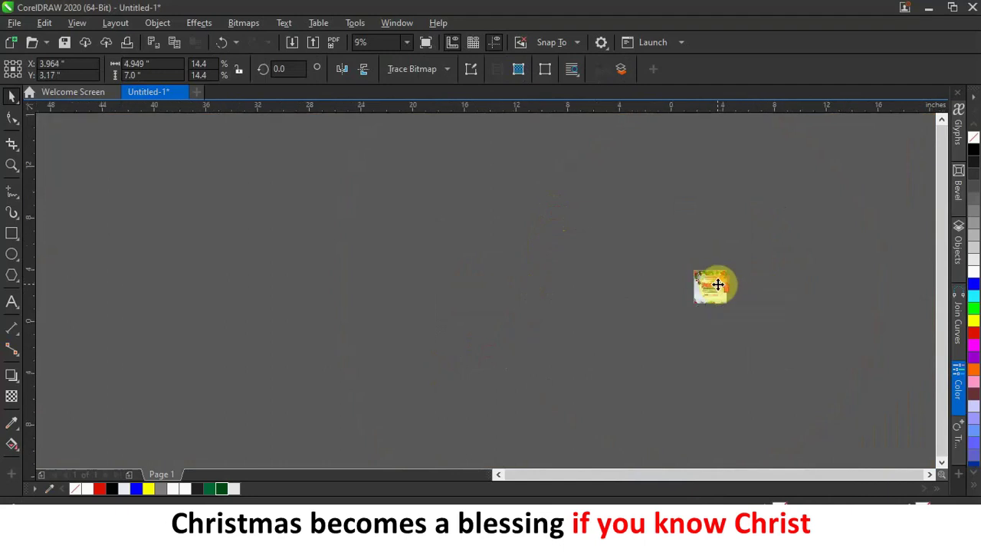
pyautogui.scroll(9, 717, 285)
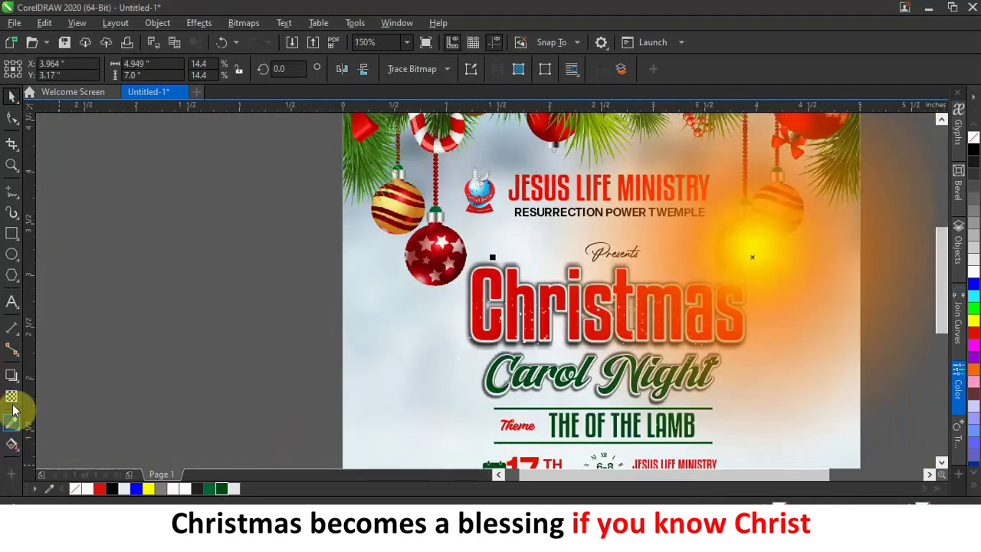
# Set the light image's transparency merge mode to Screen
pyautogui.click(12, 398)
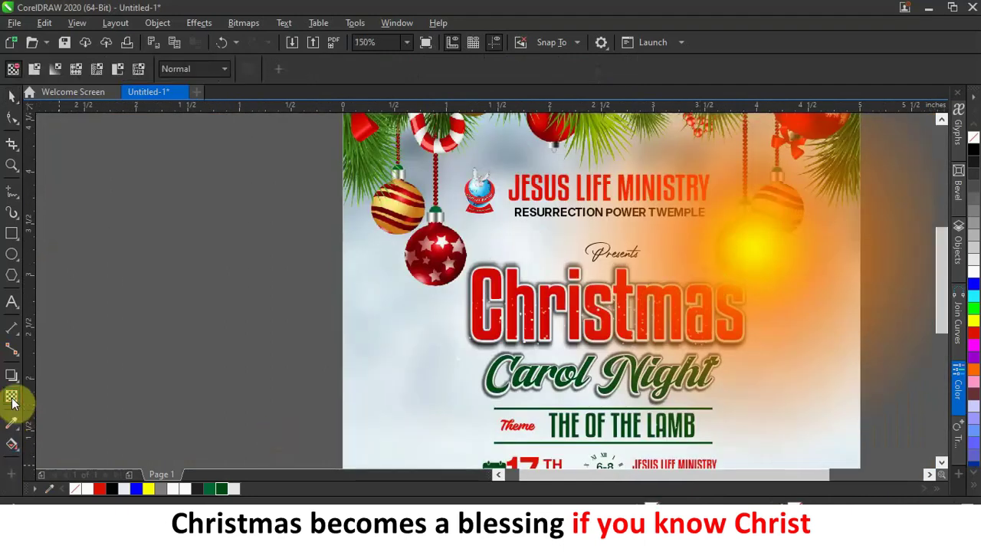
pyautogui.click(200, 69)
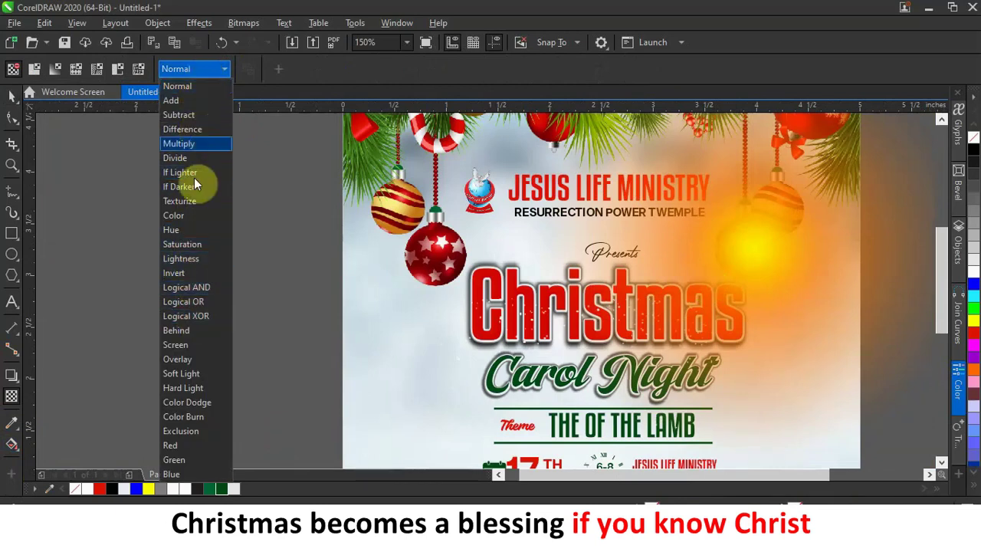
pyautogui.click(188, 344)
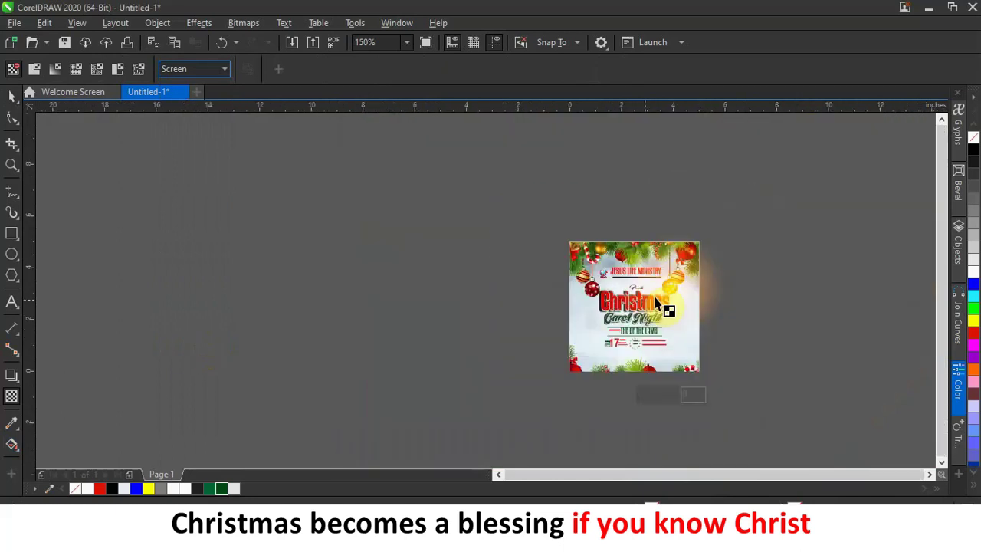
pyautogui.scroll(-4, 658, 310)
pyautogui.click(16, 96)
pyautogui.click(123, 196)
pyautogui.click(690, 278)
pyautogui.scroll(2, 690, 278)
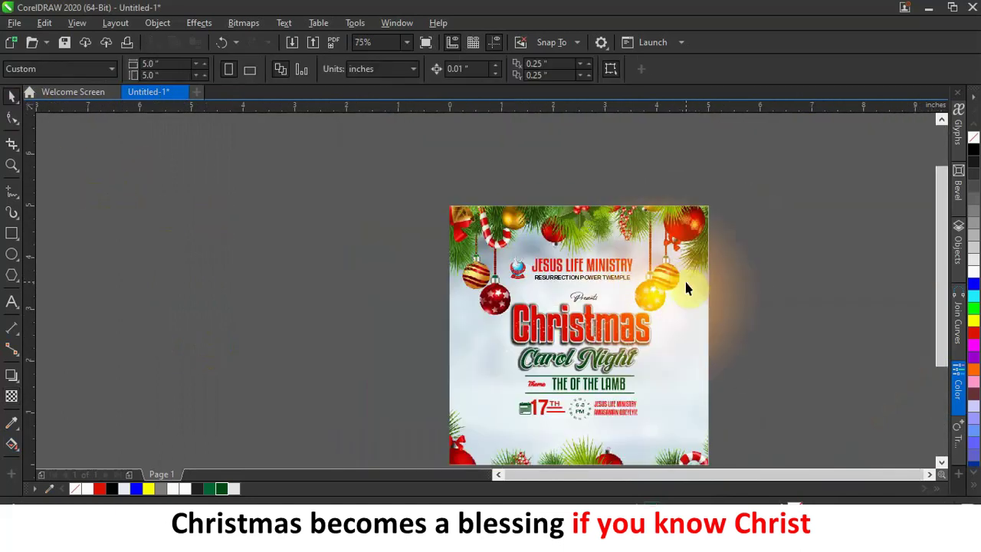
# Move the light image off the flyer to the far left, at about X -10.119, Y 3.934 in
pyautogui.moveTo(607, 271); pyautogui.dragTo(267, 267)
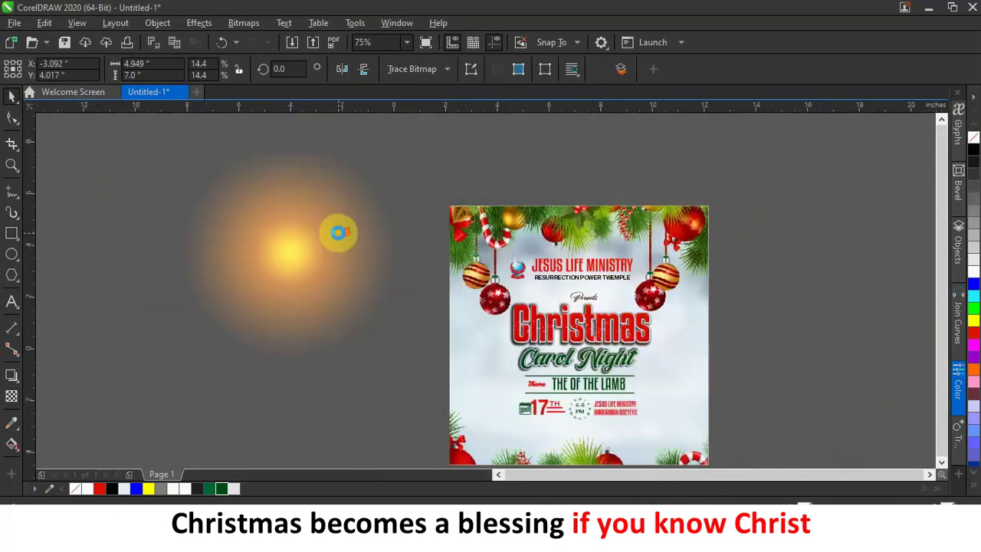
pyautogui.scroll(-2, 335, 230)
pyautogui.scroll(2, 311, 240)
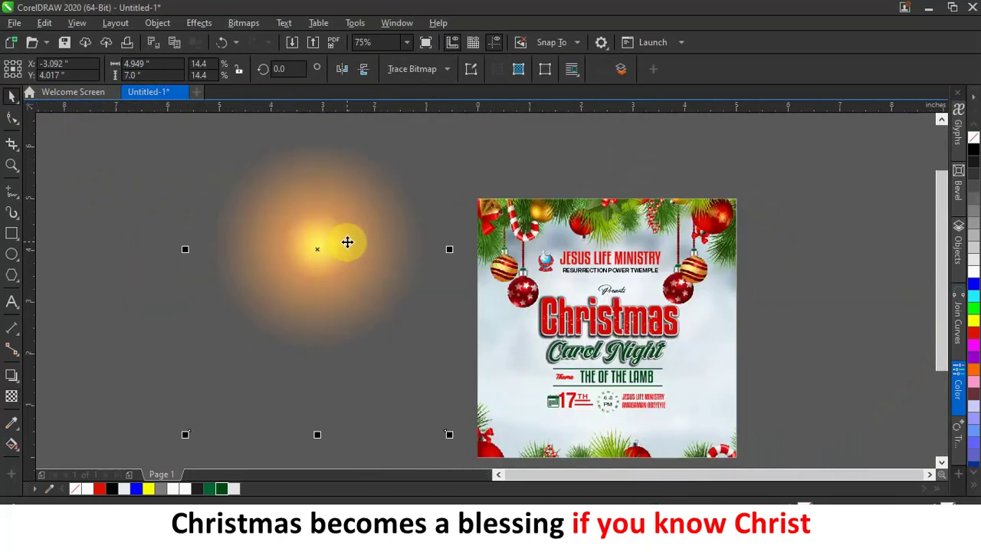
pyautogui.moveTo(347, 242); pyautogui.dragTo(242, 242)
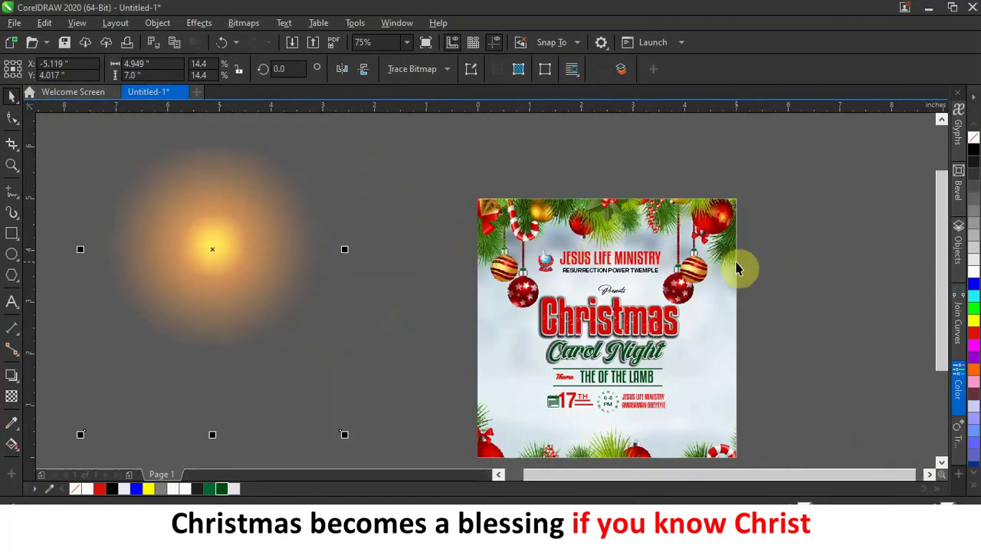
pyautogui.scroll(-2, 679, 268)
pyautogui.moveTo(481, 259); pyautogui.dragTo(345, 268)
pyautogui.scroll(2, 713, 286)
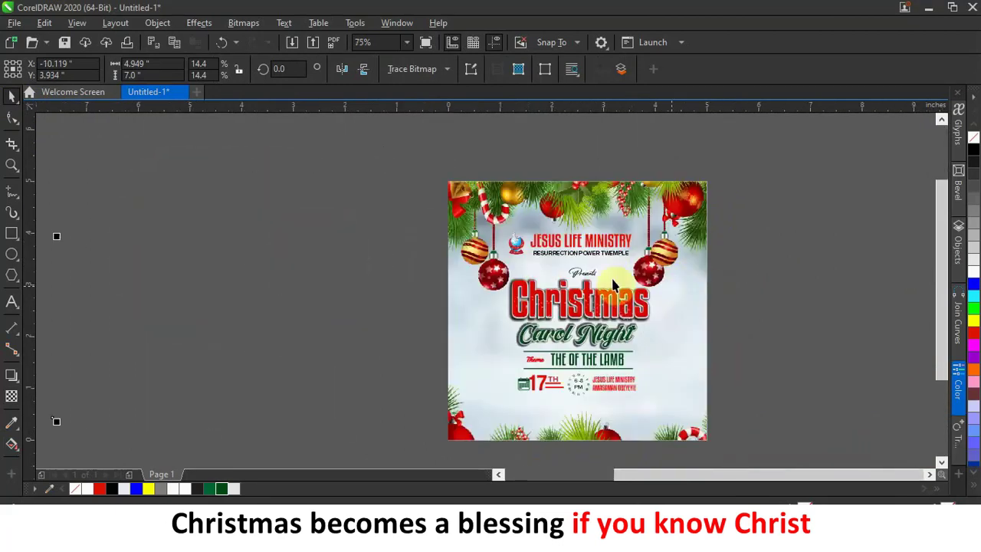
# PowerClip the flyer's title and event detail objects inside the background frame and center the frame on the page
pyautogui.moveTo(389, 216); pyautogui.dragTo(677, 343)
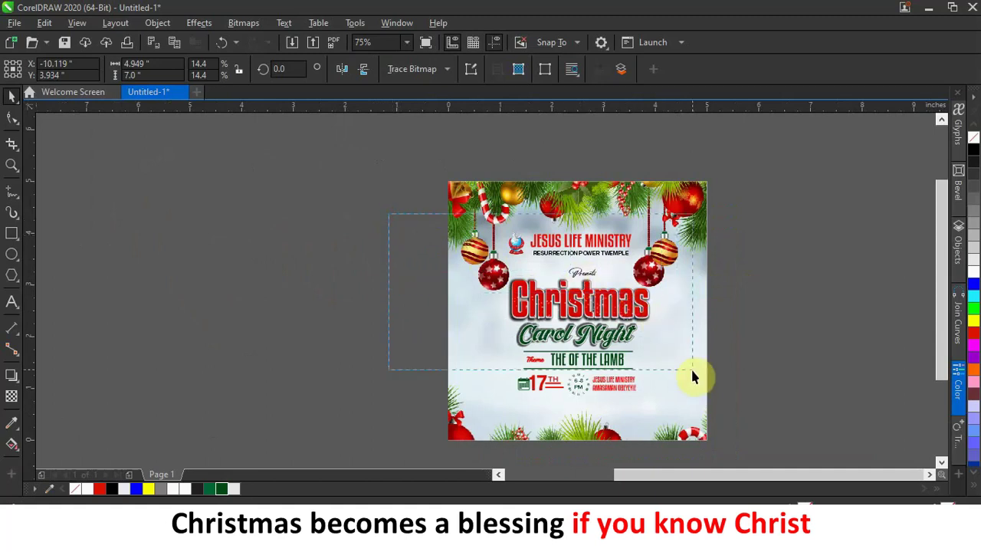
pyautogui.moveTo(701, 403); pyautogui.dragTo(701, 403)
pyautogui.rightClick(564, 321)
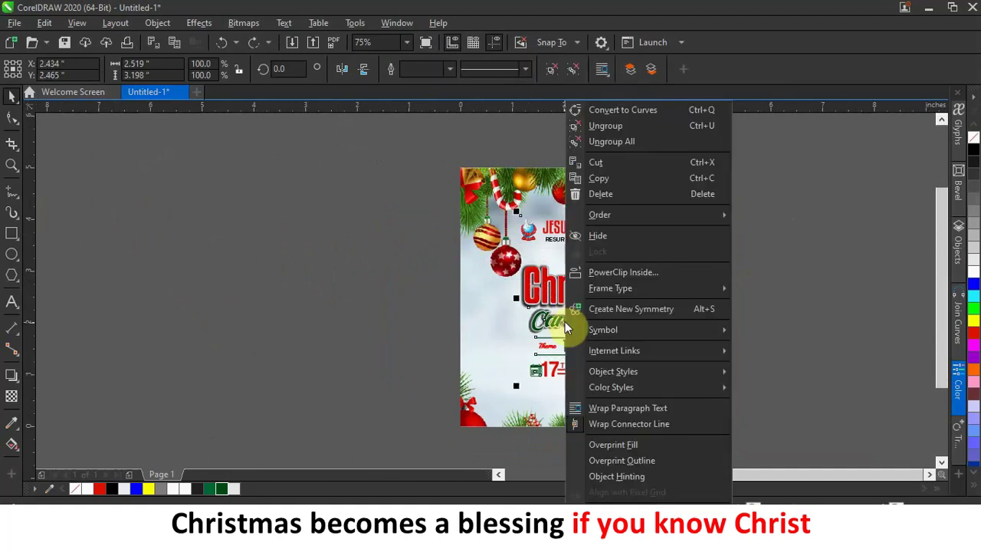
pyautogui.click(635, 276)
pyautogui.click(537, 364)
pyautogui.moveTo(669, 305); pyautogui.dragTo(411, 317)
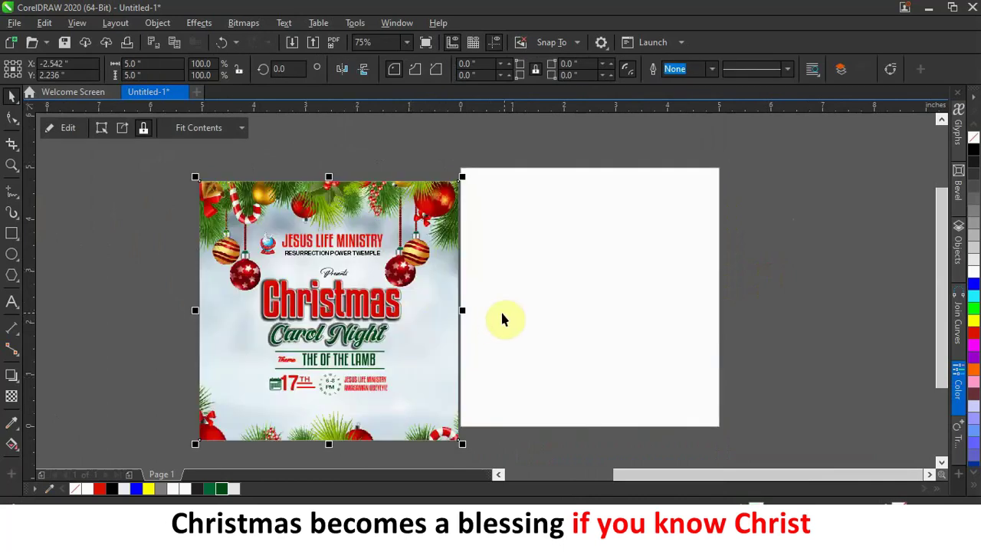
pyautogui.press('p')
# PowerClip the light image inside the flyer frame
pyautogui.scroll(-2, 412, 267)
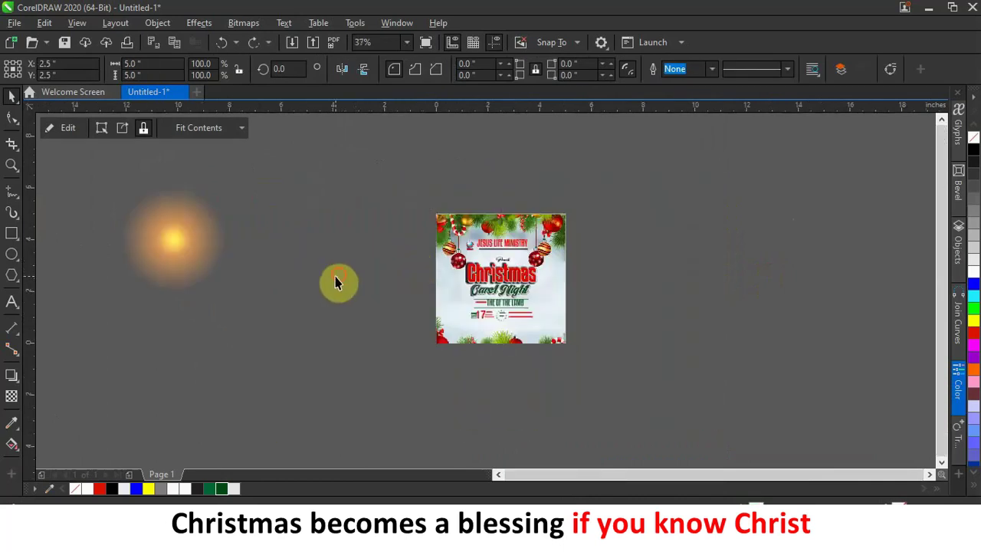
pyautogui.click(182, 258)
pyautogui.moveTo(319, 263); pyautogui.dragTo(486, 277)
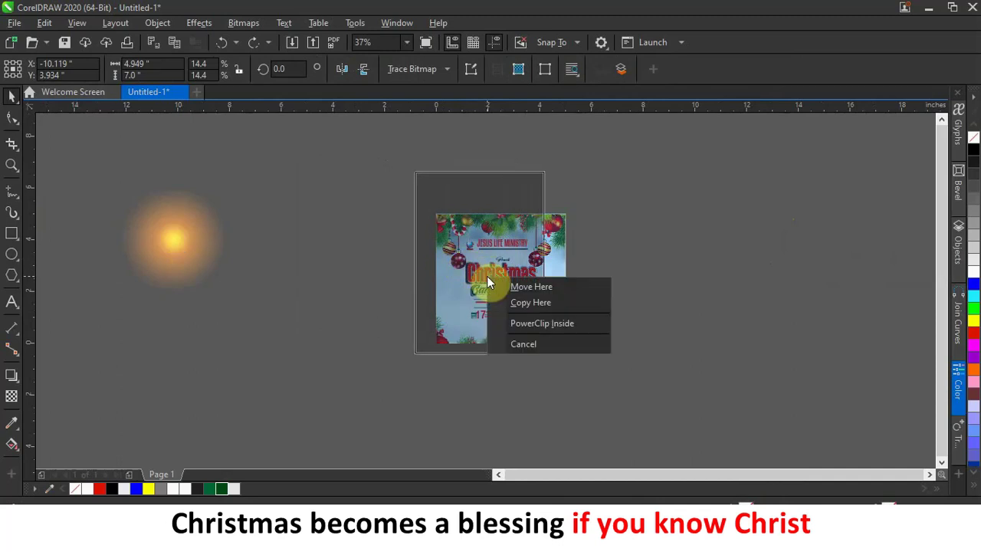
pyautogui.click(545, 322)
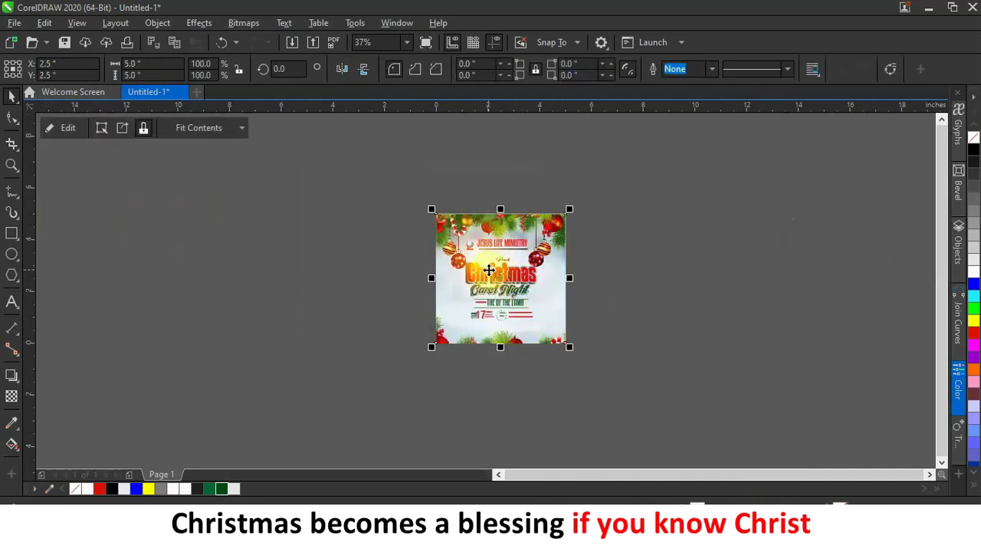
pyautogui.scroll(2, 488, 270)
# Open the flyer's PowerClip contents and move the light over the upper-left garland, at about X 0.783, Y 4.153 in
pyautogui.click(69, 127)
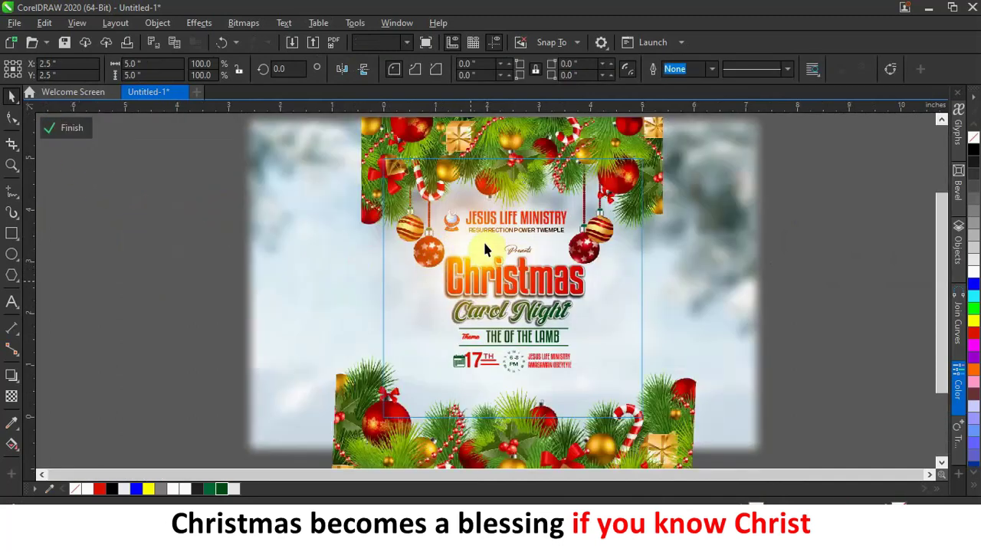
pyautogui.press('Escape')
pyautogui.scroll(-2, 482, 244)
pyautogui.scroll(2, 478, 249)
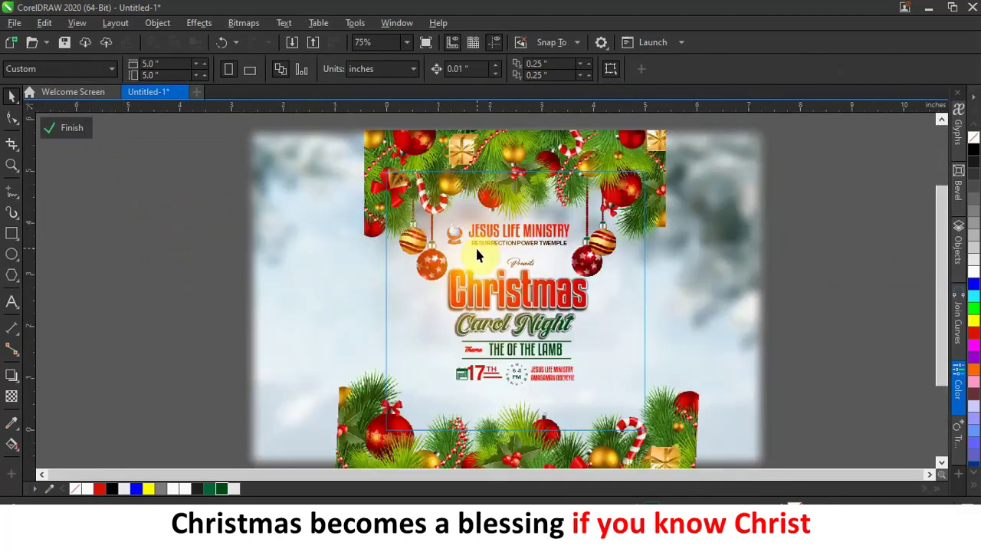
pyautogui.moveTo(476, 253)
pyautogui.mouseDown()
pyautogui.moveTo(442, 197)
pyautogui.moveTo(424, 215)
pyautogui.mouseUp()
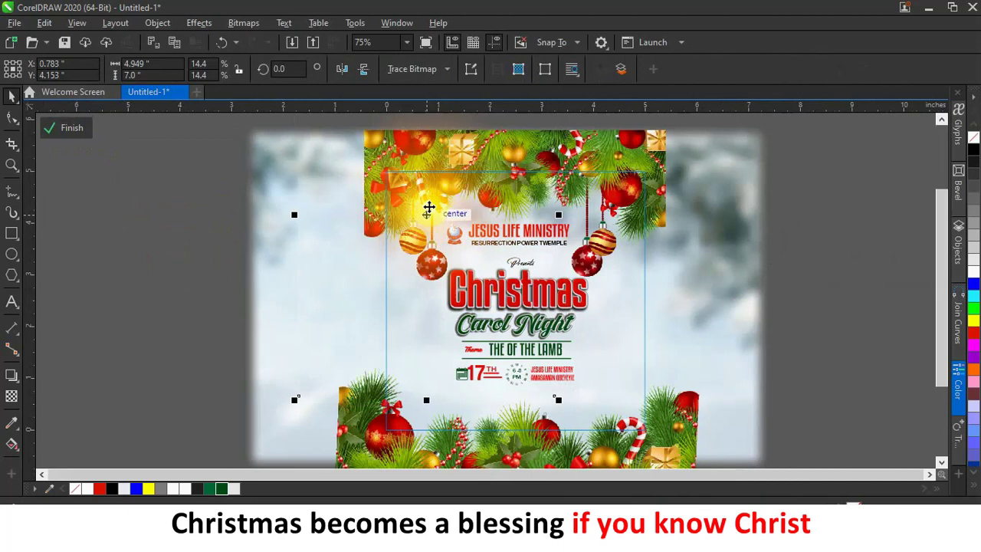
# Copy the light over the upper-right garland and the Christmas title (about X 2.704, Y 2.557 in), softening the title copy with transparency
pyautogui.moveTo(433, 210); pyautogui.dragTo(612, 186)
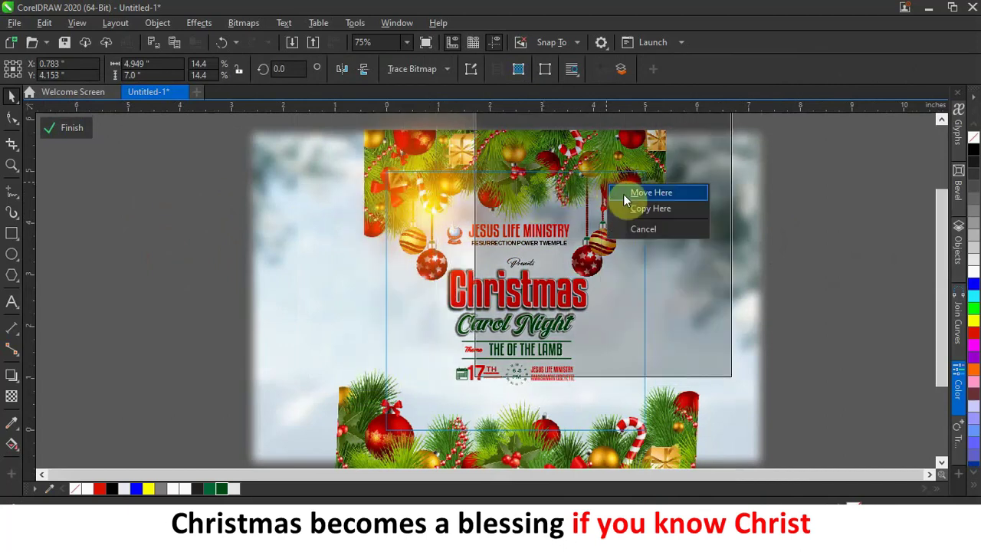
pyautogui.click(642, 207)
pyautogui.moveTo(635, 217); pyautogui.dragTo(557, 318)
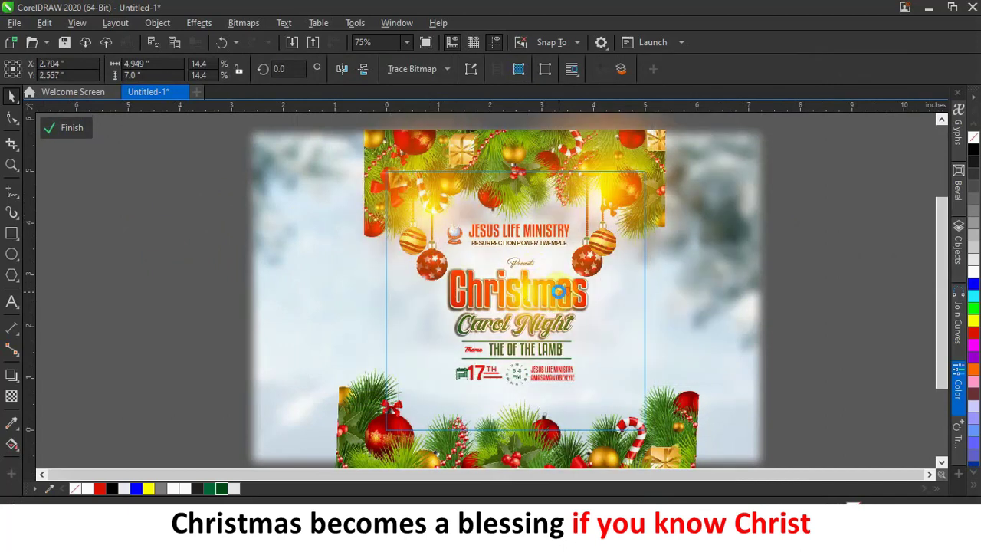
pyautogui.click(12, 396)
pyautogui.click(12, 97)
# Place copies of the light over the lower-left and lower-right garlands
pyautogui.moveTo(437, 220); pyautogui.dragTo(447, 447)
pyautogui.click(475, 469)
pyautogui.moveTo(461, 427); pyautogui.dragTo(649, 416)
pyautogui.click(677, 442)
# Soften the lights over the upper garland with transparency and finish editing the flyer's PowerClip contents
pyautogui.click(66, 128)
pyautogui.click(65, 128)
pyautogui.click(450, 200)
pyautogui.click(11, 396)
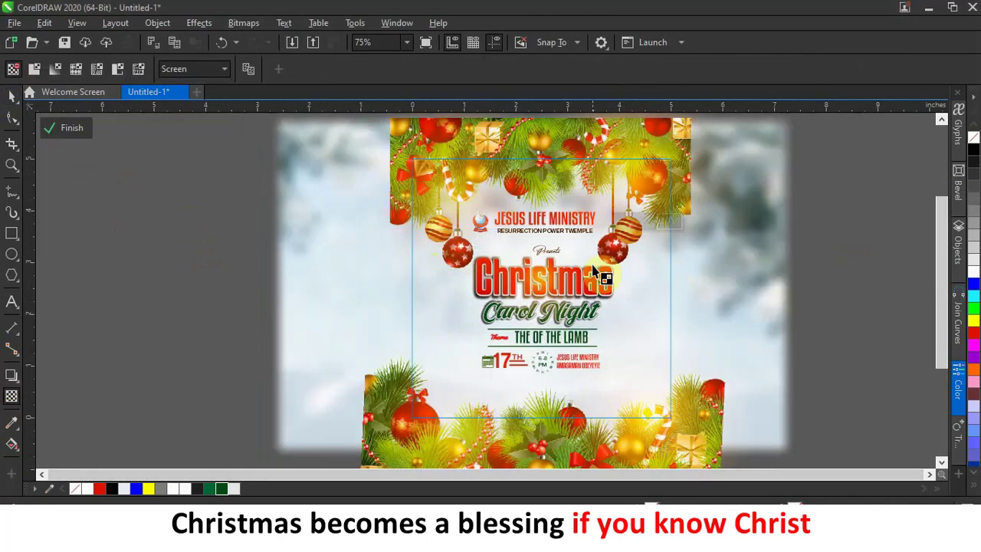
pyautogui.click(65, 128)
pyautogui.click(286, 296)
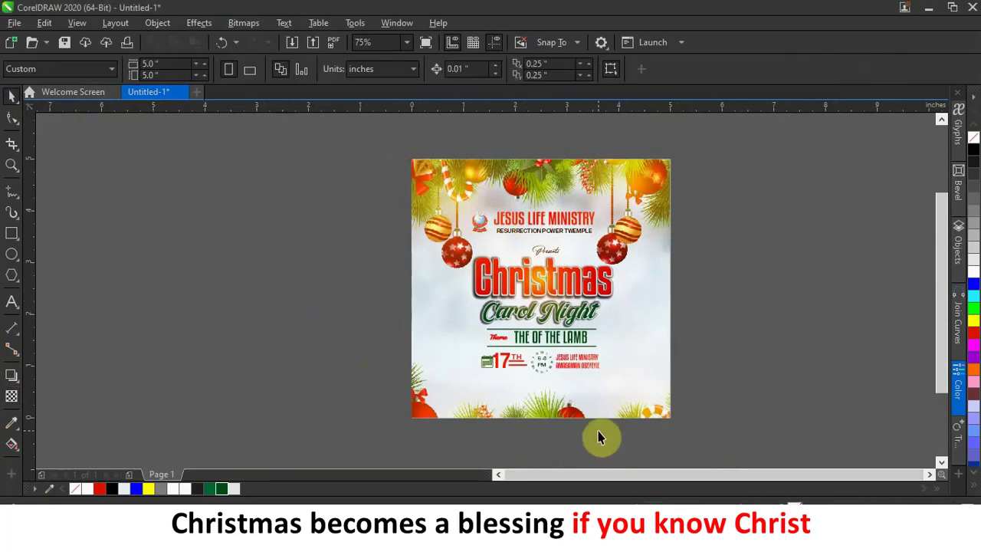